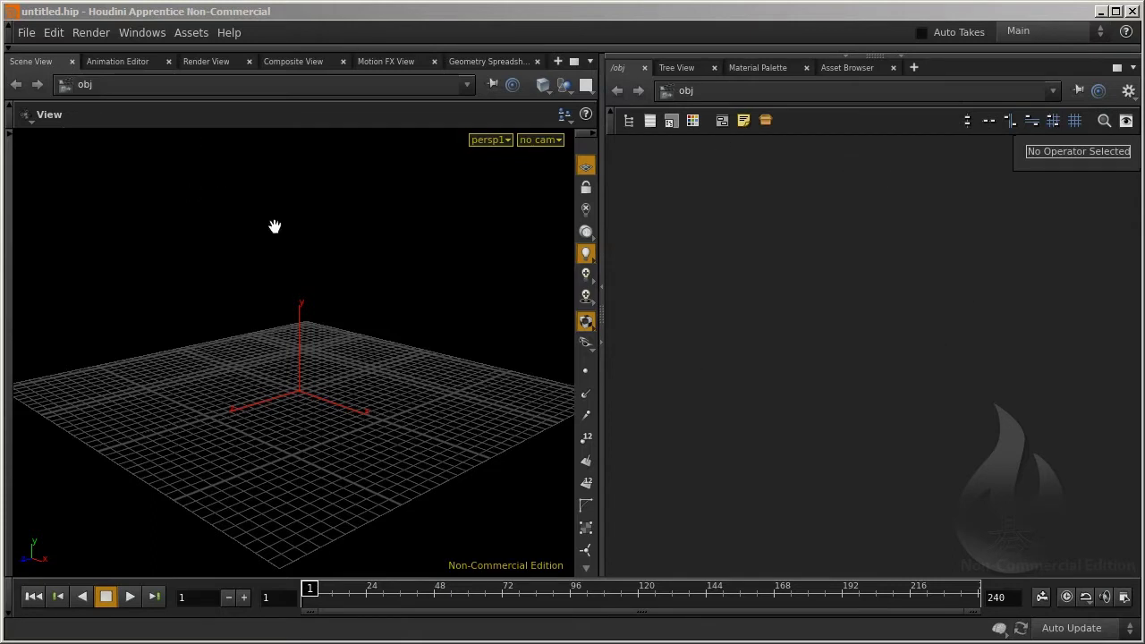
# Toggle the viewport tool column and the creation shelf on and off, then bring up the Windows menu.
pyautogui.click(9, 134)
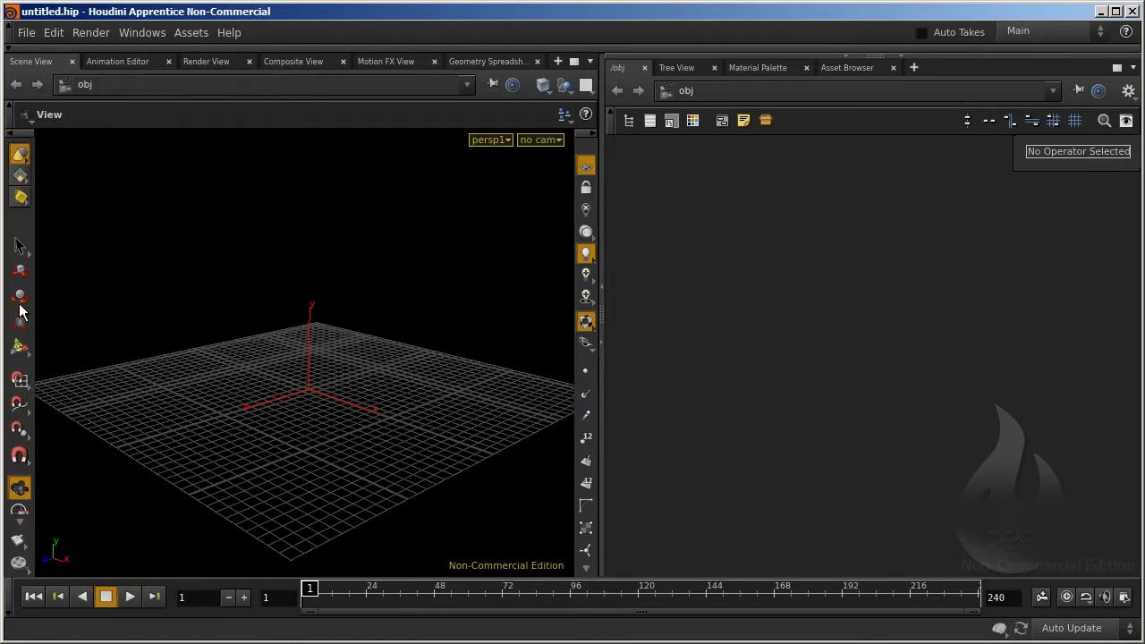
pyautogui.click(13, 134)
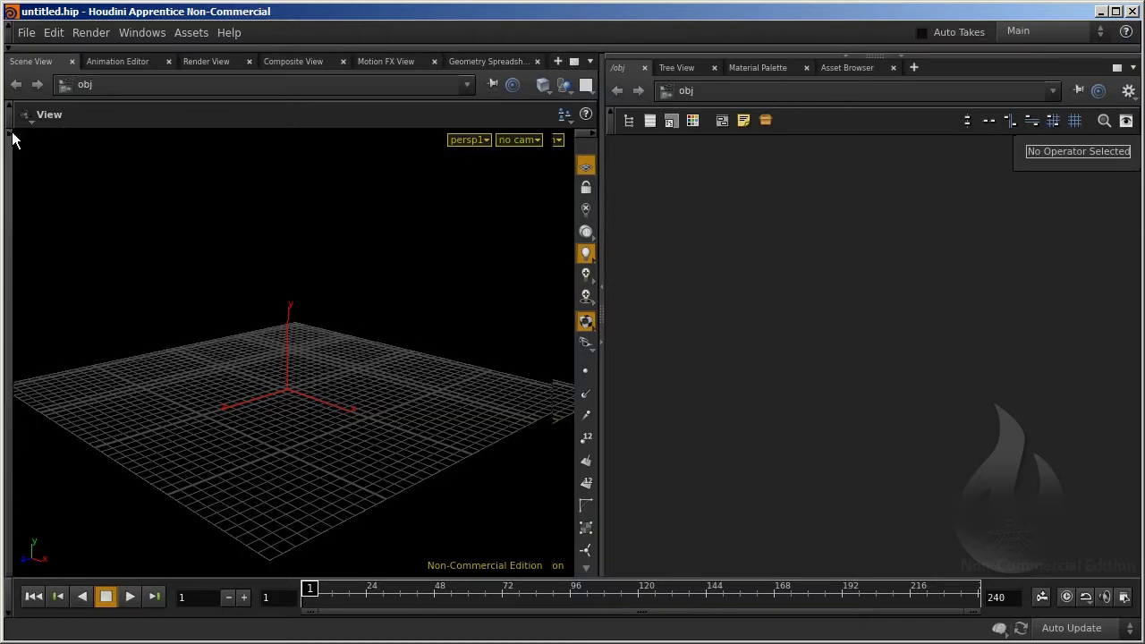
pyautogui.click(20, 48)
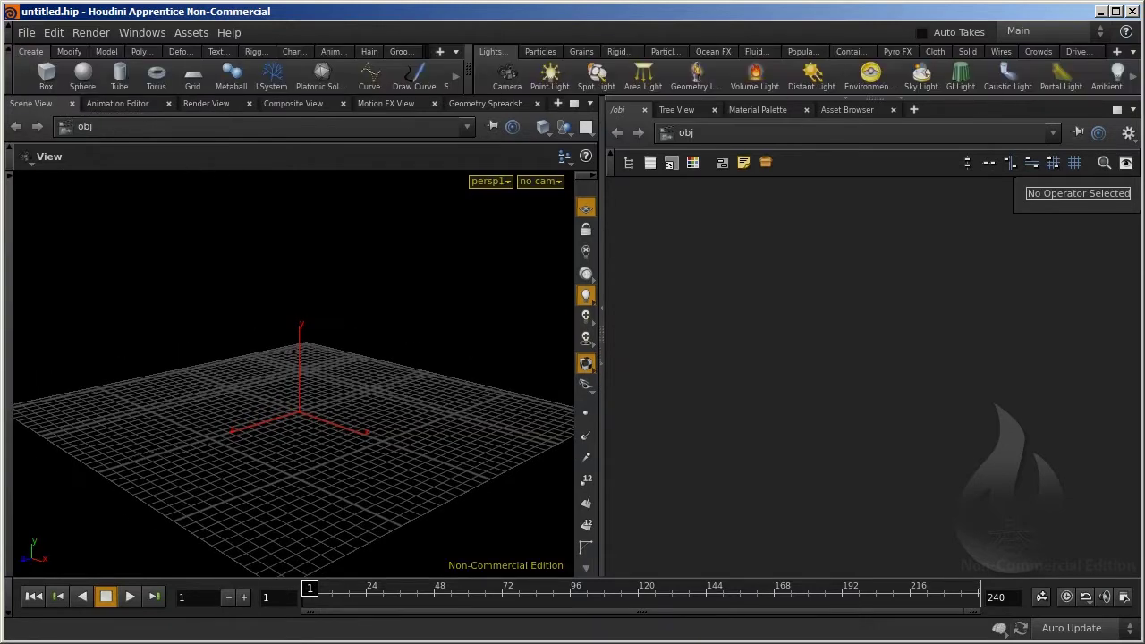
pyautogui.click(18, 46)
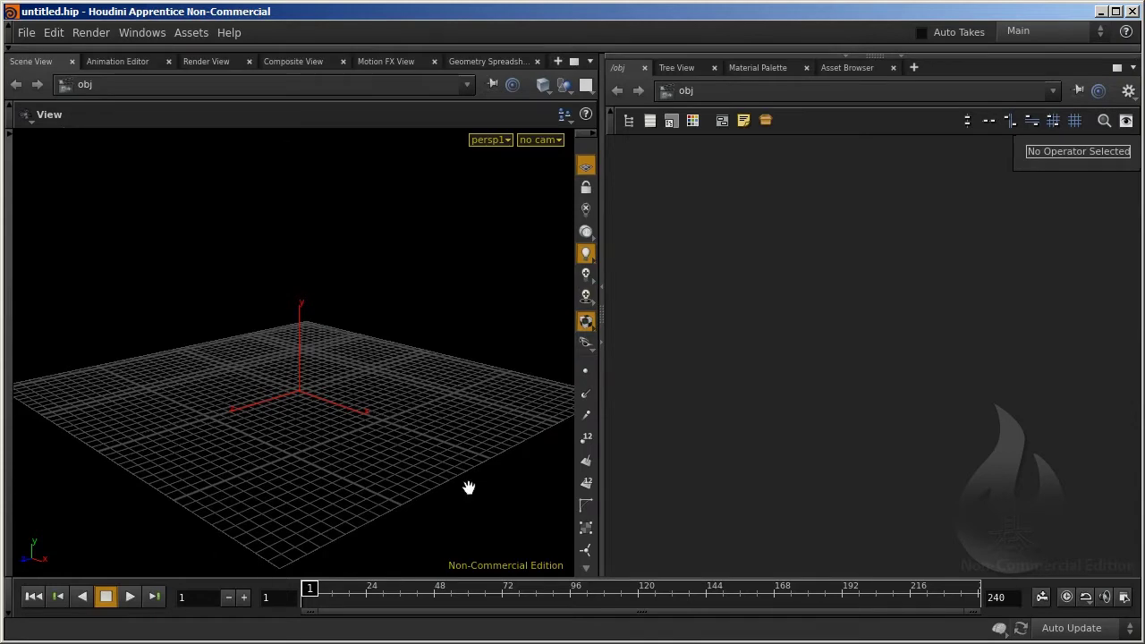
pyautogui.click(132, 34)
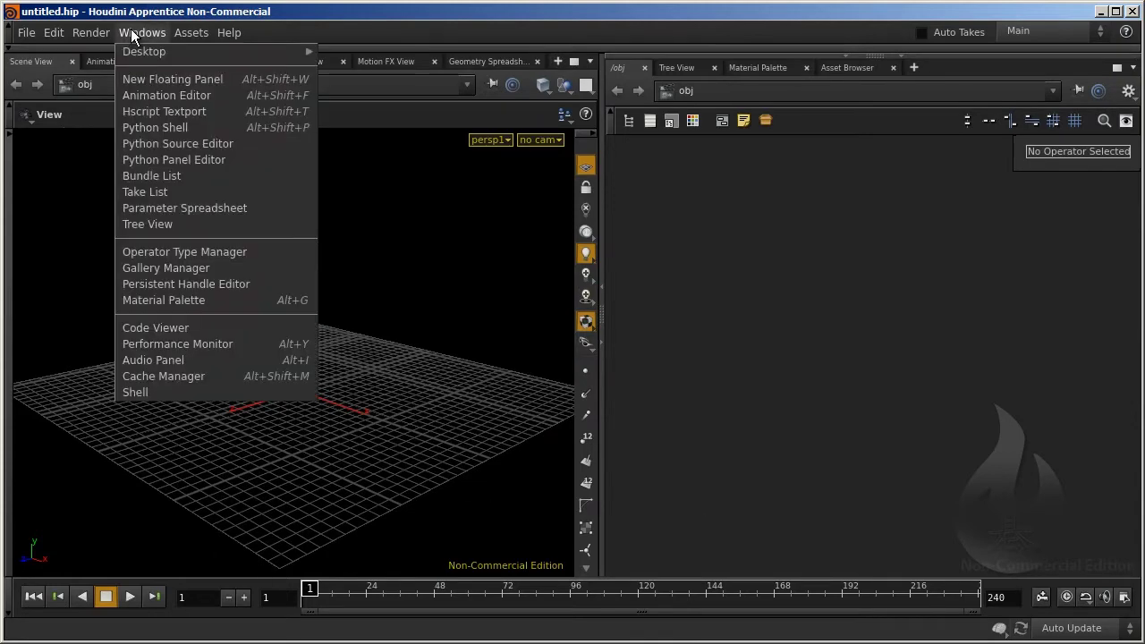
pyautogui.moveTo(143, 52)
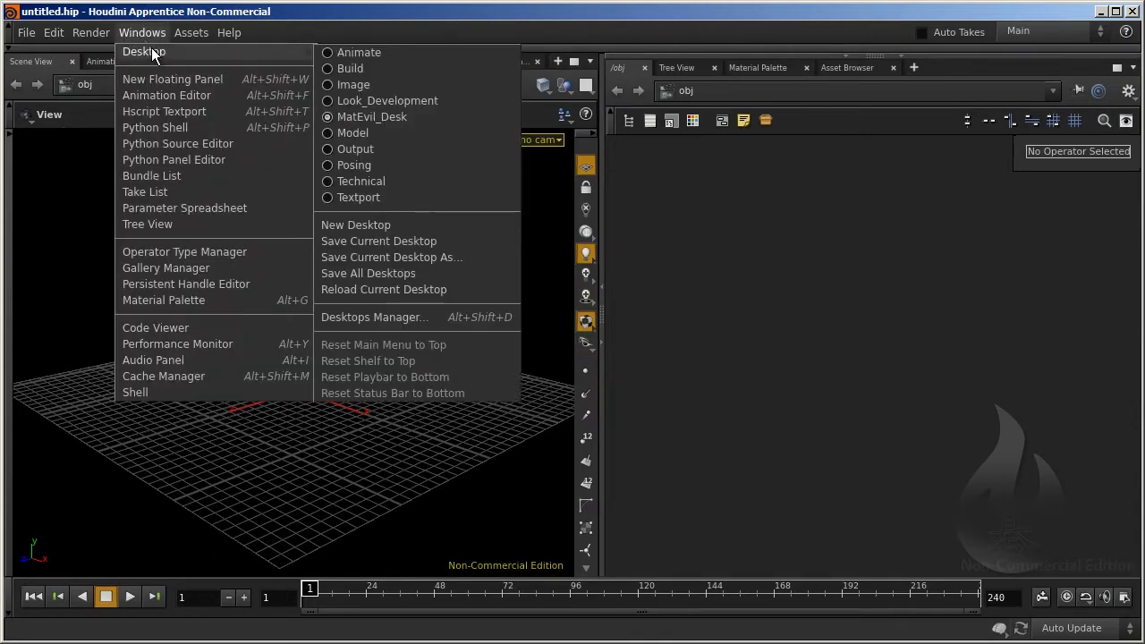
pyautogui.click(415, 67)
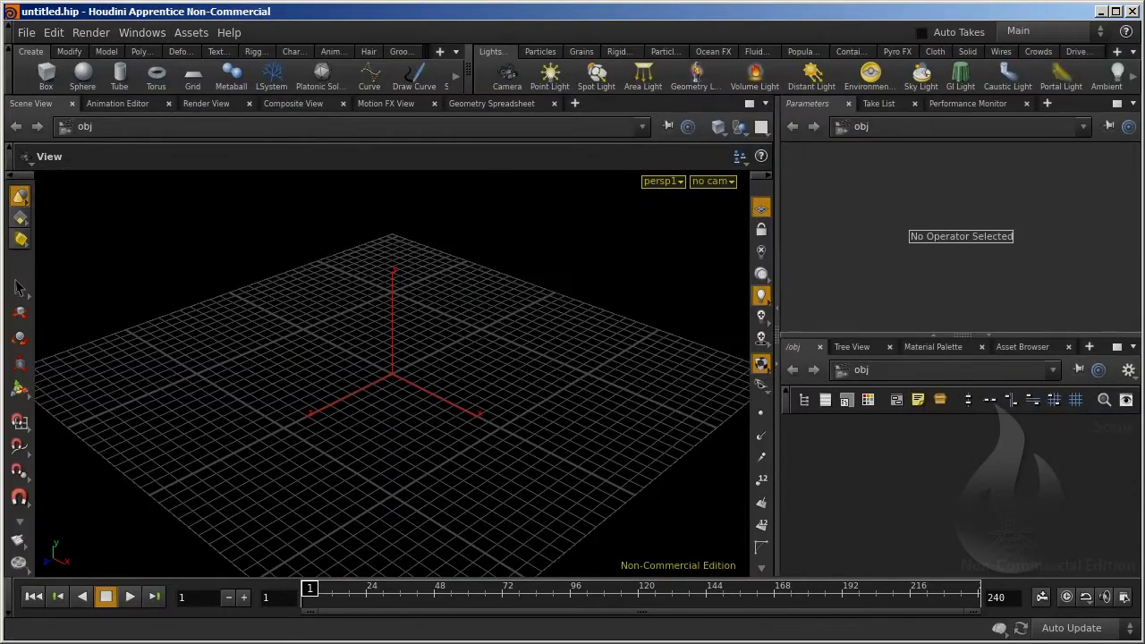
pyautogui.click(141, 32)
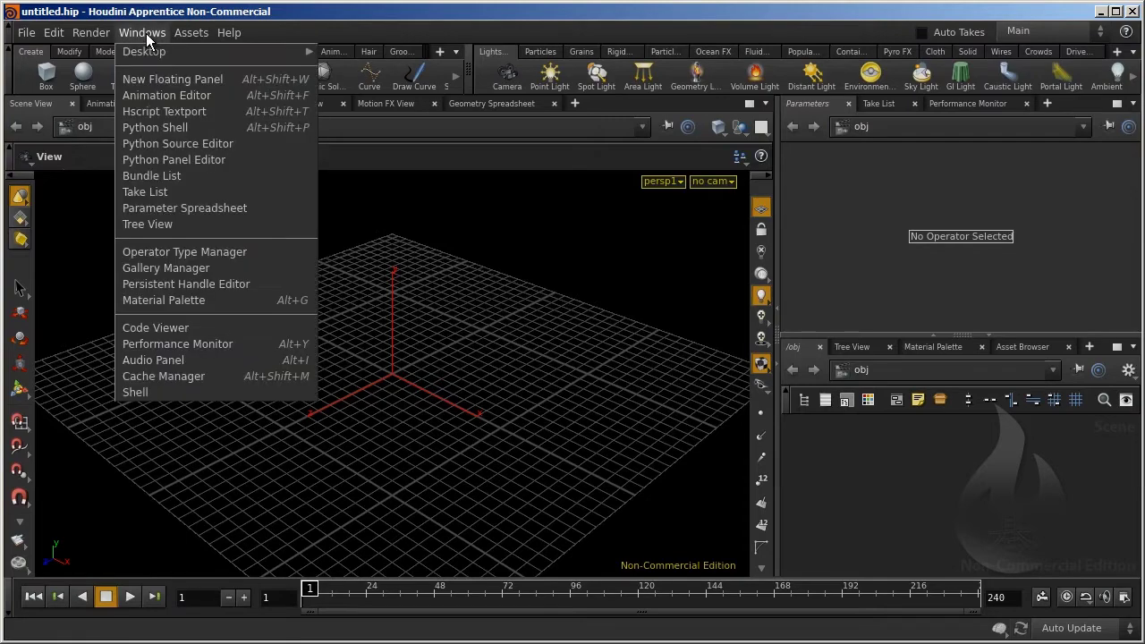
pyautogui.press('Escape')
pyautogui.click(143, 32)
pyautogui.press('Escape')
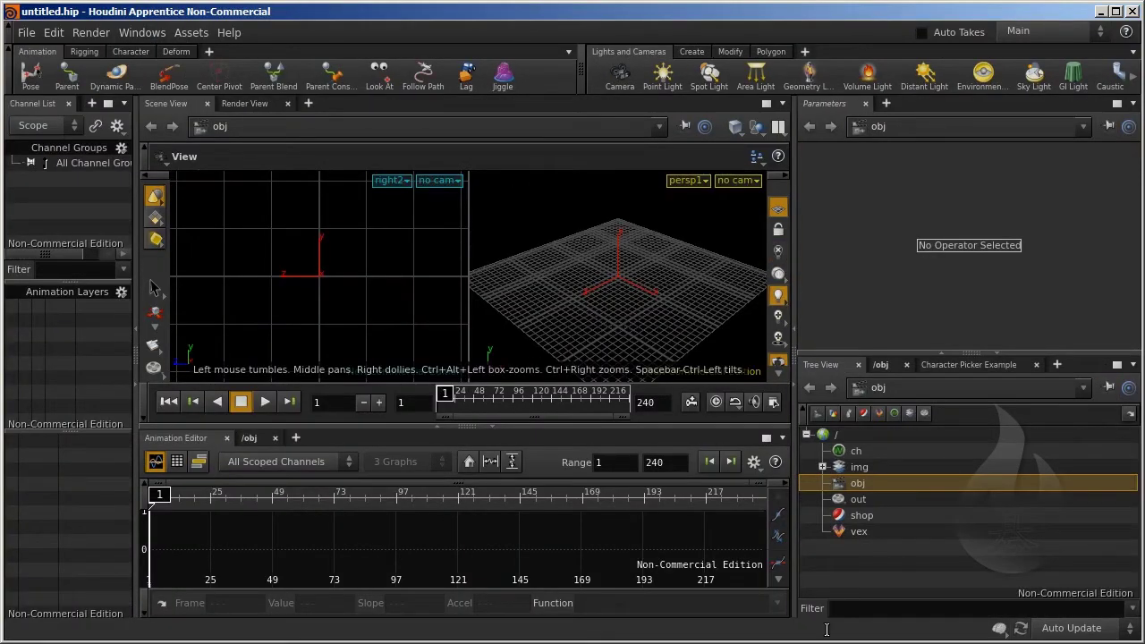
pyautogui.click(144, 32)
pyautogui.moveTo(190, 32)
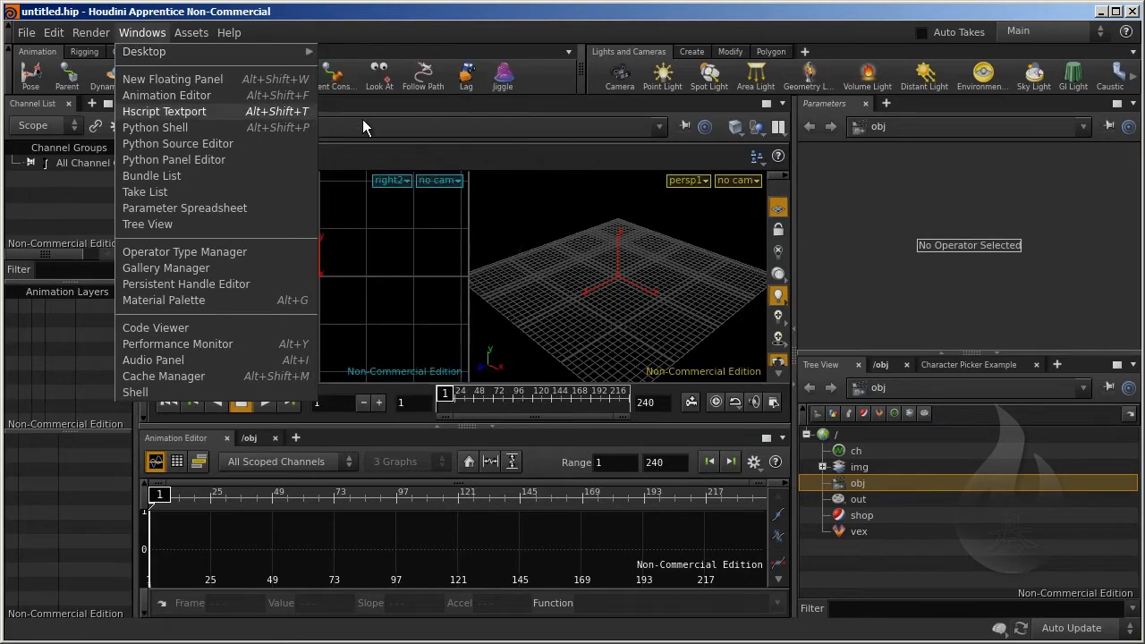
pyautogui.click(415, 118)
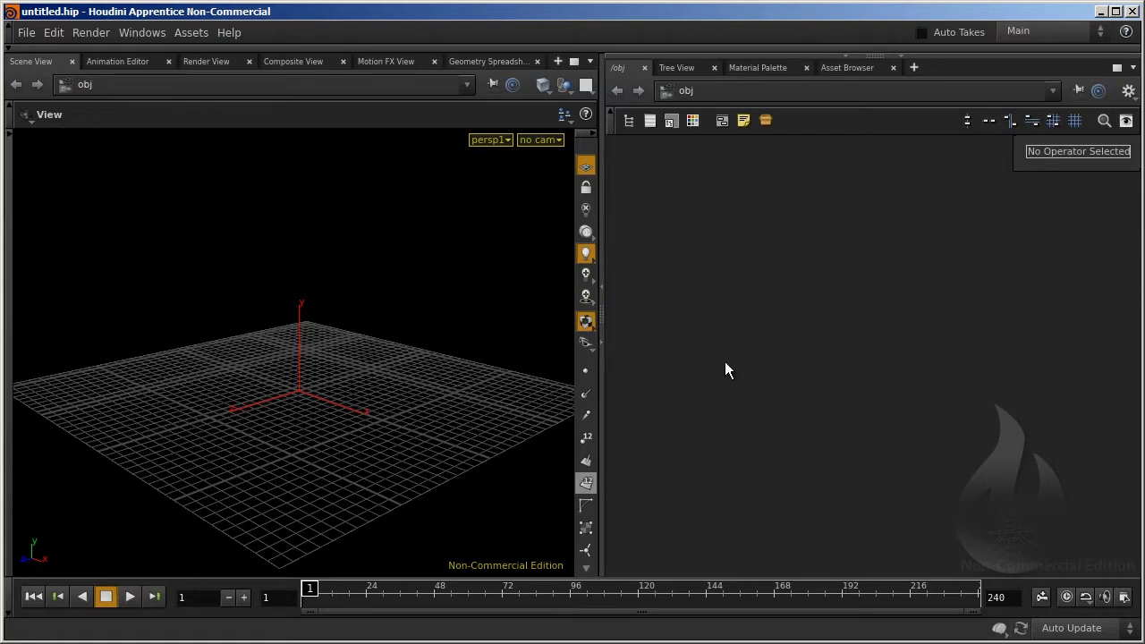
# Create a Geometry object named geo1 and dive inside it.
pyautogui.press('Tab')
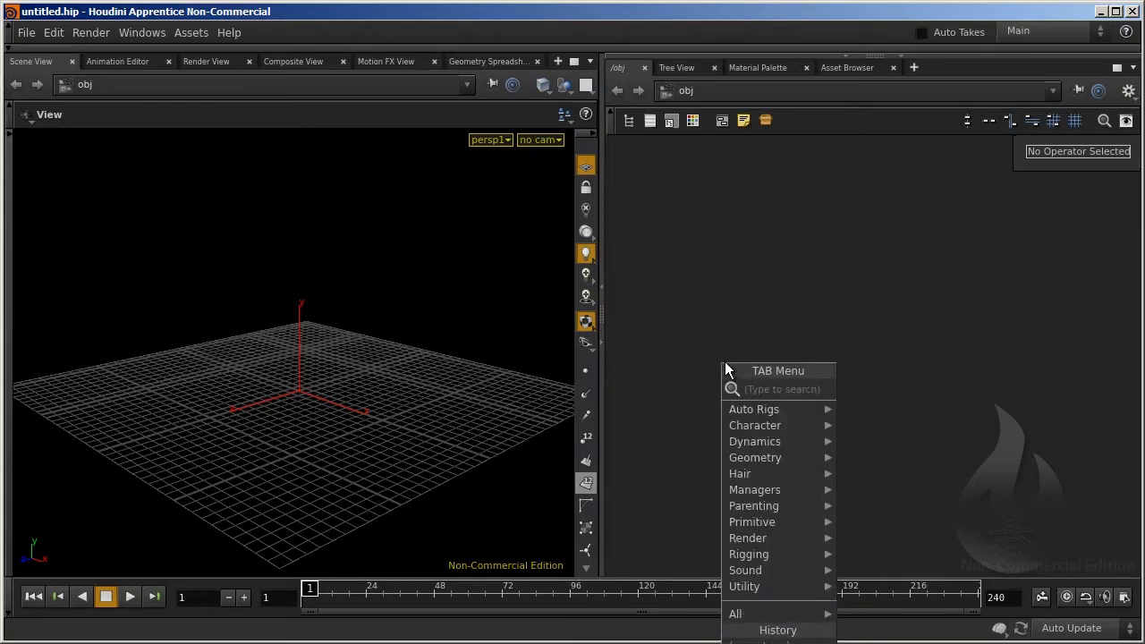
pyautogui.write('geo')
pyautogui.press('Return')
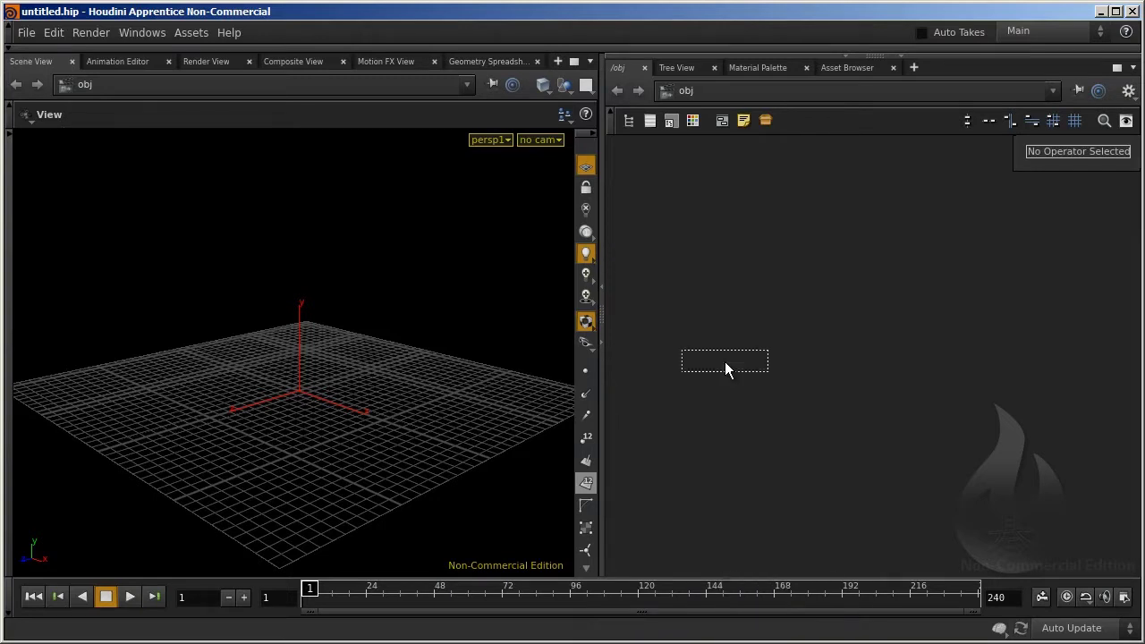
pyautogui.click(726, 365)
pyautogui.doubleClick(725, 366)
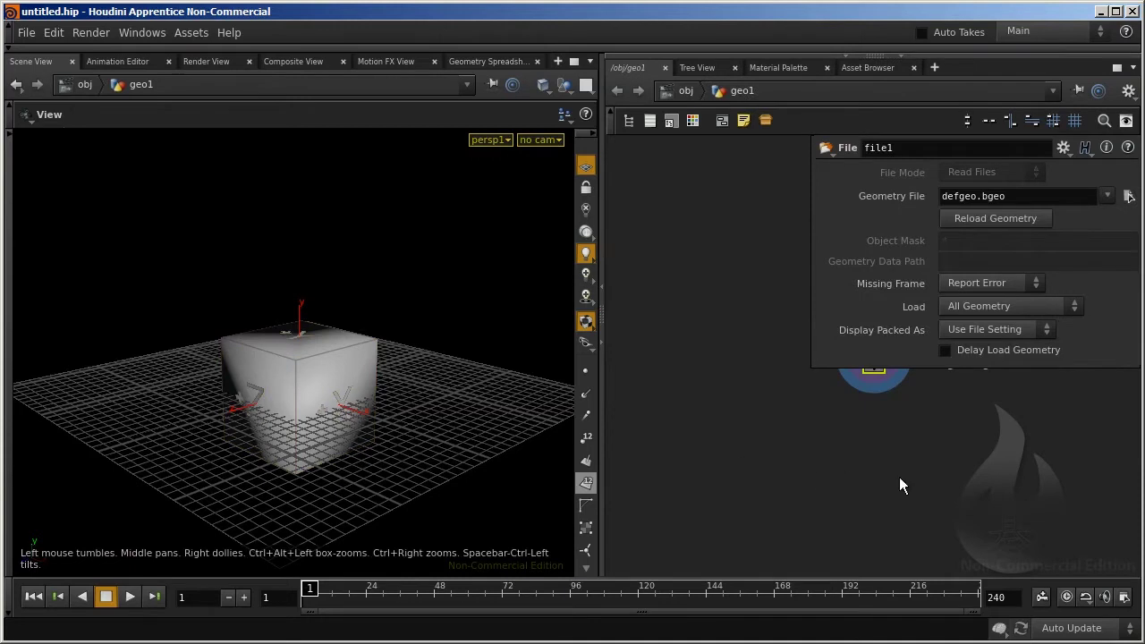
# Toggle the parameter pane, then move the default file1 node left and select it.
pyautogui.press('p')
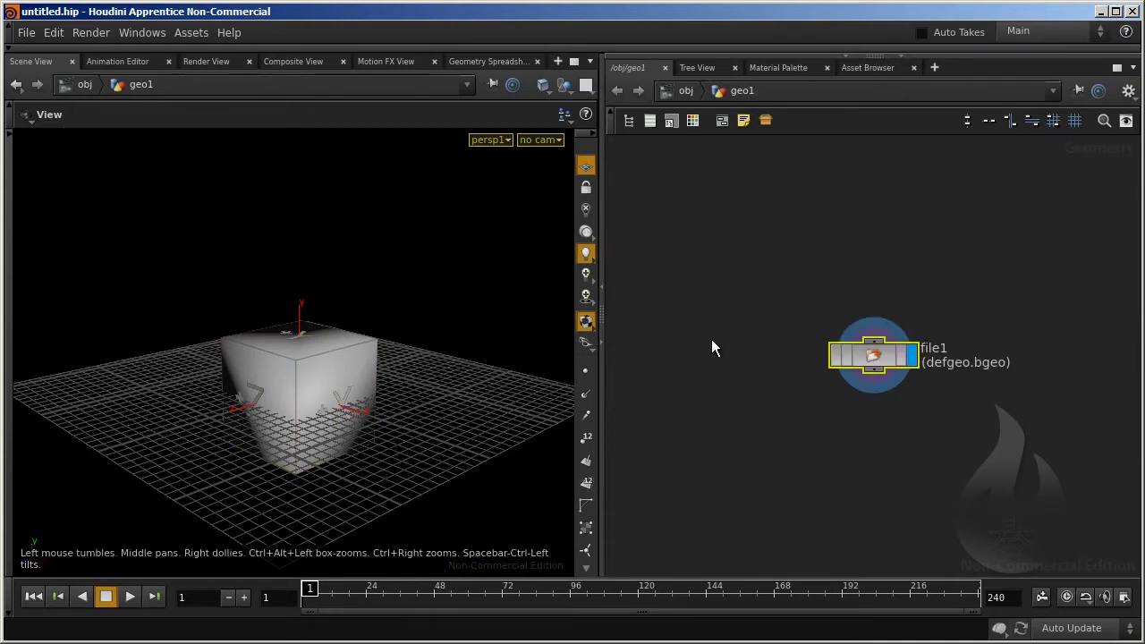
pyautogui.press('p')
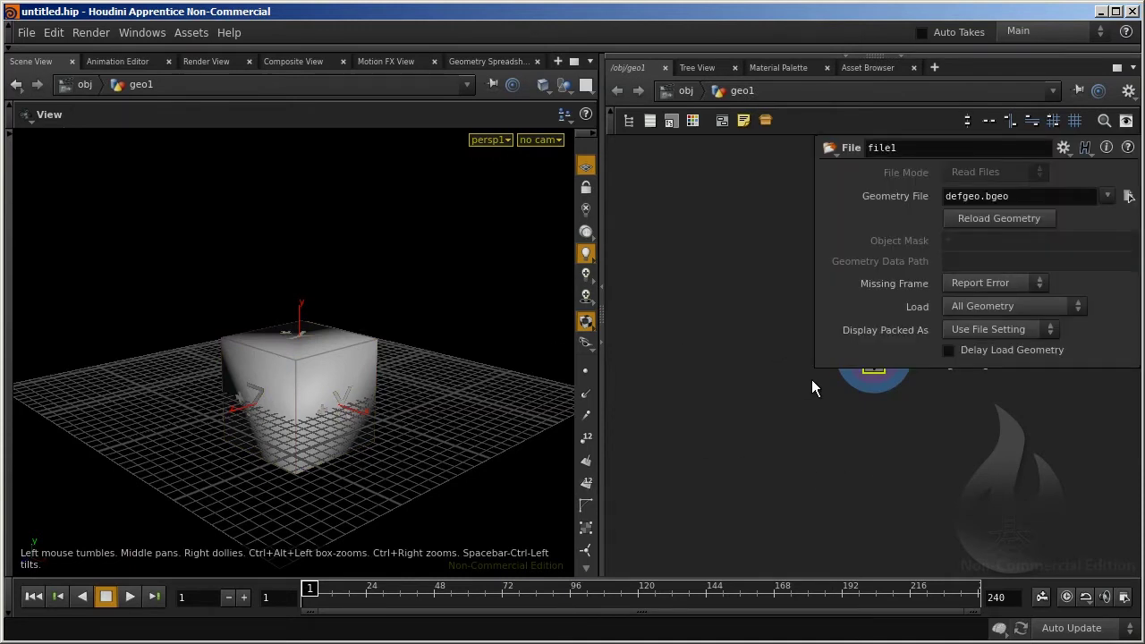
pyautogui.press('p')
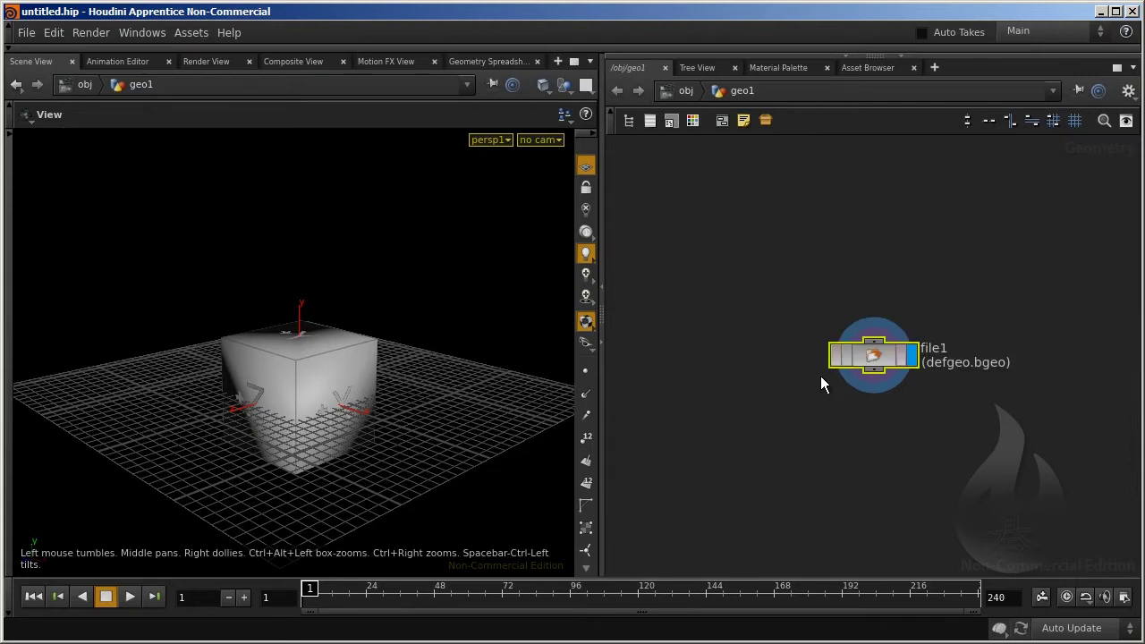
pyautogui.press('p')
pyautogui.click(732, 400)
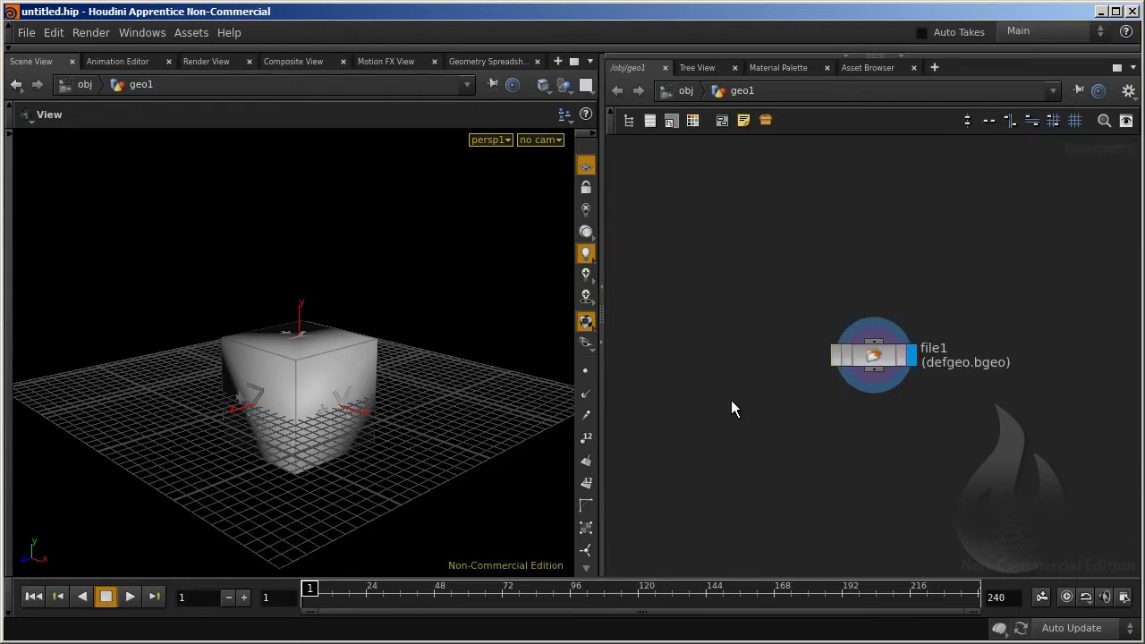
pyautogui.moveTo(873, 358); pyautogui.dragTo(701, 356)
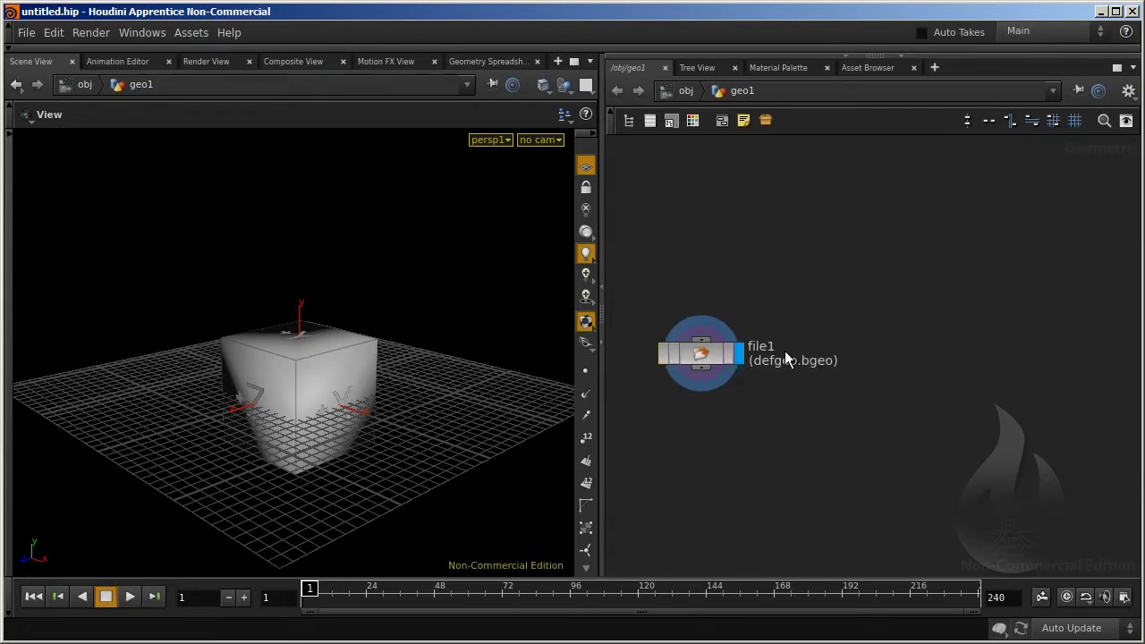
pyautogui.moveTo(854, 237); pyautogui.dragTo(637, 402)
# Delete file1 and place a Particle node, particle1, inside geo1.
pyautogui.press('Delete')
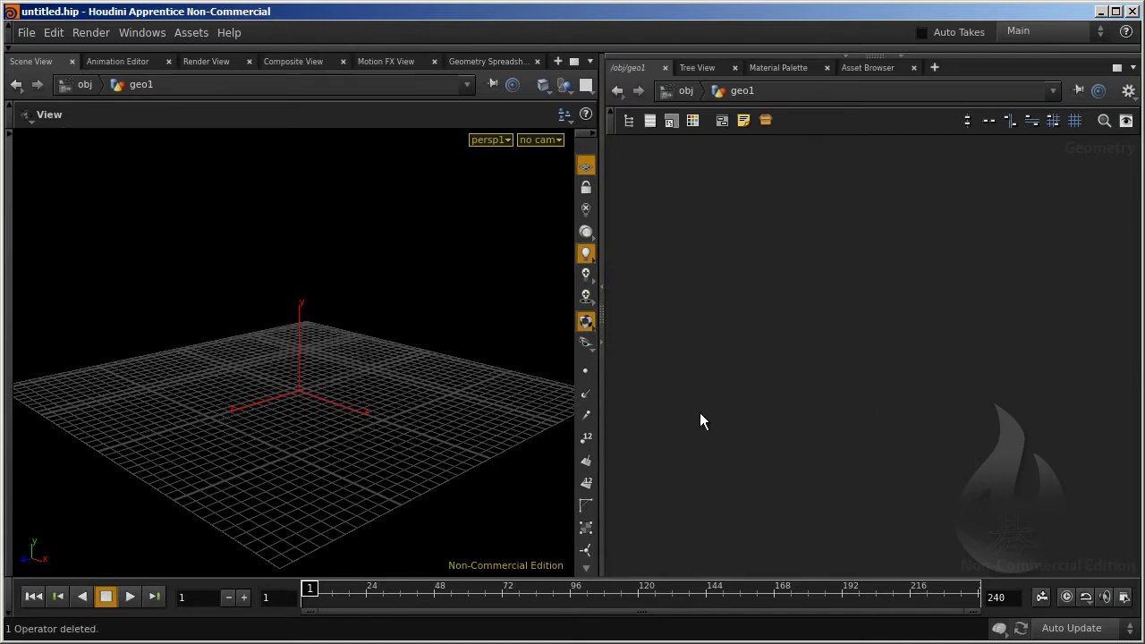
pyautogui.press('p')
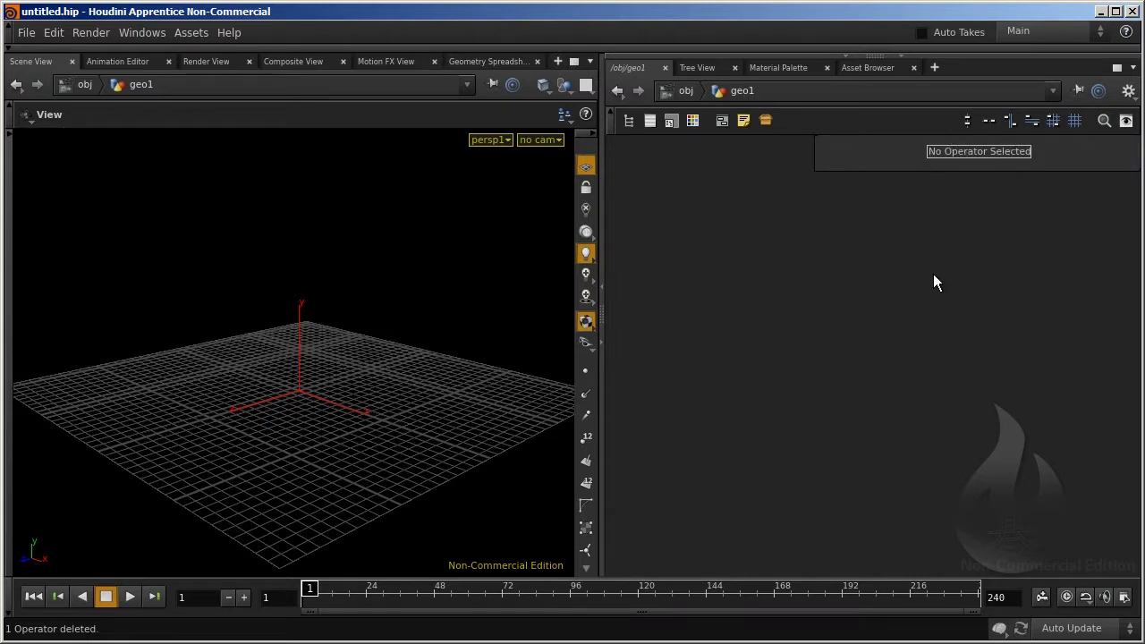
pyautogui.press('Tab')
pyautogui.write('pa')
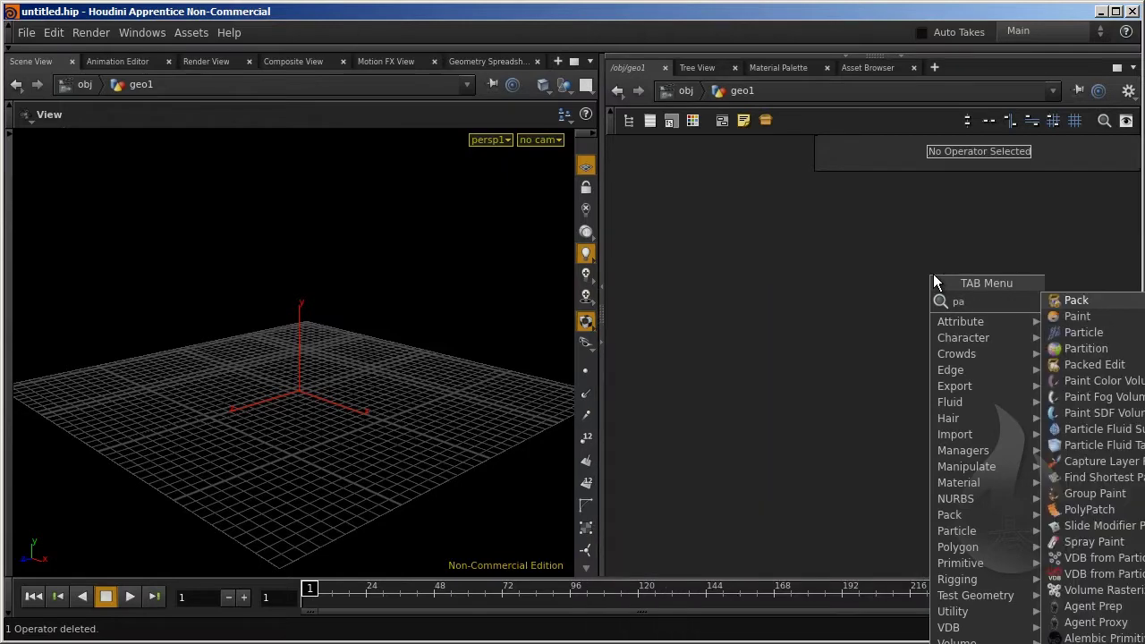
pyautogui.write('rt')
pyautogui.press('Return')
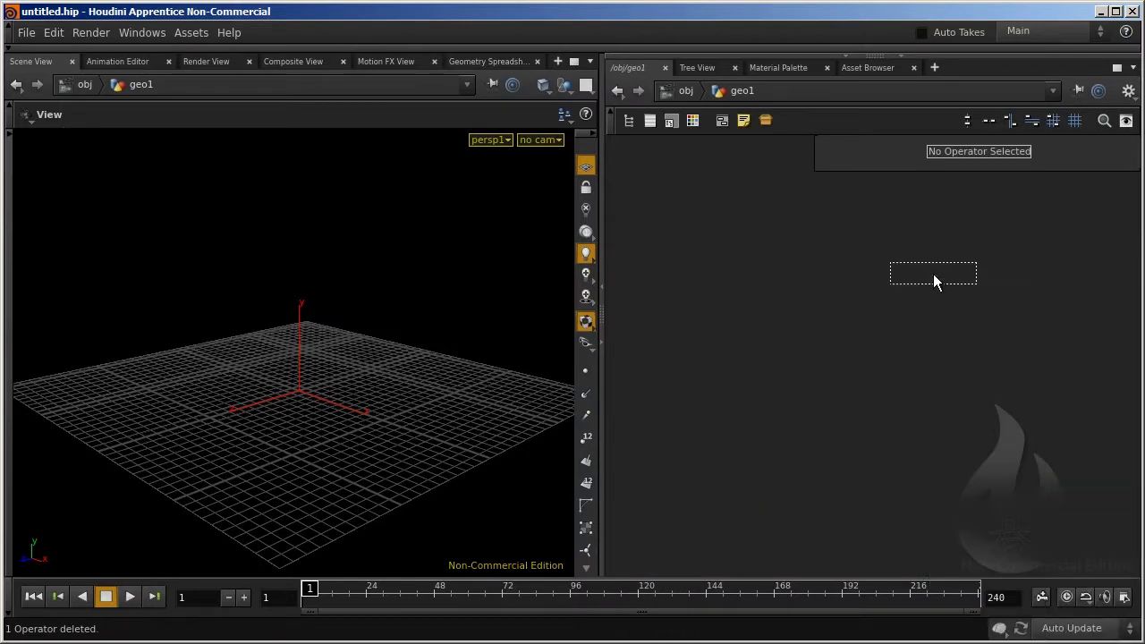
pyautogui.click(933, 275)
# Frame particle1, widen the network area, and move the node up and left.
pyautogui.press('h')
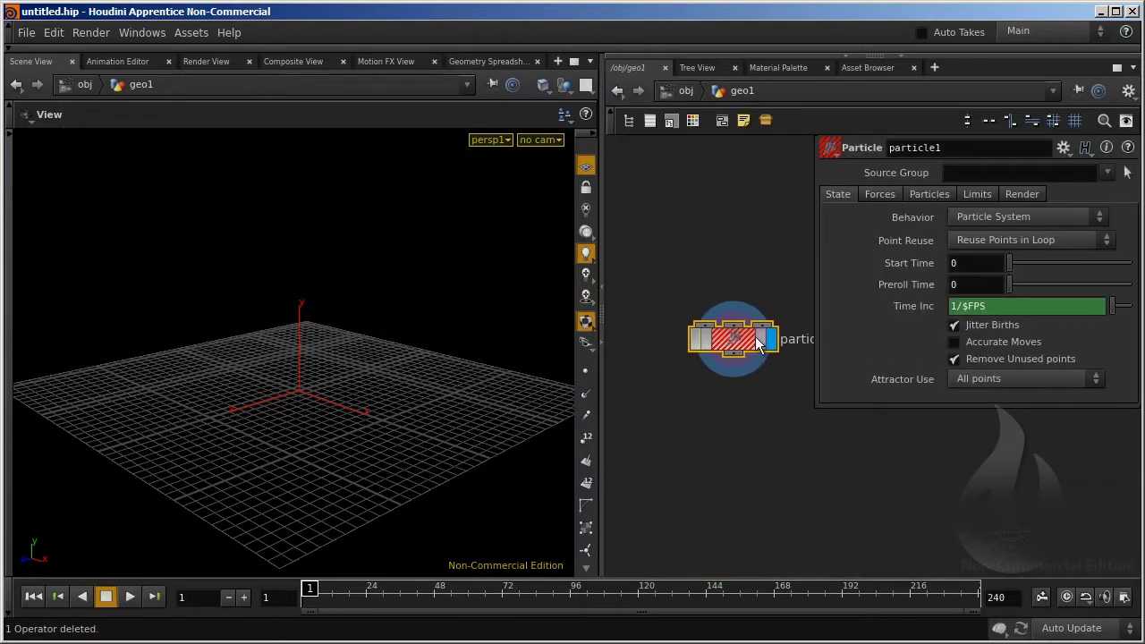
pyautogui.moveTo(599, 239); pyautogui.dragTo(458, 239)
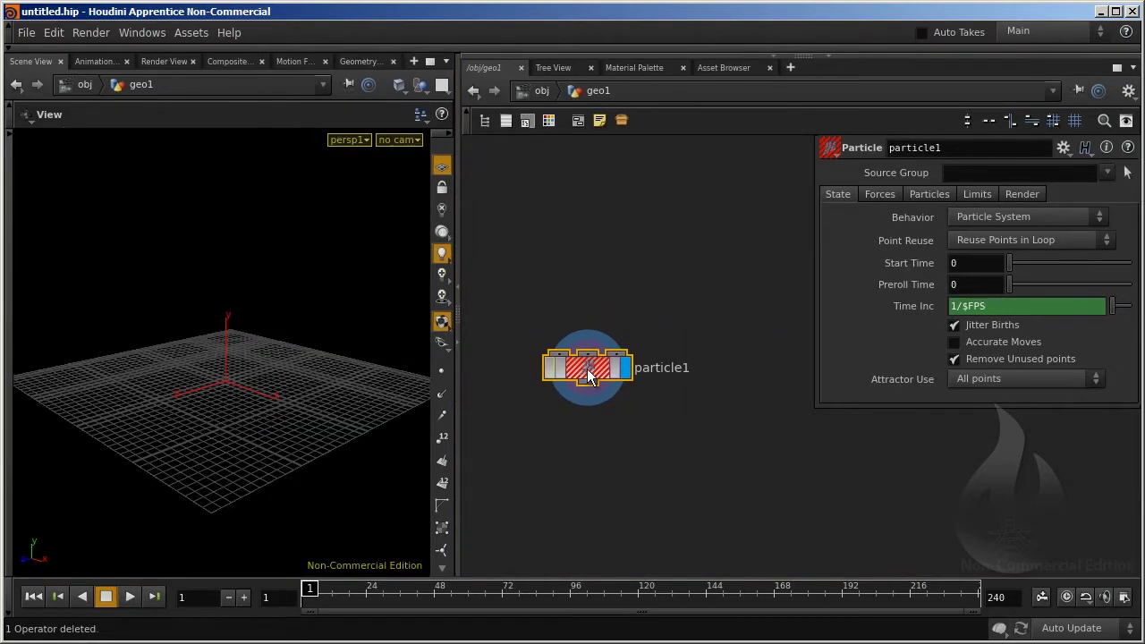
pyautogui.moveTo(587, 369); pyautogui.dragTo(547, 300)
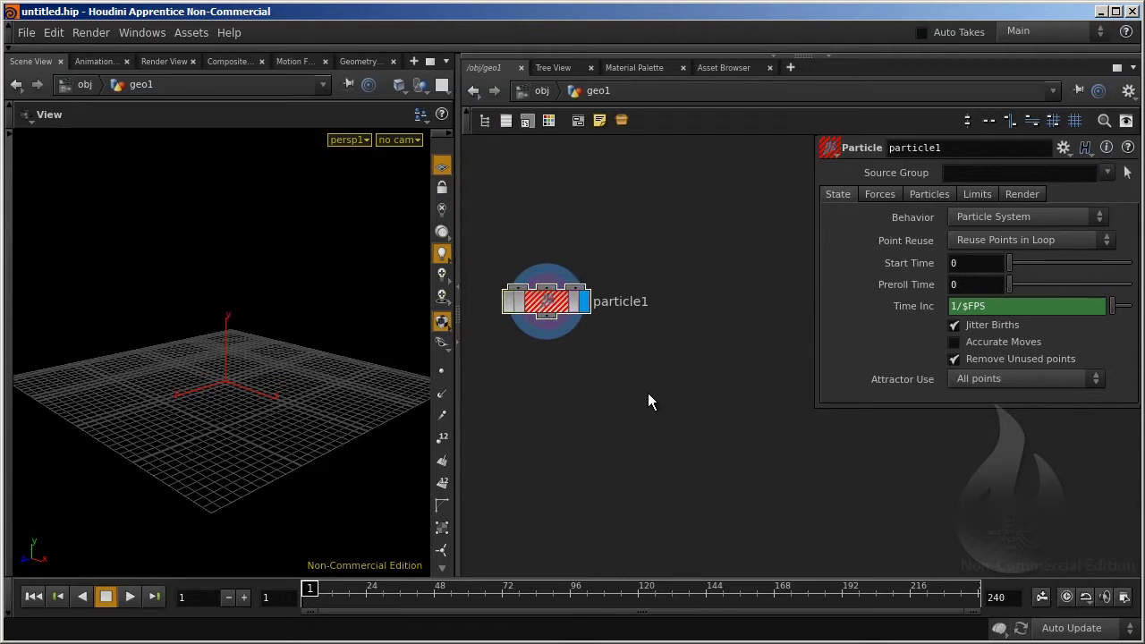
# Add a POP Network node, popnet, below particle1.
pyautogui.press('Tab')
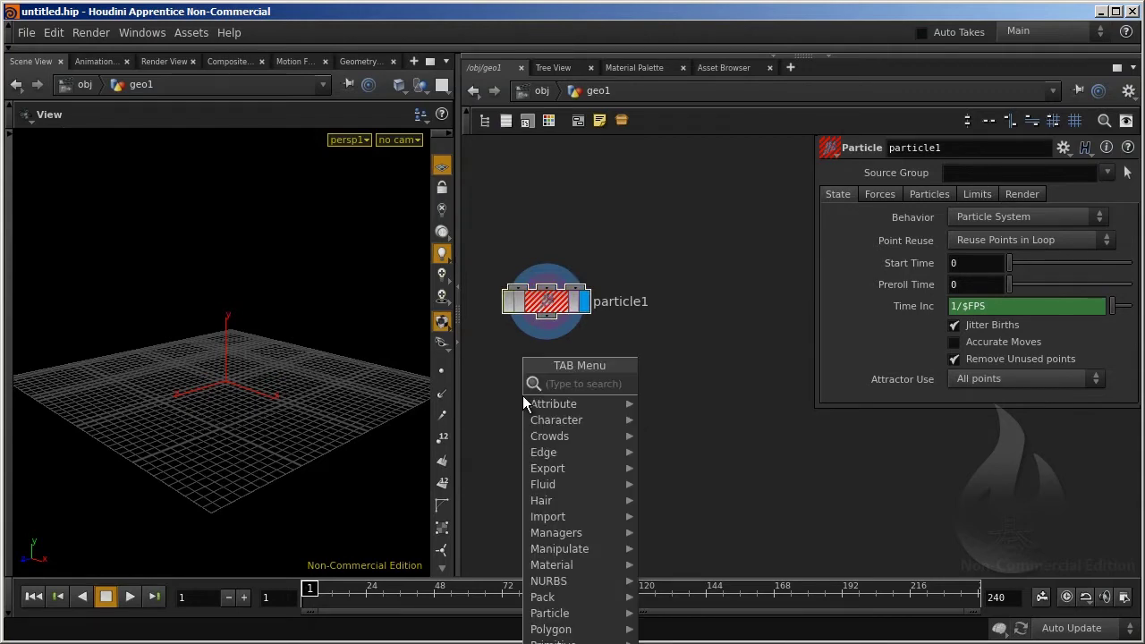
pyautogui.write('pop')
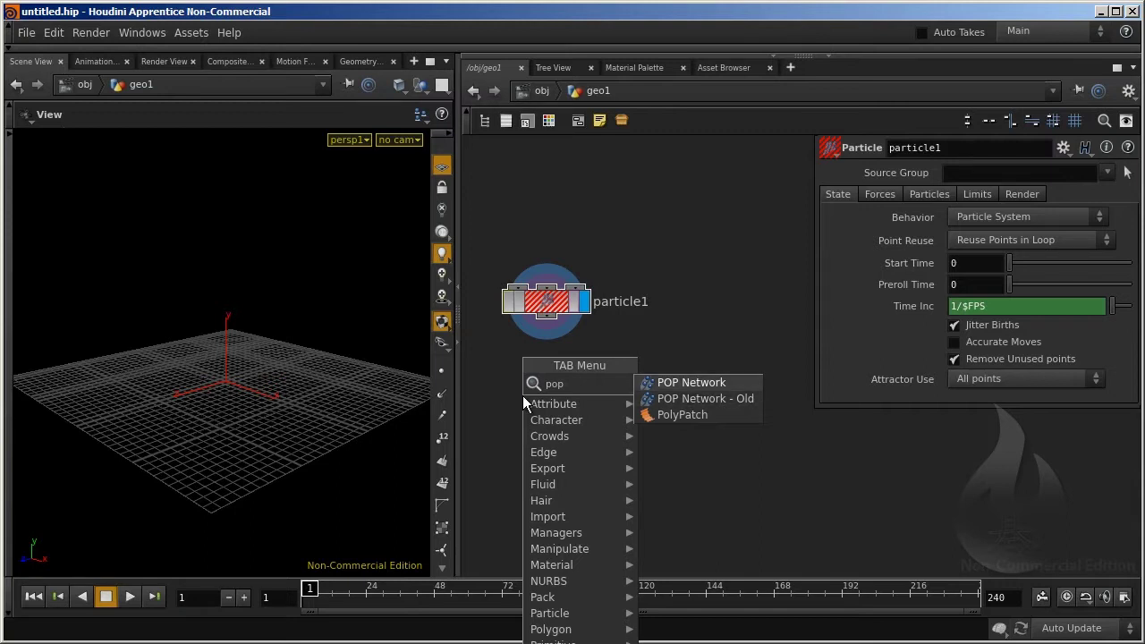
pyautogui.press('Down')
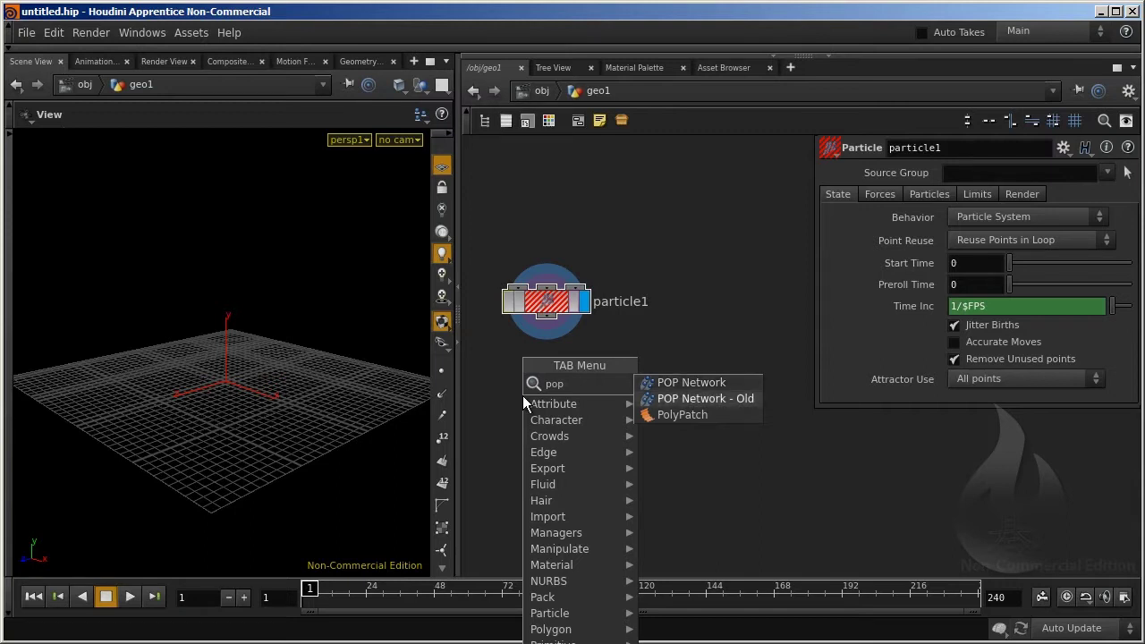
pyautogui.press('Up')
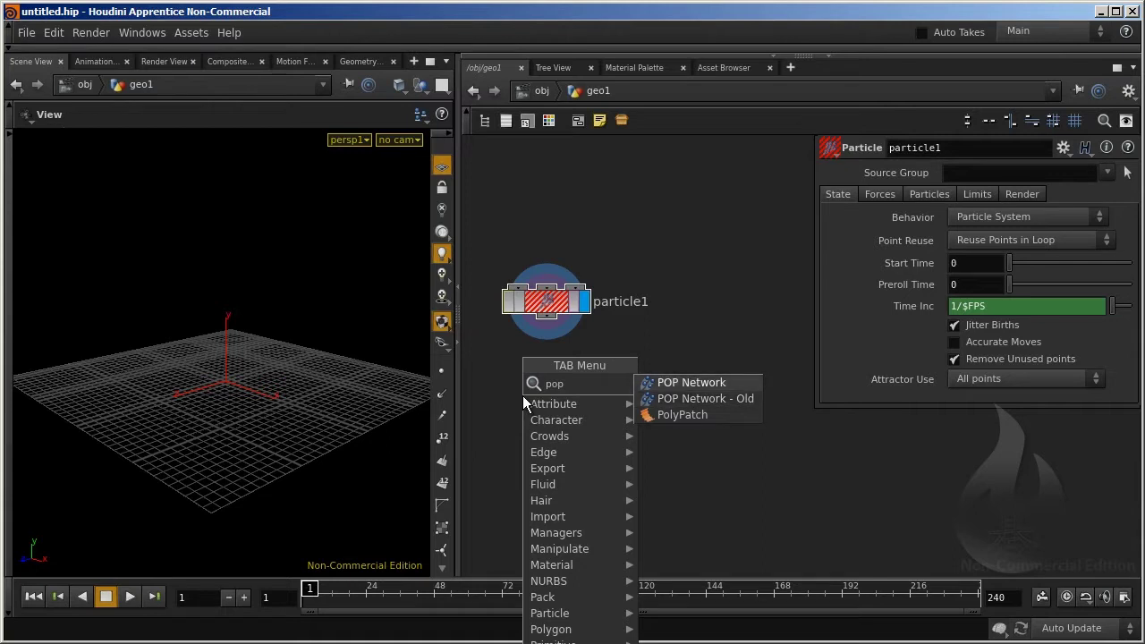
pyautogui.press('Down')
pyautogui.press('Up')
pyautogui.press('Return')
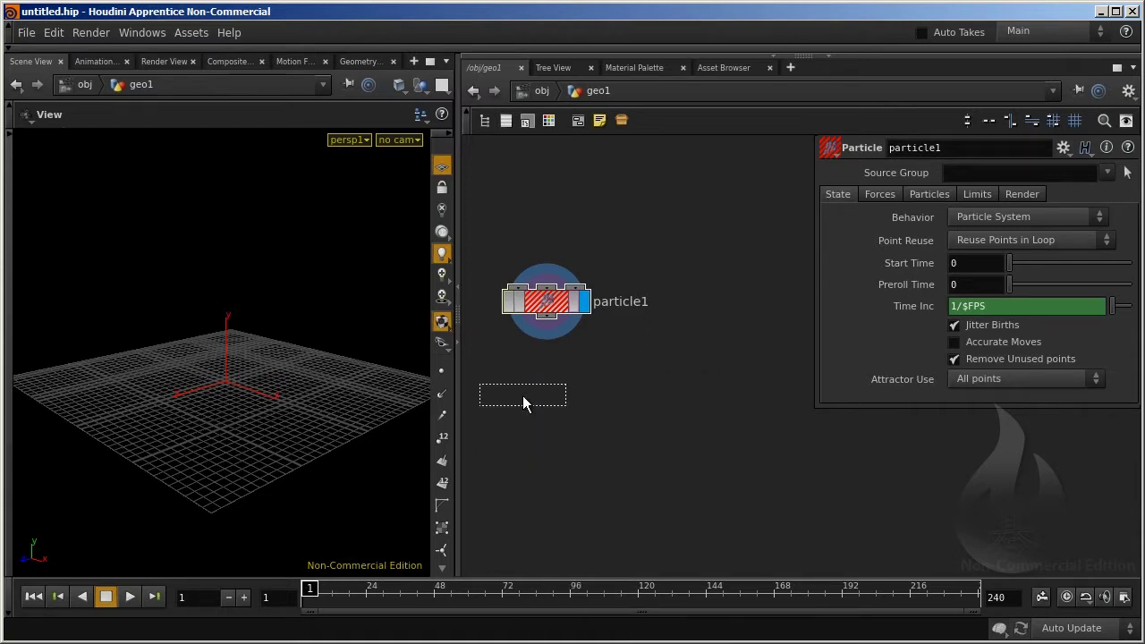
pyautogui.click(523, 396)
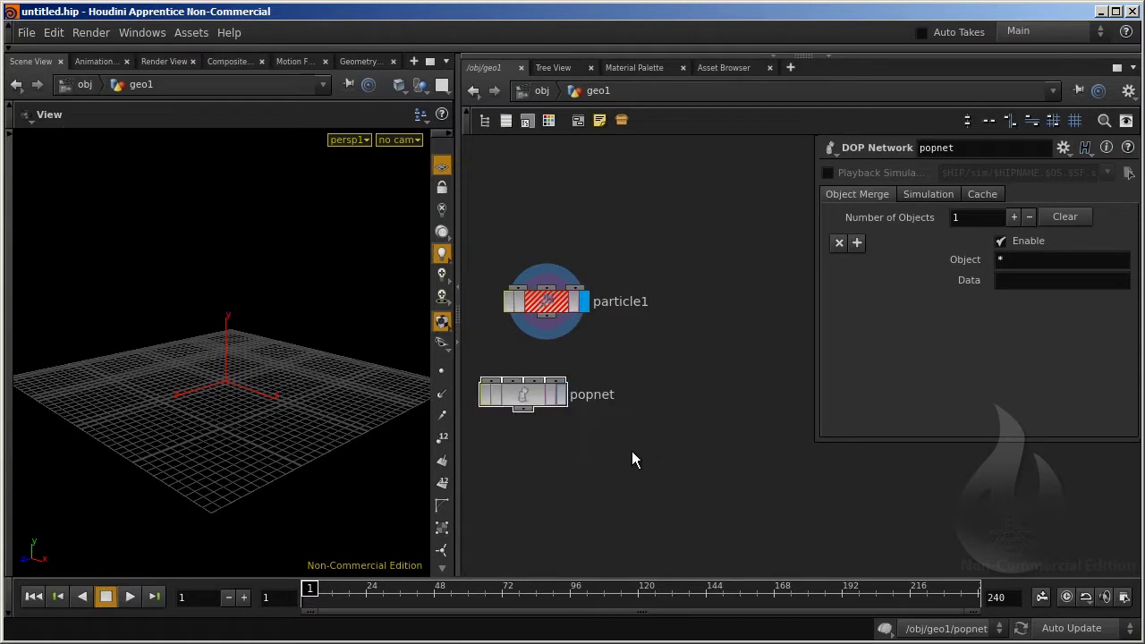
# Add a POP Network - Old node, popnet1, and move it beside popnet.
pyautogui.press('Tab')
pyautogui.write('pop')
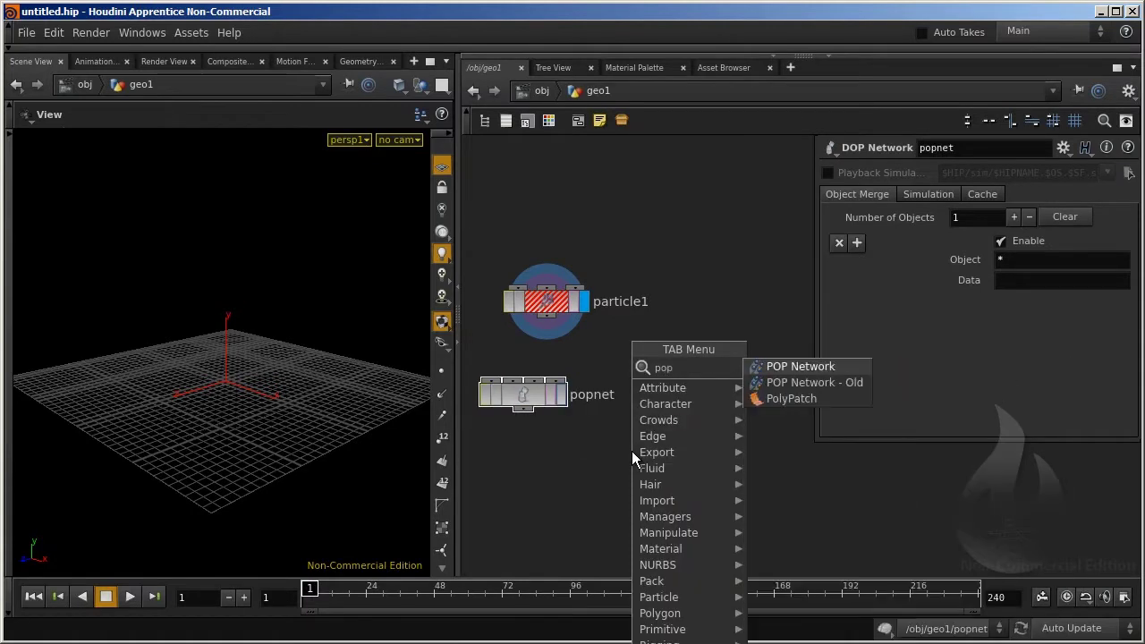
pyautogui.press('Down')
pyautogui.press('Return')
pyautogui.click(632, 452)
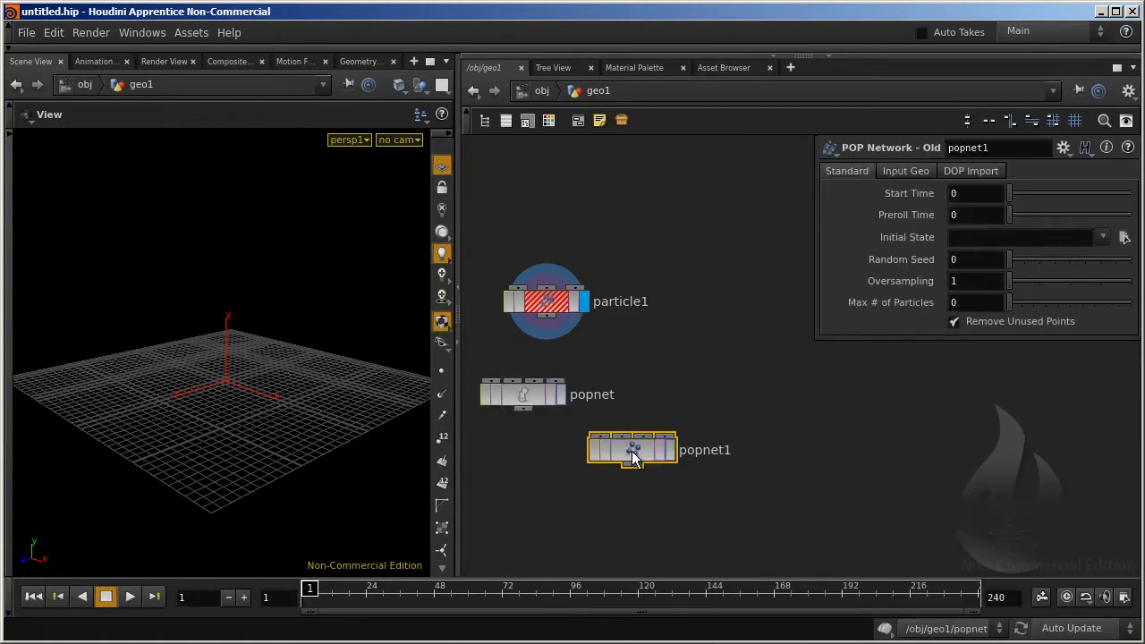
pyautogui.moveTo(624, 452); pyautogui.dragTo(707, 413)
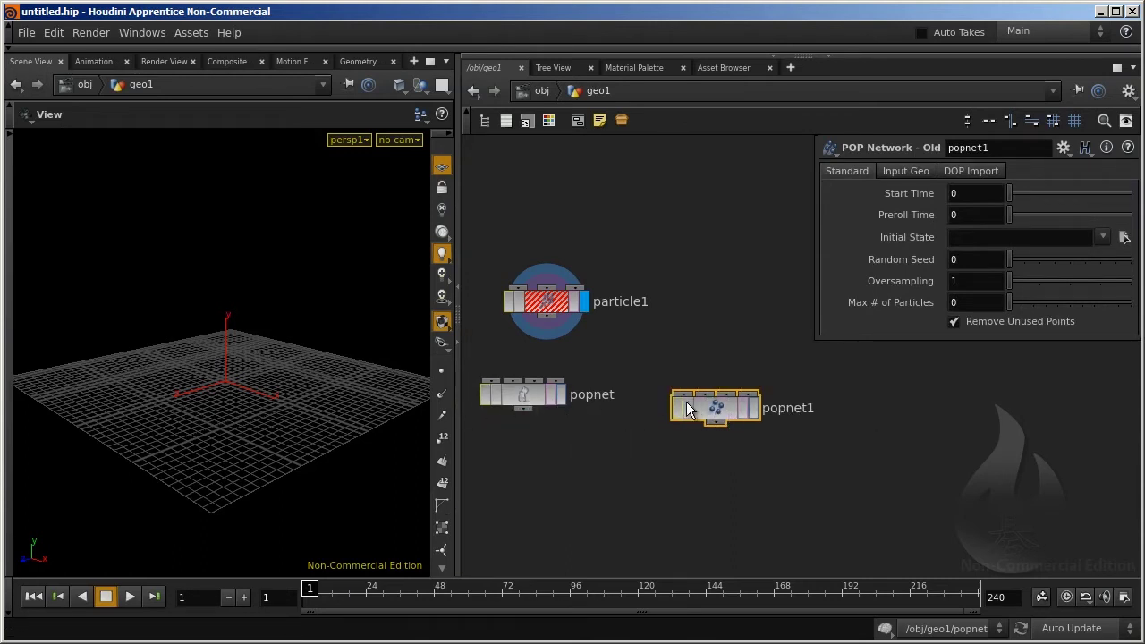
pyautogui.click(529, 397)
pyautogui.doubleClick(529, 398)
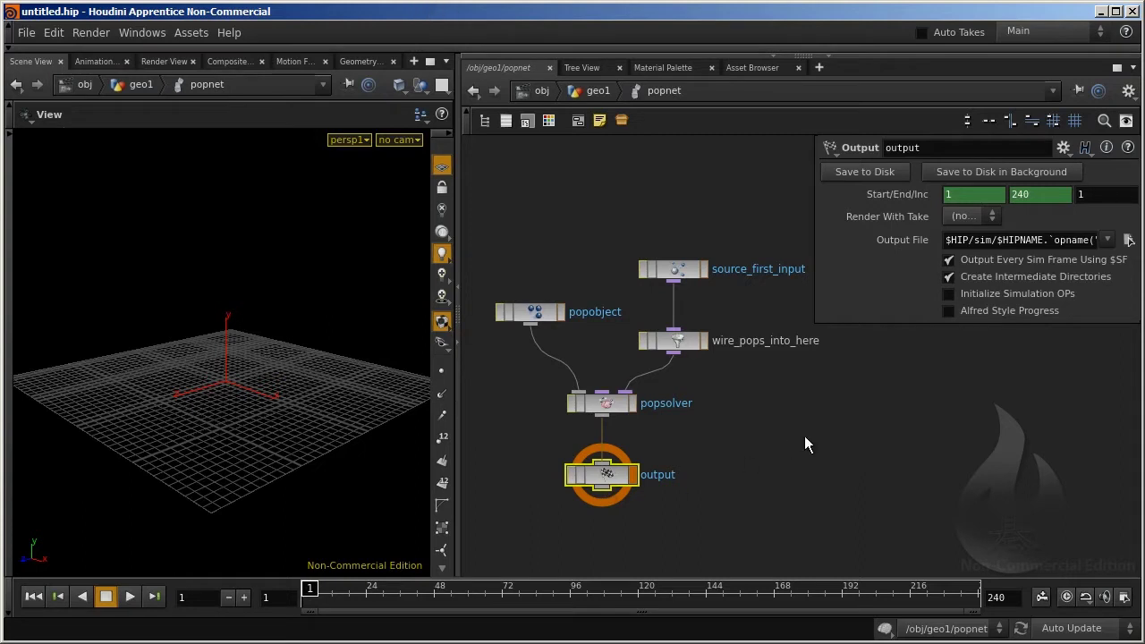
pyautogui.press('u')
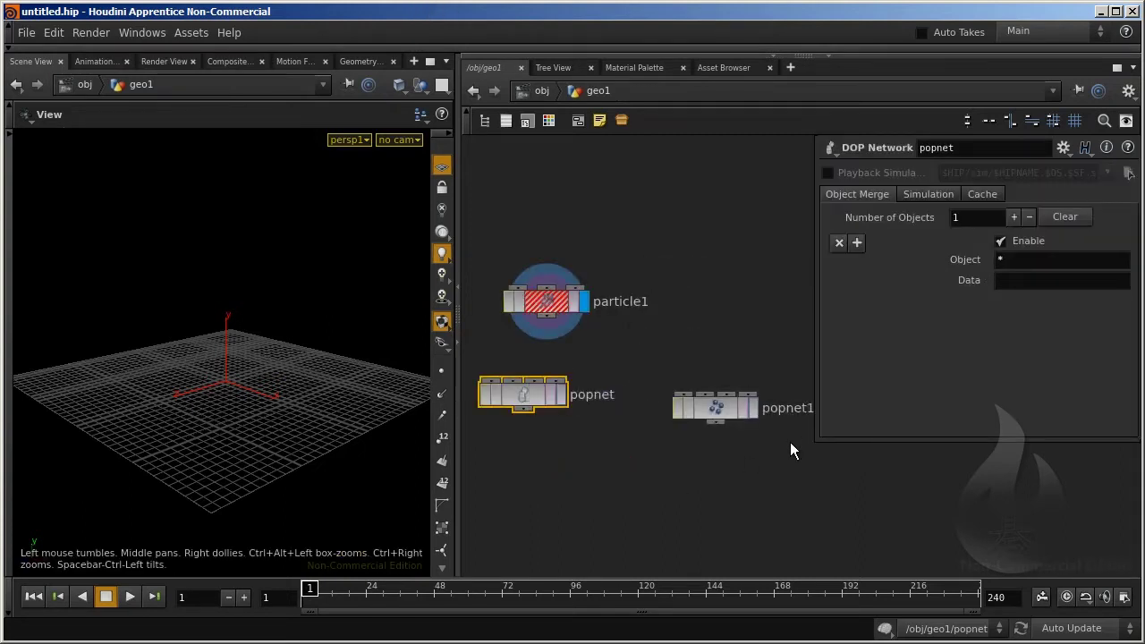
pyautogui.press('i')
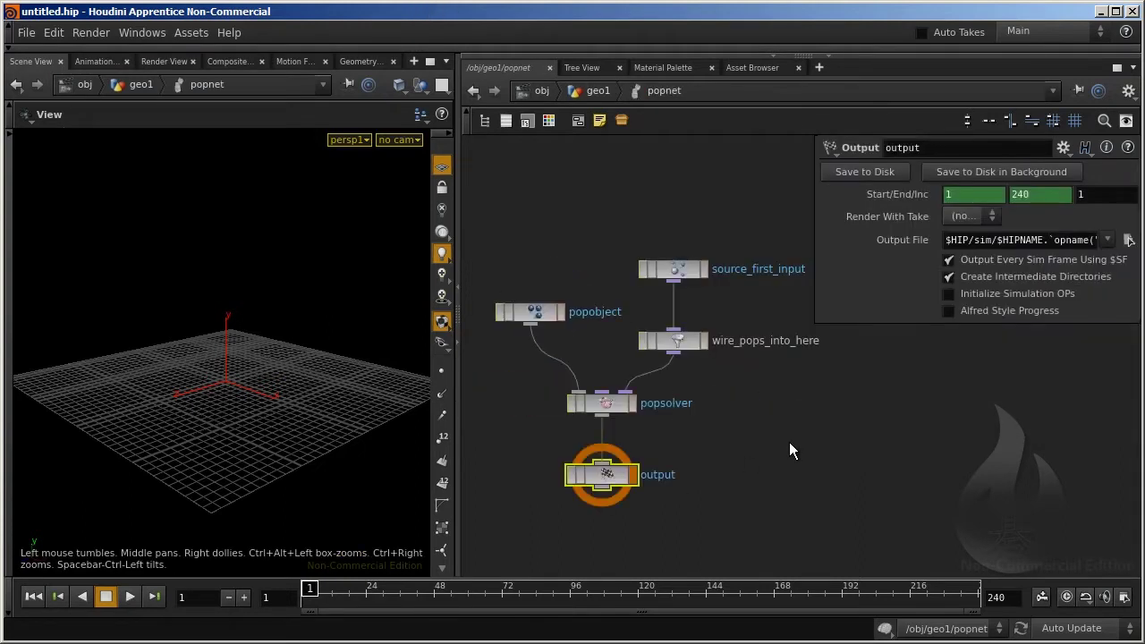
pyautogui.press('u')
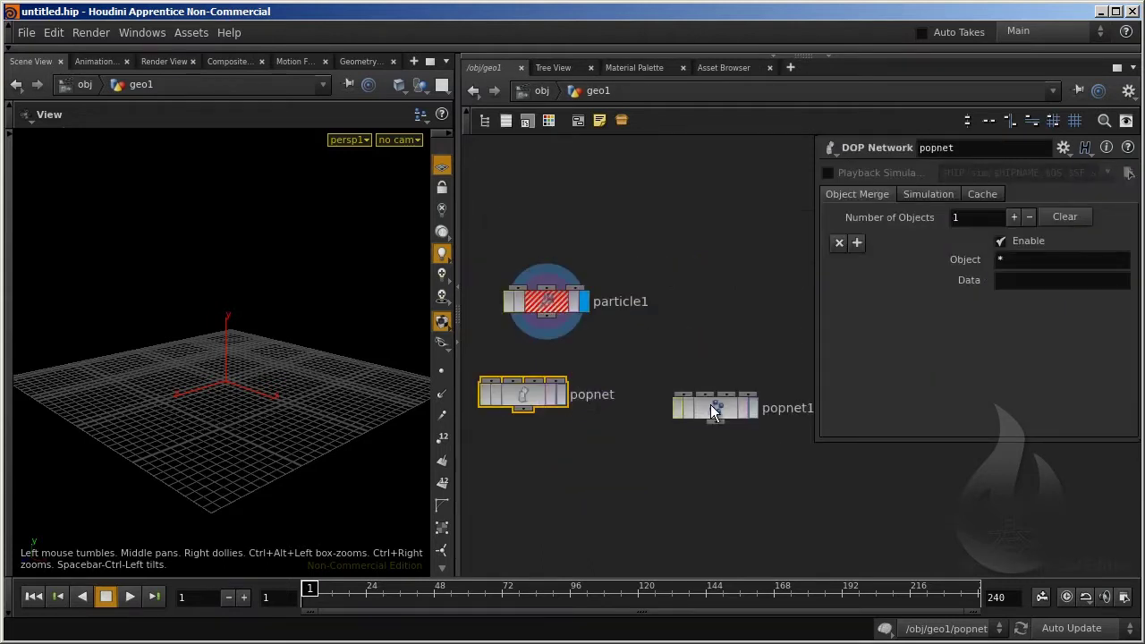
pyautogui.click(710, 405)
pyautogui.press('i')
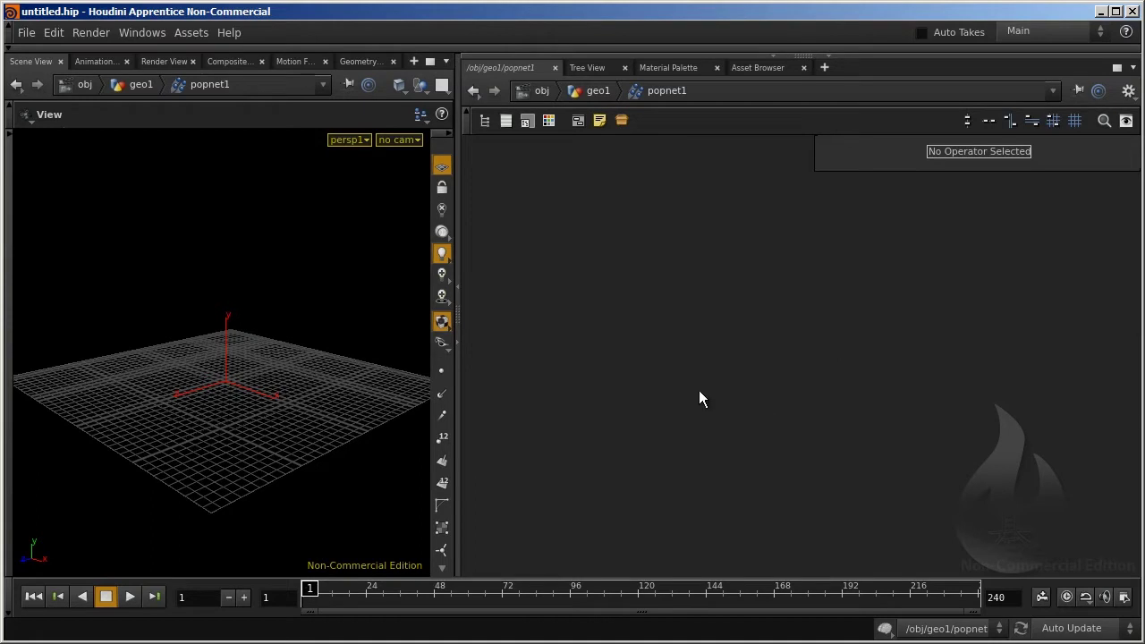
pyautogui.press('u')
pyautogui.click(550, 304)
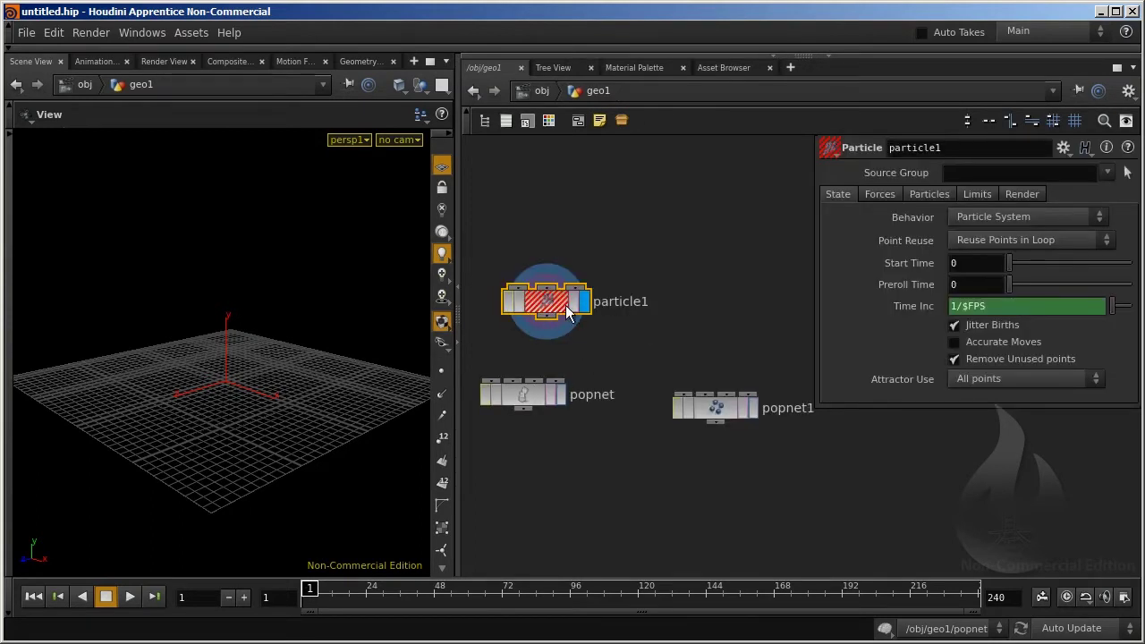
# Rearrange the nodes, then select and delete popnet and popnet1.
pyautogui.moveTo(562, 322); pyautogui.dragTo(597, 274)
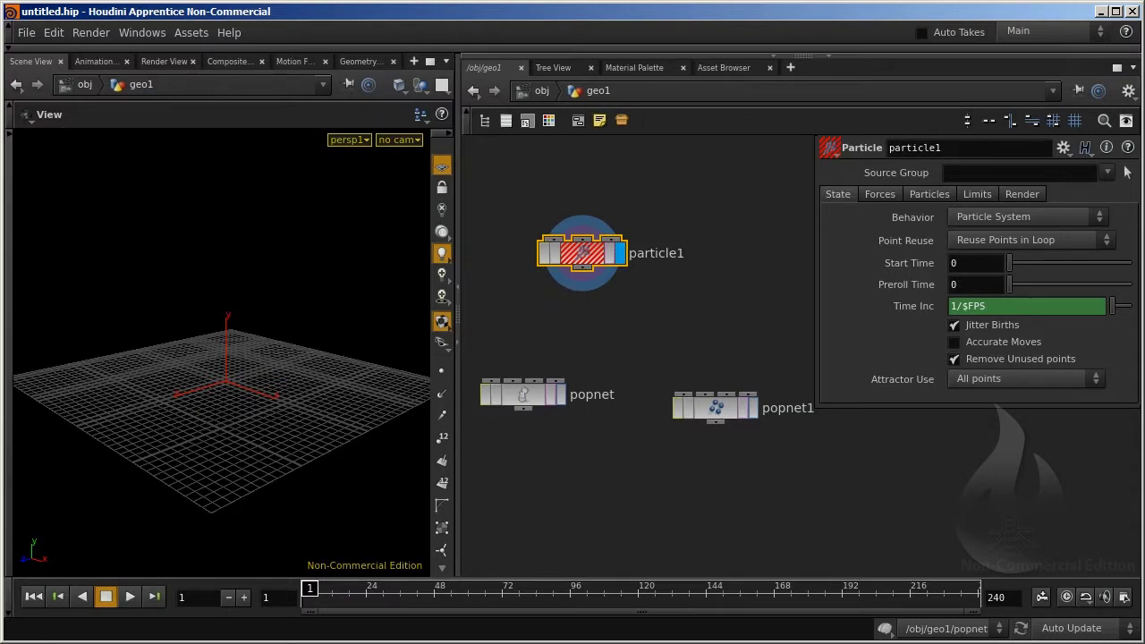
pyautogui.moveTo(824, 480); pyautogui.dragTo(741, 528)
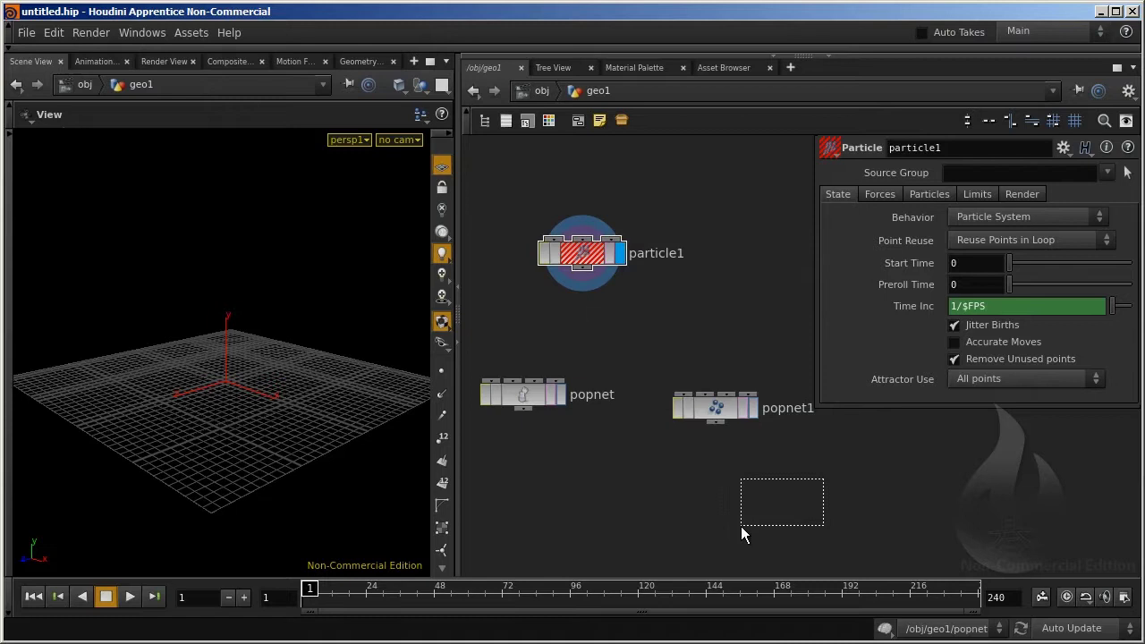
pyautogui.click(522, 400)
pyautogui.moveTo(523, 405); pyautogui.dragTo(525, 431)
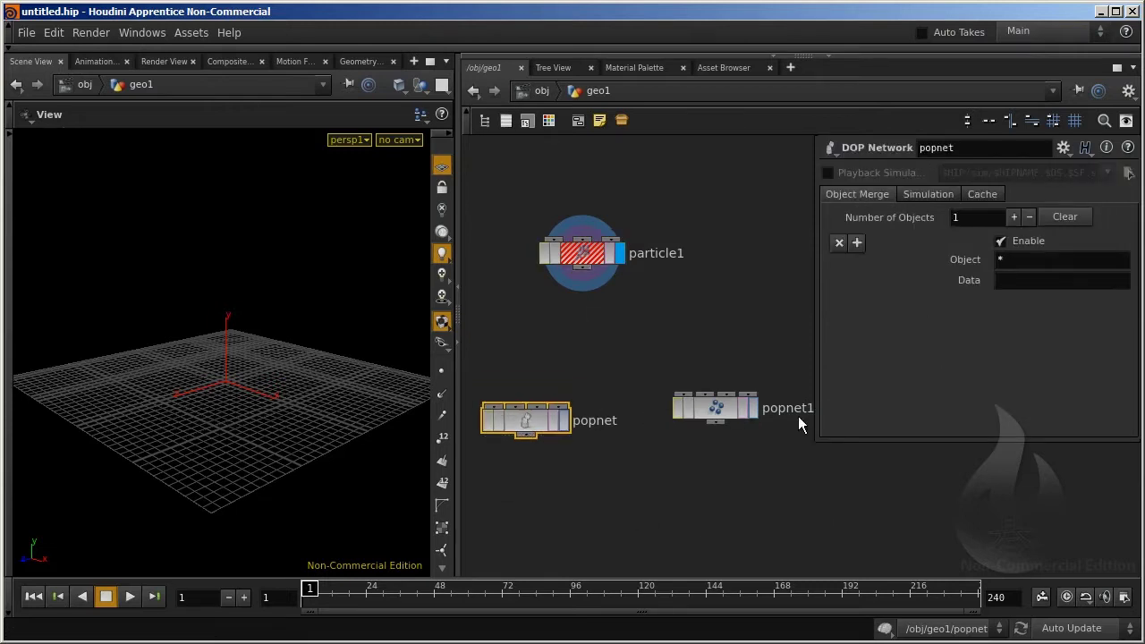
pyautogui.click(715, 442)
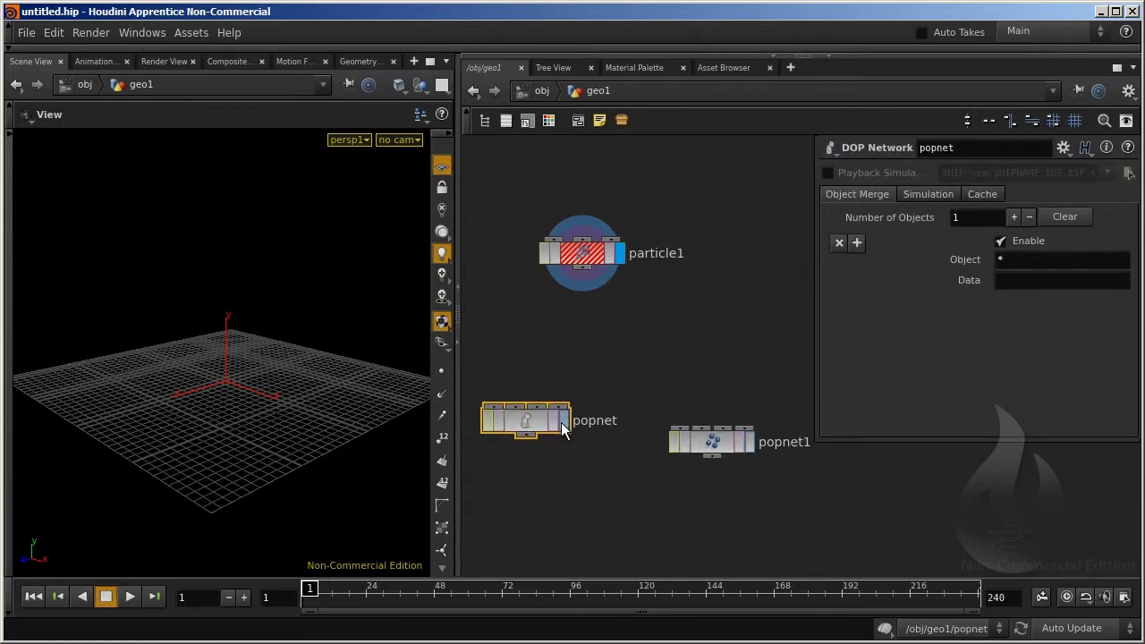
pyautogui.moveTo(534, 433); pyautogui.dragTo(535, 444)
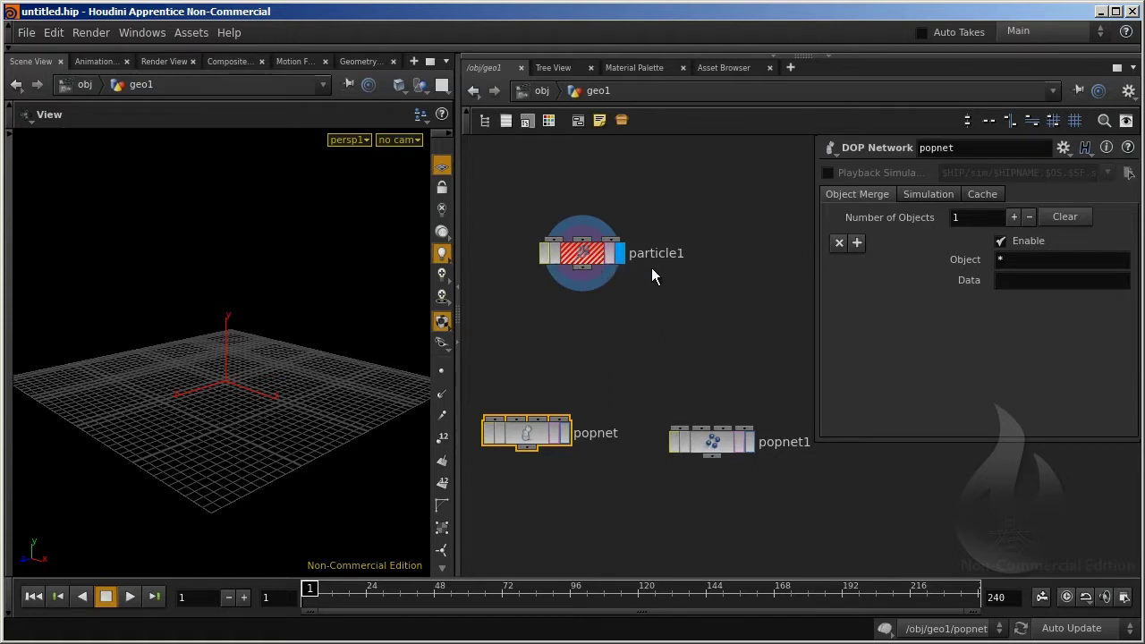
pyautogui.keyDown('shift'); pyautogui.click(712, 441); pyautogui.keyUp('shift')
pyautogui.press('Delete')
pyautogui.press('Delete')
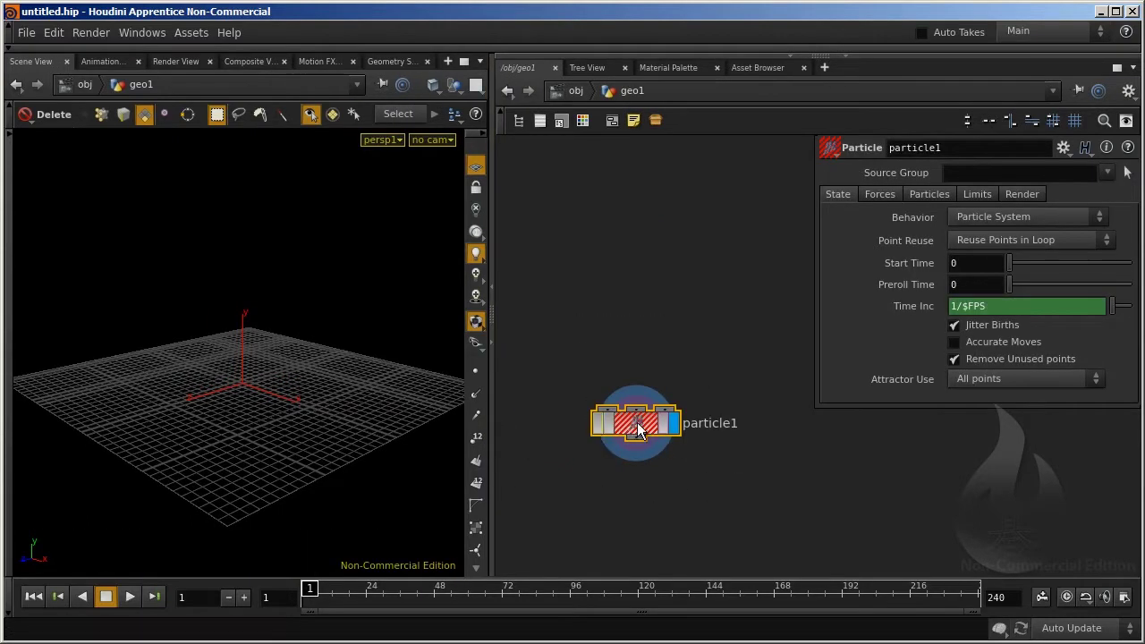
# Move particle1 to the top-left, view its info, and centre the network on it.
pyautogui.moveTo(637, 427); pyautogui.dragTo(555, 192)
pyautogui.middleClick(555, 191)
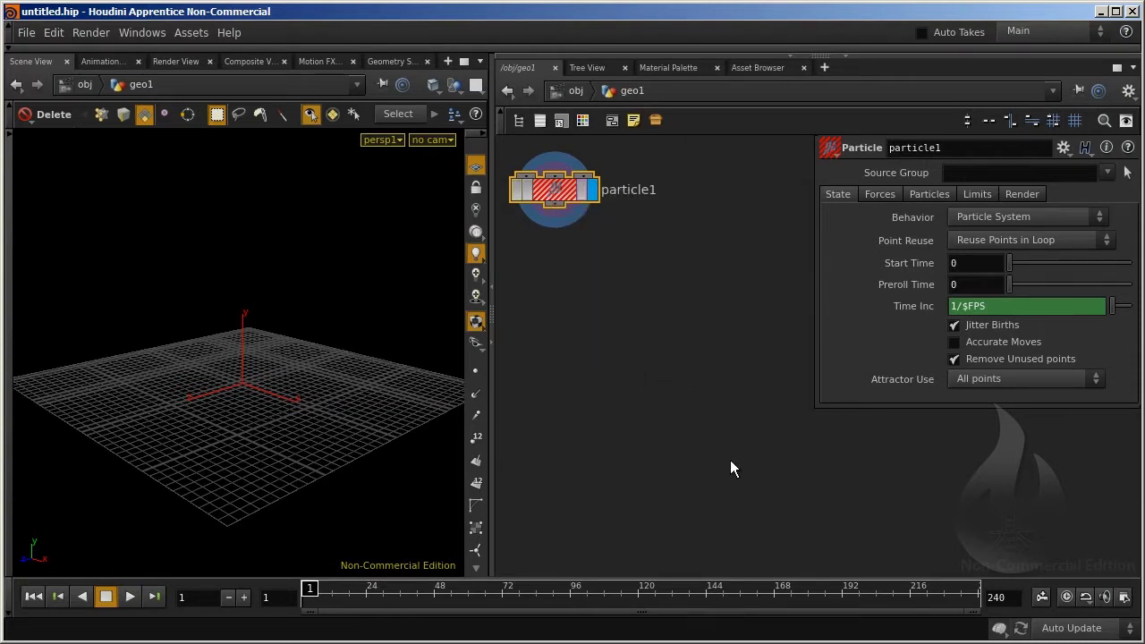
pyautogui.press('h')
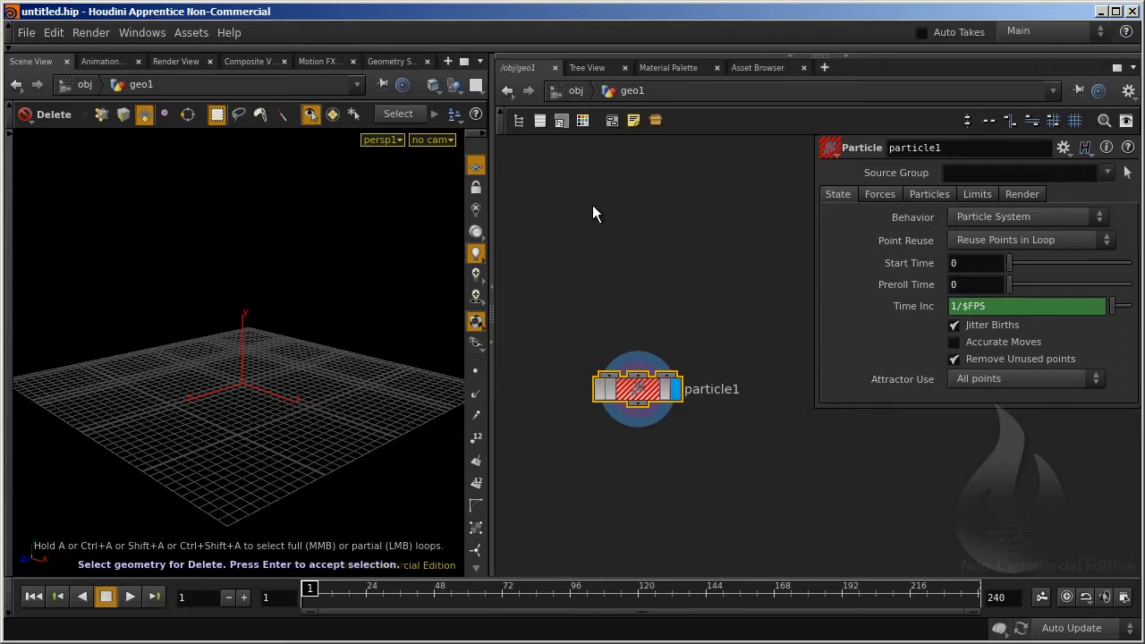
# Create a Grid node, grid1, with a Transform node, xform1, wired below it.
pyautogui.press('Tab')
pyautogui.write('gri')
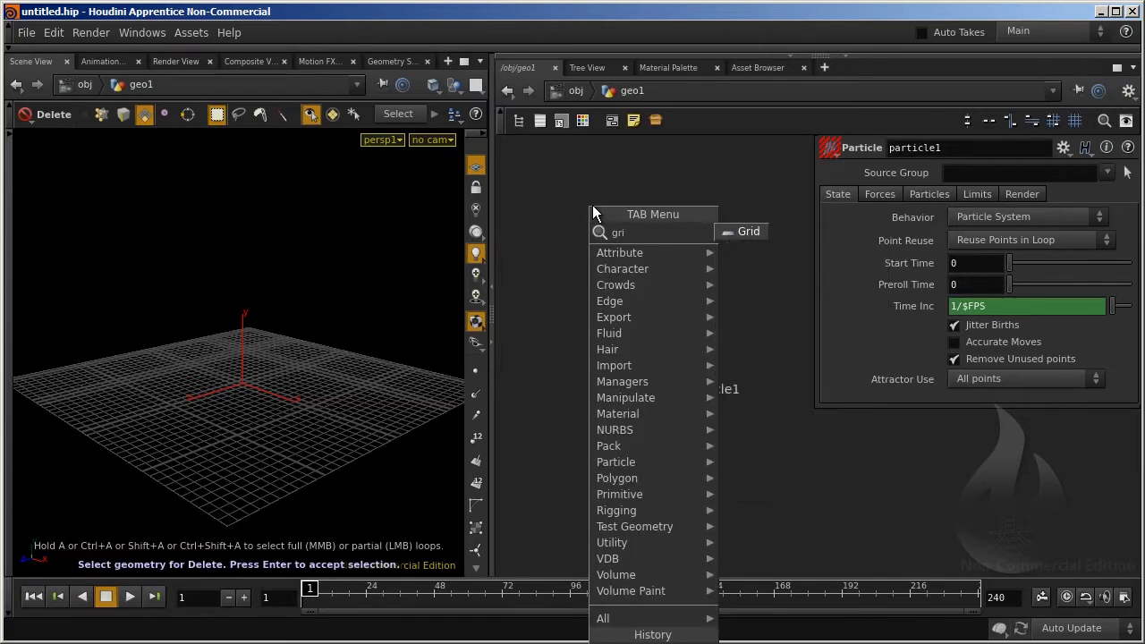
pyautogui.press('Return')
pyautogui.click(573, 198)
pyautogui.click(572, 204)
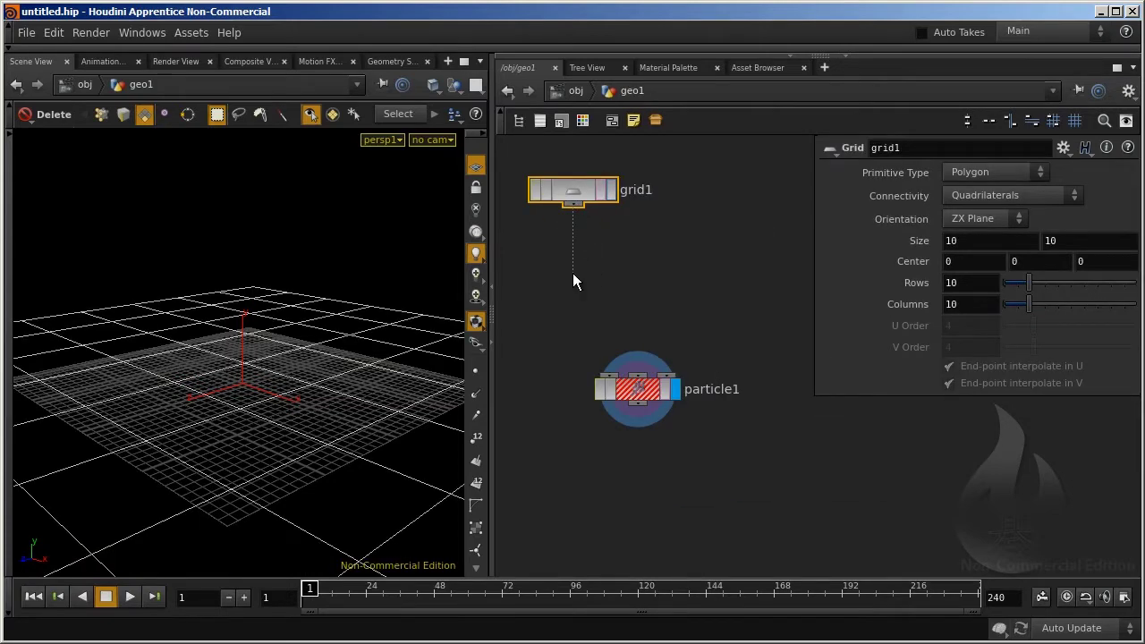
pyautogui.press('Tab')
pyautogui.write('tra')
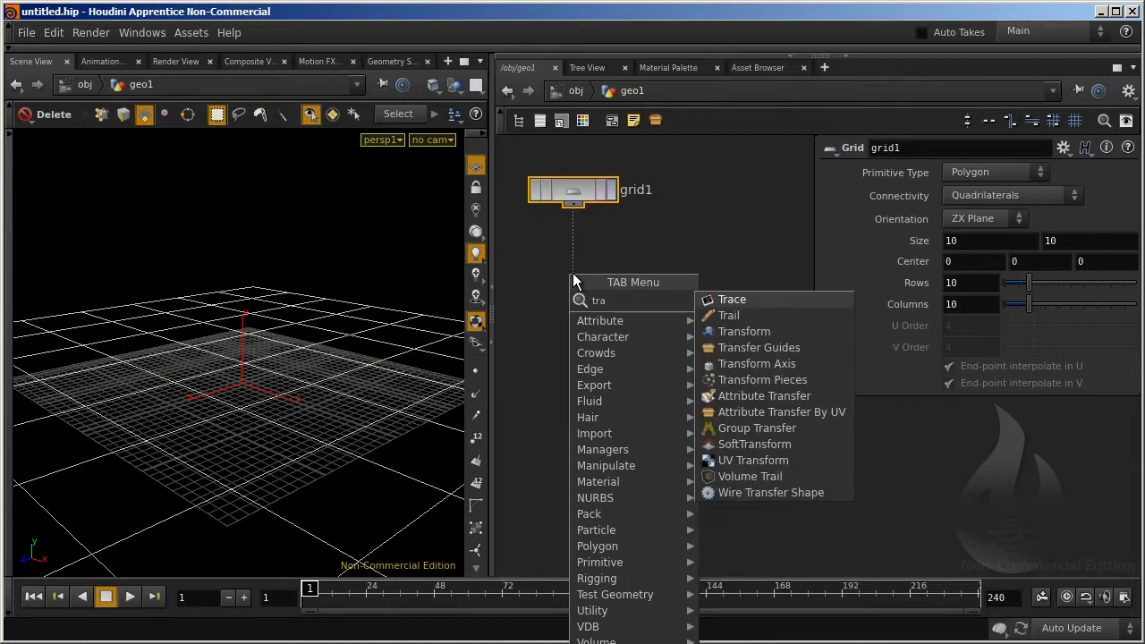
pyautogui.press('Down')
pyautogui.press('Return')
pyautogui.click(575, 280)
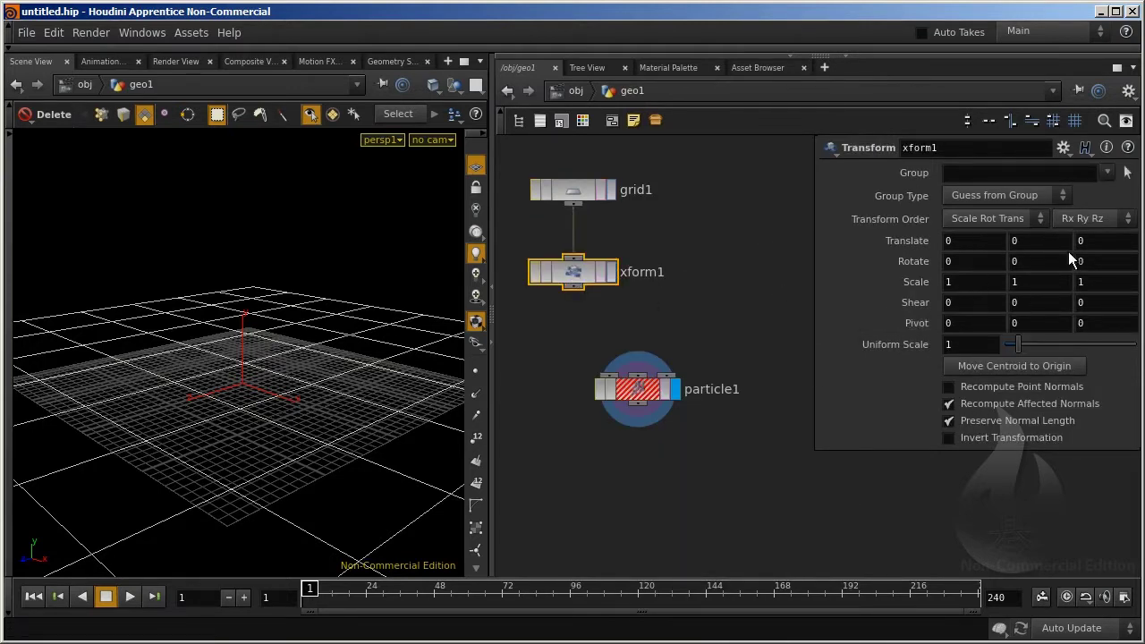
# Give xform1 Translate Y 3.6 and Scale 0.2, 0.6, 0.5, and wire it into particle1.
pyautogui.moveTo(1068, 252); pyautogui.dragTo(1109, 255, button='middle')
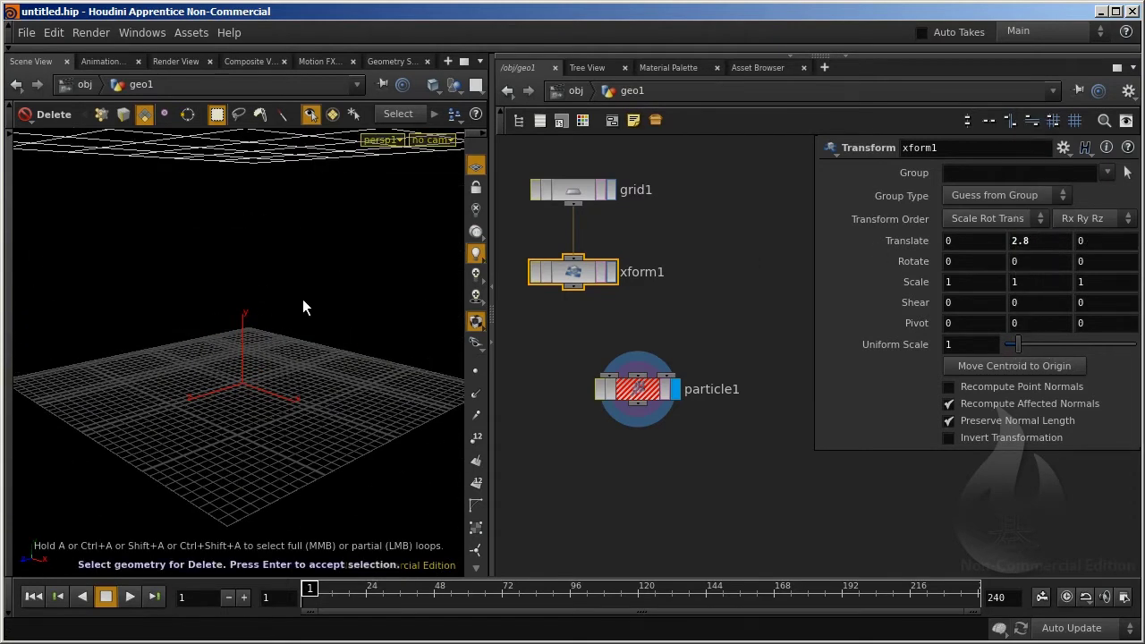
pyautogui.press('Escape')
pyautogui.moveTo(256, 311); pyautogui.dragTo(255, 371)
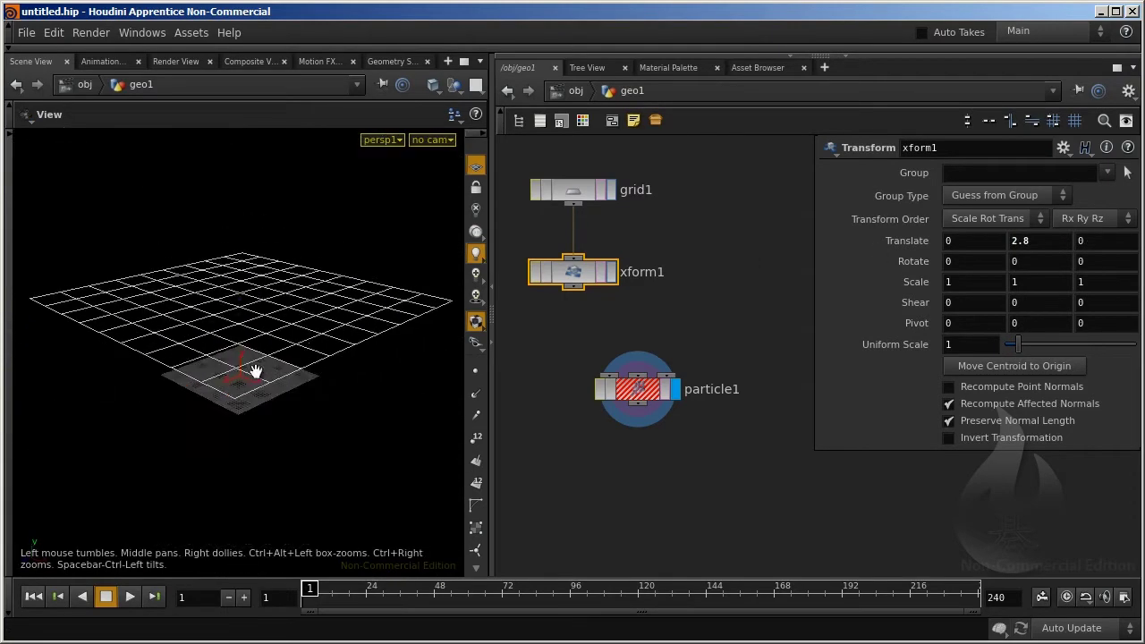
pyautogui.moveTo(296, 319); pyautogui.dragTo(300, 315)
pyautogui.moveTo(1020, 240); pyautogui.dragTo(1029, 241, button='middle')
pyautogui.moveTo(1026, 287)
pyautogui.mouseDown(button='middle')
pyautogui.moveTo(989, 283)
pyautogui.moveTo(1133, 281)
pyautogui.moveTo(1045, 283)
pyautogui.moveTo(1063, 283)
pyautogui.mouseUp(button='middle')
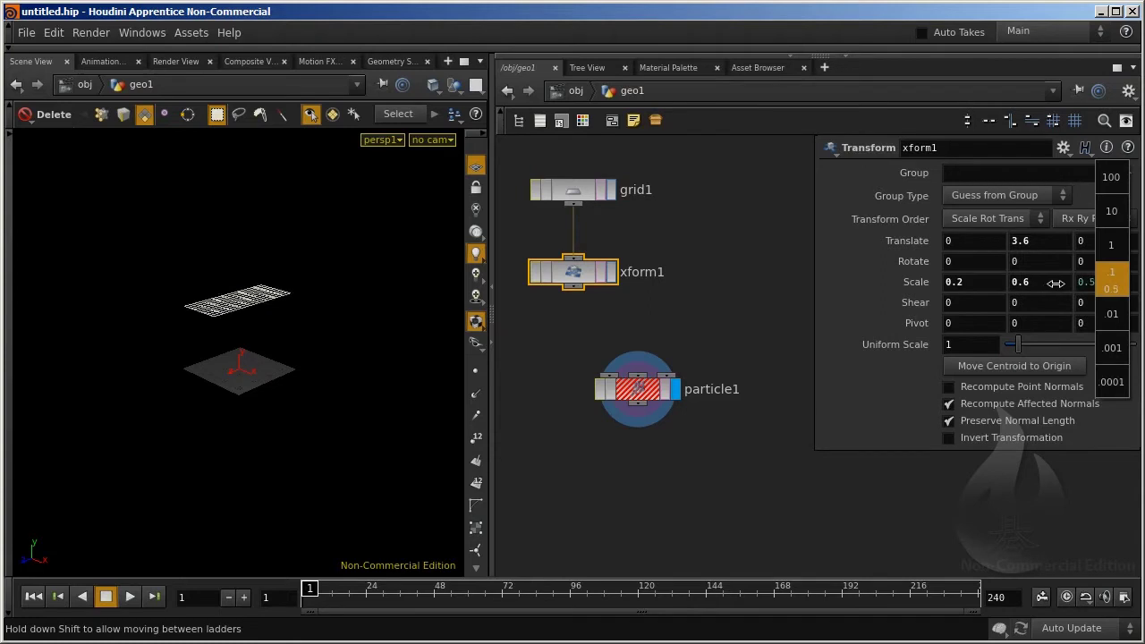
pyautogui.moveTo(573, 272)
pyautogui.mouseDown()
pyautogui.moveTo(574, 256)
pyautogui.moveTo(637, 376)
pyautogui.mouseUp()
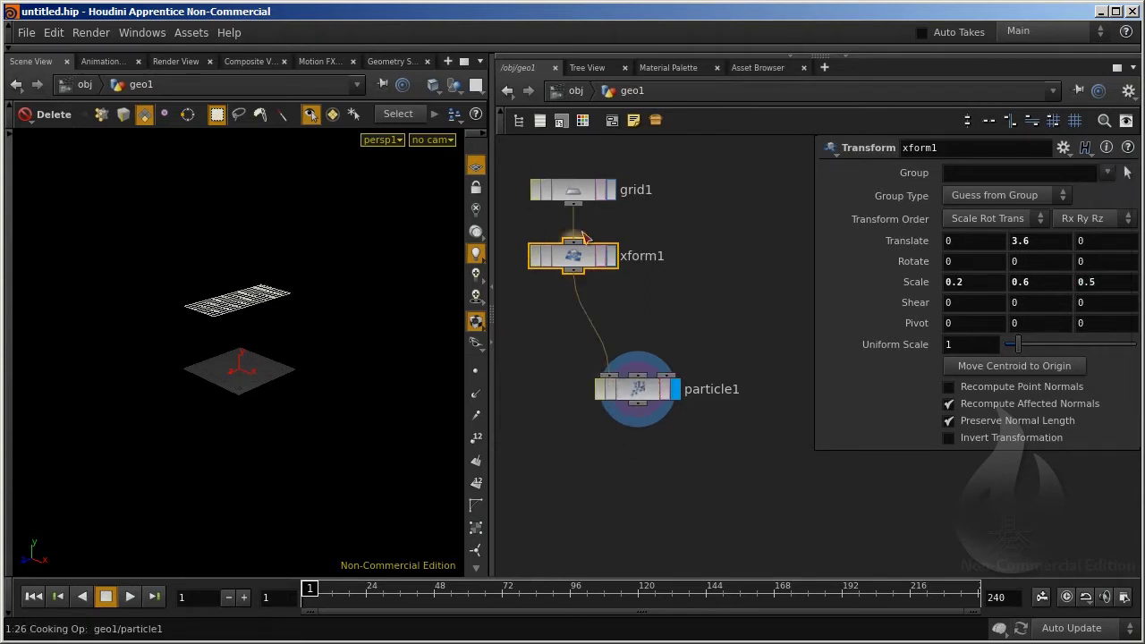
pyautogui.moveTo(566, 259); pyautogui.dragTo(567, 268)
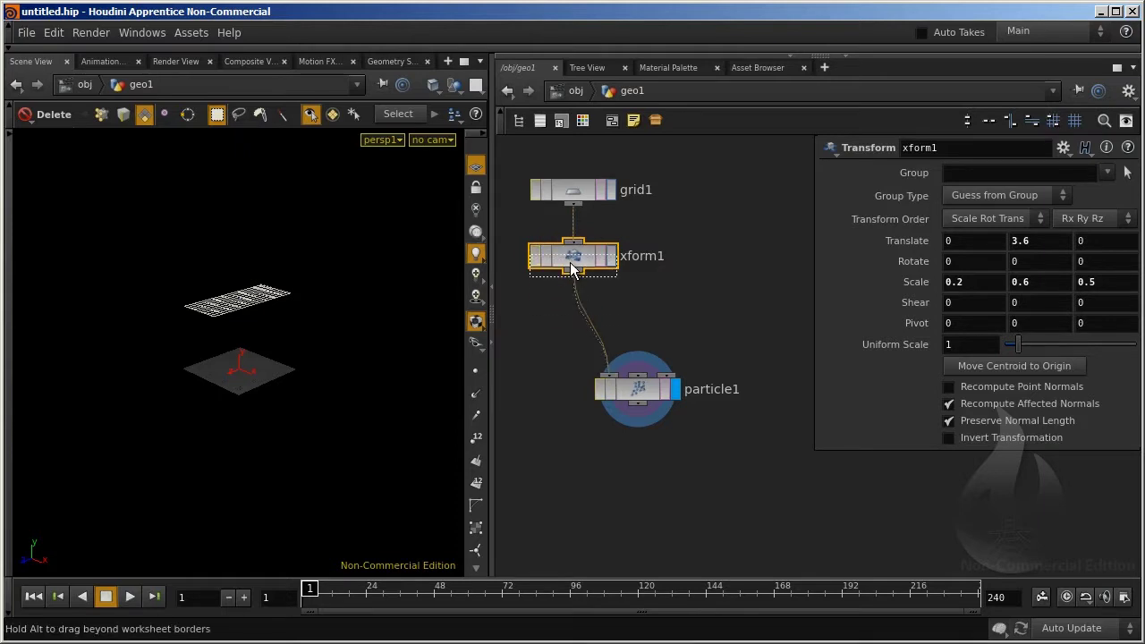
pyautogui.click(566, 192)
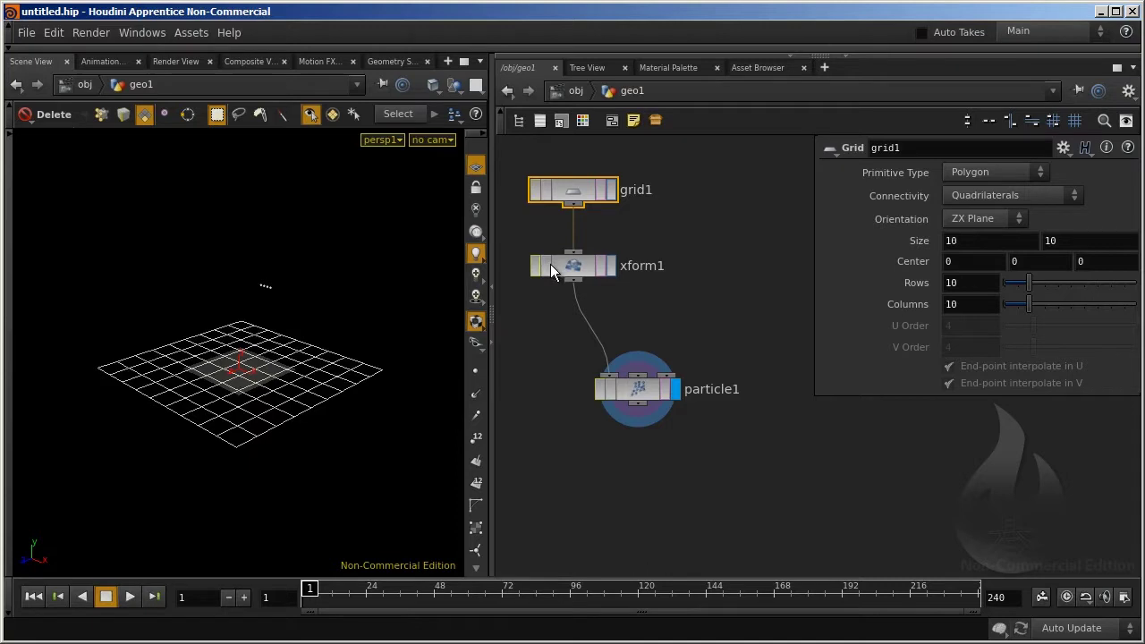
# Inspect xform1 and particle1, then scrub forward and back to frame 1 to preview emission.
pyautogui.click(573, 260)
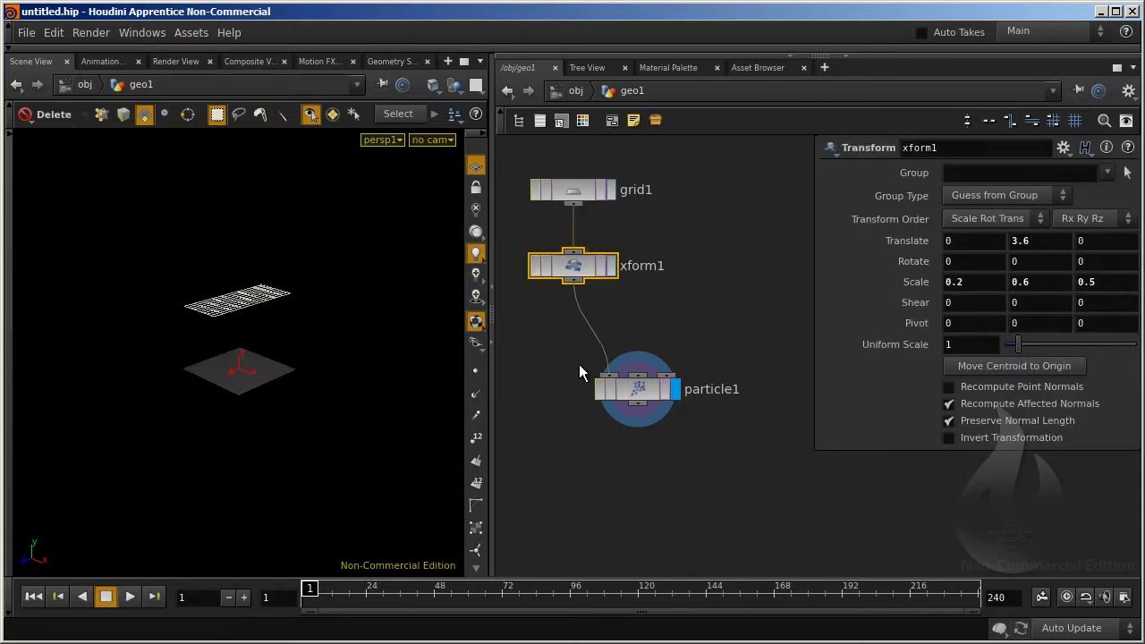
pyautogui.click(644, 391)
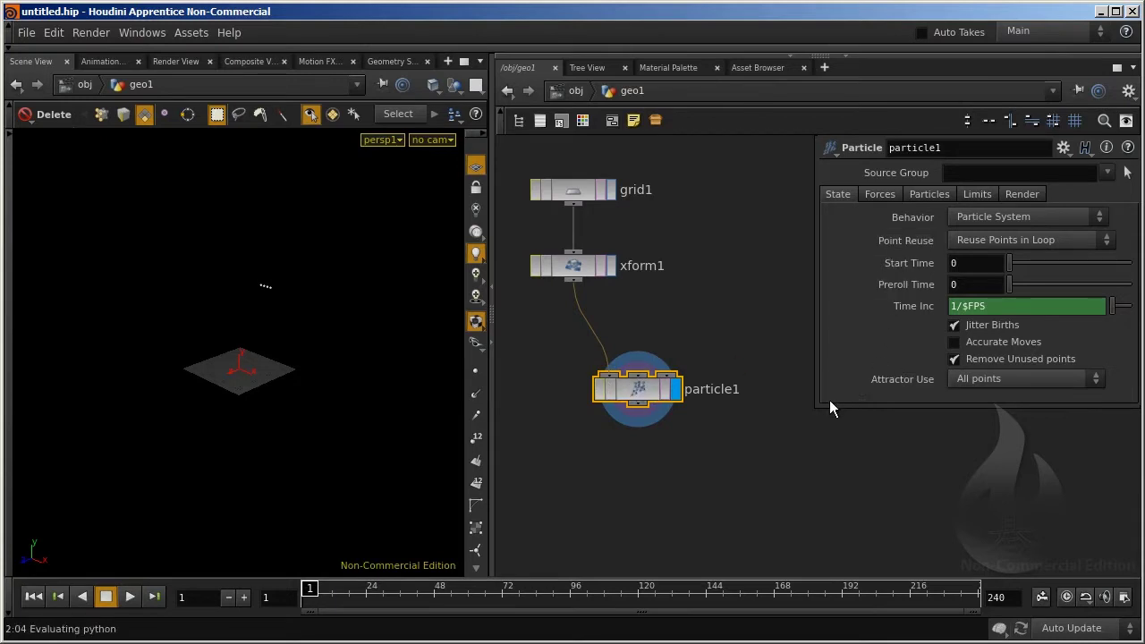
pyautogui.moveTo(819, 407)
pyautogui.mouseDown()
pyautogui.moveTo(751, 441)
pyautogui.moveTo(733, 492)
pyautogui.mouseUp()
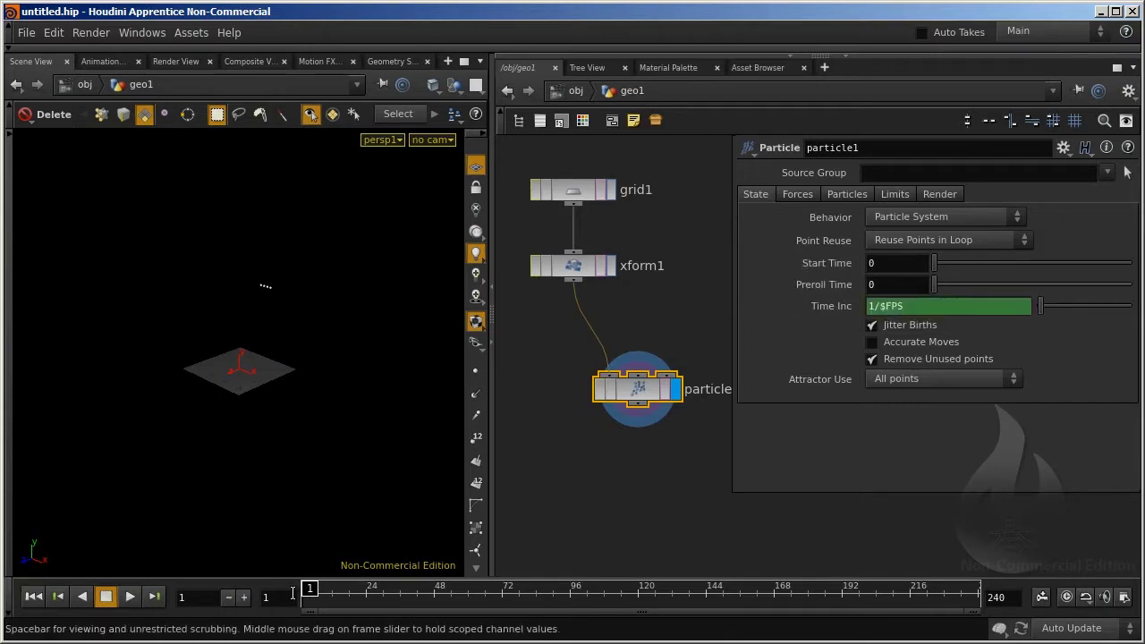
pyautogui.moveTo(309, 592); pyautogui.dragTo(351, 596)
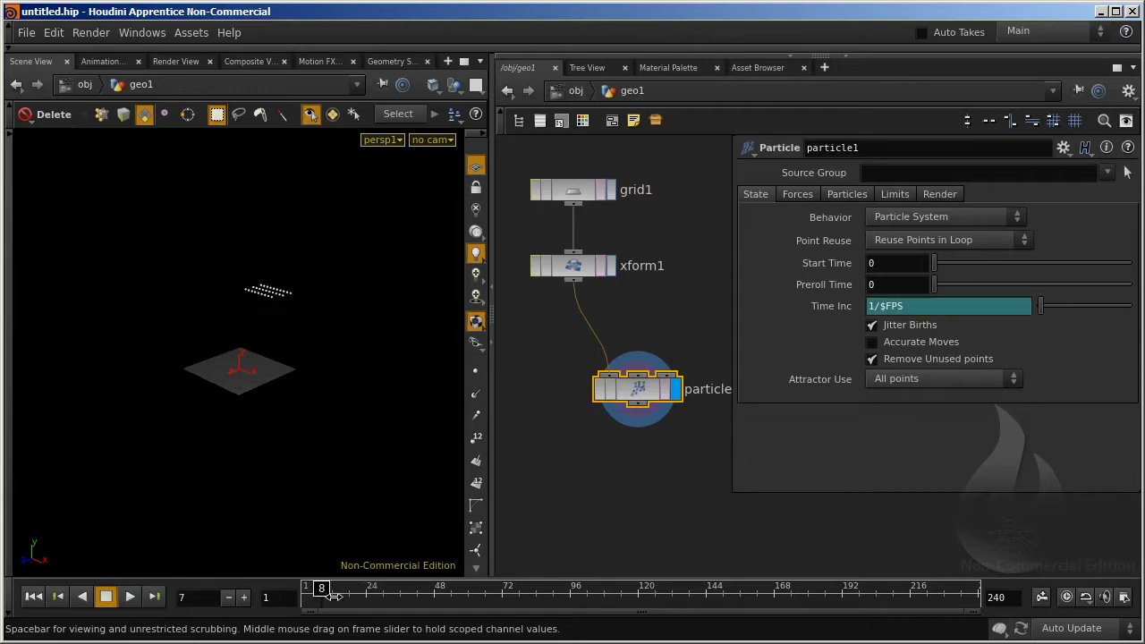
pyautogui.moveTo(351, 596); pyautogui.dragTo(309, 592)
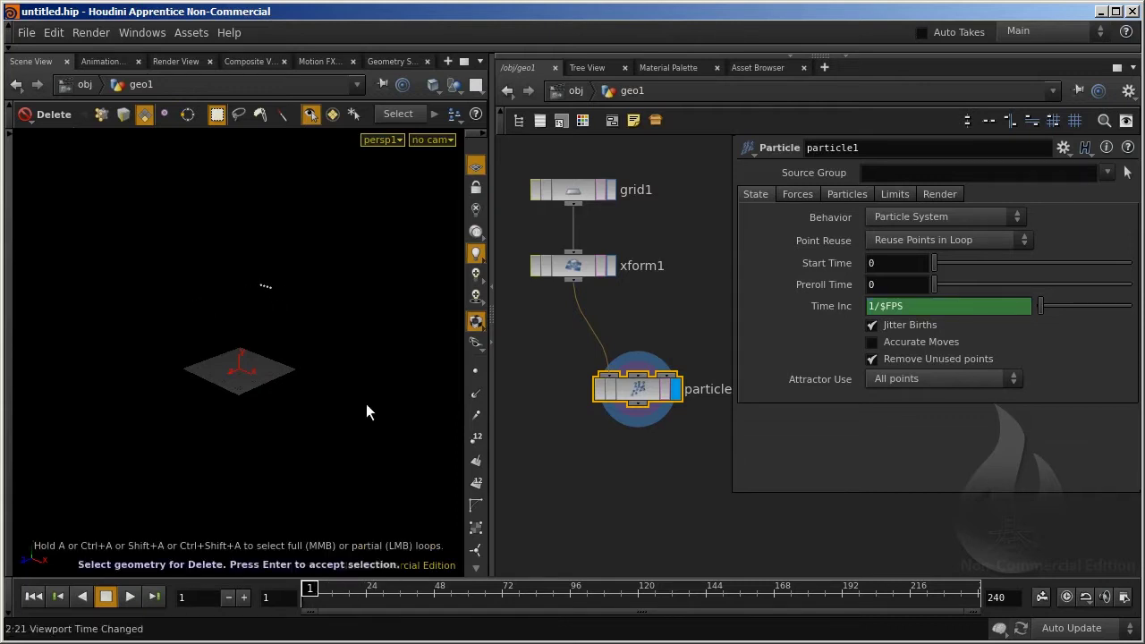
pyautogui.press('d')
pyautogui.click(394, 218)
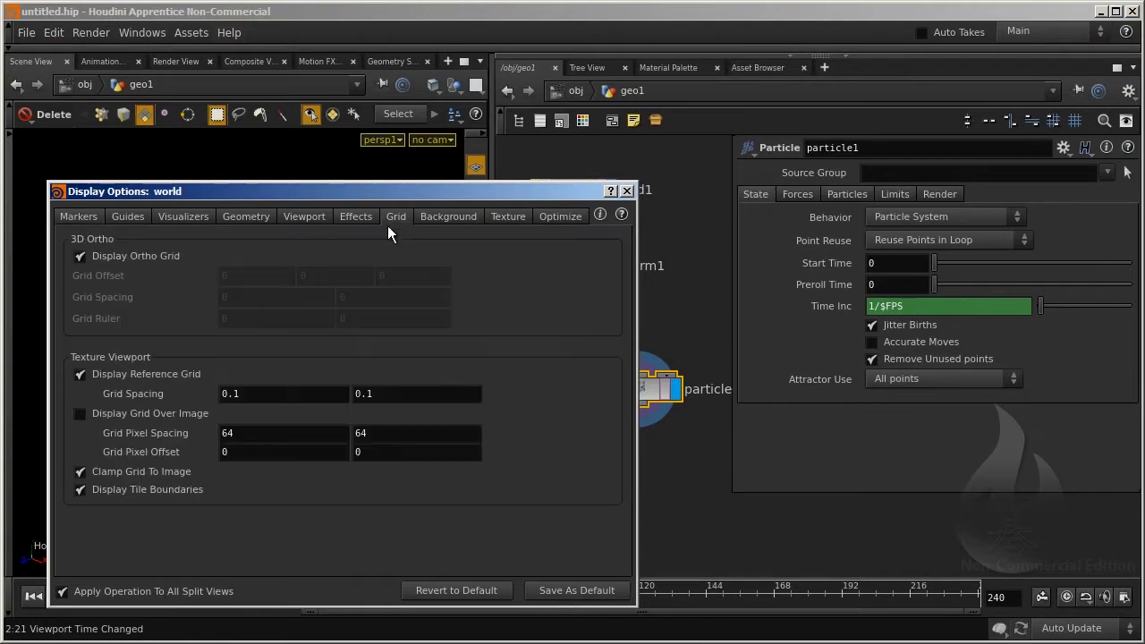
pyautogui.click(431, 221)
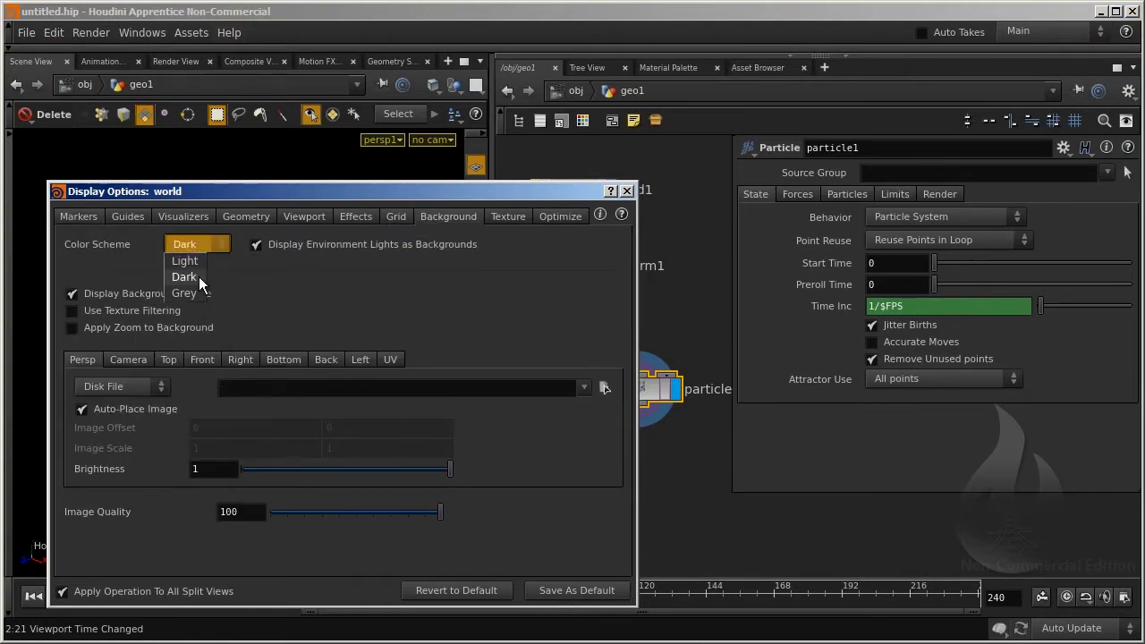
pyautogui.click(189, 293)
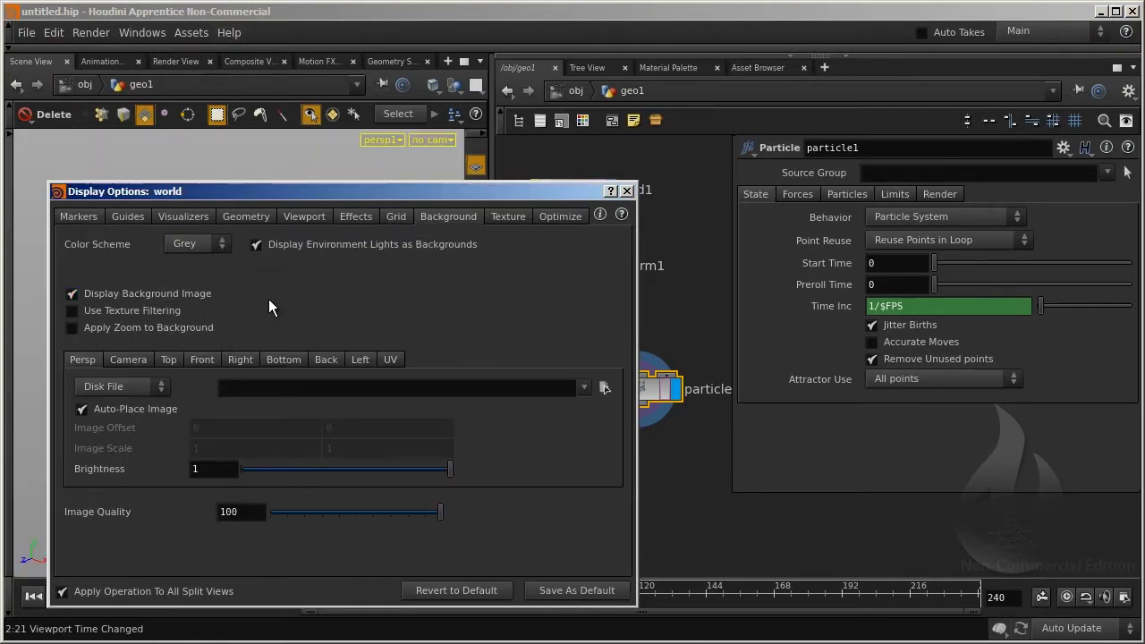
pyautogui.click(189, 245)
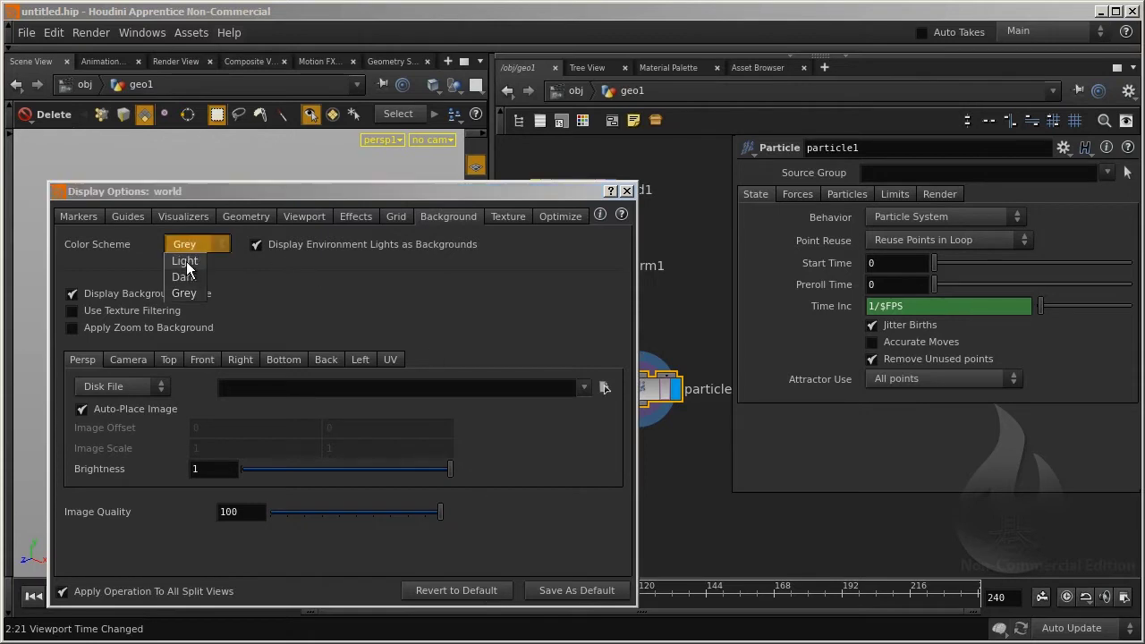
pyautogui.click(187, 261)
pyautogui.press('Escape')
pyautogui.moveTo(307, 320)
pyautogui.mouseDown()
pyautogui.moveTo(299, 299)
pyautogui.moveTo(396, 307)
pyautogui.moveTo(249, 324)
pyautogui.moveTo(256, 256)
pyautogui.moveTo(263, 265)
pyautogui.moveTo(224, 297)
pyautogui.moveTo(249, 313)
pyautogui.moveTo(269, 390)
pyautogui.mouseUp()
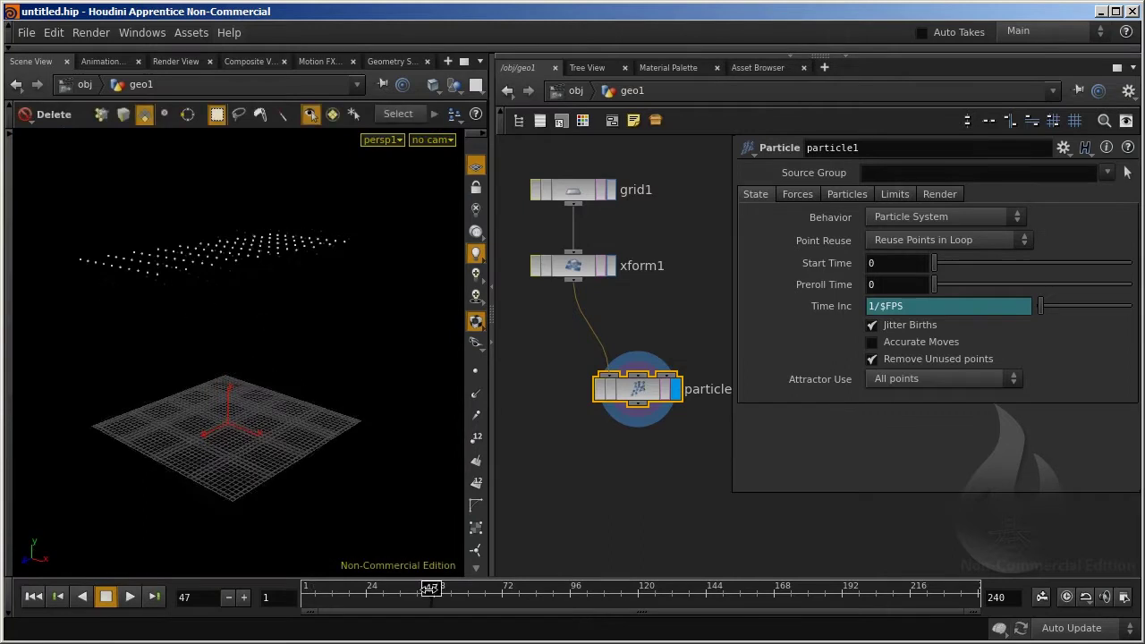
# Set particle1's Preroll Time to 10 and scrub the timeline to check its effect.
pyautogui.moveTo(431, 588)
pyautogui.mouseDown()
pyautogui.moveTo(309, 588)
pyautogui.moveTo(391, 588)
pyautogui.mouseUp()
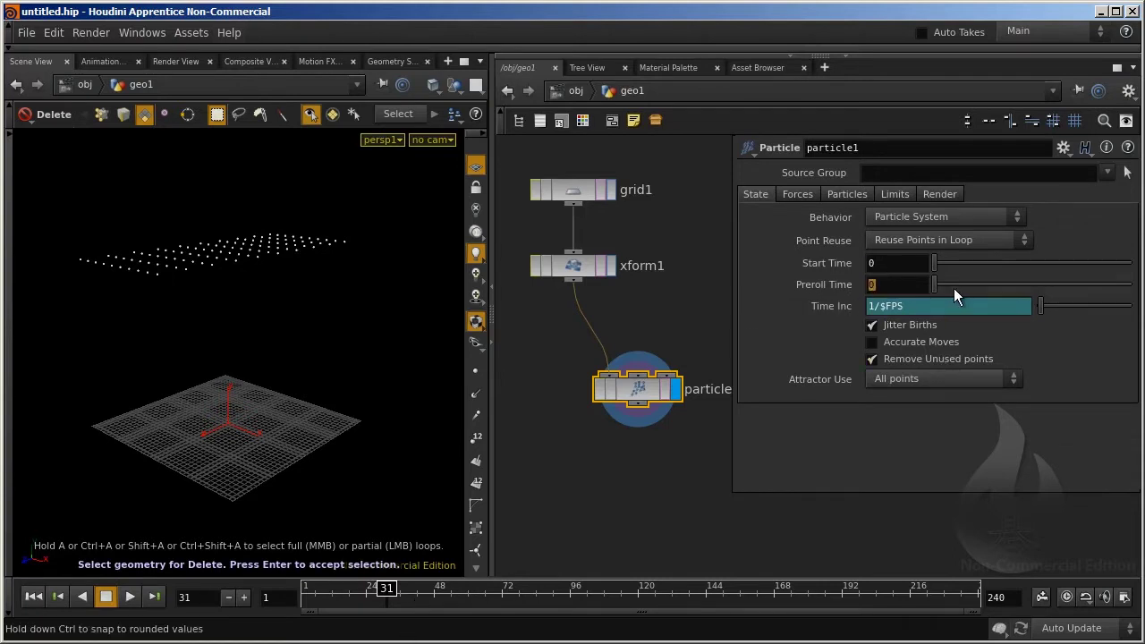
pyautogui.write('10')
pyautogui.press('Return')
pyautogui.moveTo(394, 597)
pyautogui.mouseDown()
pyautogui.moveTo(309, 590)
pyautogui.moveTo(407, 588)
pyautogui.moveTo(304, 591)
pyautogui.moveTo(528, 591)
pyautogui.moveTo(309, 588)
pyautogui.mouseUp()
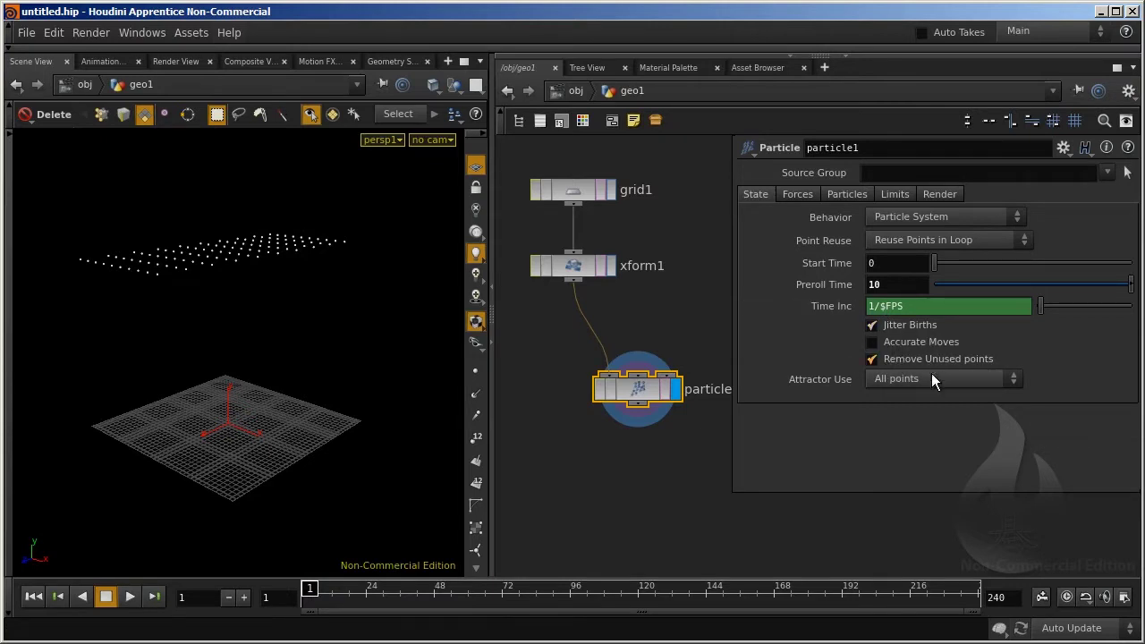
# Review the Attractor Use and Point Reuse options, keeping points reused in a loop, then show Forces.
pyautogui.click(911, 380)
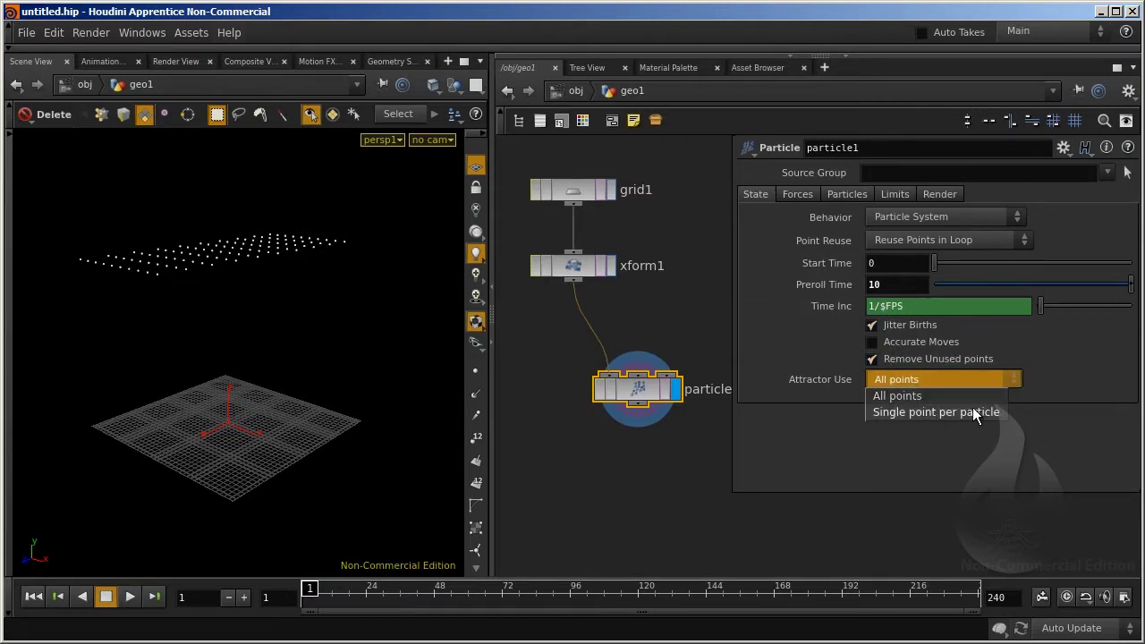
pyautogui.click(979, 240)
pyautogui.click(979, 239)
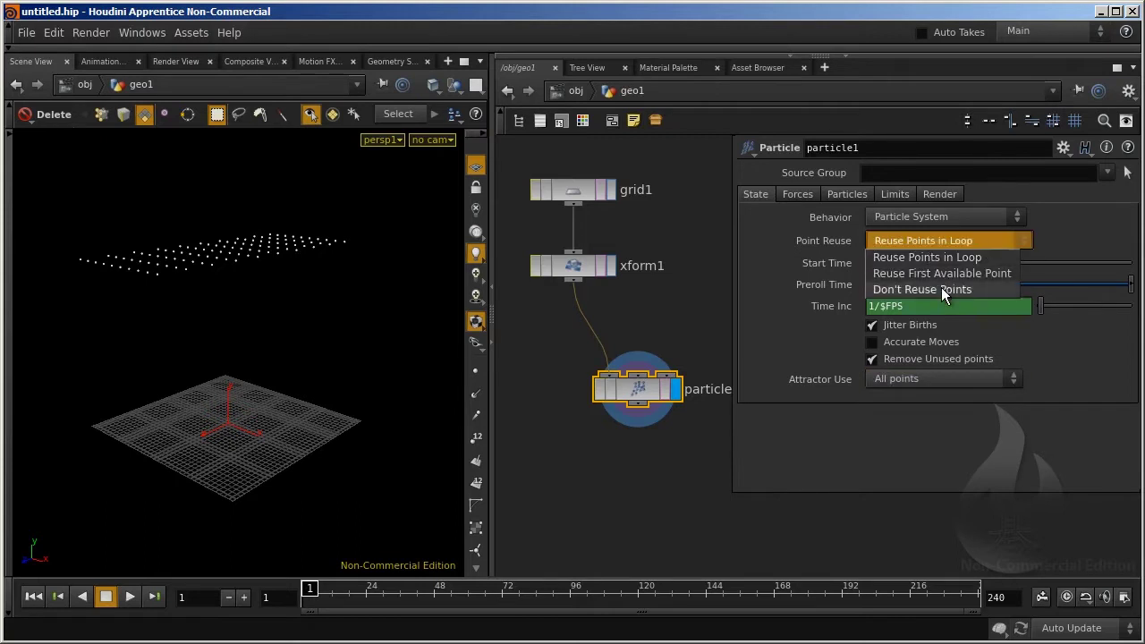
pyautogui.click(984, 257)
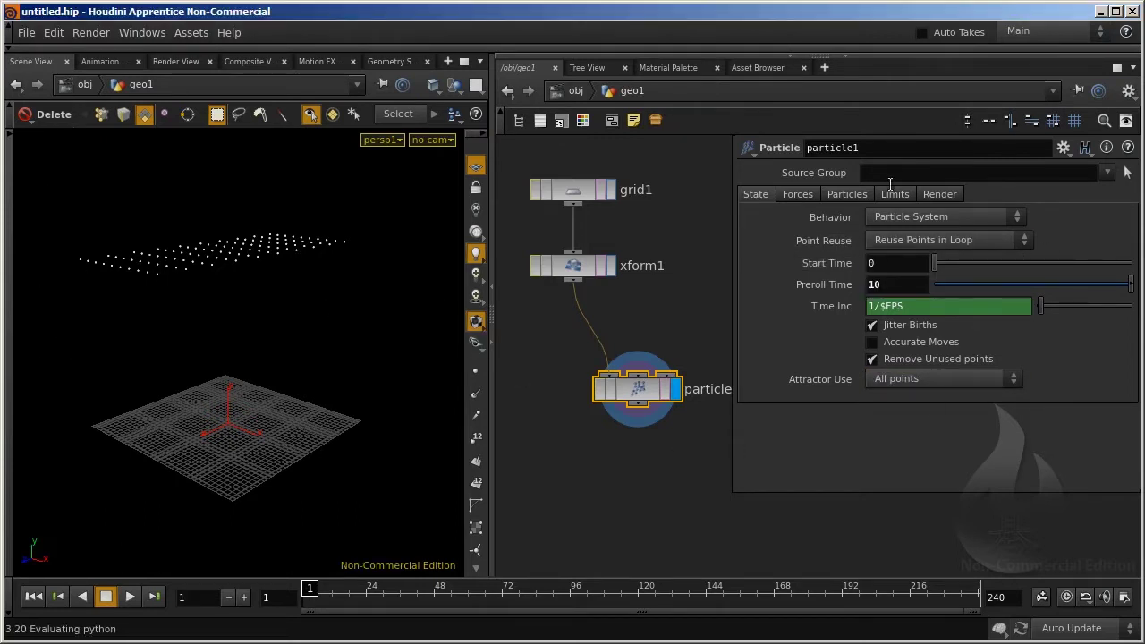
pyautogui.click(798, 195)
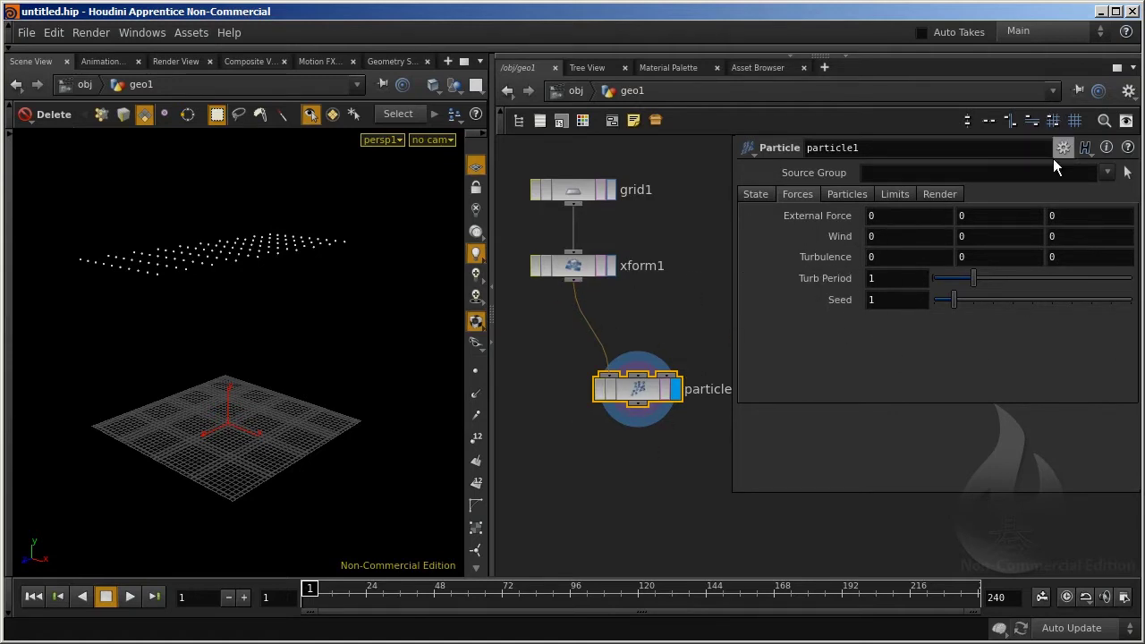
# Set the External Force Y to -1 and scrub forward to watch particles fall.
pyautogui.click(1017, 221)
pyautogui.write('-1')
pyautogui.press('Return')
pyautogui.moveTo(308, 589); pyautogui.dragTo(666, 606)
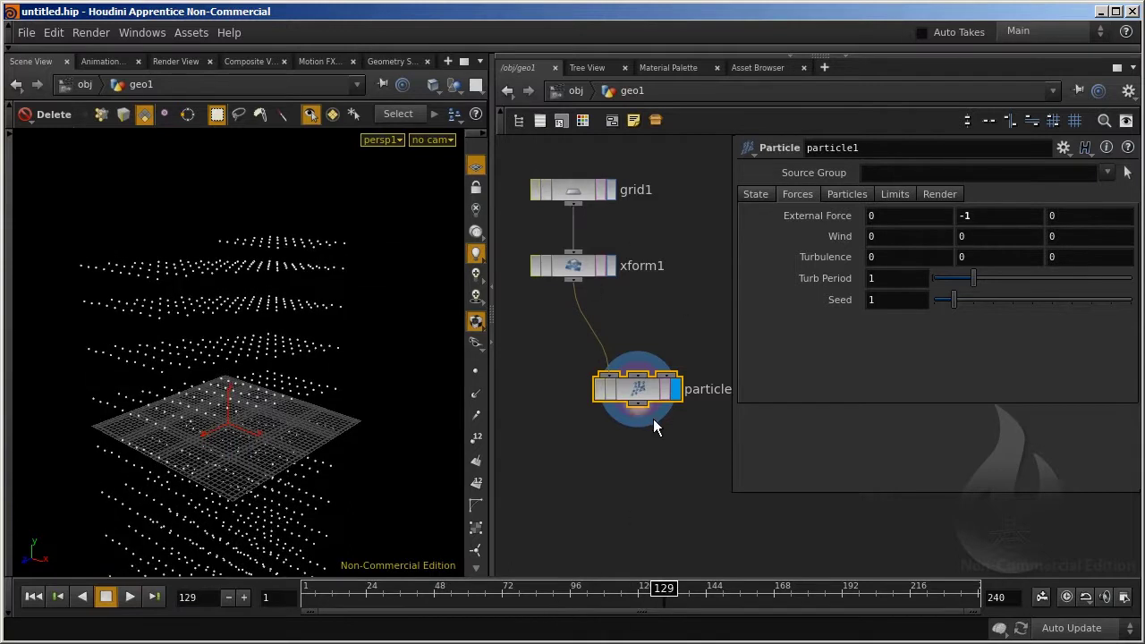
# Reset Preroll Time to 0 on the State tab and scrub back to early frames.
pyautogui.click(756, 194)
pyautogui.write('1')
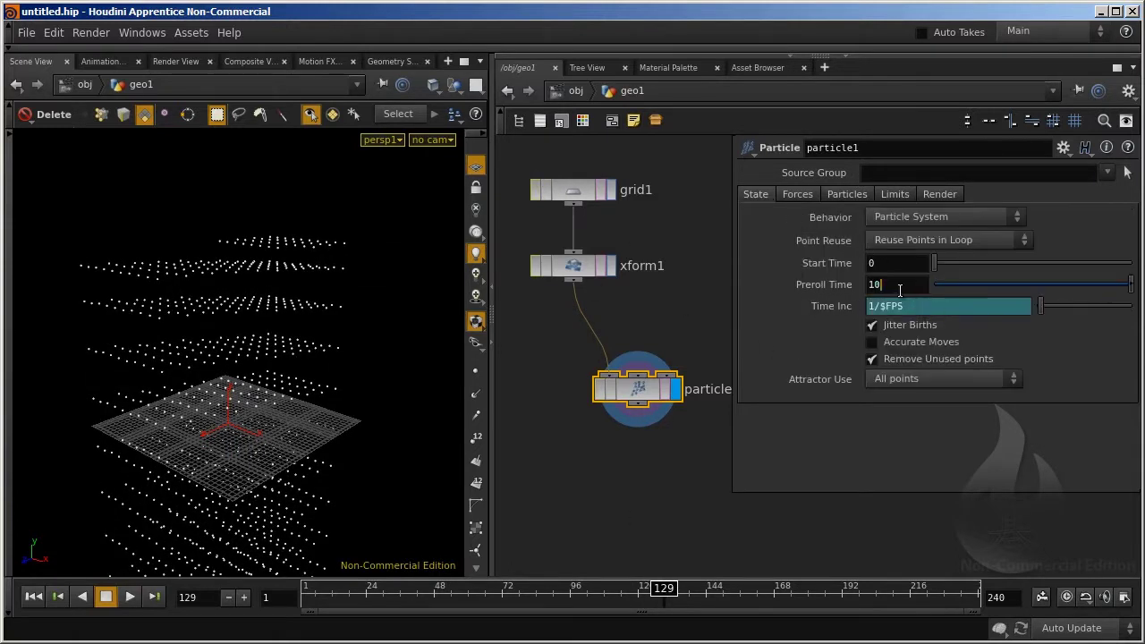
pyautogui.write('0')
pyautogui.press('Return')
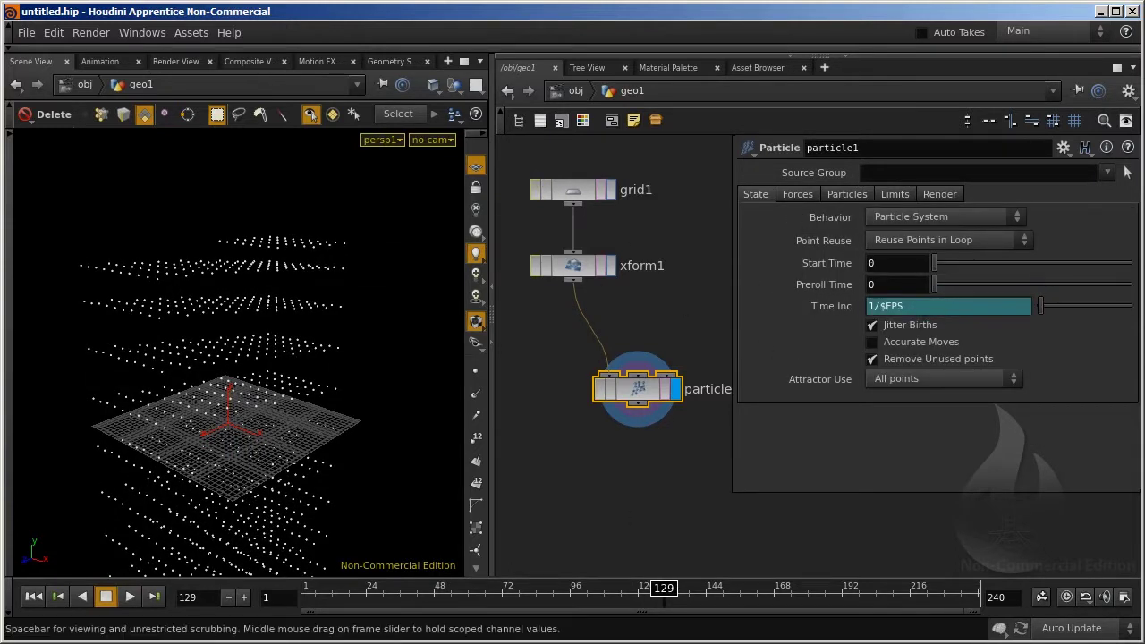
pyautogui.moveTo(310, 606)
pyautogui.mouseDown()
pyautogui.moveTo(323, 590)
pyautogui.moveTo(570, 602)
pyautogui.moveTo(550, 598)
pyautogui.mouseUp()
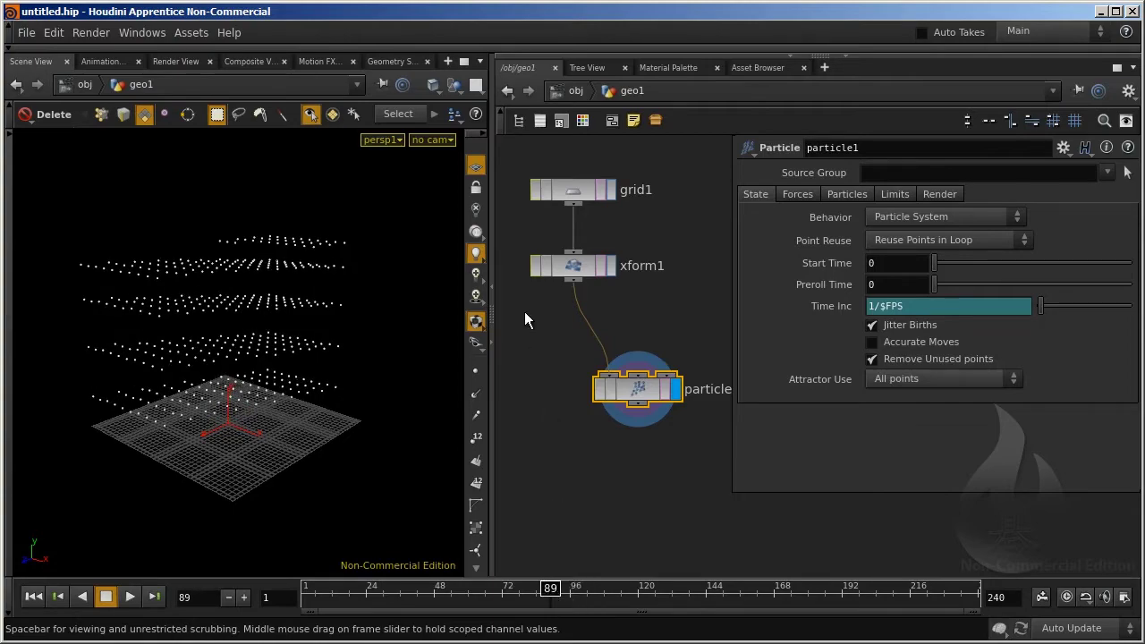
# Turn on point number display and orbit around the particles.
pyautogui.click(476, 437)
pyautogui.press('Escape')
pyautogui.moveTo(319, 223)
pyautogui.mouseDown()
pyautogui.moveTo(226, 247)
pyautogui.moveTo(358, 259)
pyautogui.mouseUp()
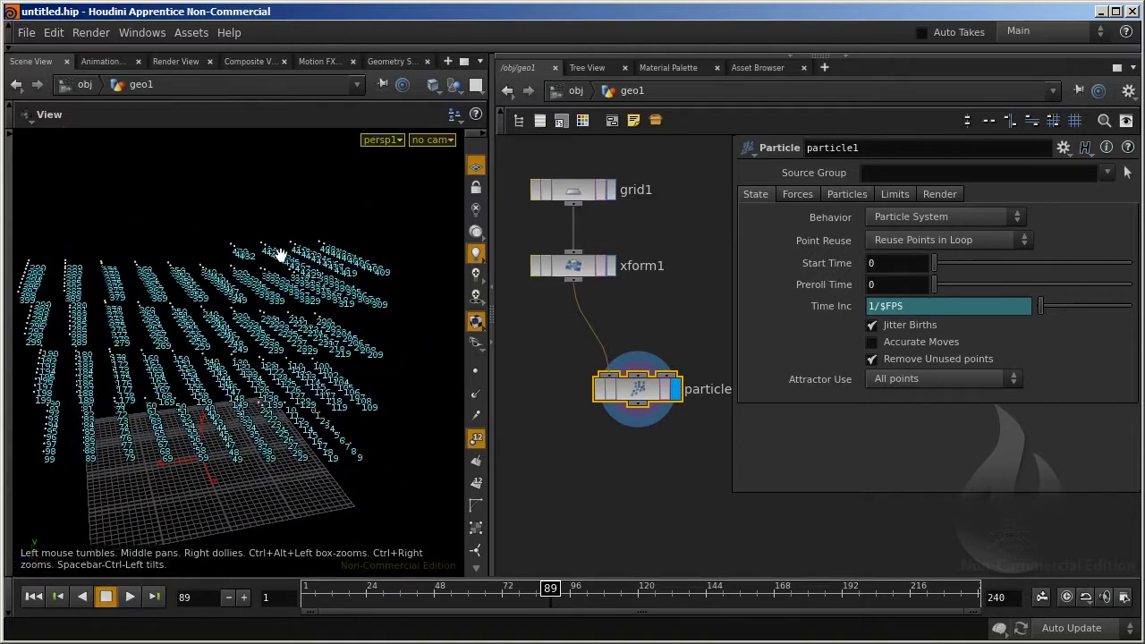
pyautogui.press('Escape')
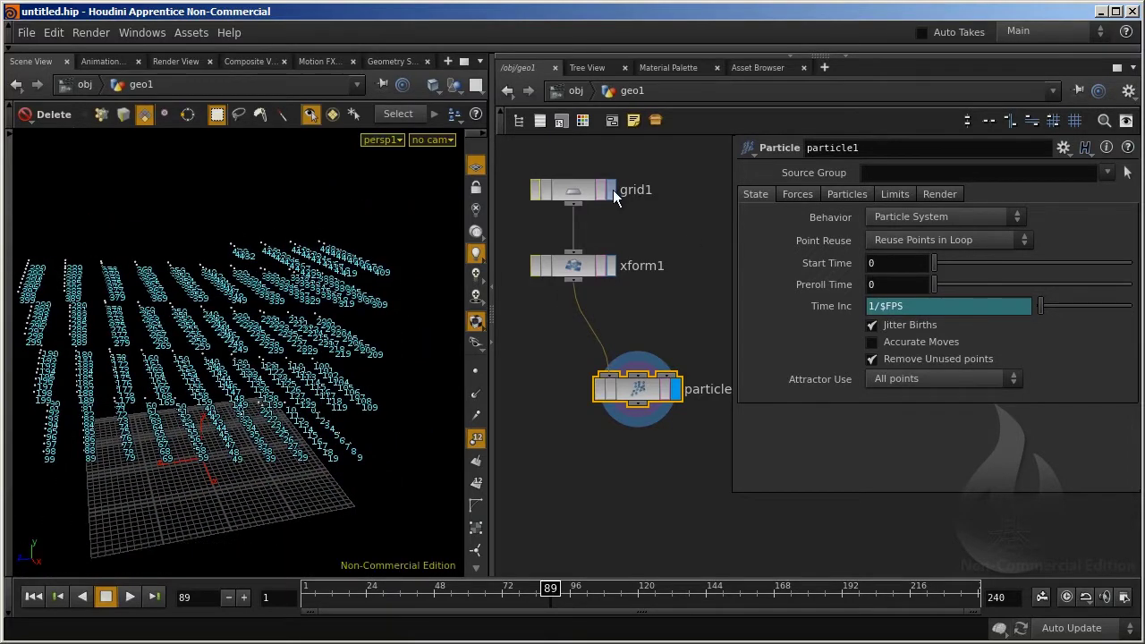
# Set the display flag on grid1, then on xform1, and orbit to view both grids.
pyautogui.click(612, 189)
pyautogui.click(613, 266)
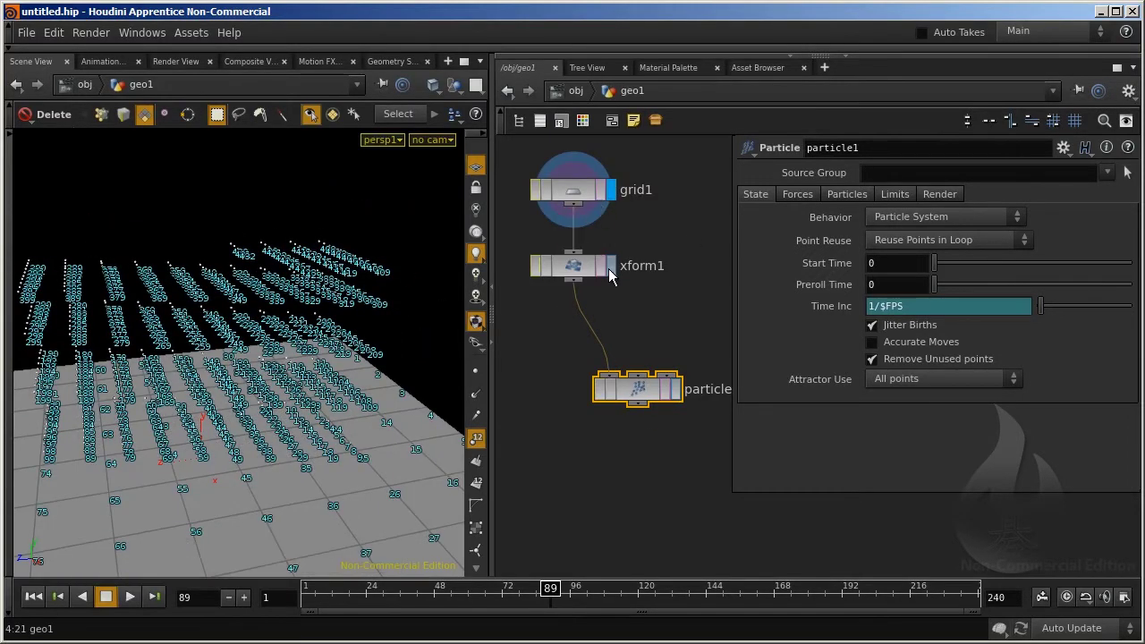
pyautogui.press('Escape')
pyautogui.moveTo(275, 273); pyautogui.dragTo(103, 271)
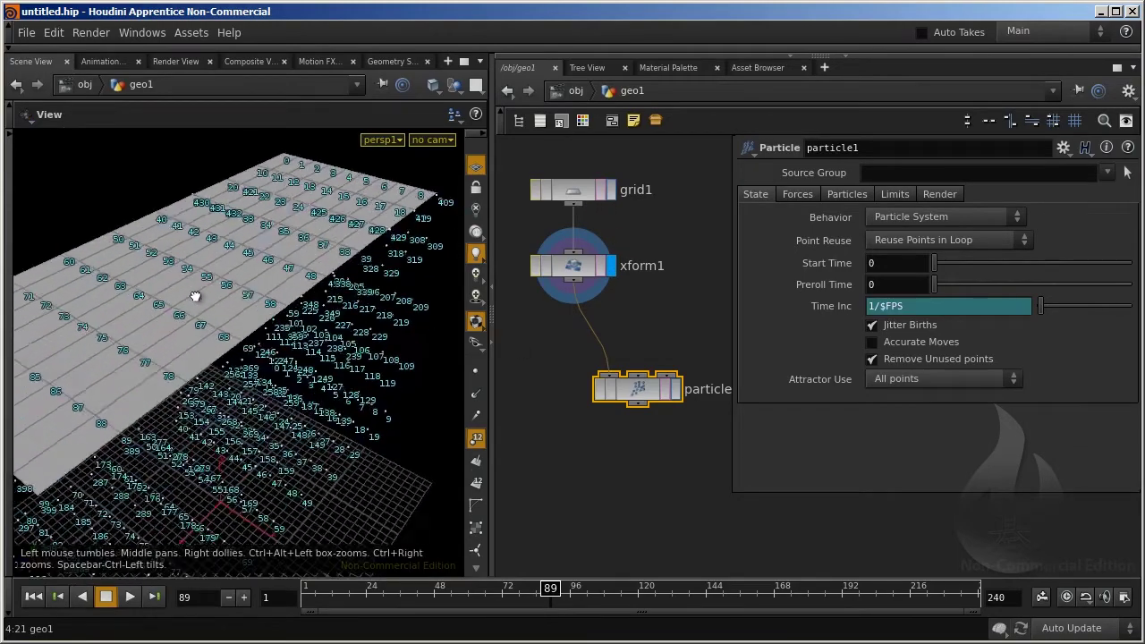
pyautogui.press('Escape')
pyautogui.press('Escape')
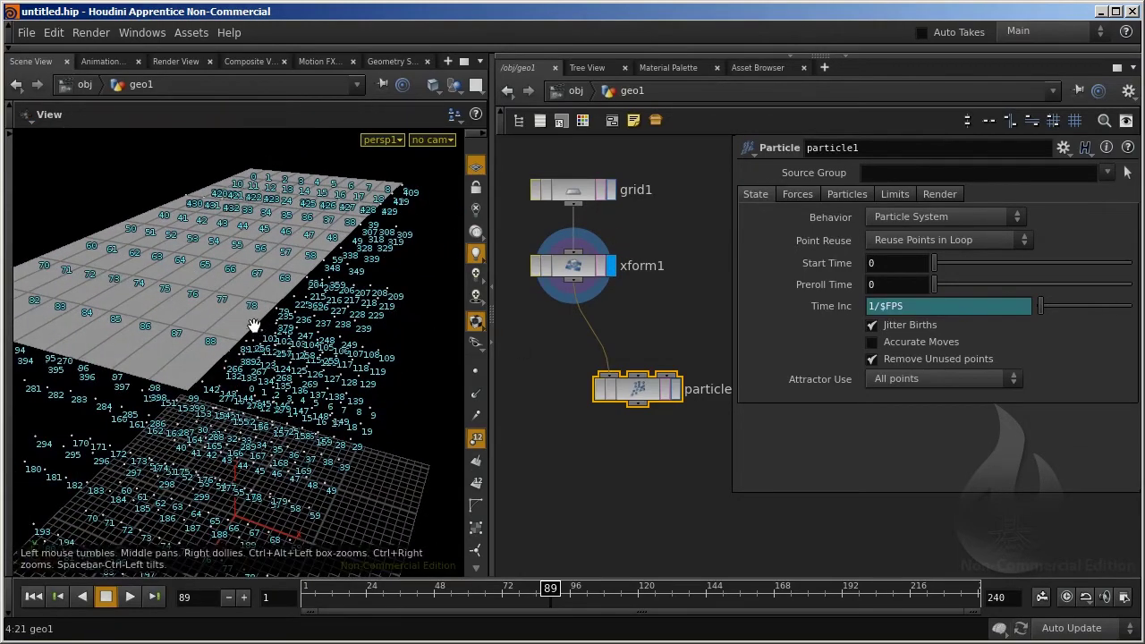
pyautogui.moveTo(256, 328)
pyautogui.mouseDown()
pyautogui.moveTo(317, 302)
pyautogui.moveTo(362, 370)
pyautogui.mouseUp()
pyautogui.moveTo(387, 344); pyautogui.dragTo(383, 296)
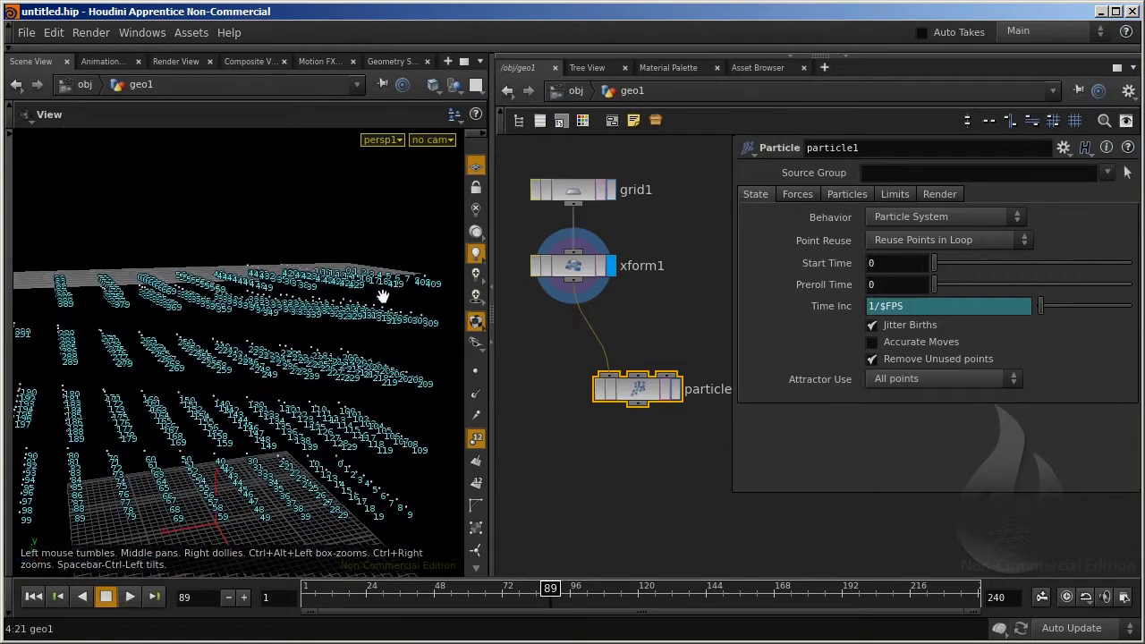
pyautogui.press('Delete')
pyautogui.moveTo(403, 340); pyautogui.dragTo(322, 235)
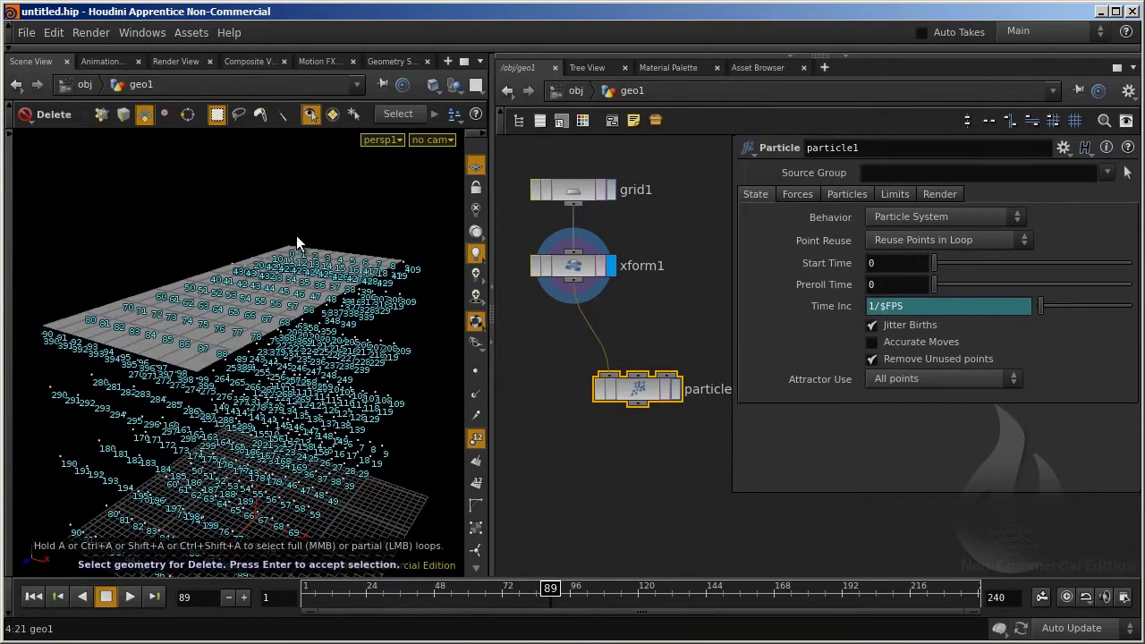
pyautogui.press('Escape')
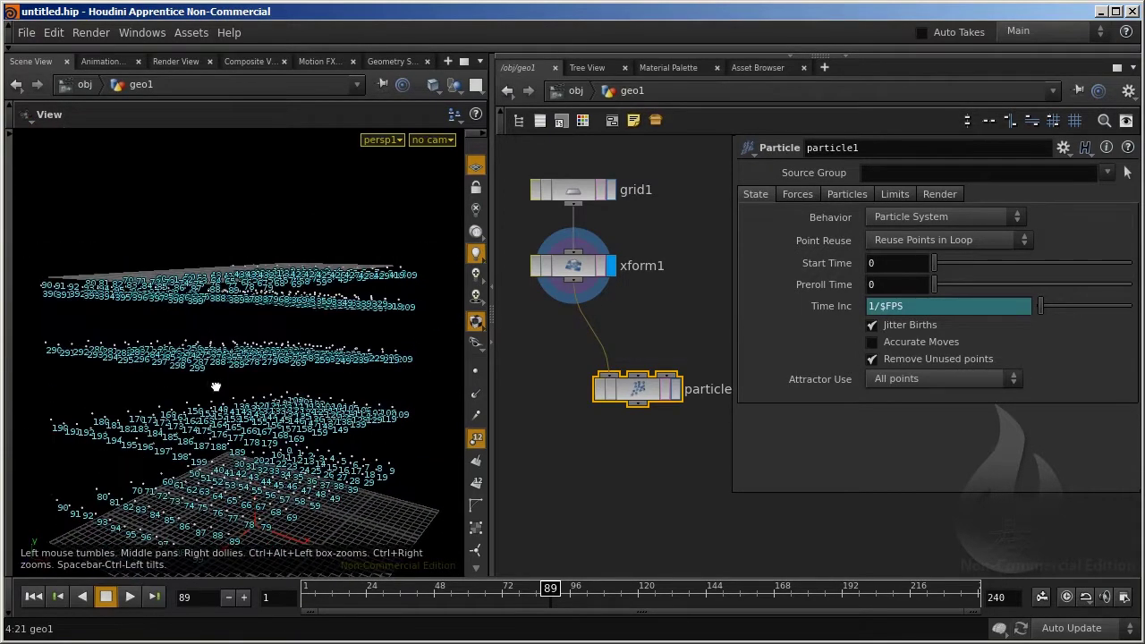
pyautogui.press('Delete')
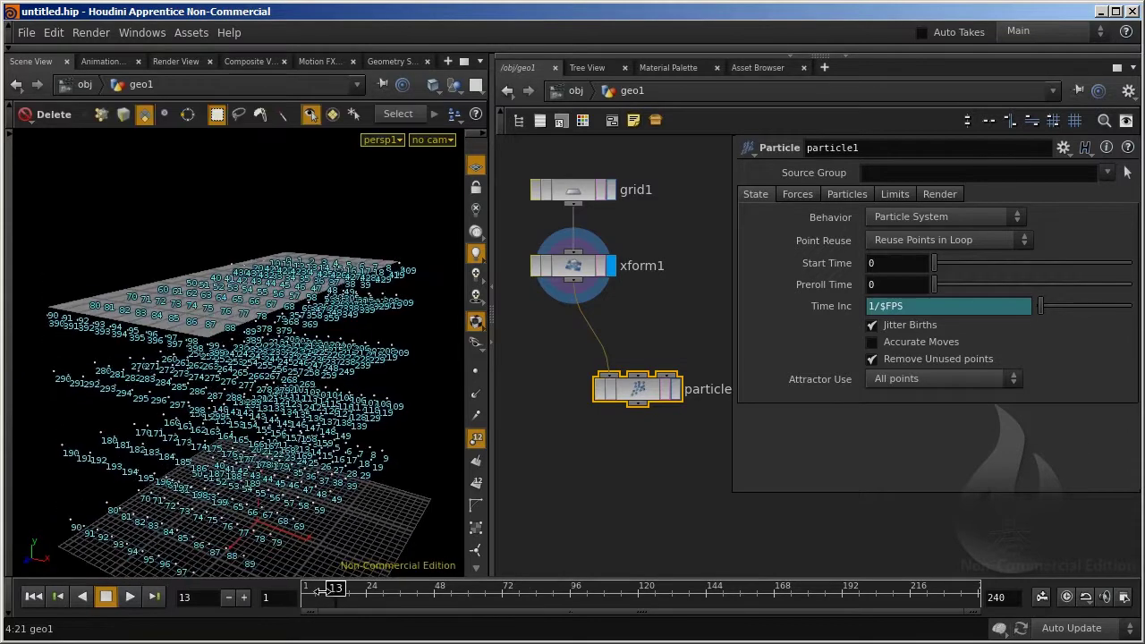
# Scrub the timeline to watch particles stream past the ground grid, then return to frame 1.
pyautogui.click(275, 587)
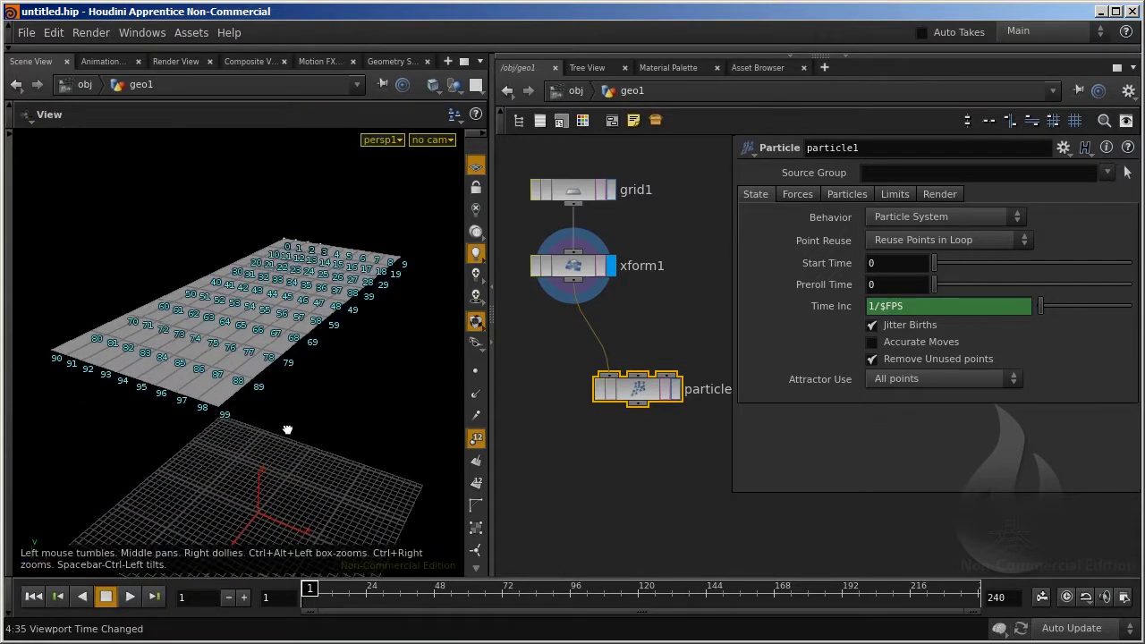
pyautogui.moveTo(233, 420); pyautogui.dragTo(351, 222)
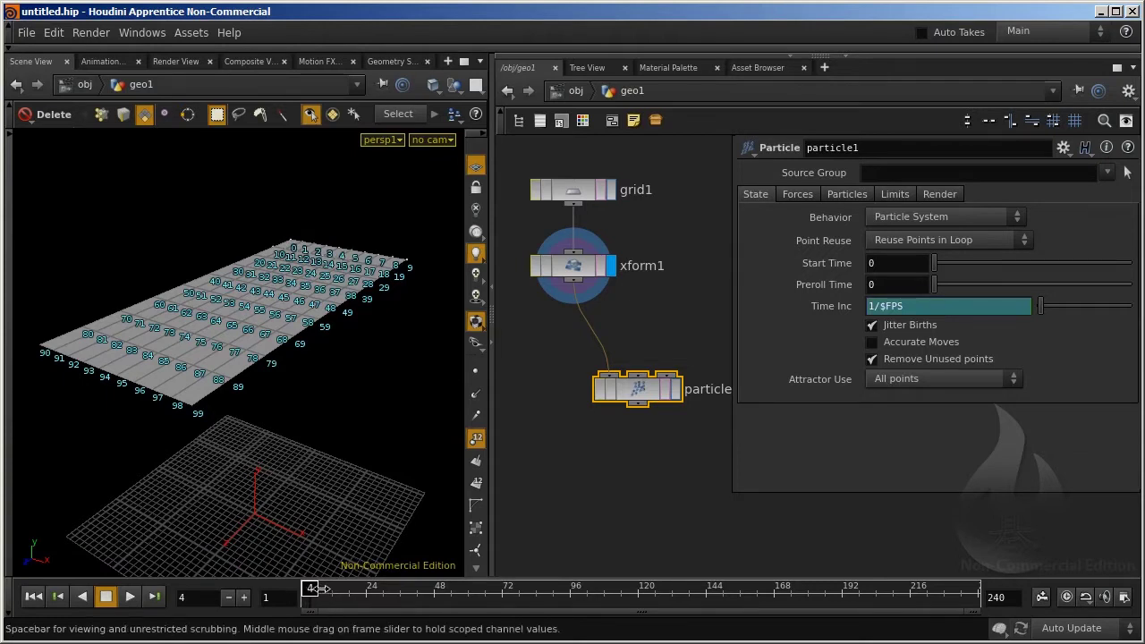
pyautogui.moveTo(311, 588)
pyautogui.mouseDown()
pyautogui.moveTo(567, 617)
pyautogui.moveTo(708, 617)
pyautogui.moveTo(721, 591)
pyautogui.mouseUp()
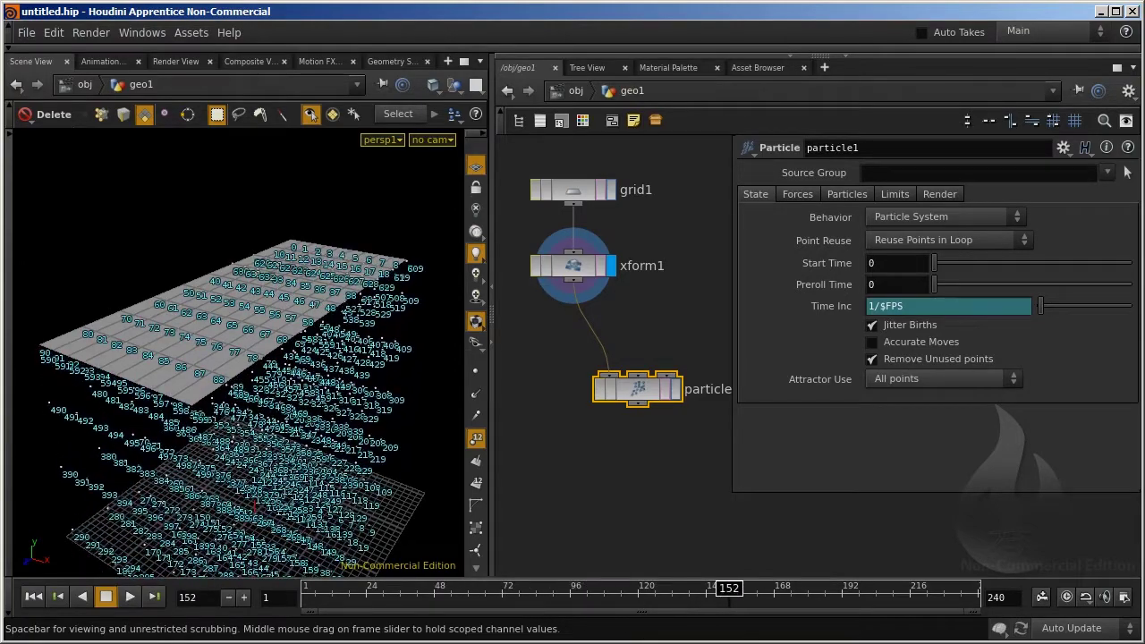
pyautogui.click(309, 591)
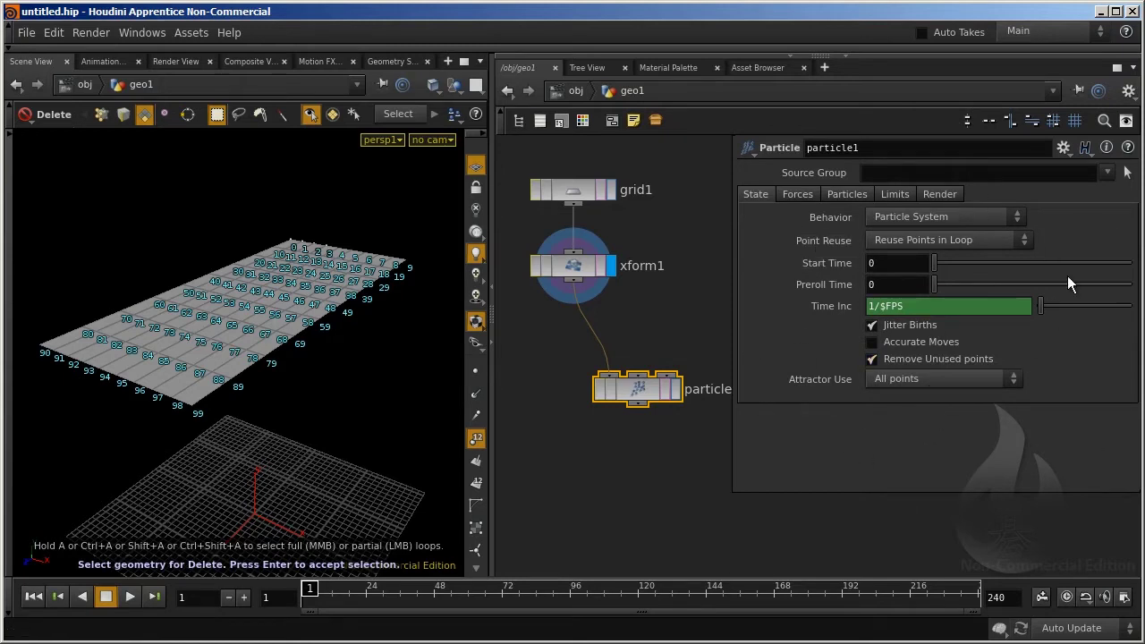
# Switch Point Reuse to Reuse First Available Point and scrub the timeline to preview emission.
pyautogui.click(976, 244)
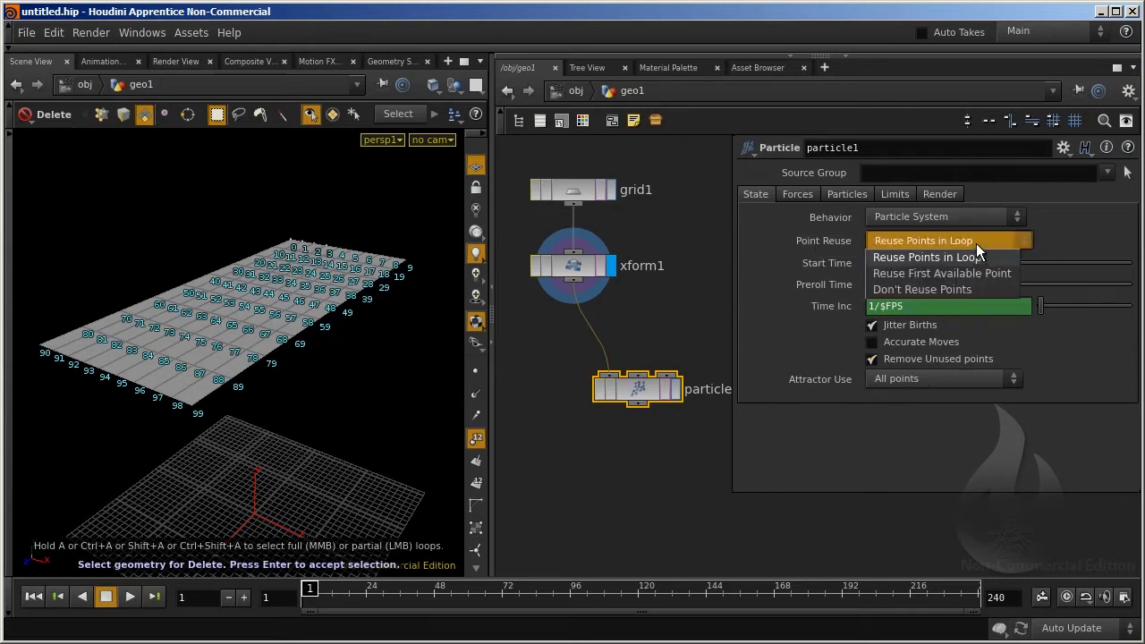
pyautogui.click(913, 274)
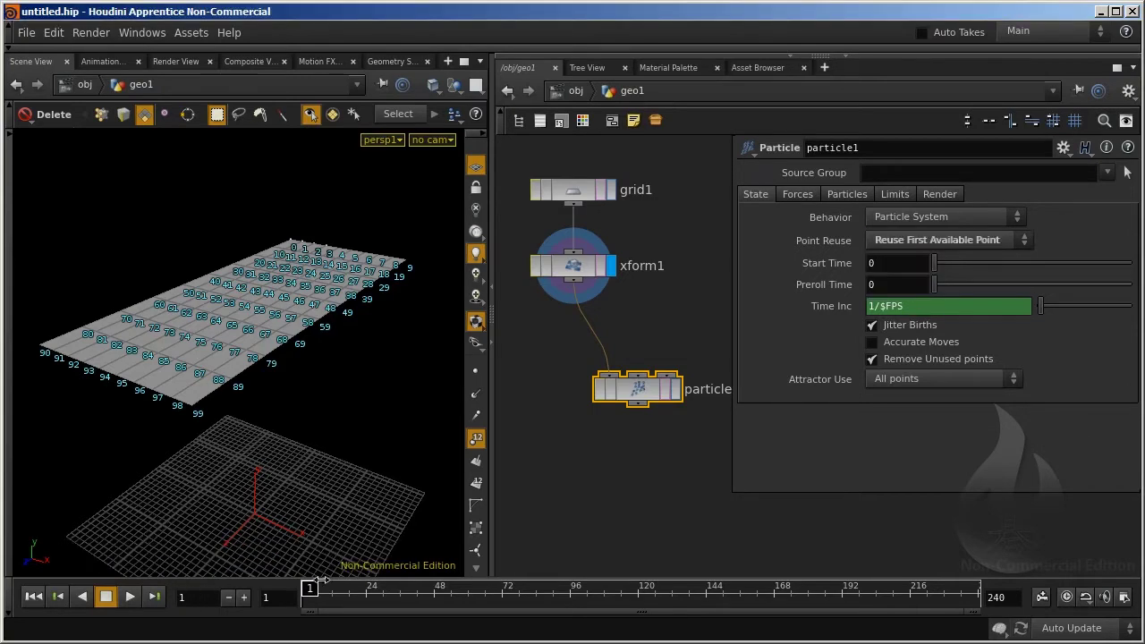
pyautogui.moveTo(319, 582)
pyautogui.mouseDown()
pyautogui.moveTo(351, 595)
pyautogui.moveTo(452, 597)
pyautogui.moveTo(304, 597)
pyautogui.mouseUp()
# Restore Point Reuse to Reuse Points in Loop and move particle1 lower in the network.
pyautogui.click(906, 249)
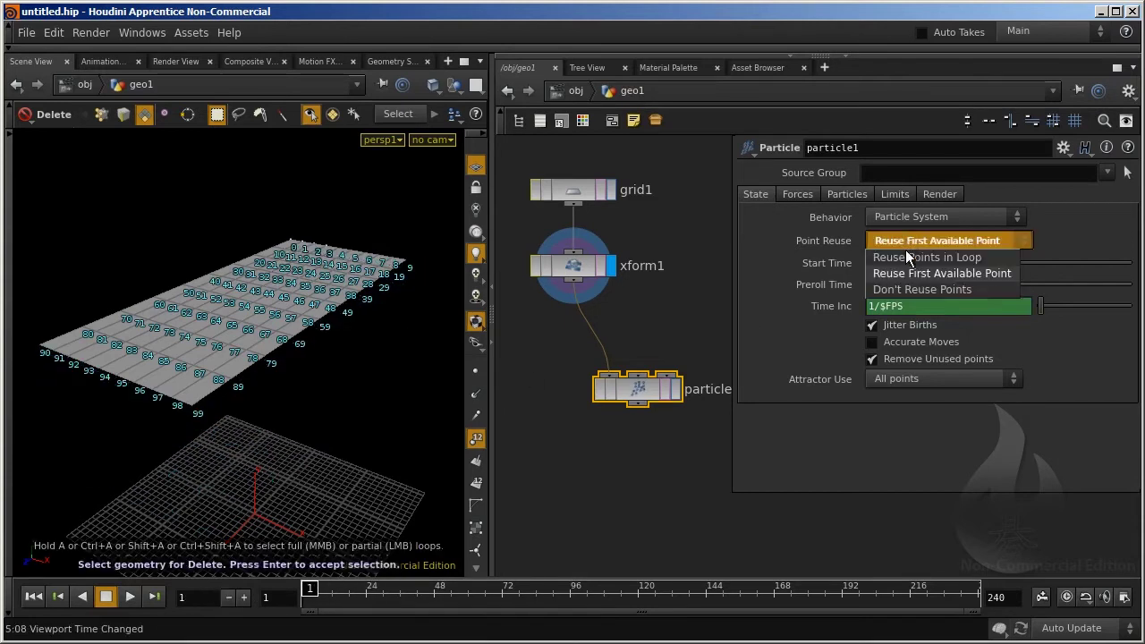
pyautogui.click(906, 256)
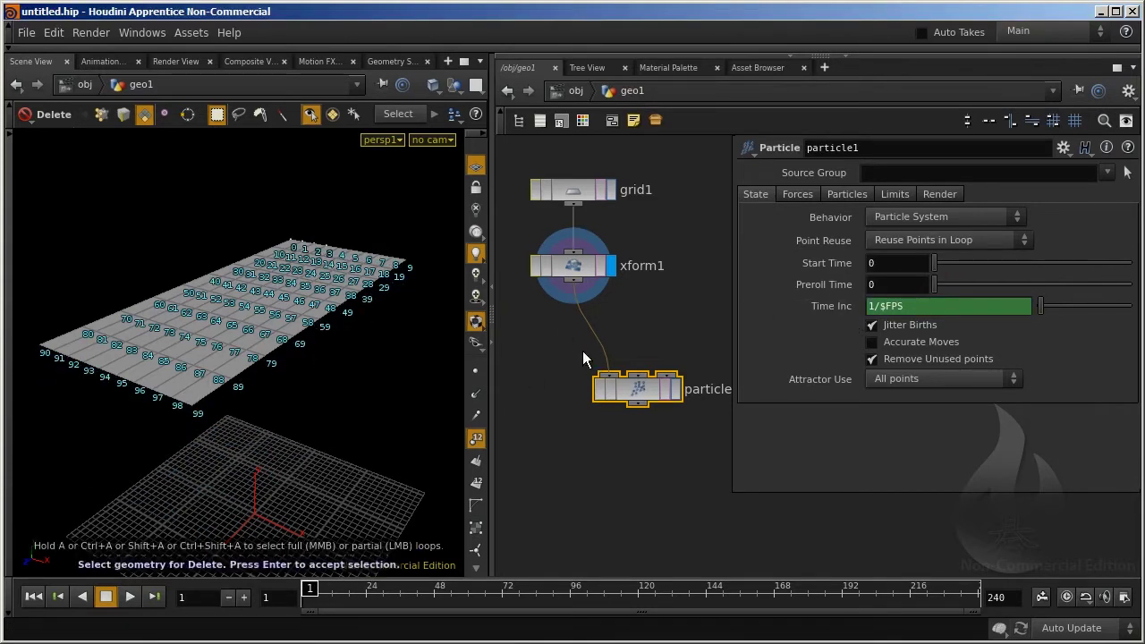
pyautogui.moveTo(623, 387); pyautogui.dragTo(635, 488)
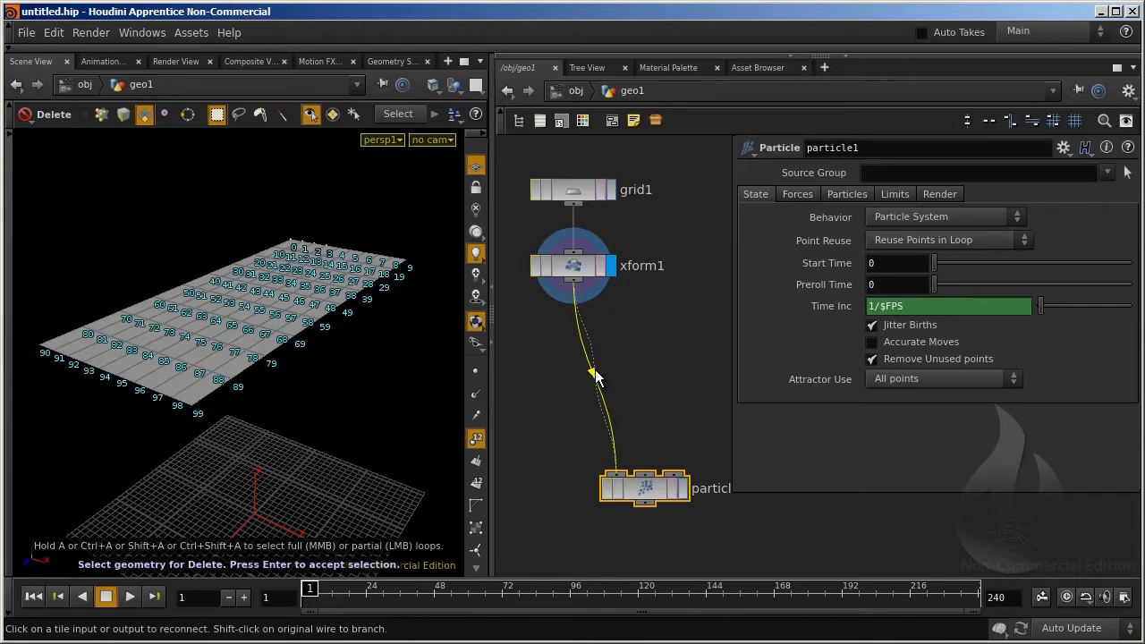
# Insert a Scatter node between xform1 and particle1 with Force Total Count 1500.
pyautogui.press('Tab')
pyautogui.write('scatte')
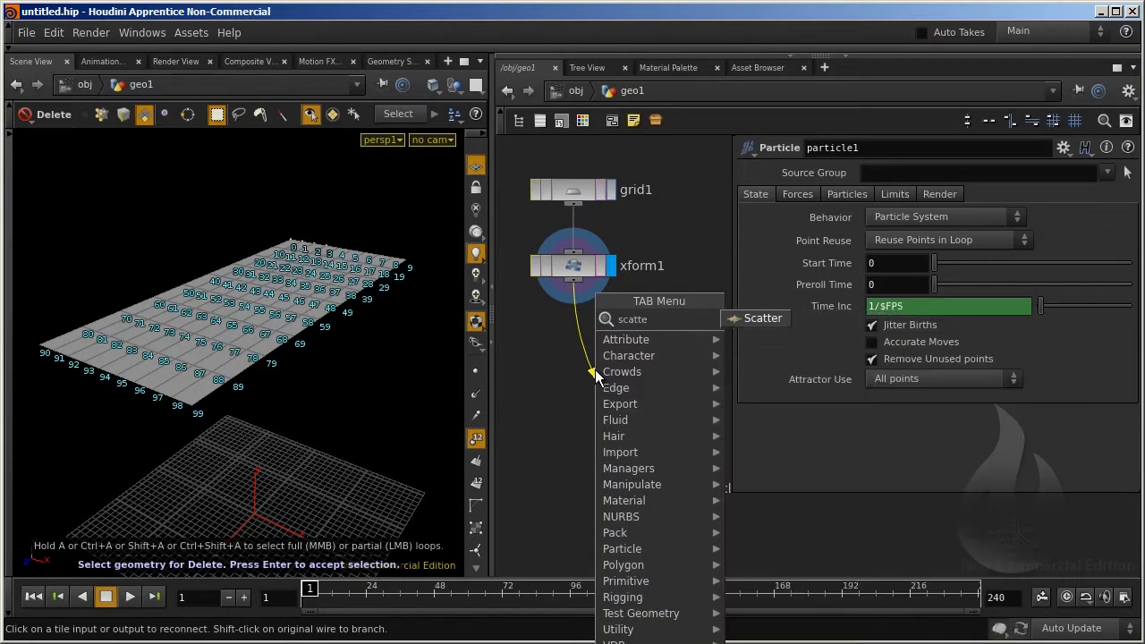
pyautogui.press('Return')
pyautogui.click(596, 370)
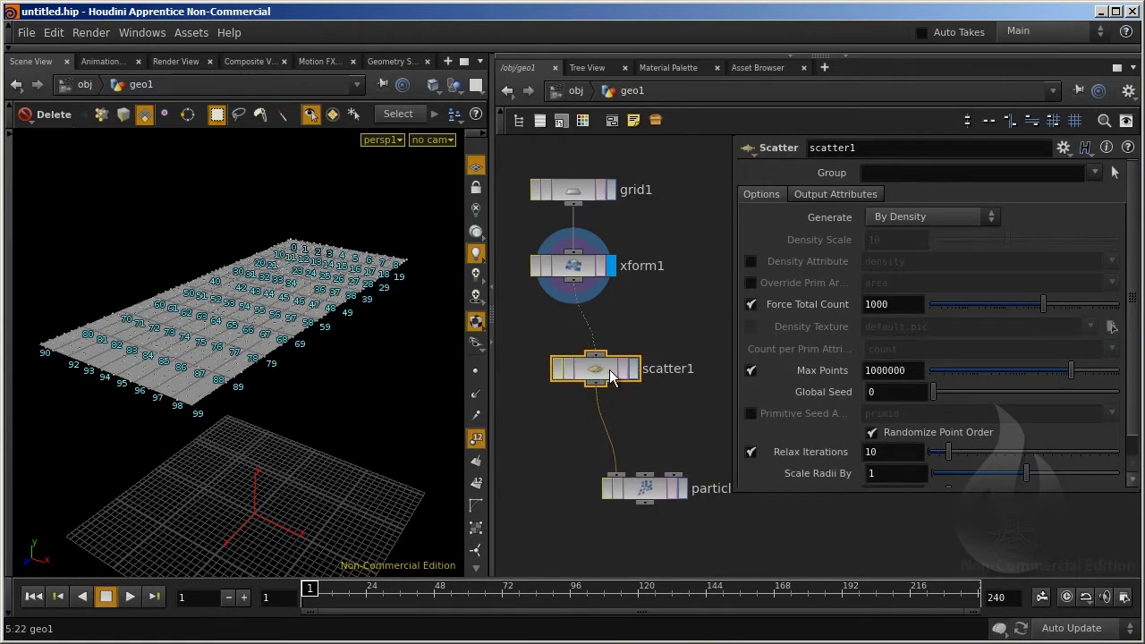
pyautogui.moveTo(588, 363); pyautogui.dragTo(565, 331)
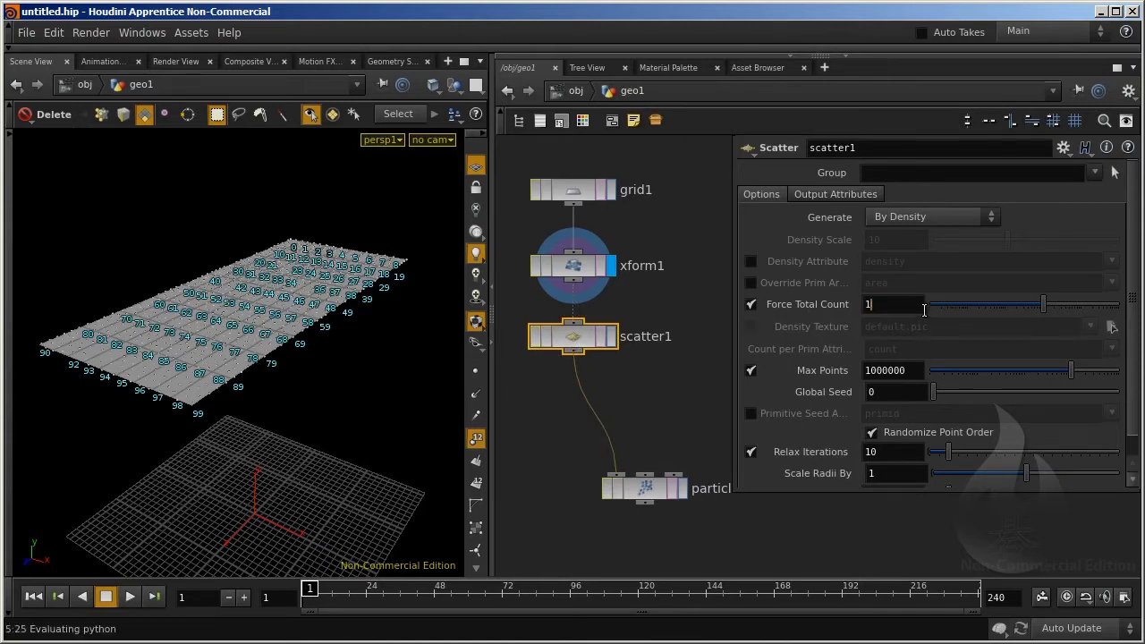
pyautogui.write('500')
pyautogui.press('Return')
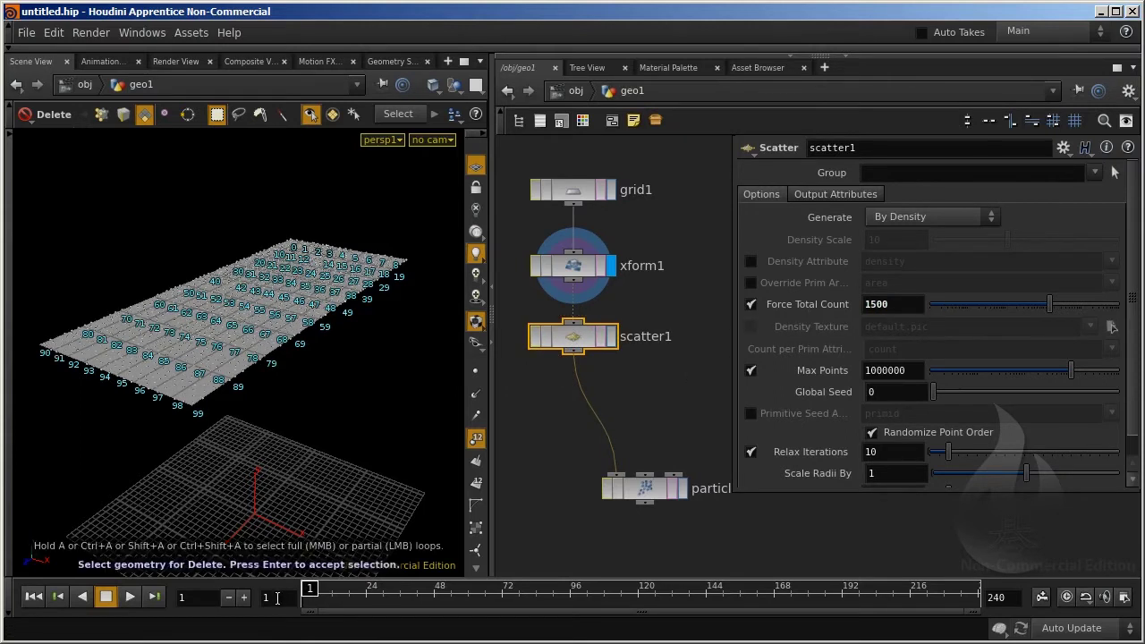
# Display particle1 and scrub the timeline to watch the scattered points fall.
pyautogui.moveTo(186, 310)
pyautogui.keyDown('alt'); pyautogui.mouseDown()
pyautogui.moveTo(222, 414)
pyautogui.moveTo(378, 378)
pyautogui.moveTo(314, 375)
pyautogui.moveTo(263, 353)
pyautogui.moveTo(286, 235)
pyautogui.moveTo(258, 215)
pyautogui.moveTo(260, 235)
pyautogui.mouseUp(); pyautogui.keyUp('alt')
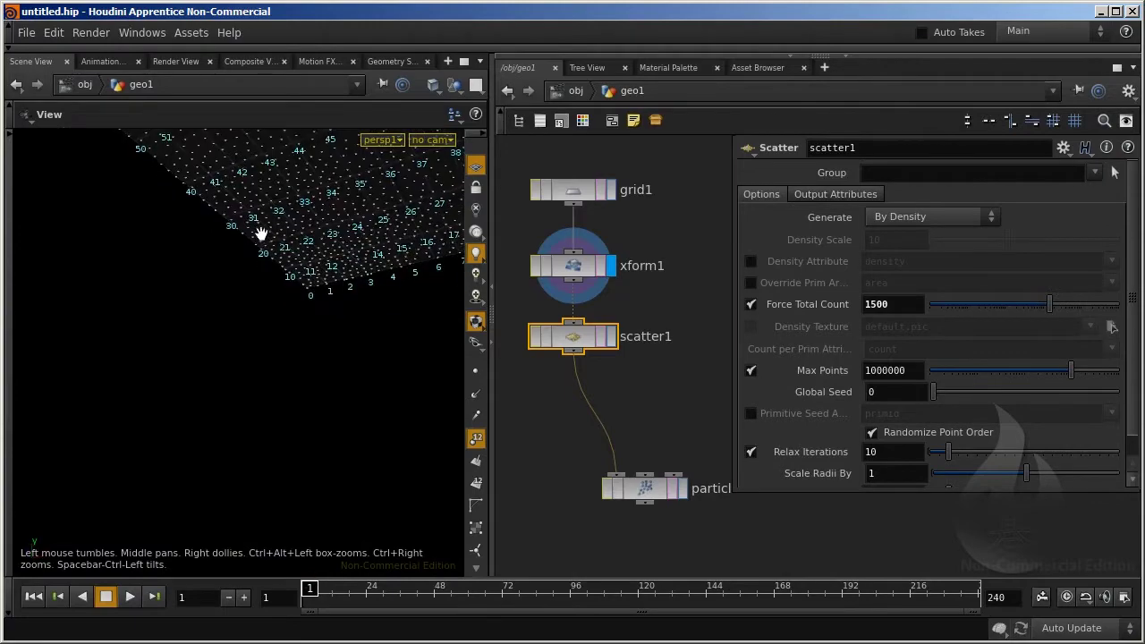
pyautogui.click(683, 489)
pyautogui.moveTo(307, 589); pyautogui.dragTo(810, 595)
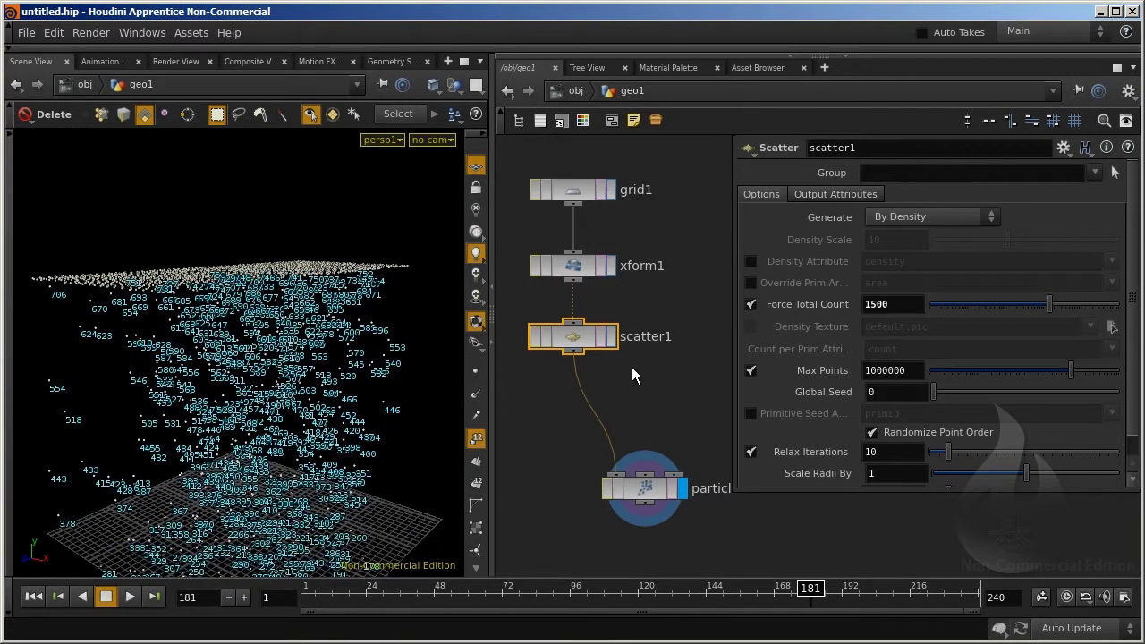
pyautogui.moveTo(580, 332); pyautogui.dragTo(625, 348)
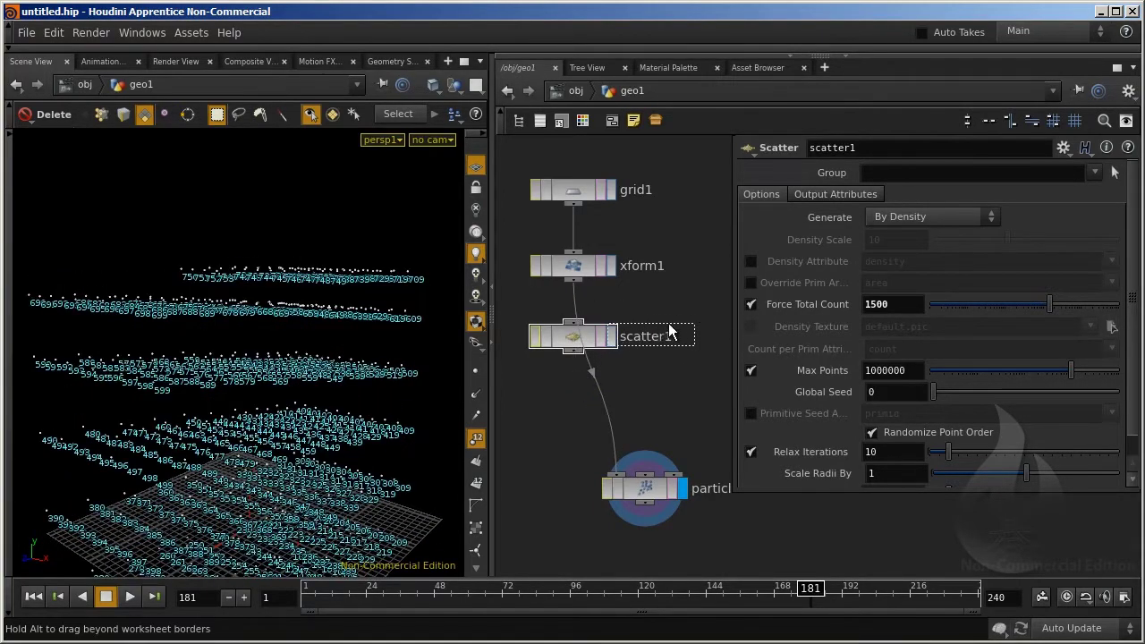
# Set scatter1 aside and insert a Sort node between xform1 and particle1.
pyautogui.moveTo(710, 347); pyautogui.dragTo(666, 308)
pyautogui.click(575, 308)
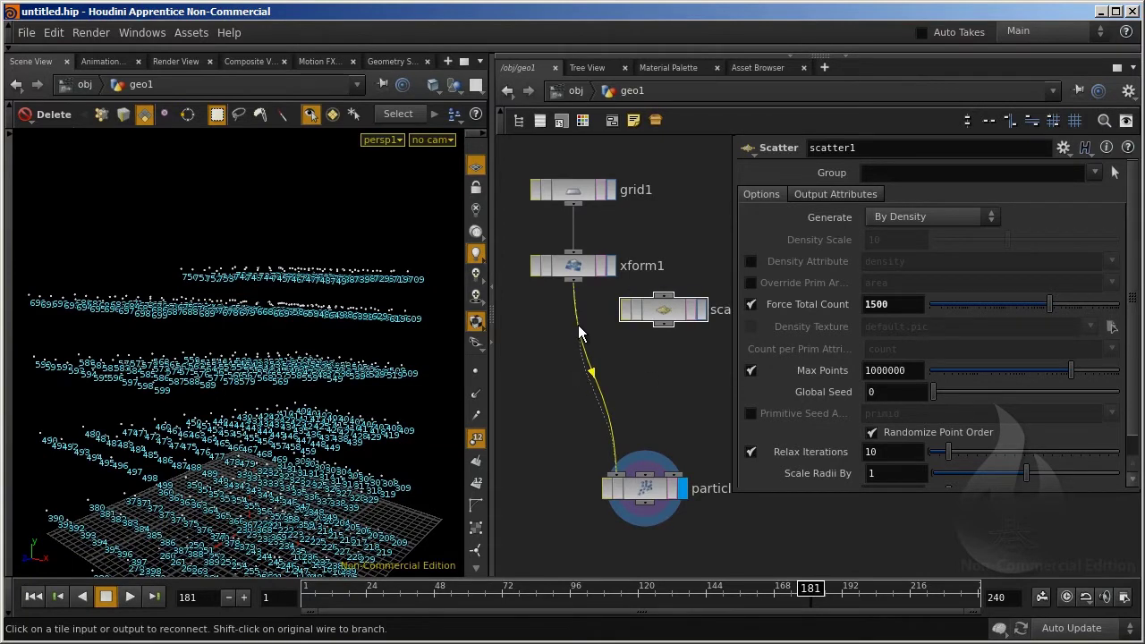
pyautogui.press('Tab')
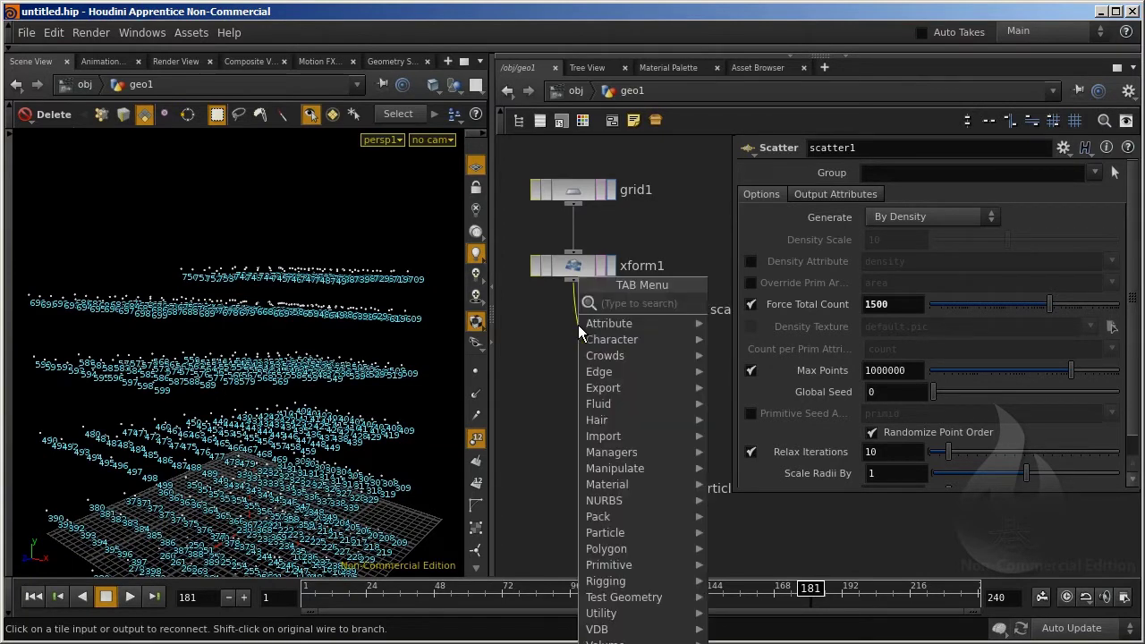
pyautogui.write('sort')
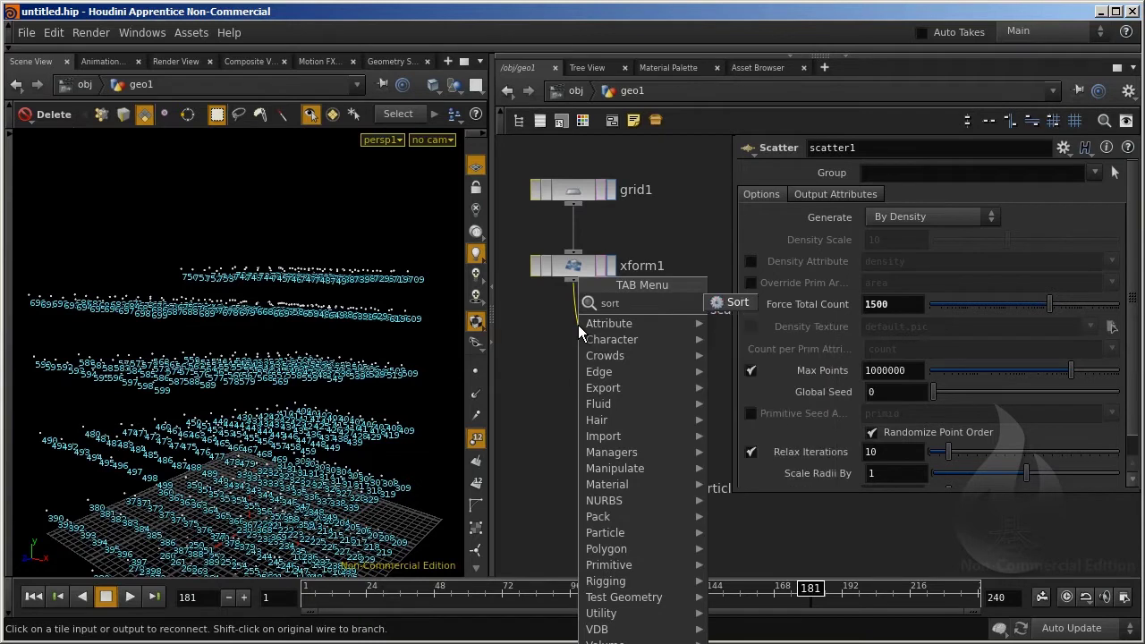
pyautogui.press('Return')
pyautogui.click(578, 325)
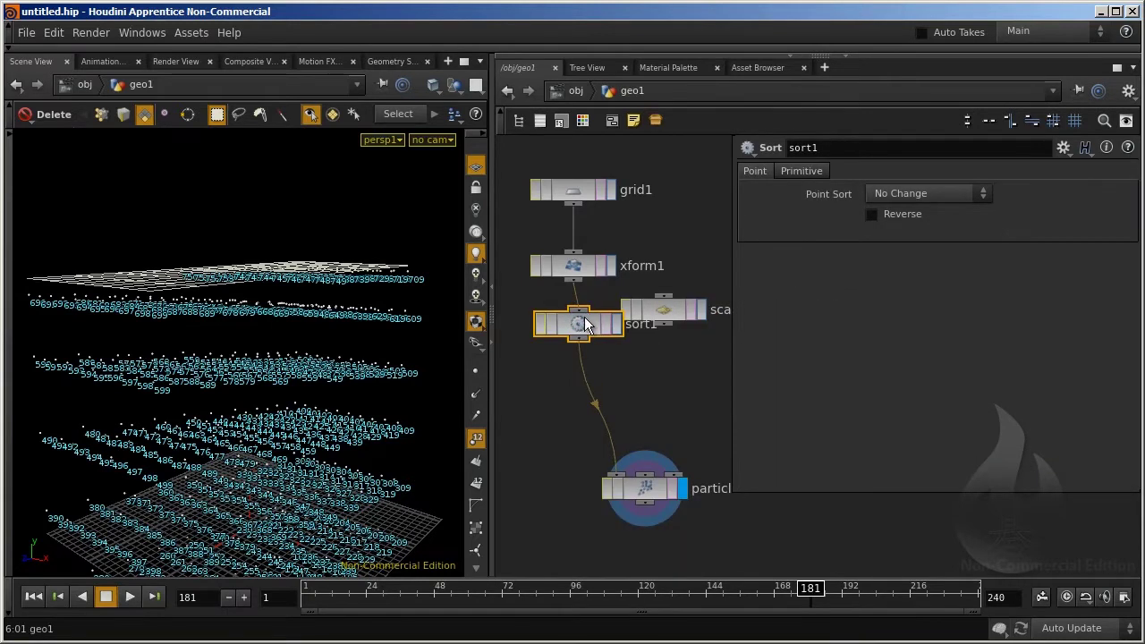
pyautogui.moveTo(591, 320); pyautogui.dragTo(616, 340)
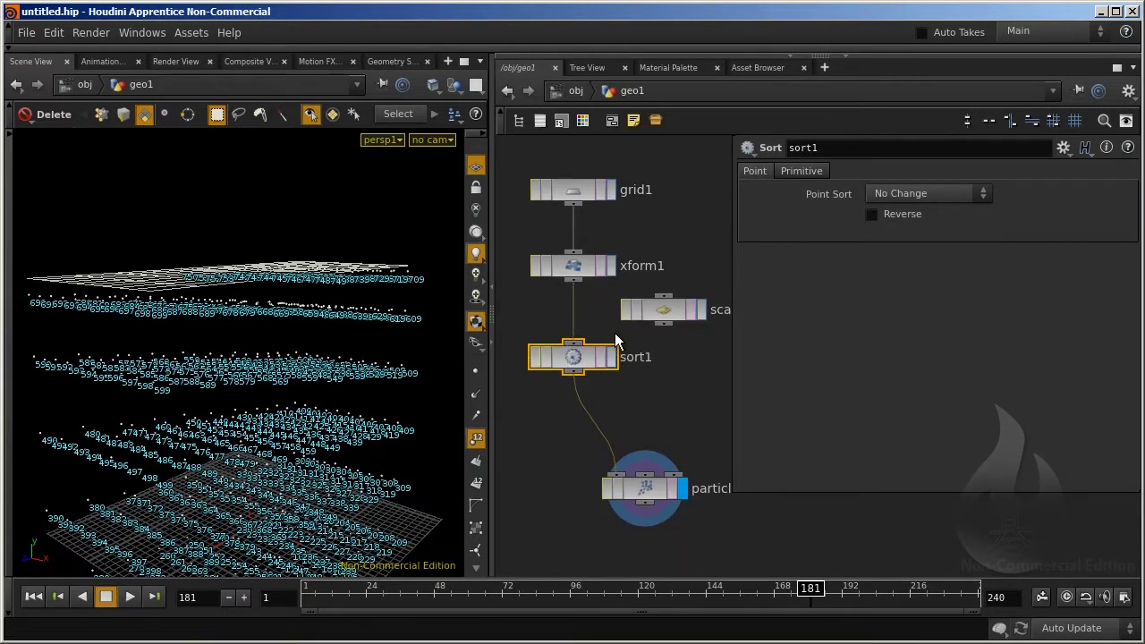
# Set Point Sort to Random with seed 1500, leaving Primitive Sort at No change.
pyautogui.click(927, 199)
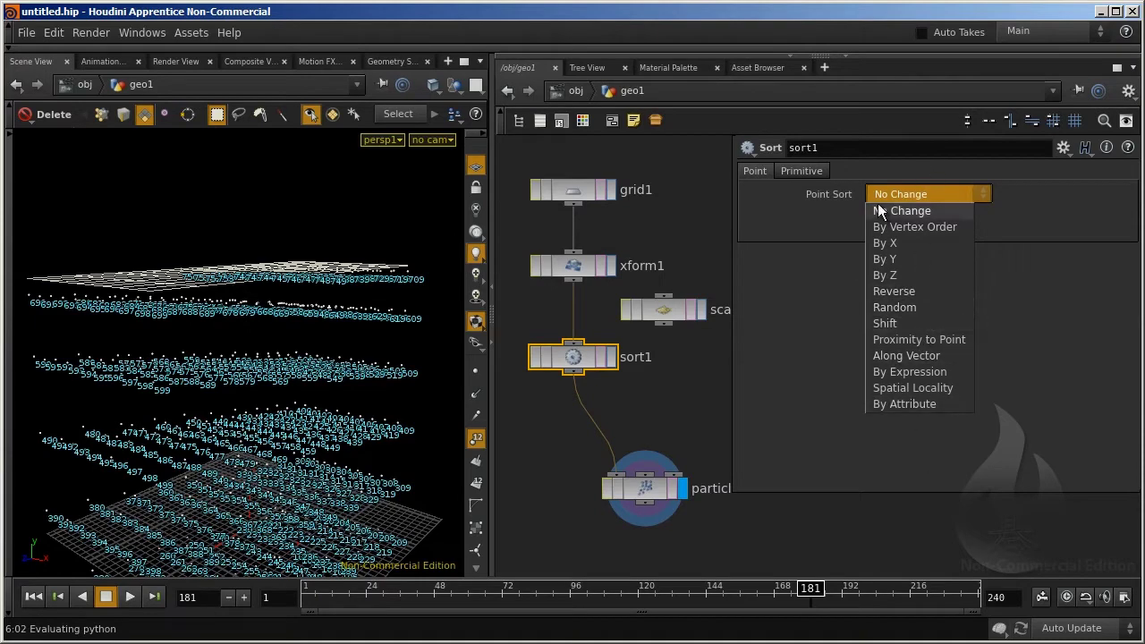
pyautogui.click(912, 307)
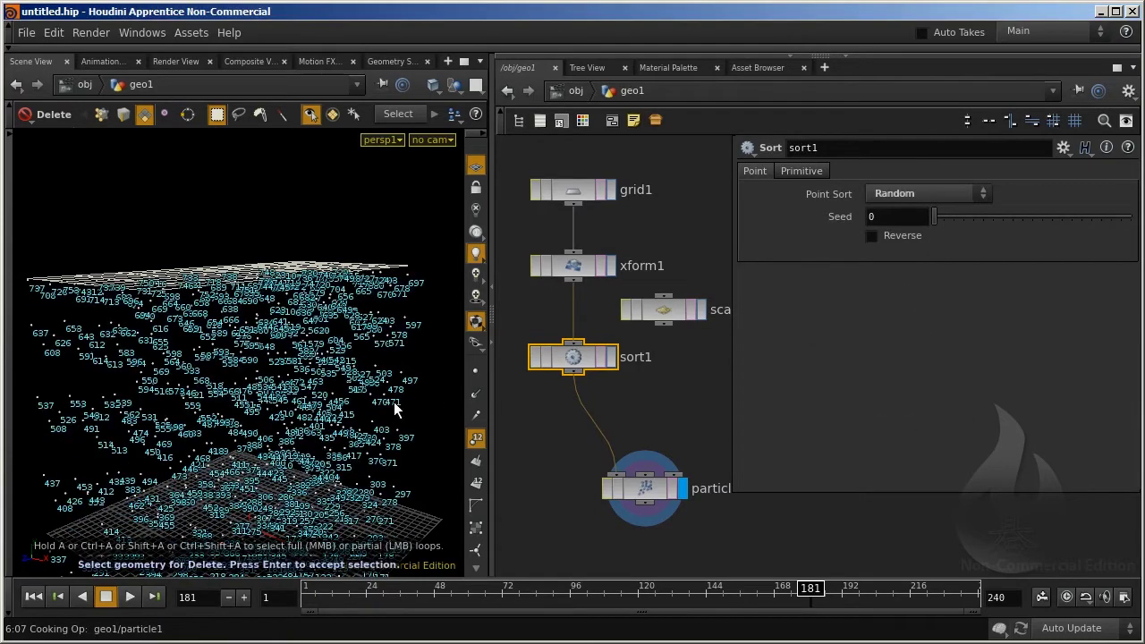
pyautogui.click(802, 171)
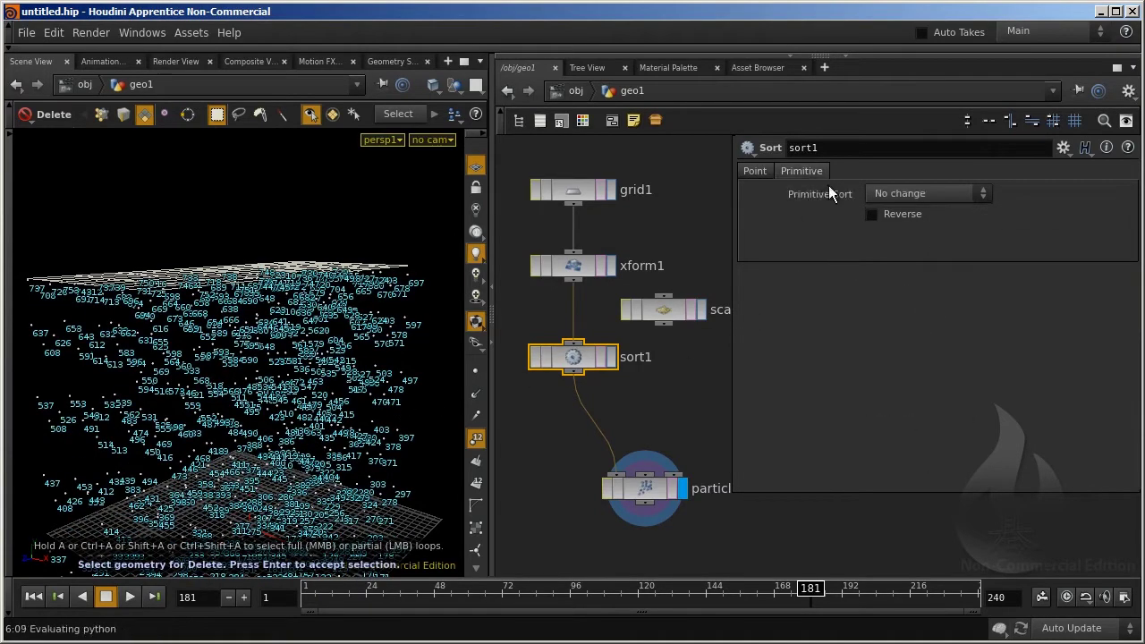
pyautogui.click(758, 171)
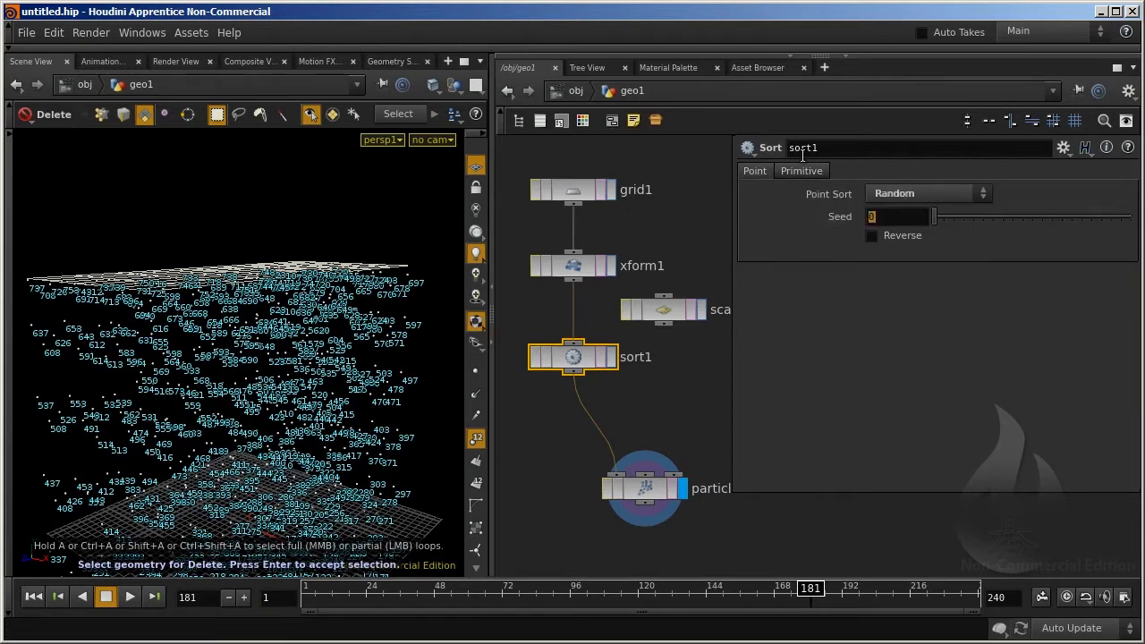
pyautogui.click(802, 171)
pyautogui.click(899, 193)
pyautogui.click(915, 296)
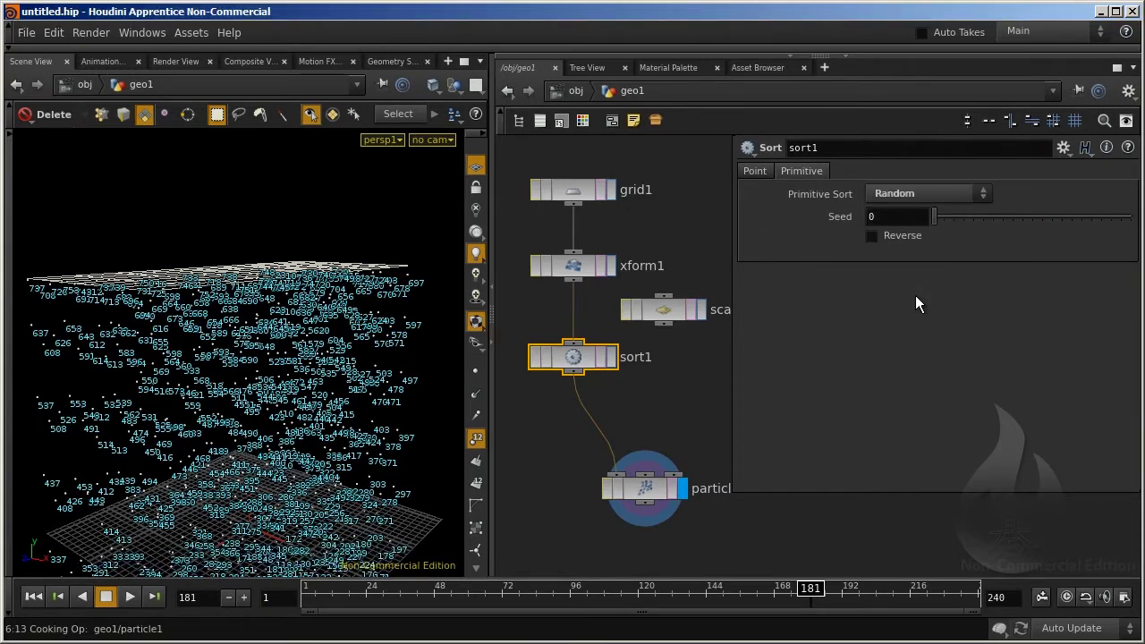
pyautogui.click(752, 171)
pyautogui.click(802, 171)
pyautogui.click(908, 193)
pyautogui.click(912, 212)
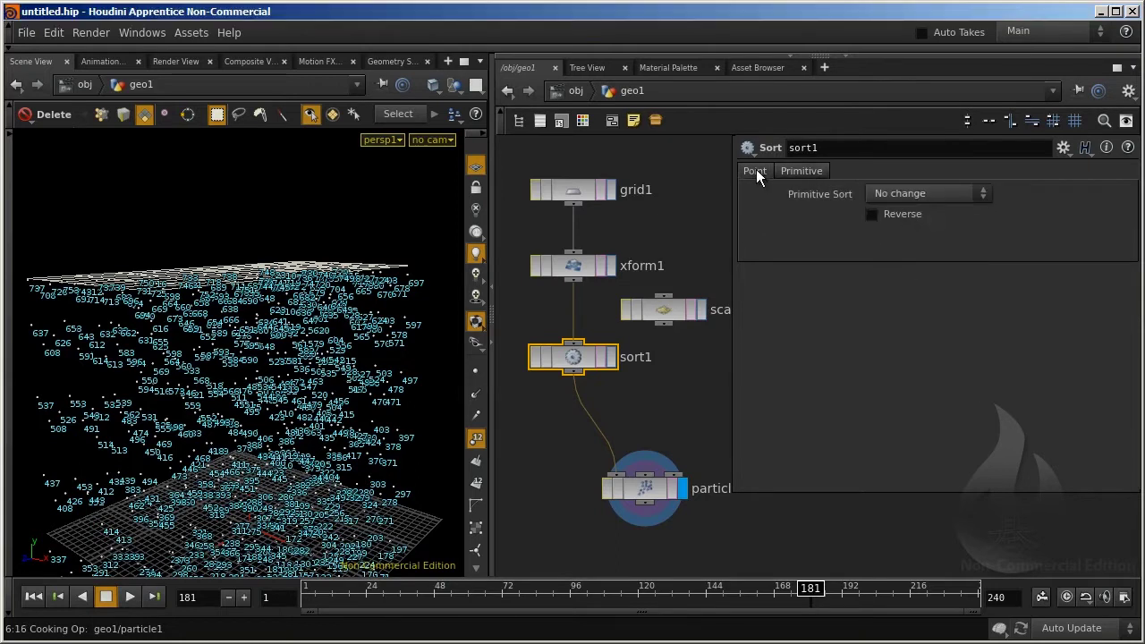
pyautogui.click(756, 171)
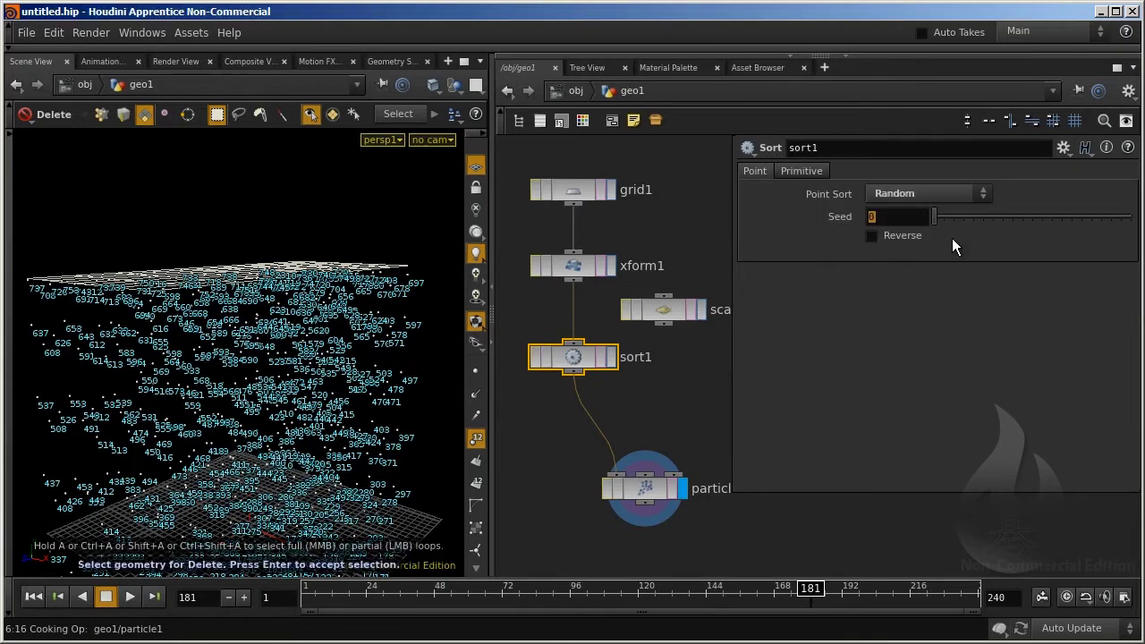
pyautogui.write('1500')
pyautogui.press('Return')
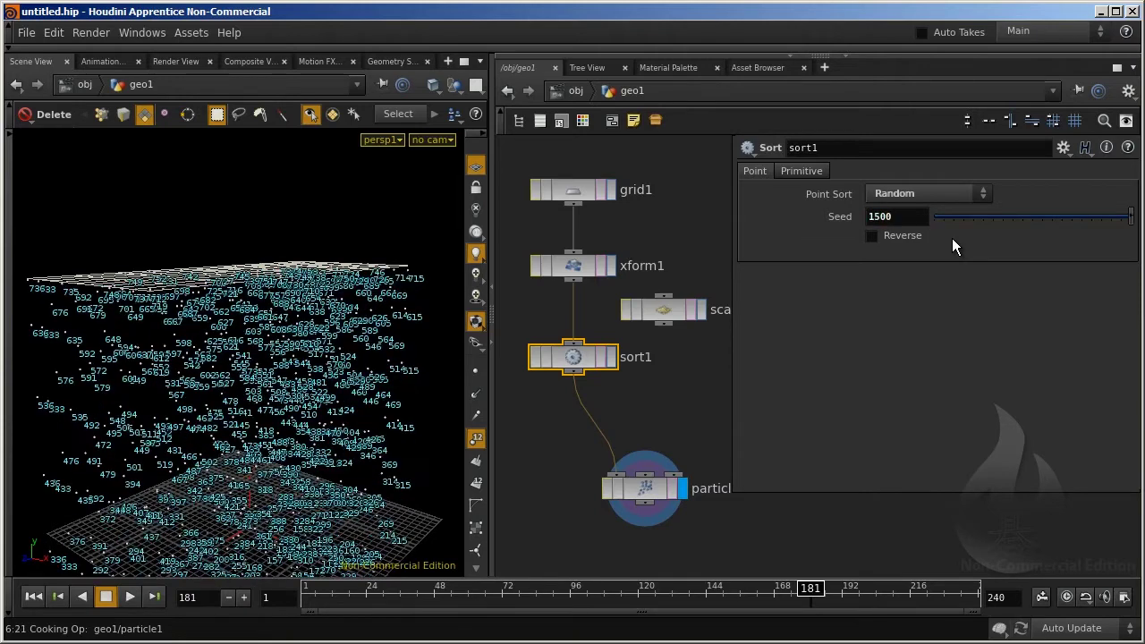
# Bypass and delete sort1, reconnecting scatter1 between xform1 and particle1.
pyautogui.press('b')
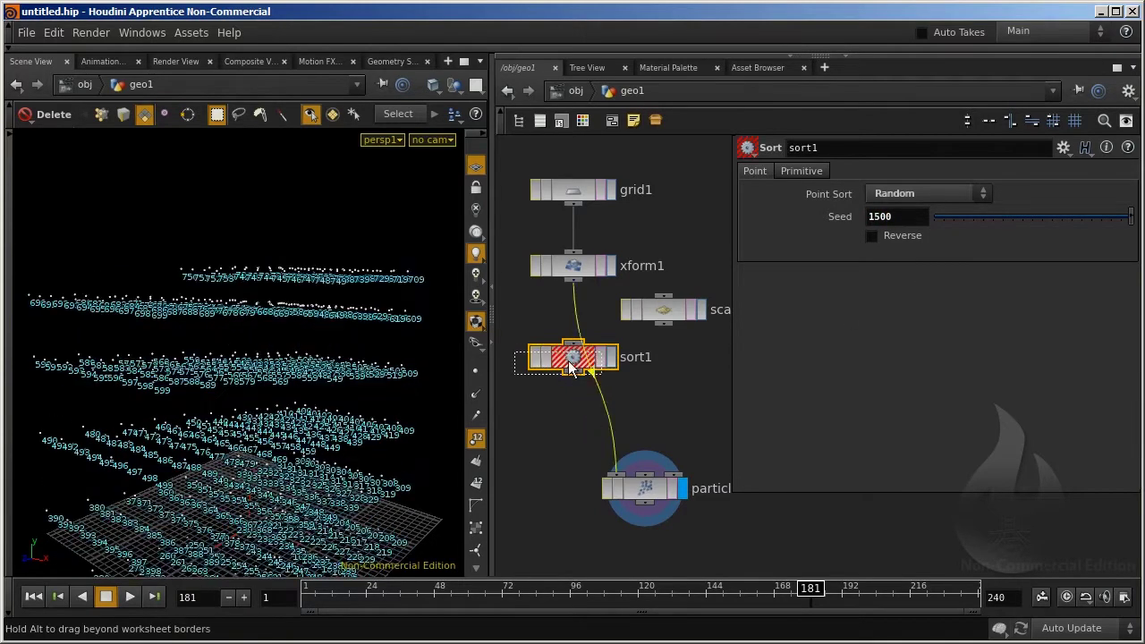
pyautogui.moveTo(584, 354); pyautogui.dragTo(670, 367)
pyautogui.moveTo(649, 319)
pyautogui.mouseDown()
pyautogui.moveTo(580, 329)
pyautogui.moveTo(567, 313)
pyautogui.mouseUp()
pyautogui.press('Delete')
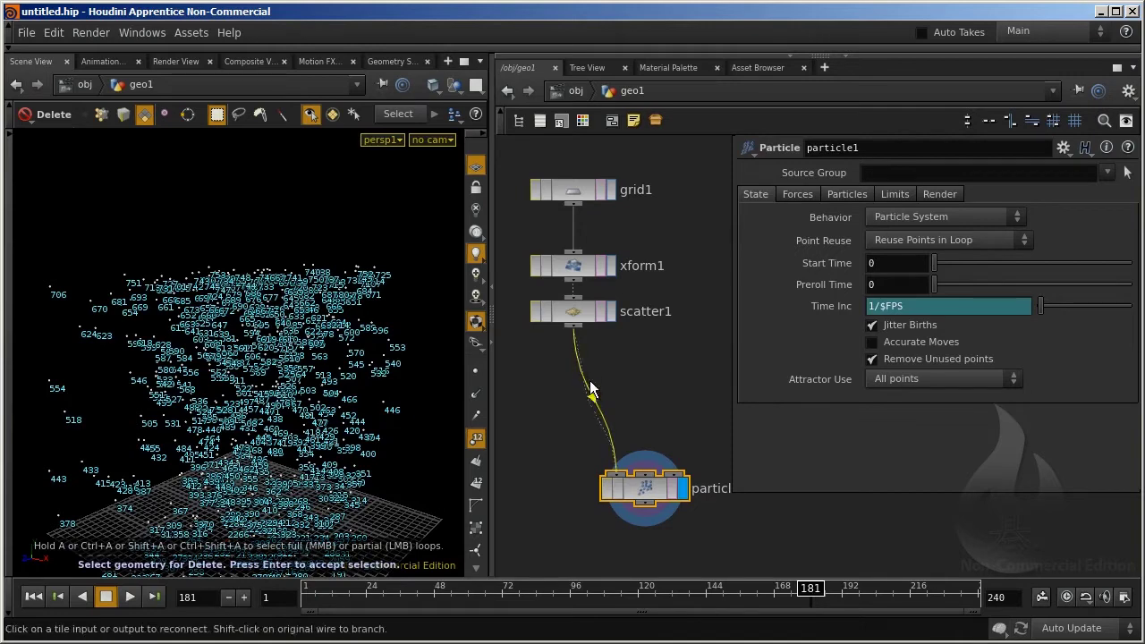
# Insert a Point node between scatter1 and particle1 and show its Particle attribute settings.
pyautogui.press('Tab')
pyautogui.write('po')
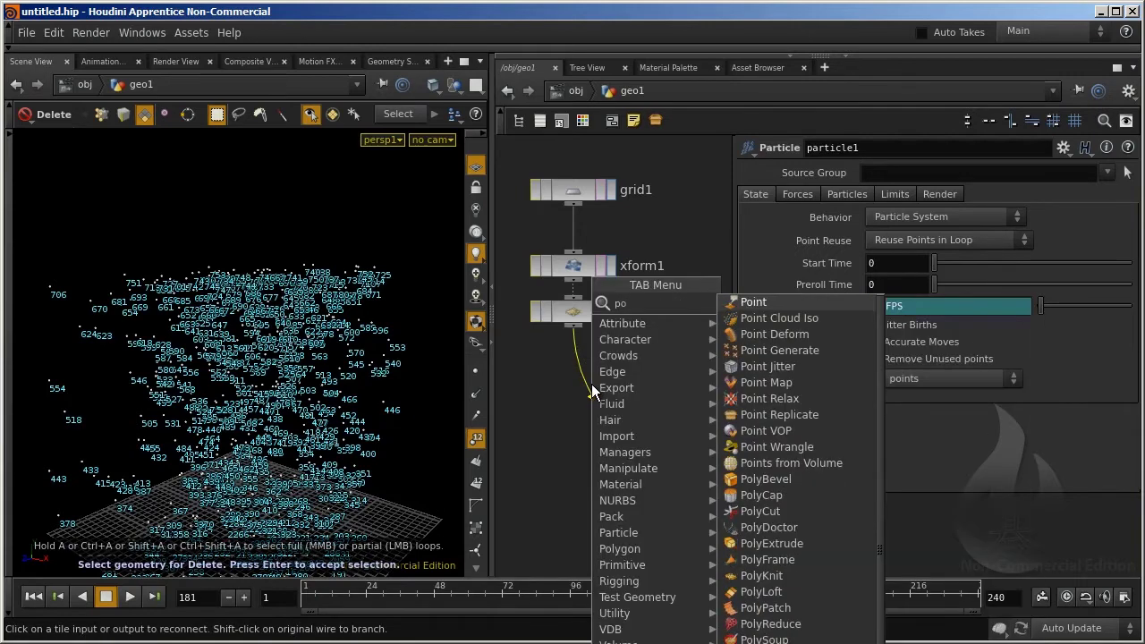
pyautogui.write('int')
pyautogui.press('Return')
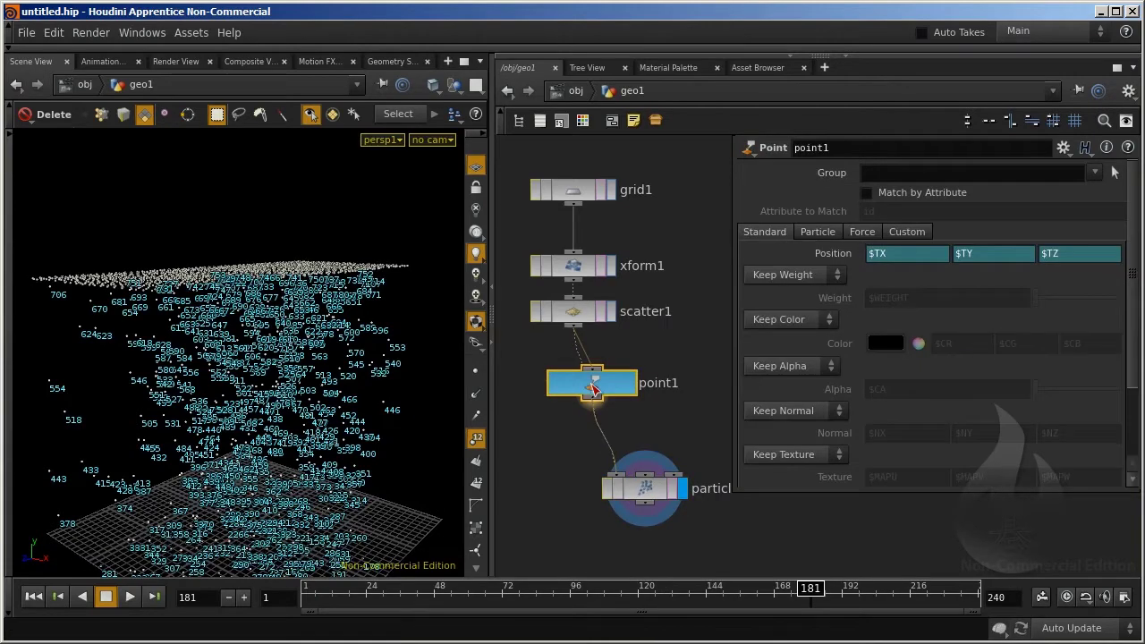
pyautogui.click(594, 388)
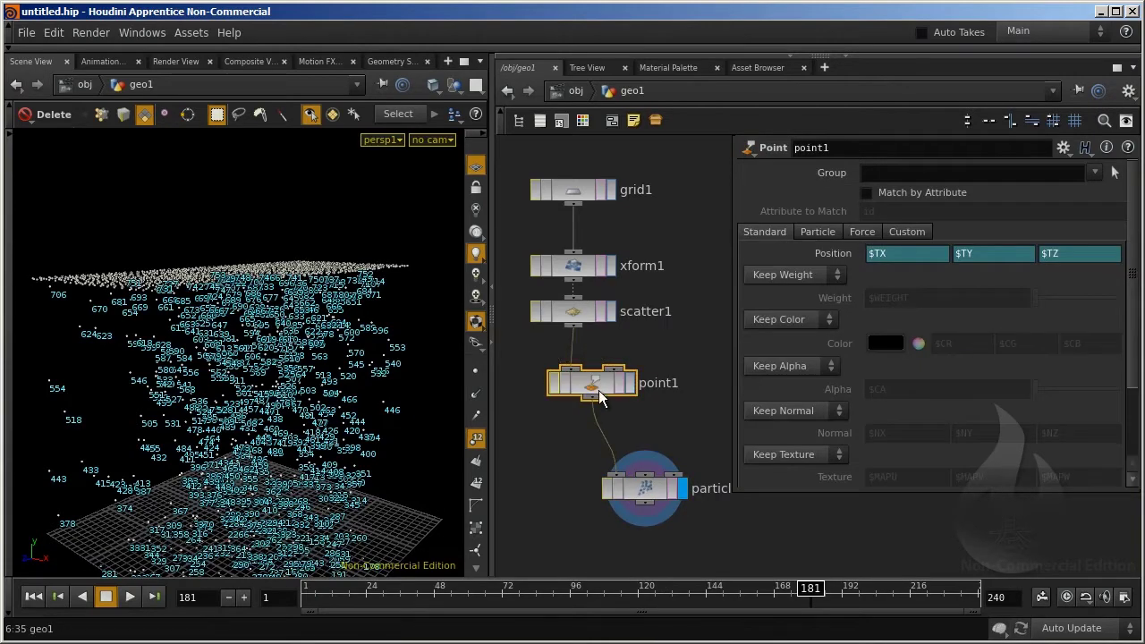
pyautogui.click(808, 231)
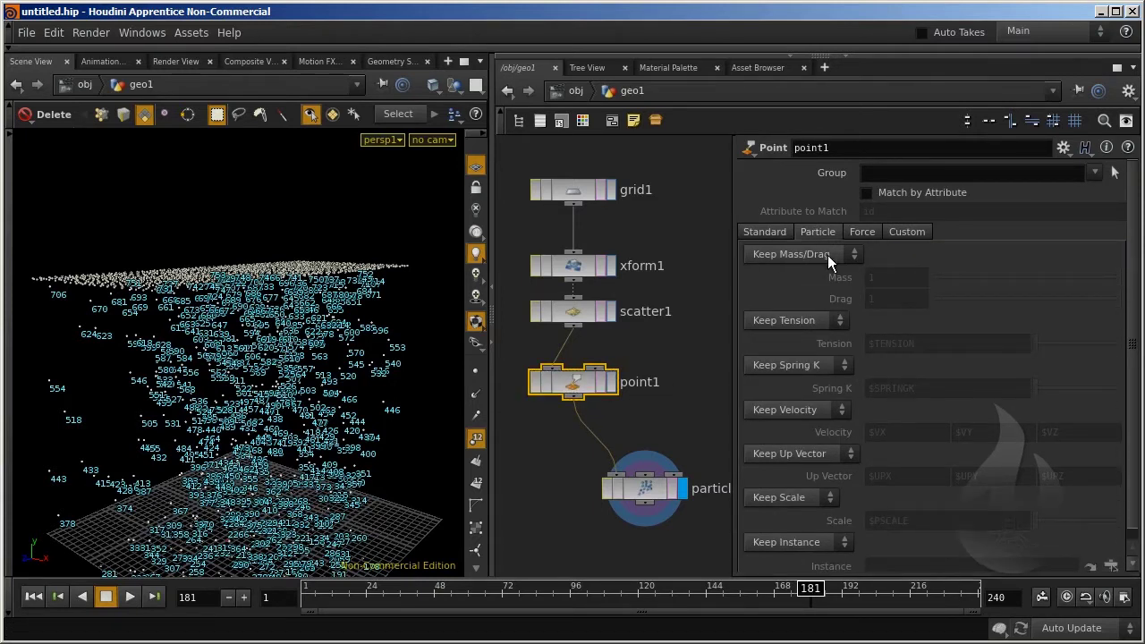
pyautogui.scroll(-1, 768, 351)
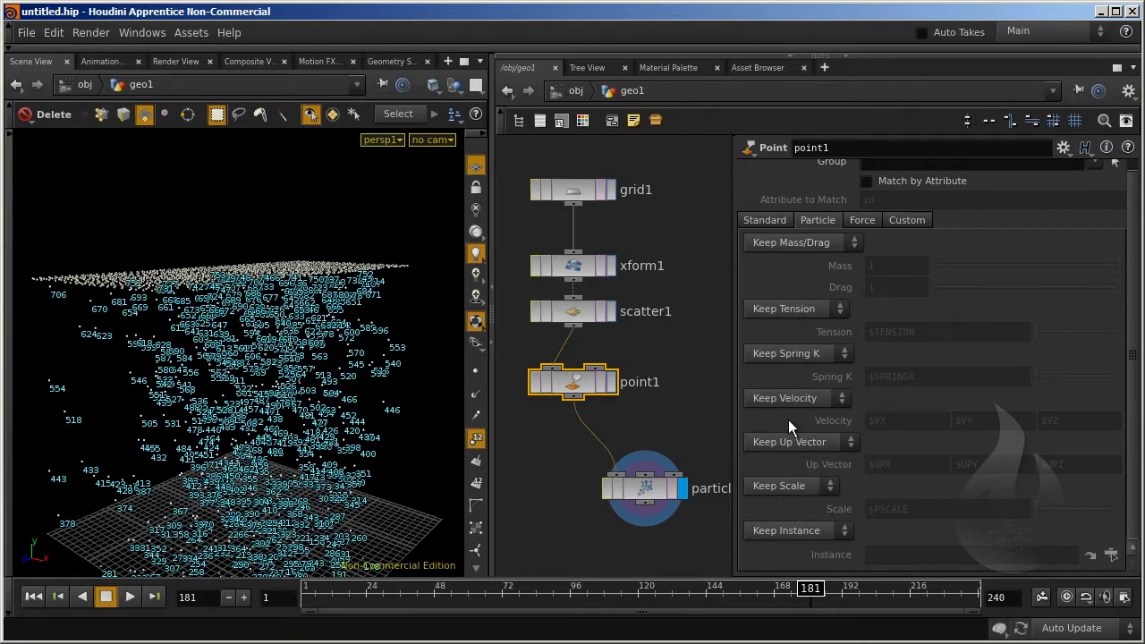
# Set point1's Velocity to Add Velocity with an X velocity of $VX*2.
pyautogui.click(836, 405)
pyautogui.click(821, 431)
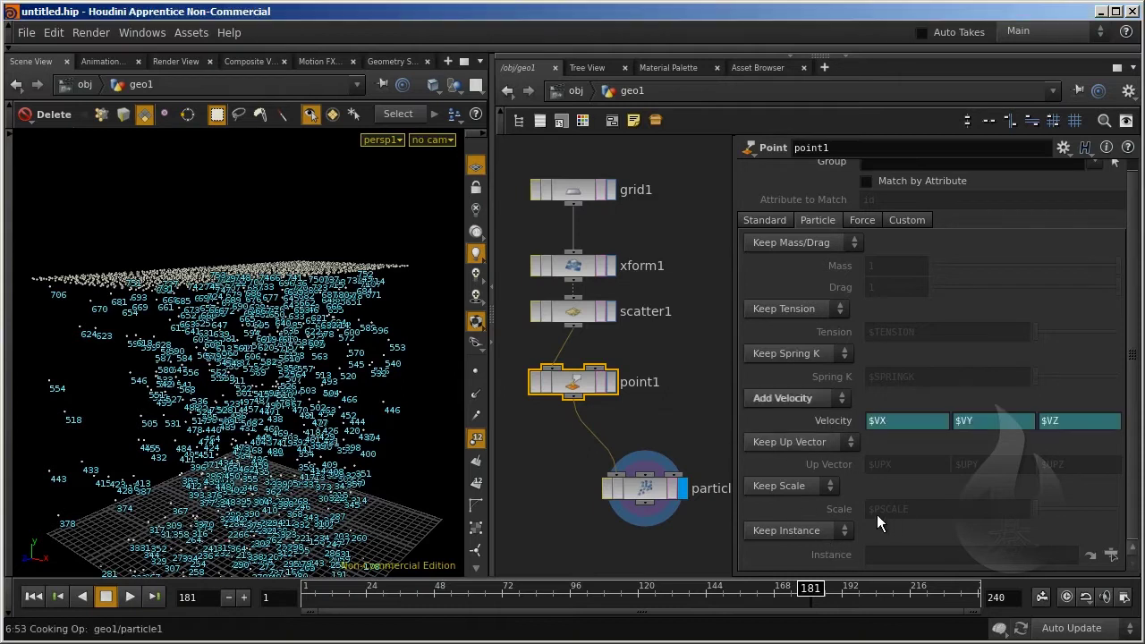
pyautogui.click(923, 423)
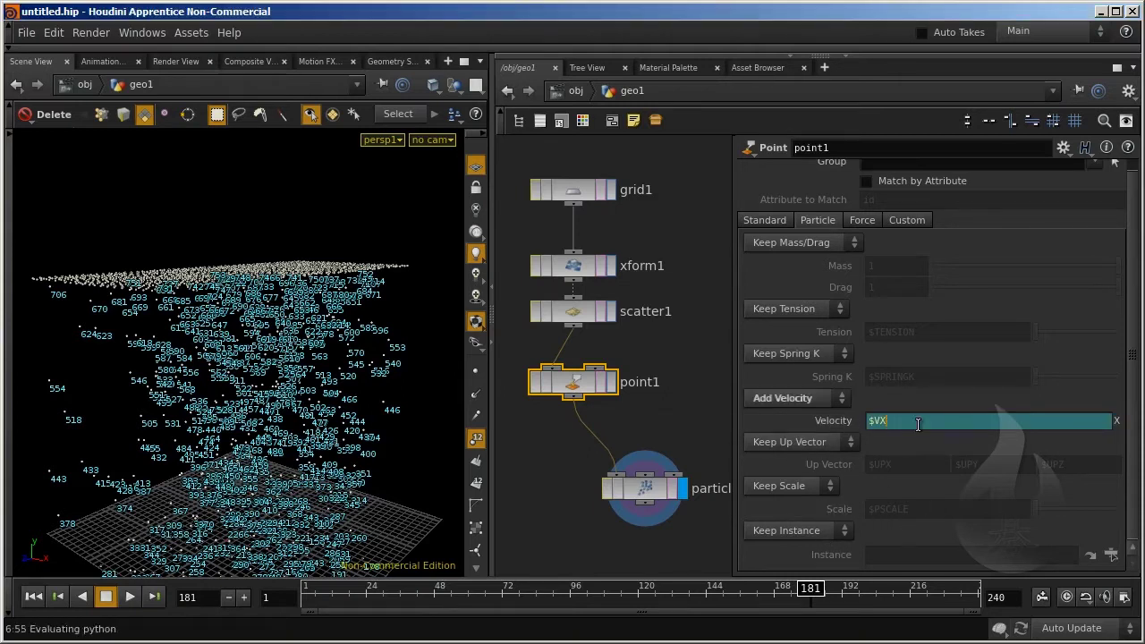
pyautogui.doubleClick(874, 422)
pyautogui.click(916, 422)
pyautogui.write('2')
pyautogui.press('Return')
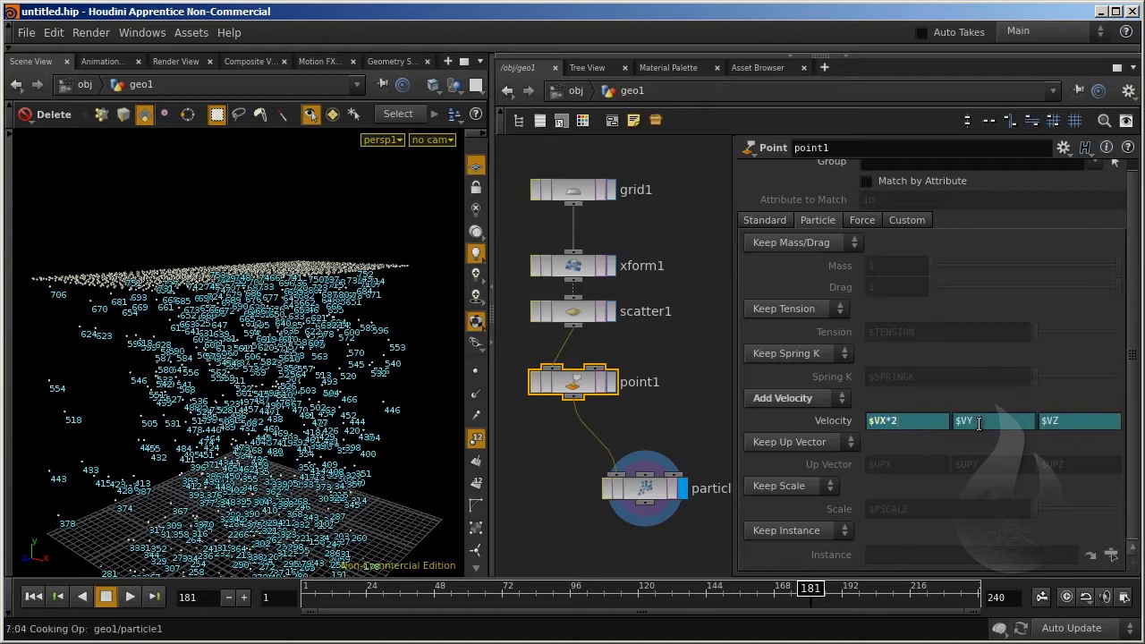
pyautogui.click(979, 424)
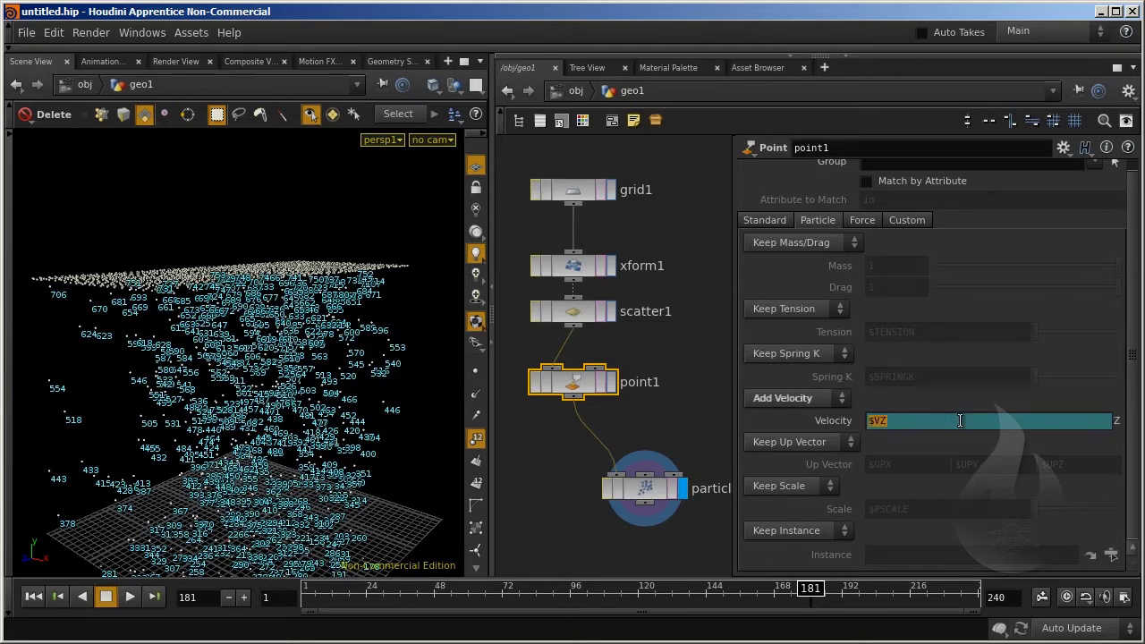
pyautogui.press('Return')
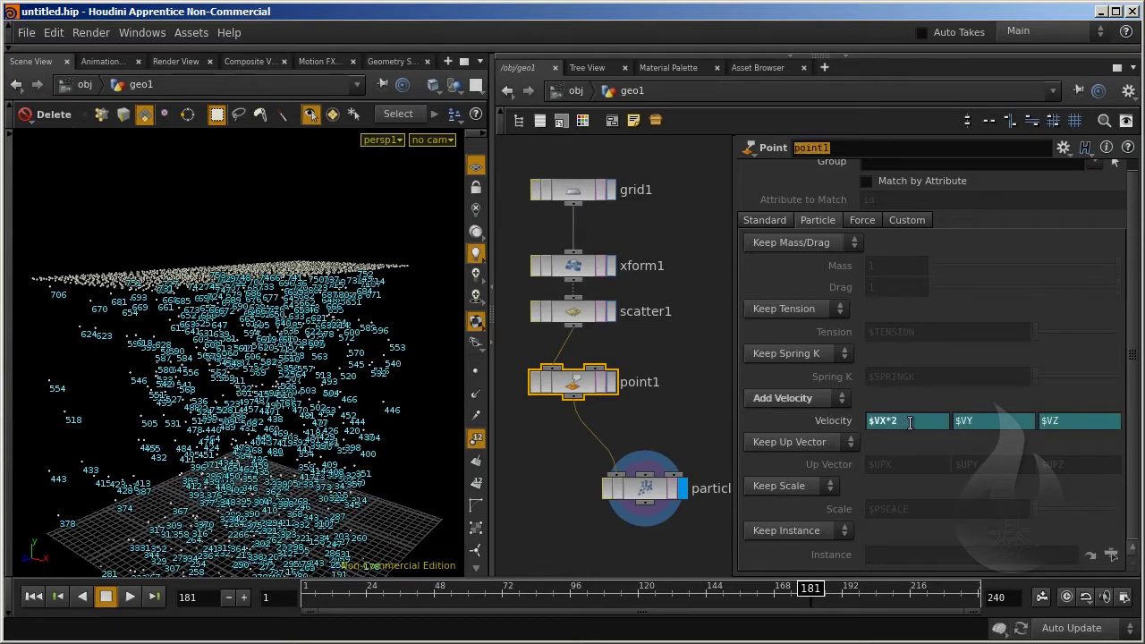
# Set the velocity expressions to $VX*4, $VY*4 and $VZ*4.
pyautogui.click(910, 423)
pyautogui.press('BackSpace')
pyautogui.write('4')
pyautogui.press('Return')
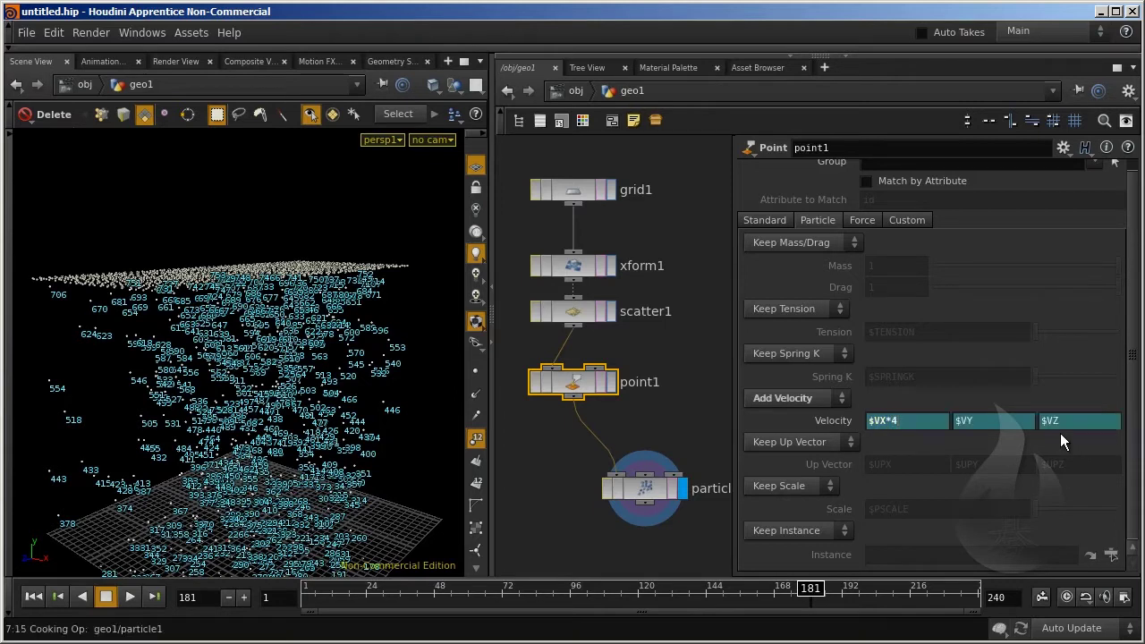
pyautogui.click(1025, 423)
pyautogui.press('Return')
pyautogui.click(1069, 420)
pyautogui.write('*4')
pyautogui.press('Return')
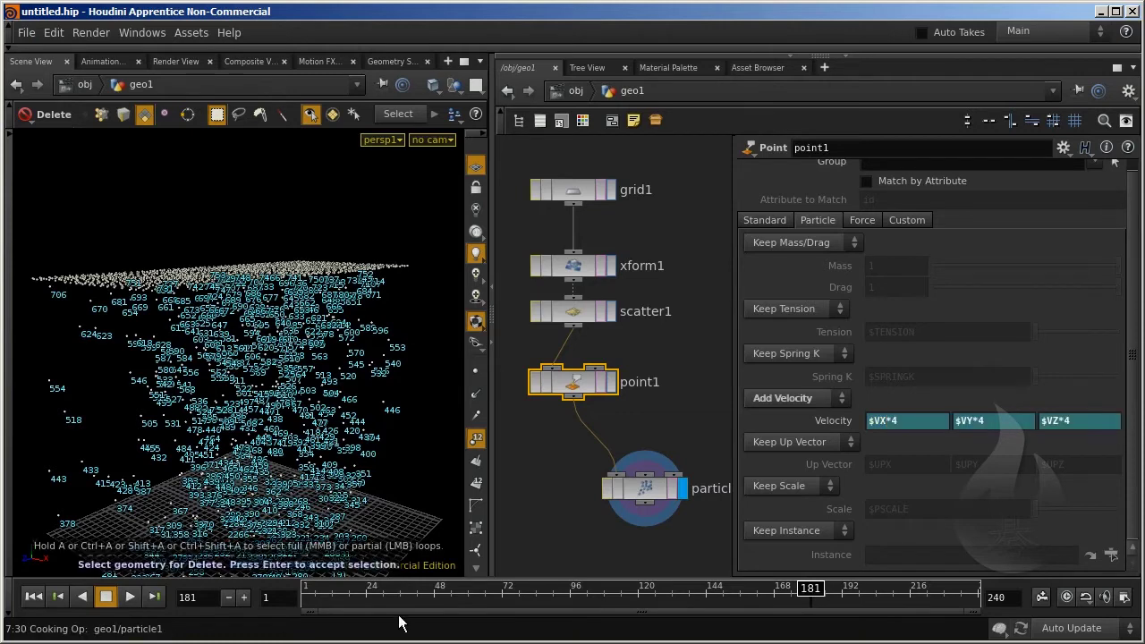
# Rewind to the first frame and show particle1's Forces settings.
pyautogui.click(311, 589)
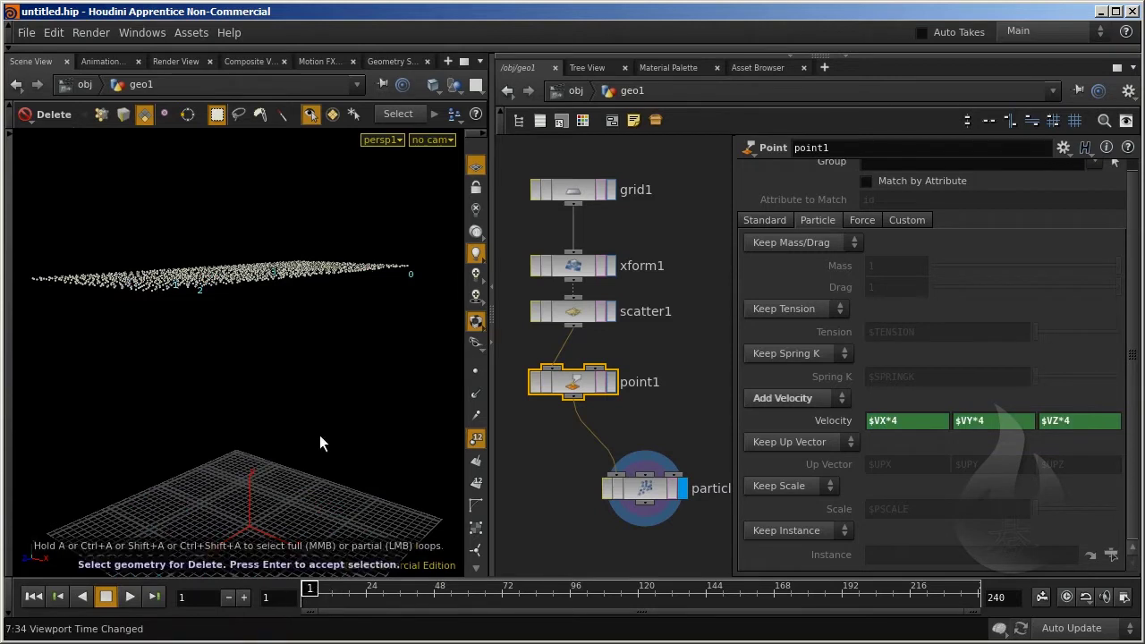
pyautogui.click(637, 485)
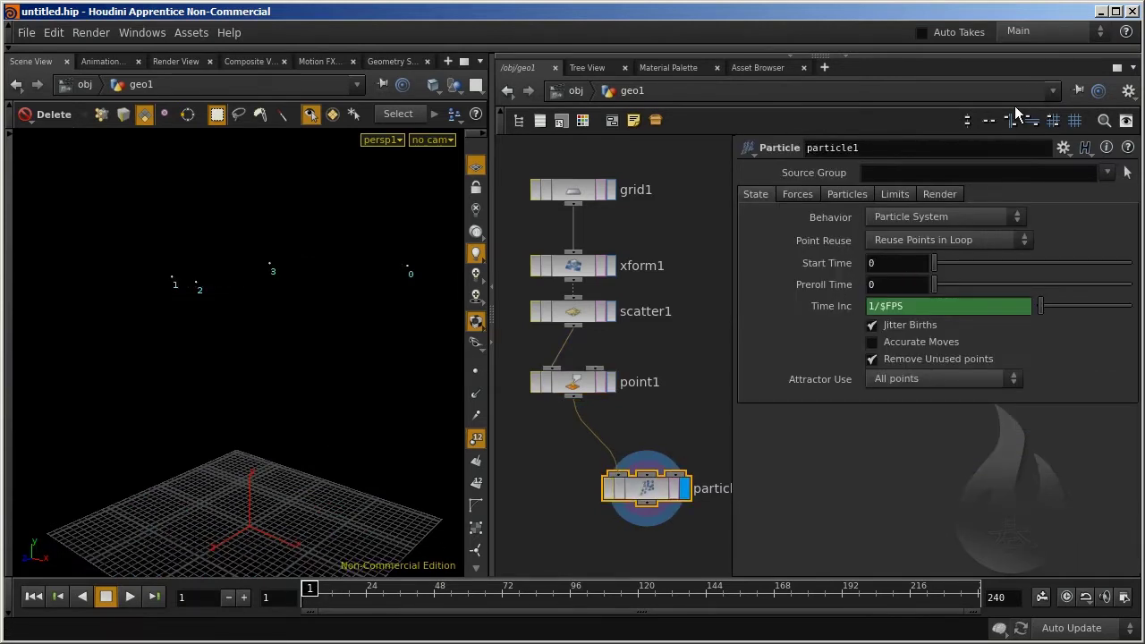
pyautogui.click(845, 194)
pyautogui.click(799, 194)
pyautogui.doubleClick(979, 215)
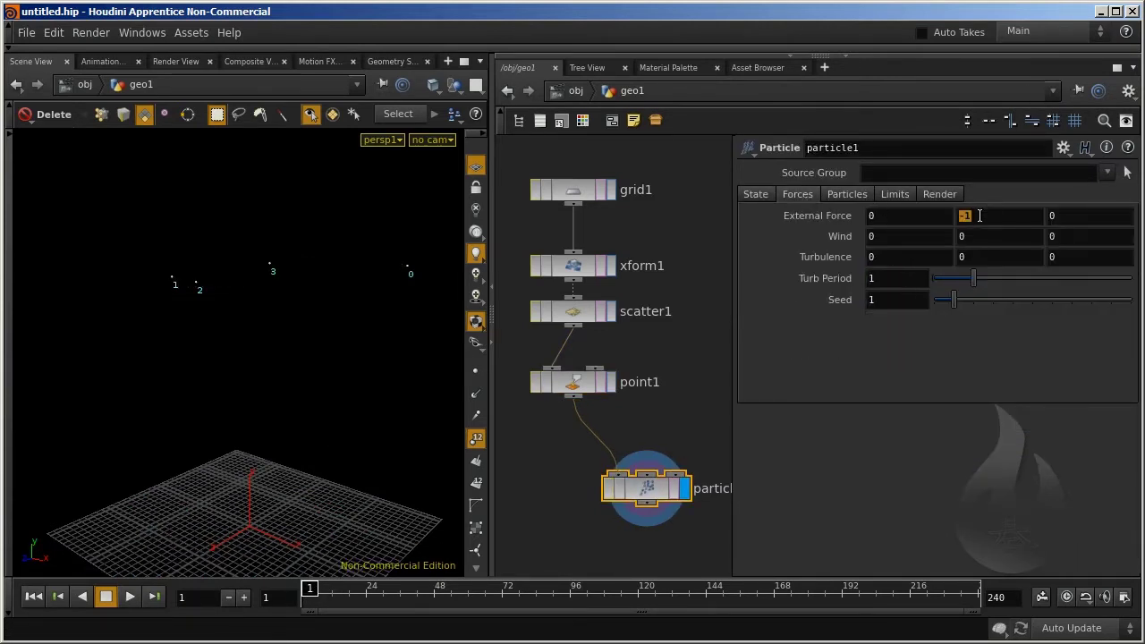
pyautogui.write('0')
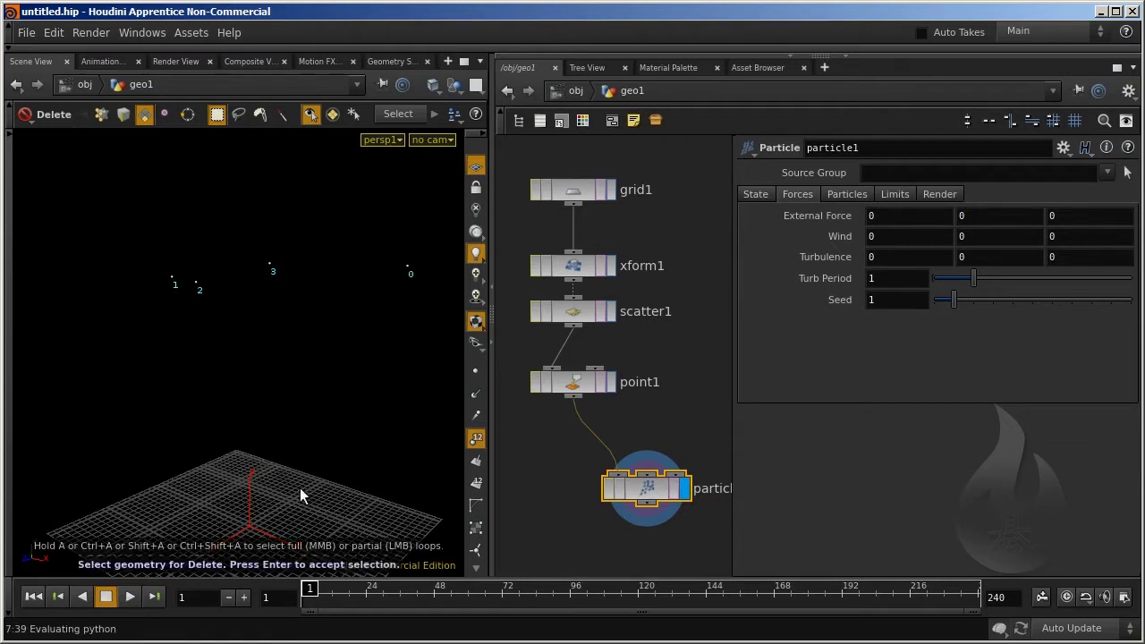
pyautogui.moveTo(310, 589)
pyautogui.mouseDown()
pyautogui.moveTo(406, 594)
pyautogui.moveTo(309, 594)
pyautogui.mouseUp()
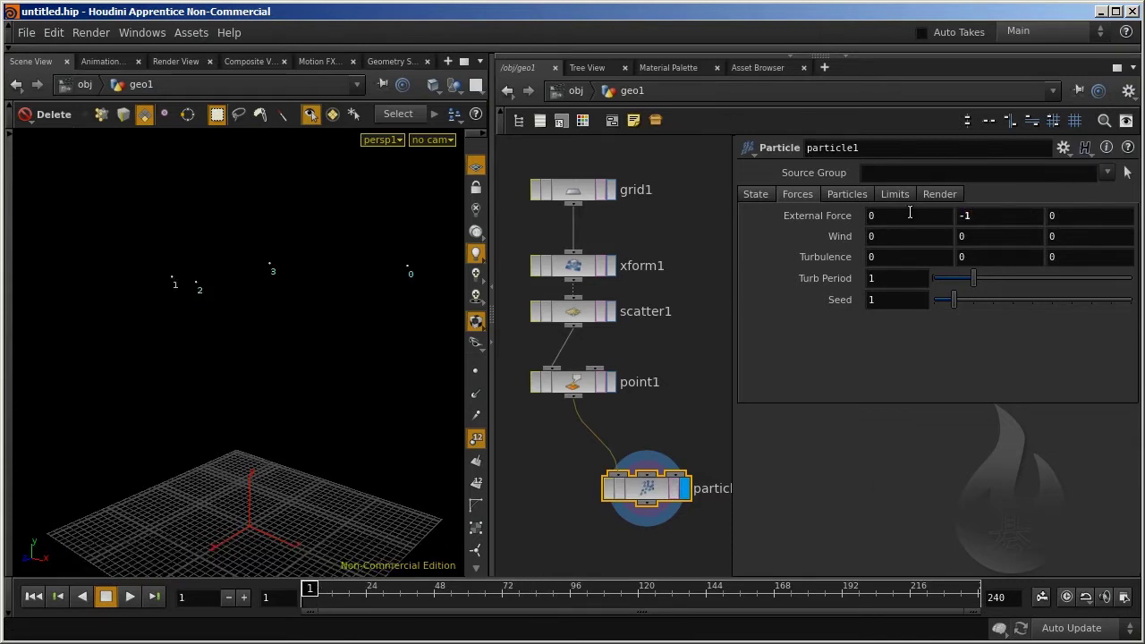
pyautogui.click(134, 605)
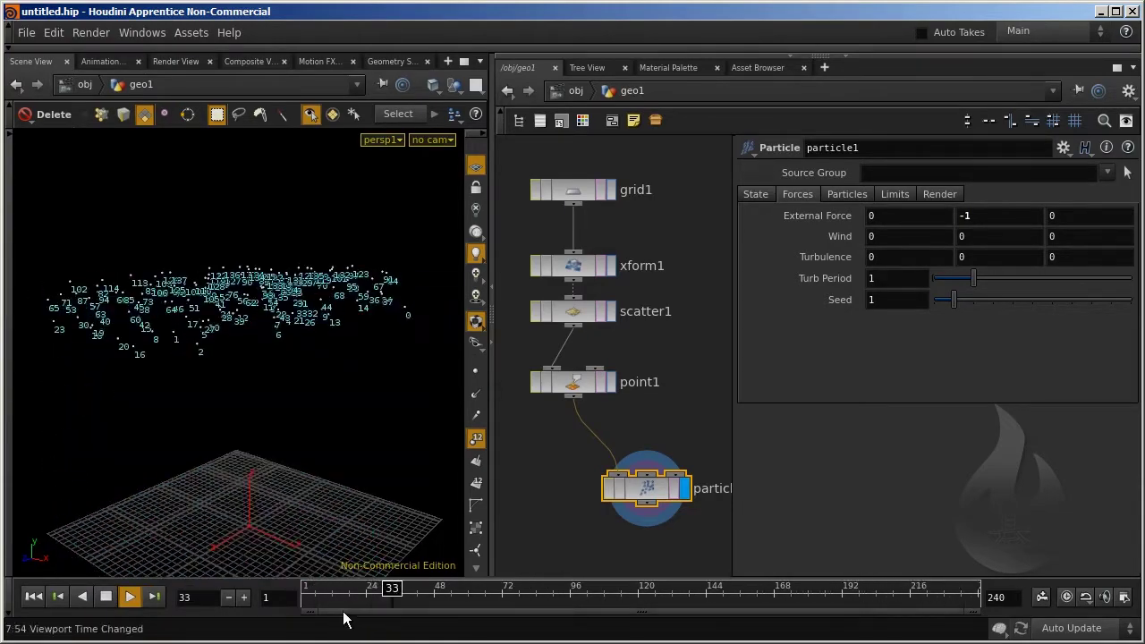
pyautogui.click(107, 598)
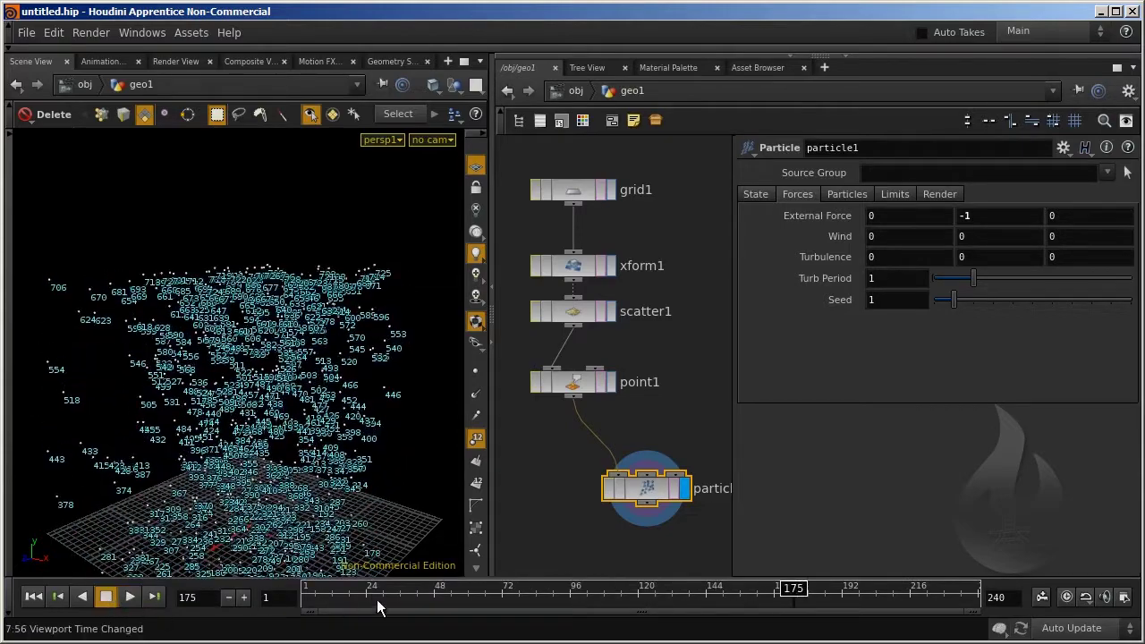
pyautogui.click(322, 592)
pyautogui.moveTo(329, 595)
pyautogui.mouseDown()
pyautogui.moveTo(728, 593)
pyautogui.moveTo(254, 597)
pyautogui.mouseUp()
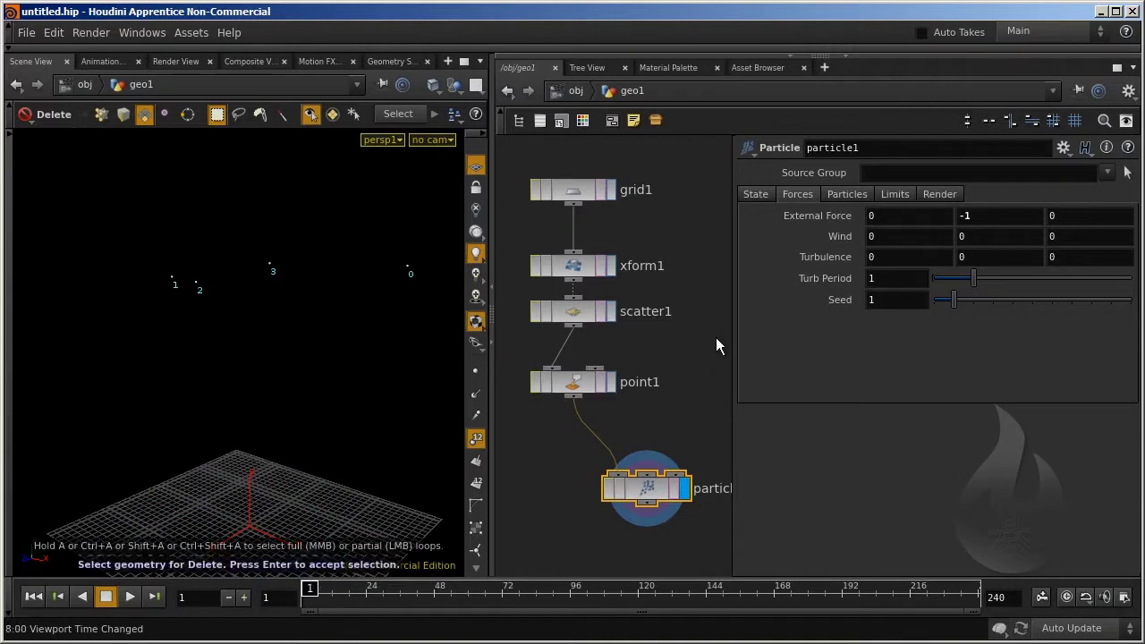
# Select point1 and enter $NX into its X velocity expression.
pyautogui.click(593, 382)
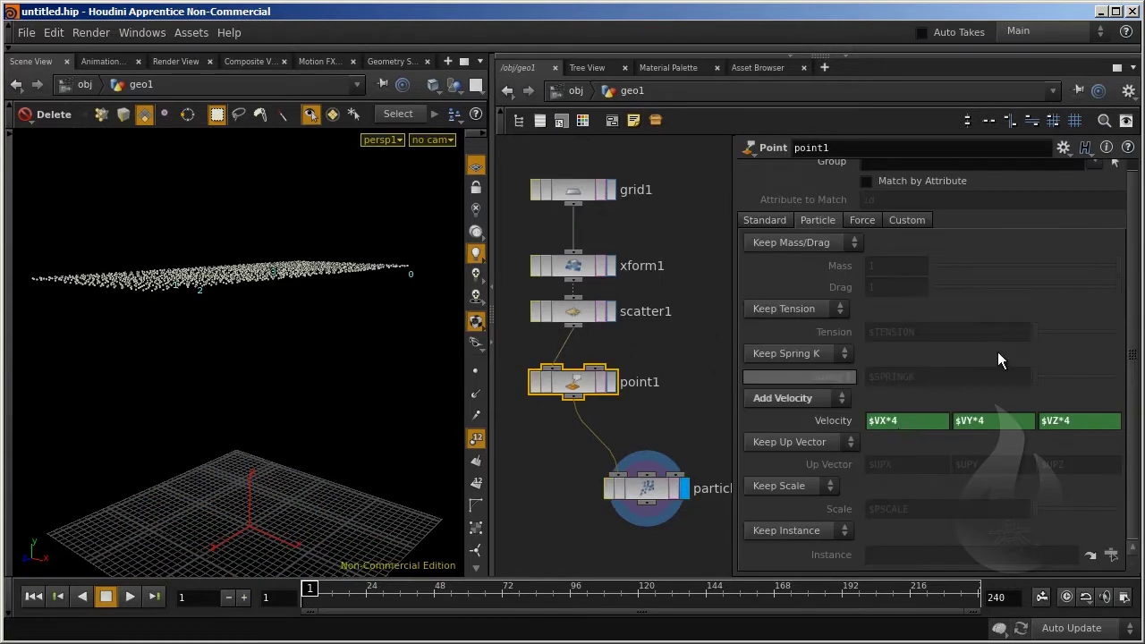
pyautogui.doubleClick(894, 424)
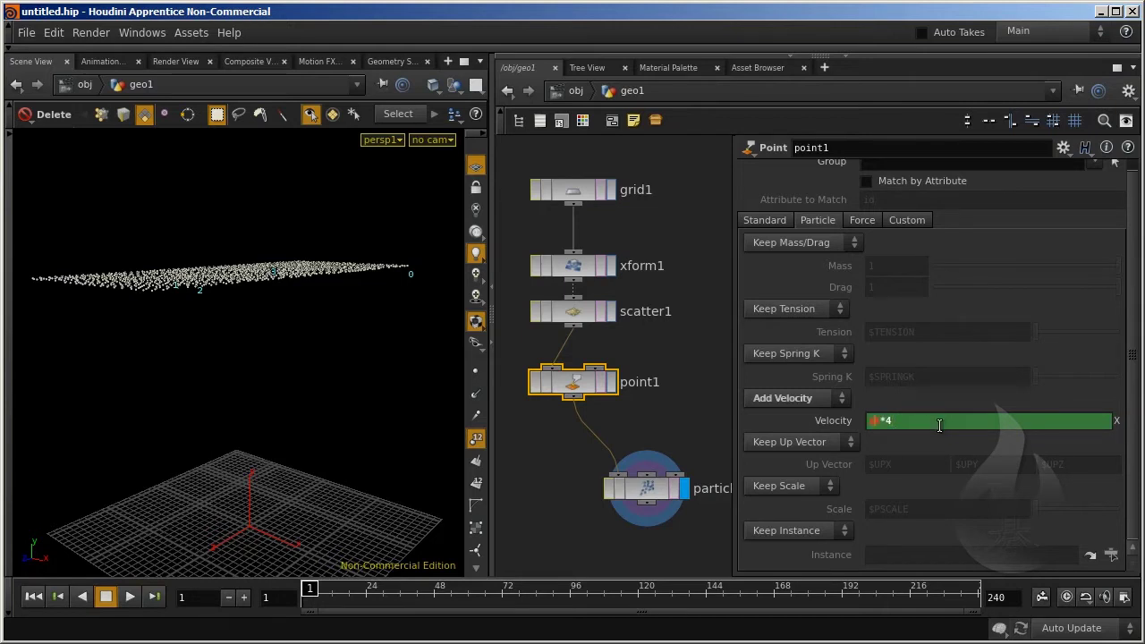
pyautogui.write('$NX')
pyautogui.press('Return')
pyautogui.press('Return')
# Pull point1 out of the chain and delete it so scatter1 feeds particle1.
pyautogui.click(817, 396)
pyautogui.click(817, 395)
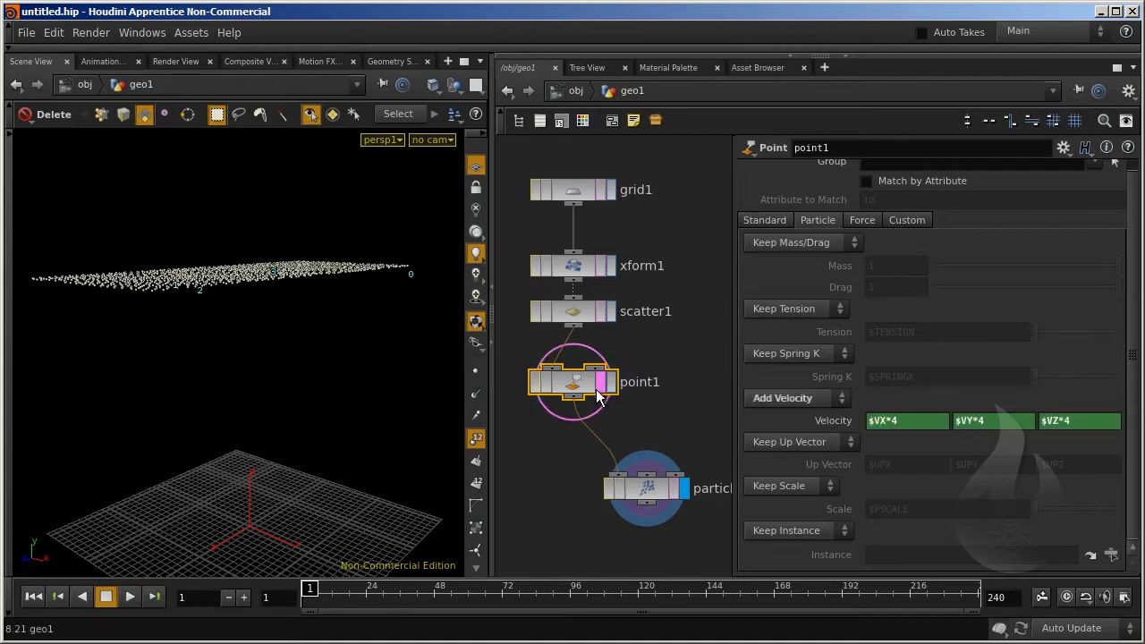
pyautogui.moveTo(600, 398); pyautogui.dragTo(707, 373)
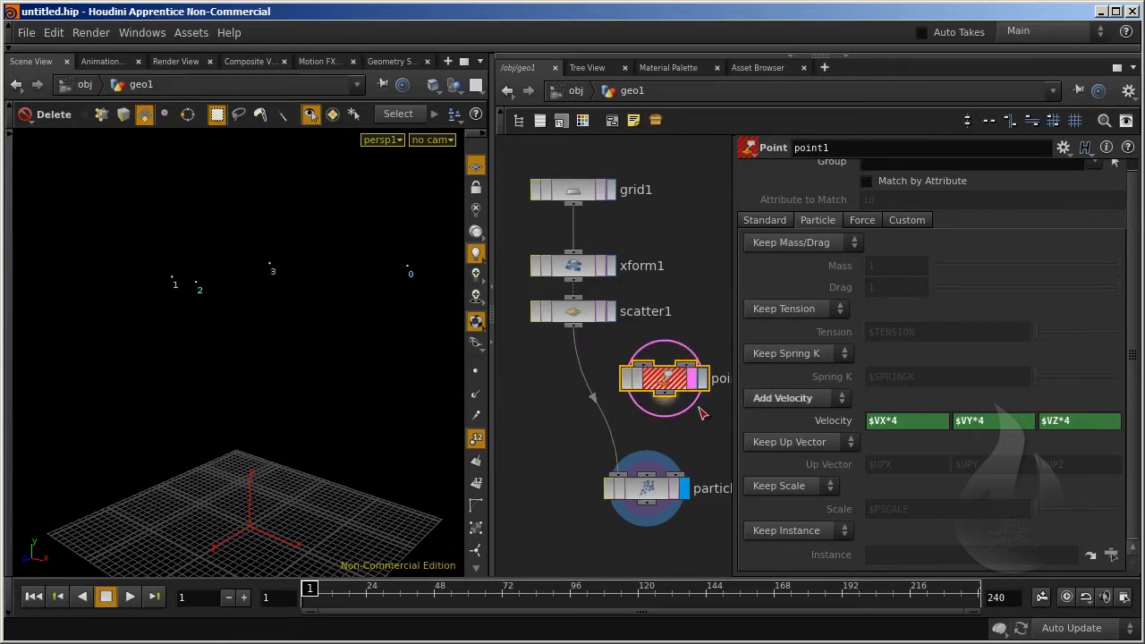
pyautogui.press('Delete')
pyautogui.write('-4')
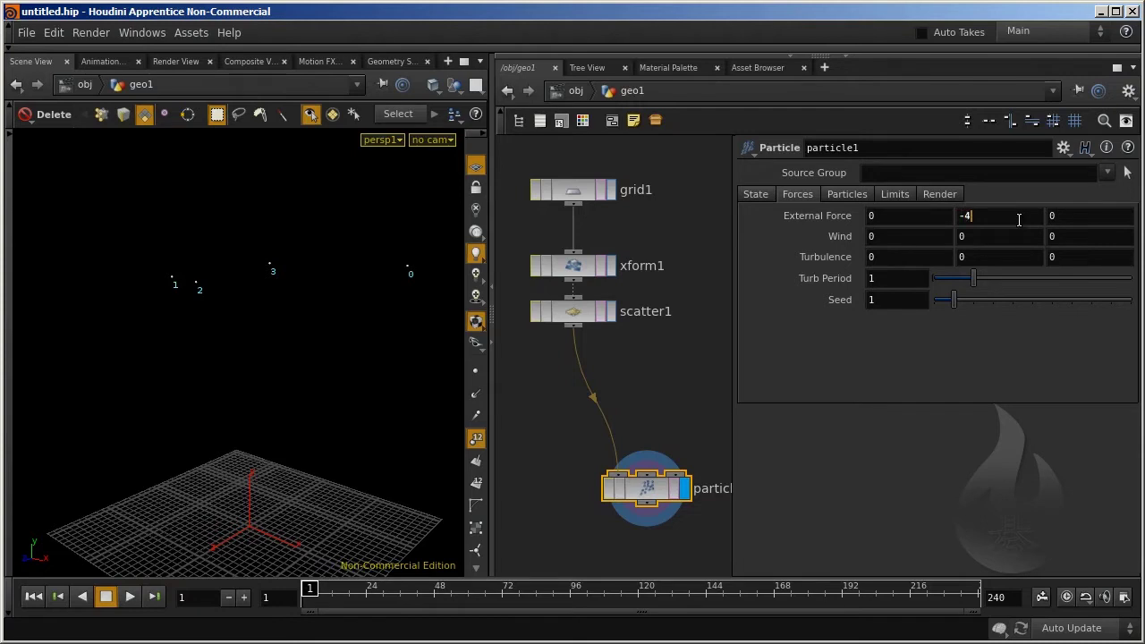
# Set particle1's Wind X to 10, checking the particles around frame 39.
pyautogui.click(1016, 233)
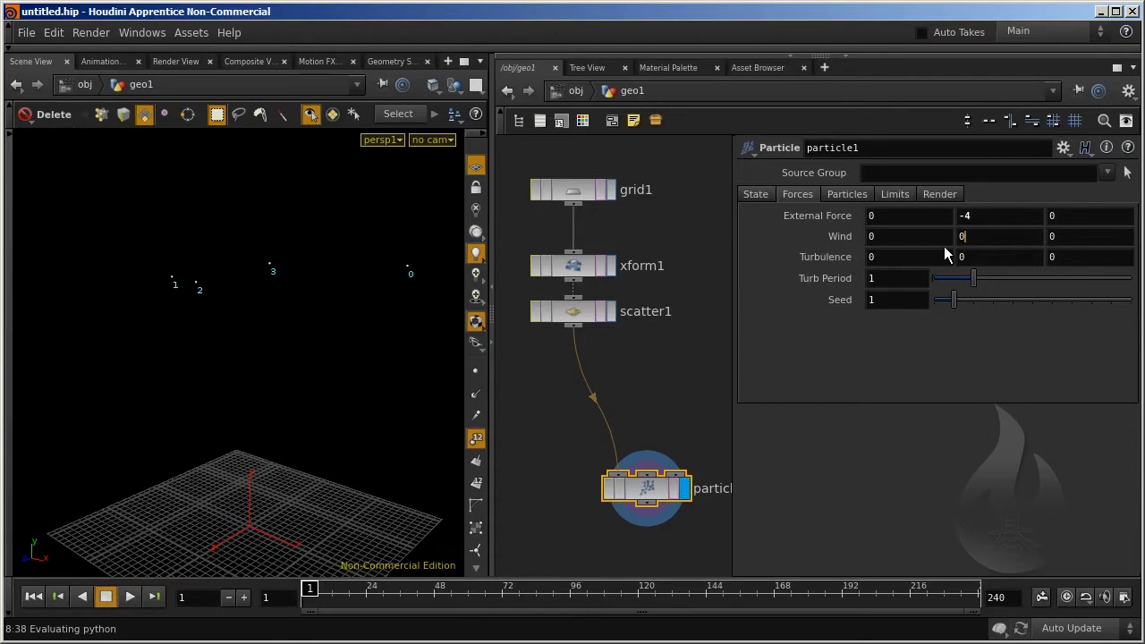
pyautogui.moveTo(313, 591); pyautogui.dragTo(409, 591)
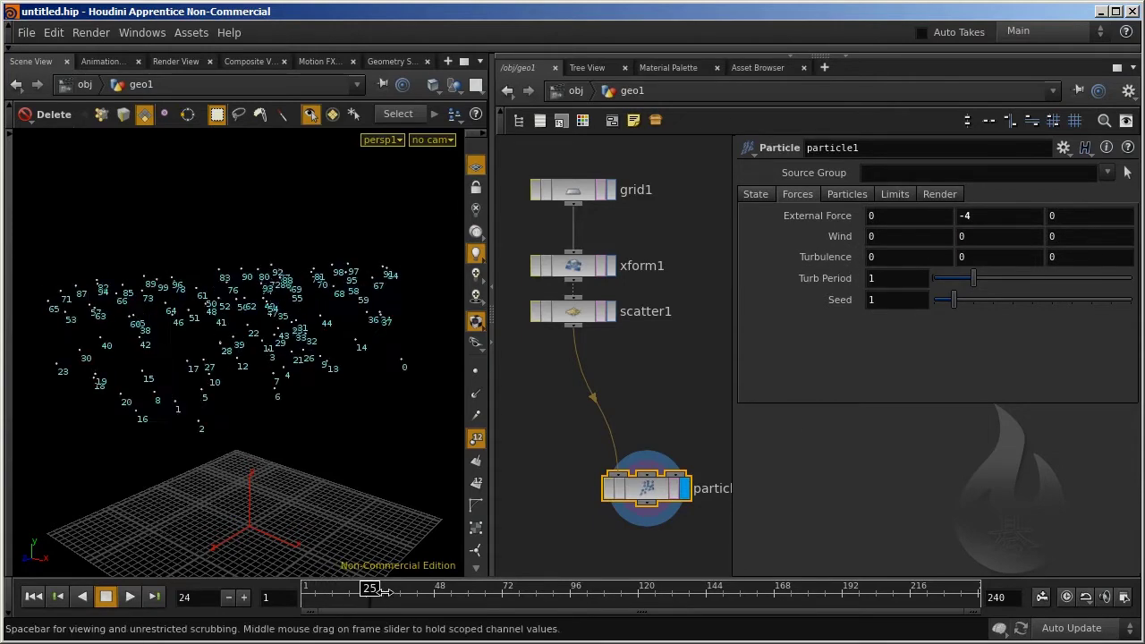
pyautogui.doubleClick(965, 237)
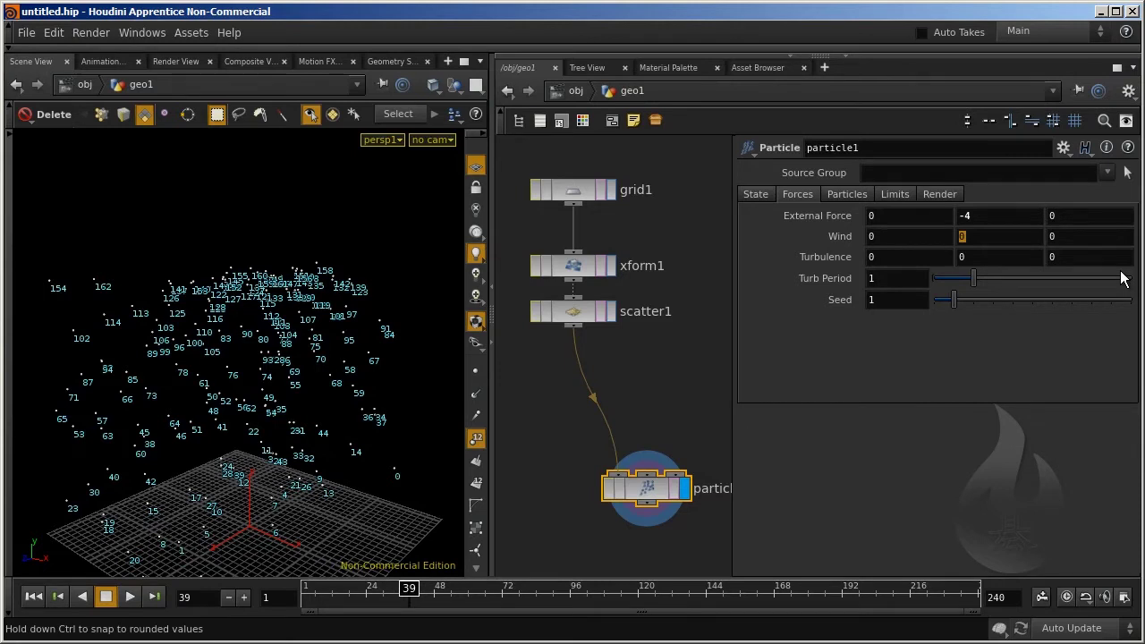
pyautogui.hotkey('shift', 'Tab')
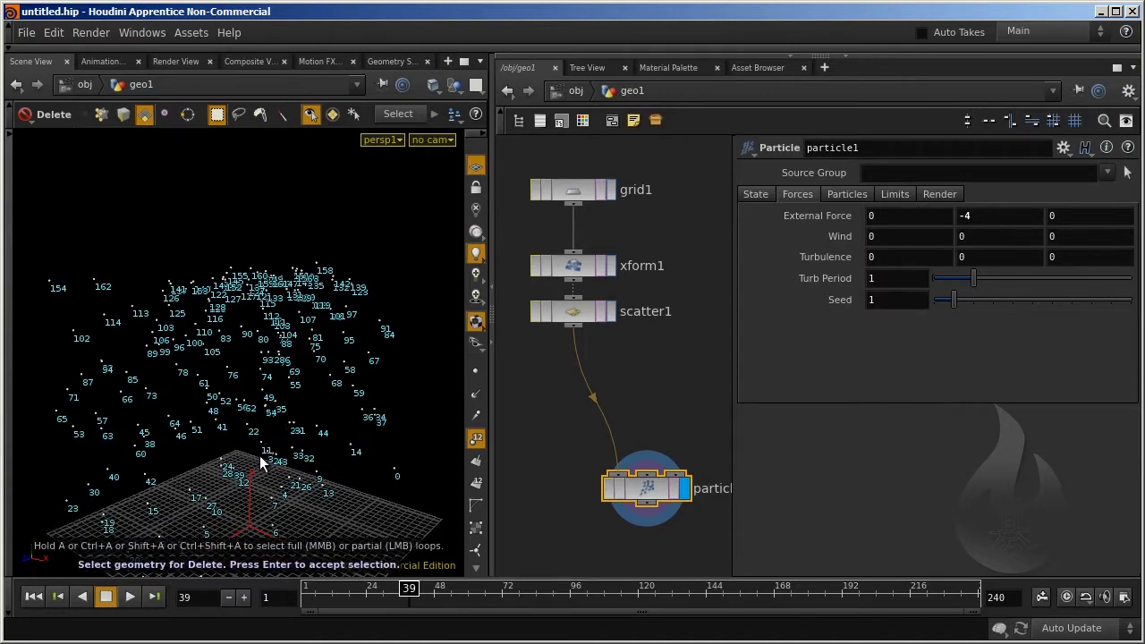
pyautogui.moveTo(268, 488)
pyautogui.mouseDown()
pyautogui.moveTo(254, 488)
pyautogui.moveTo(230, 434)
pyautogui.mouseUp()
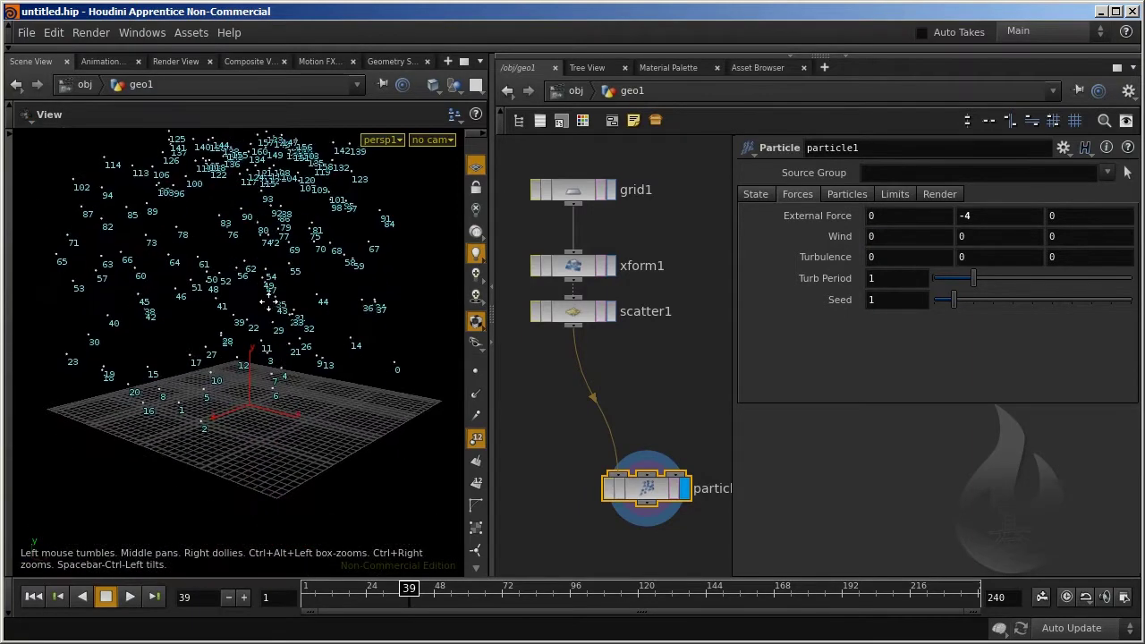
pyautogui.press('space')
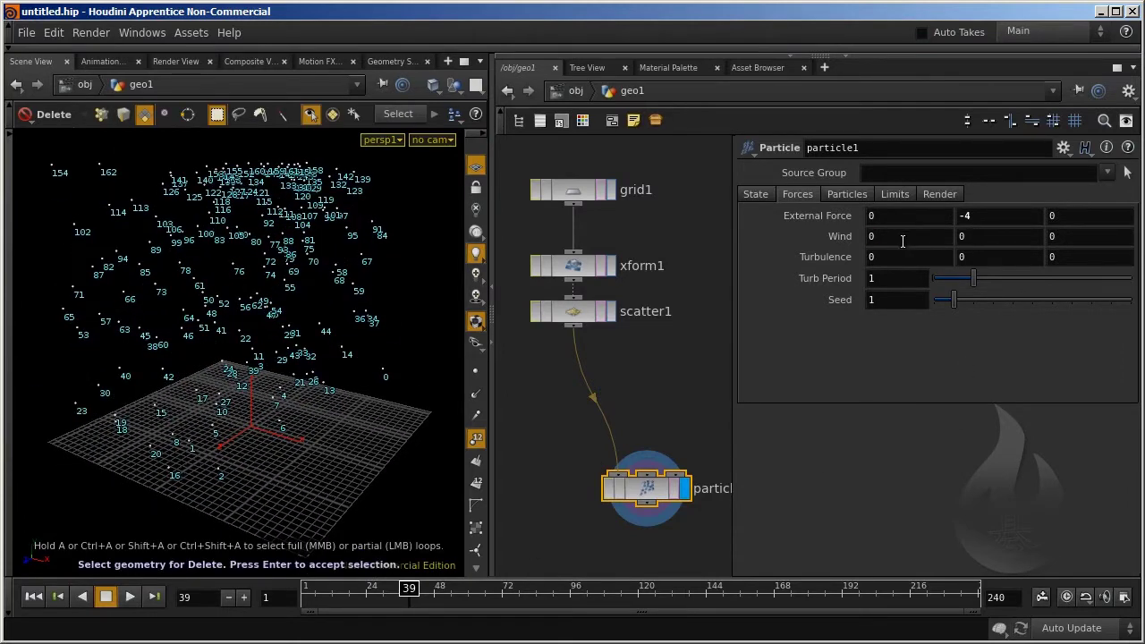
pyautogui.write('10')
pyautogui.press('Return')
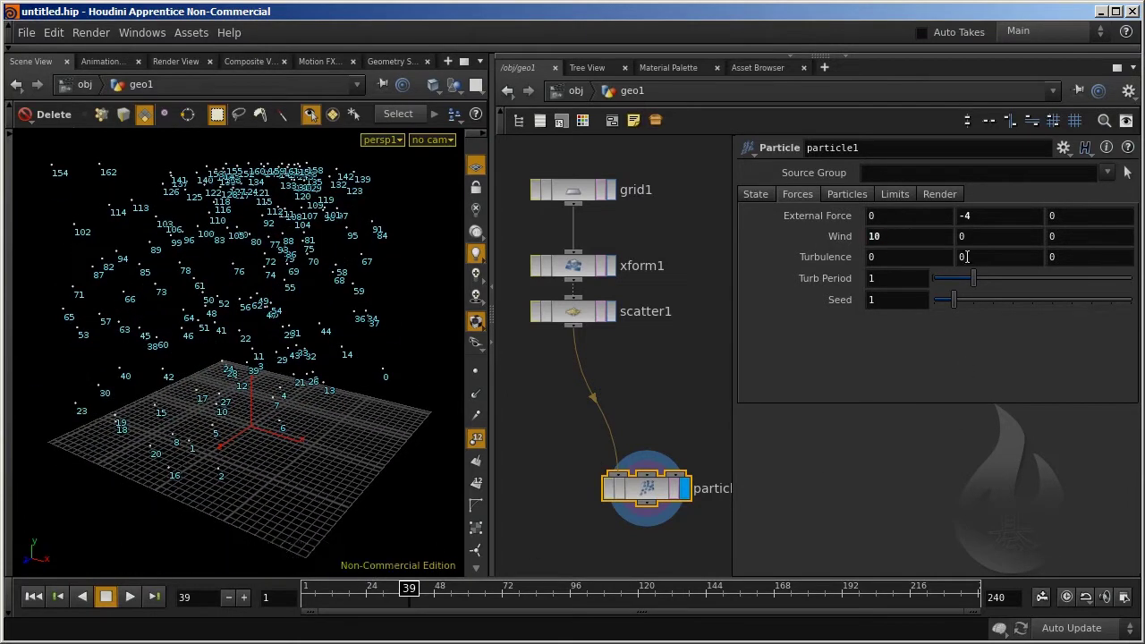
# Play the simulation from frame 1 to see the wind-blown particles, then rewind.
pyautogui.hotkey('ctrl', 'Up')
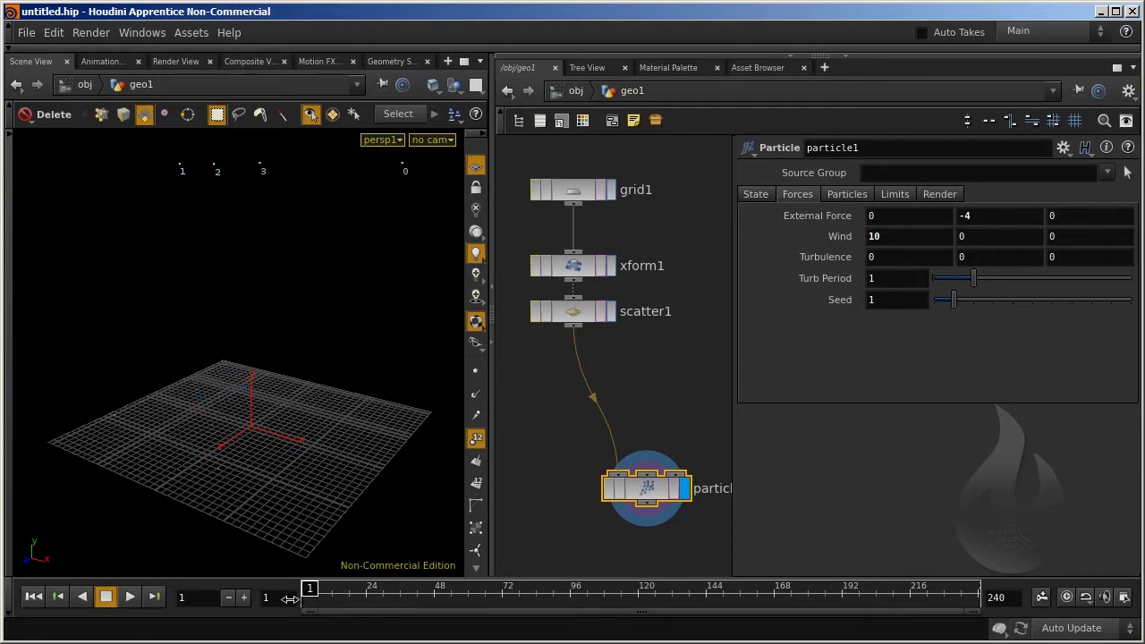
pyautogui.click(130, 597)
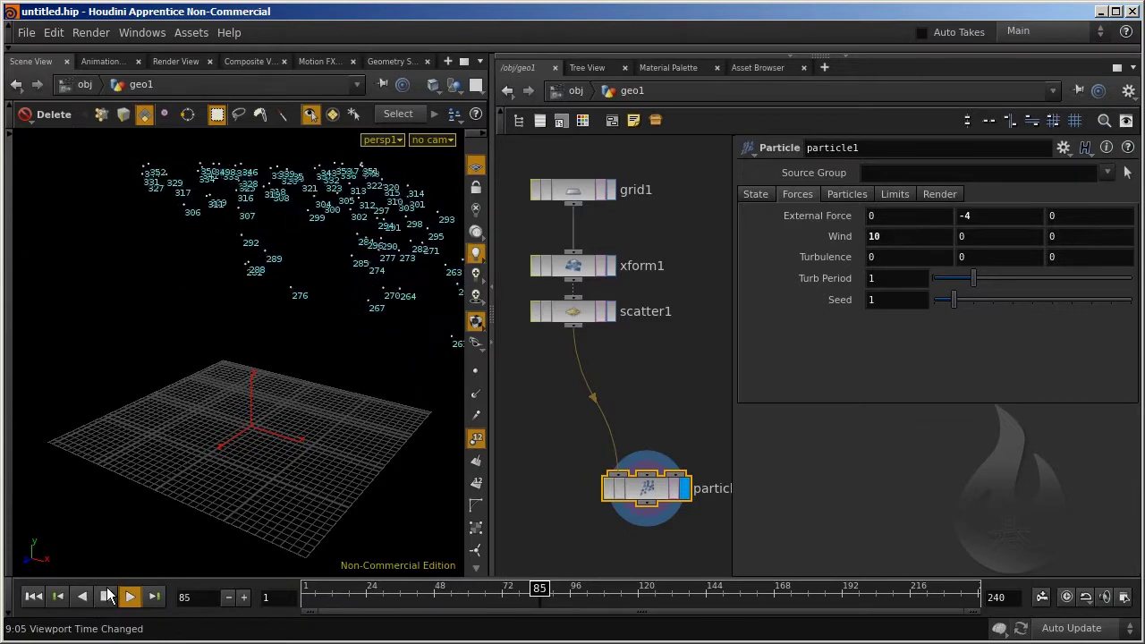
pyautogui.click(106, 597)
pyautogui.click(306, 588)
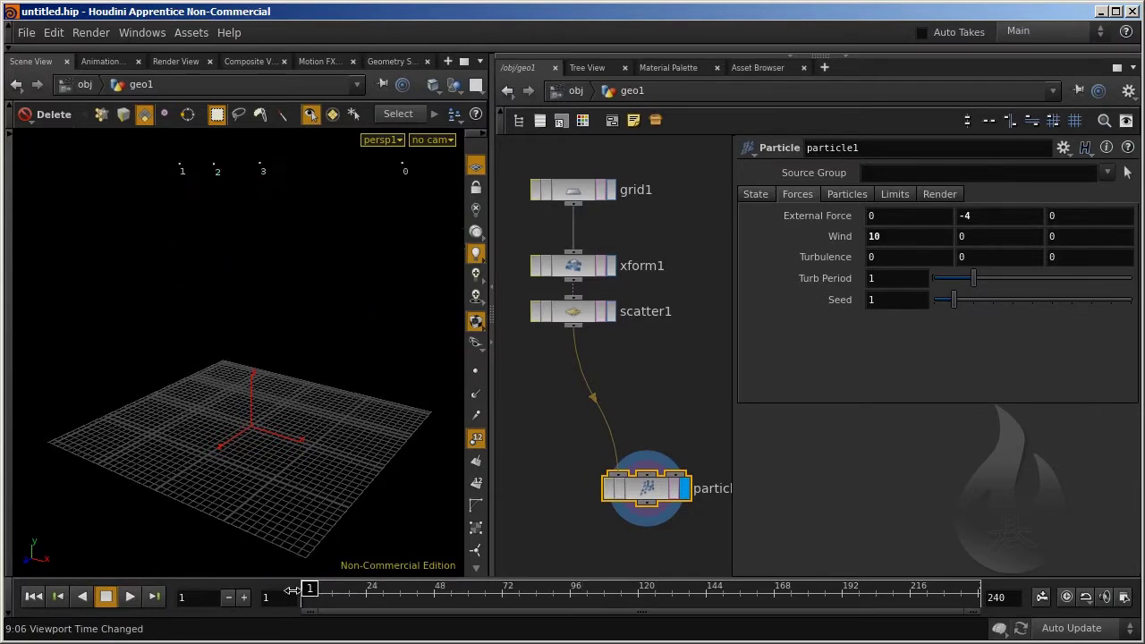
pyautogui.press('Escape')
pyautogui.moveTo(288, 369)
pyautogui.mouseDown()
pyautogui.moveTo(303, 328)
pyautogui.moveTo(310, 462)
pyautogui.moveTo(316, 414)
pyautogui.mouseUp()
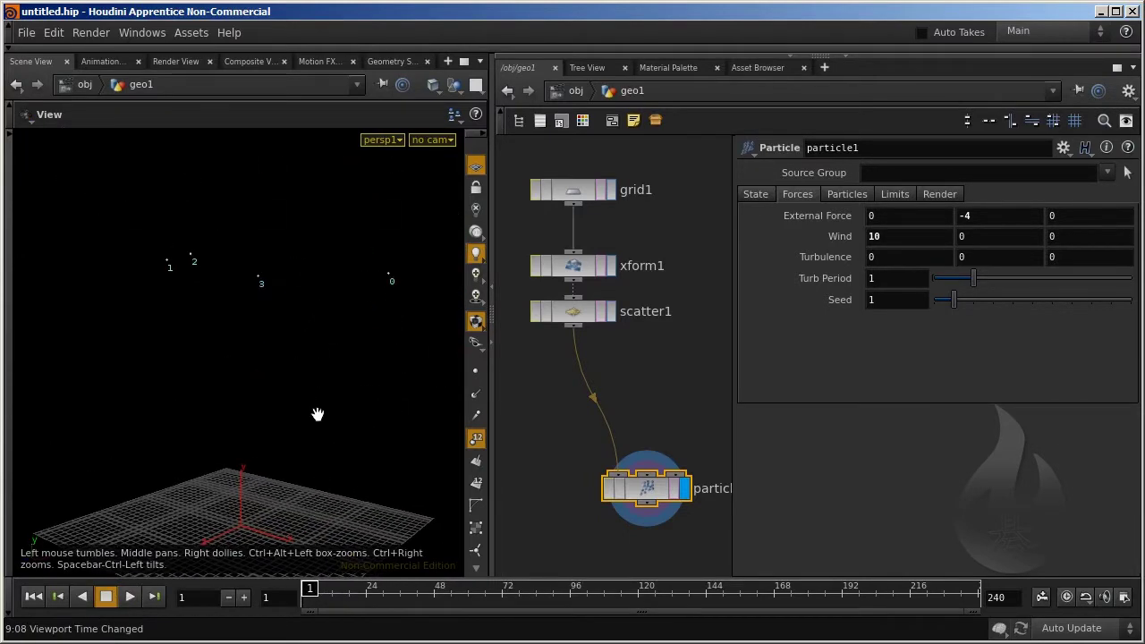
pyautogui.press('Delete')
# Hide the viewport point numbers and select the Wind X value for replacing.
pyautogui.click(477, 442)
pyautogui.moveTo(197, 269); pyautogui.dragTo(179, 333)
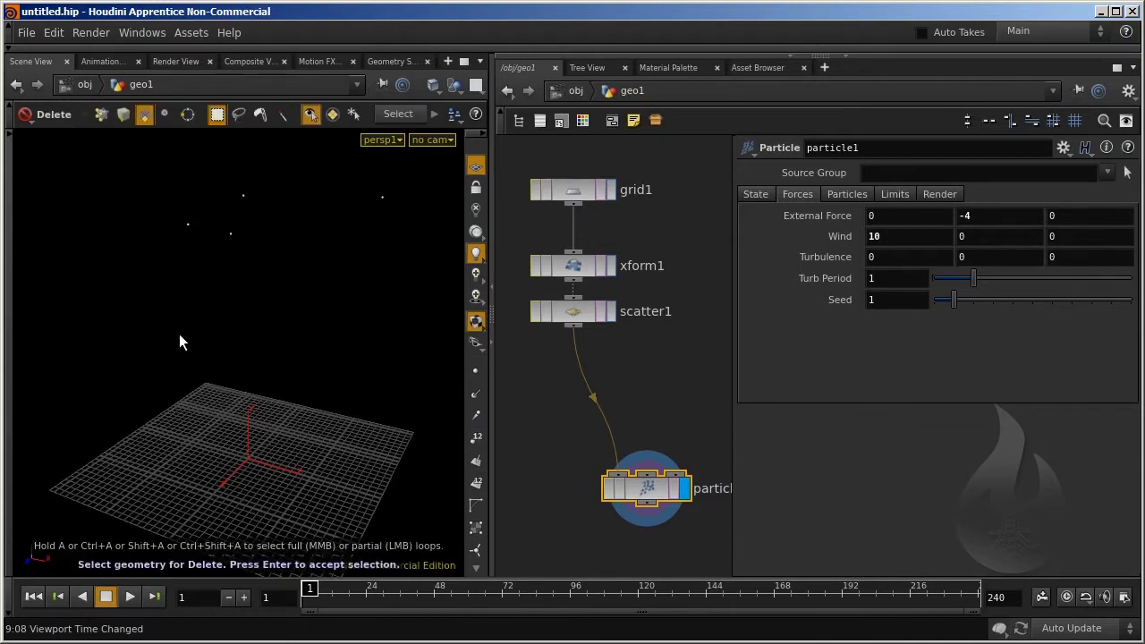
pyautogui.click(912, 246)
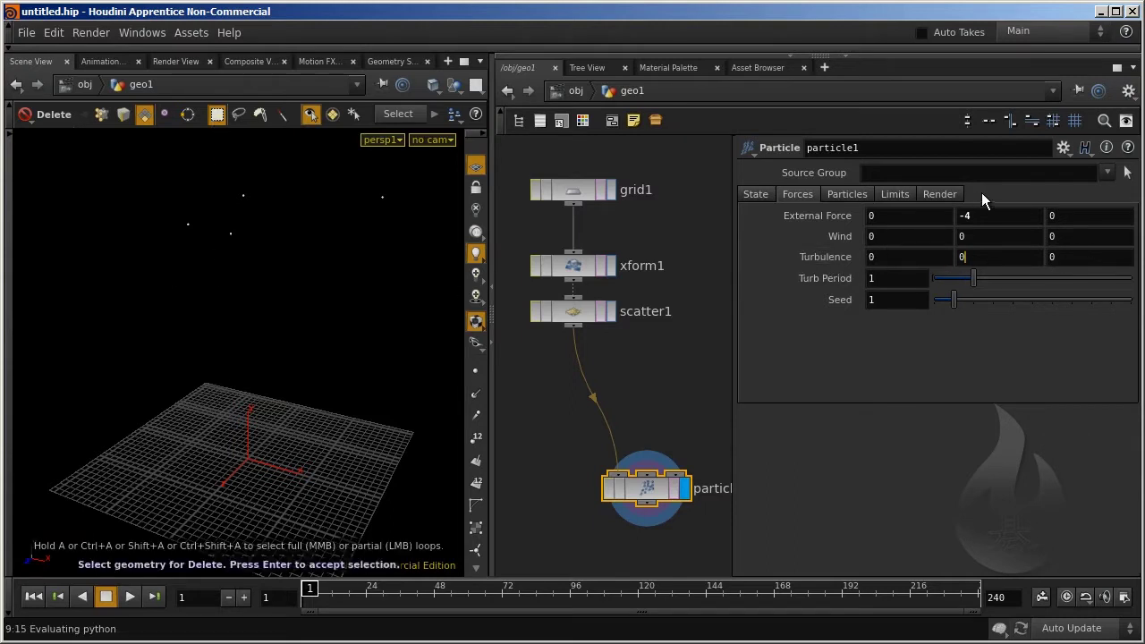
# Set Wind X to 2 and Turbulence Z to 10.
pyautogui.click(872, 235)
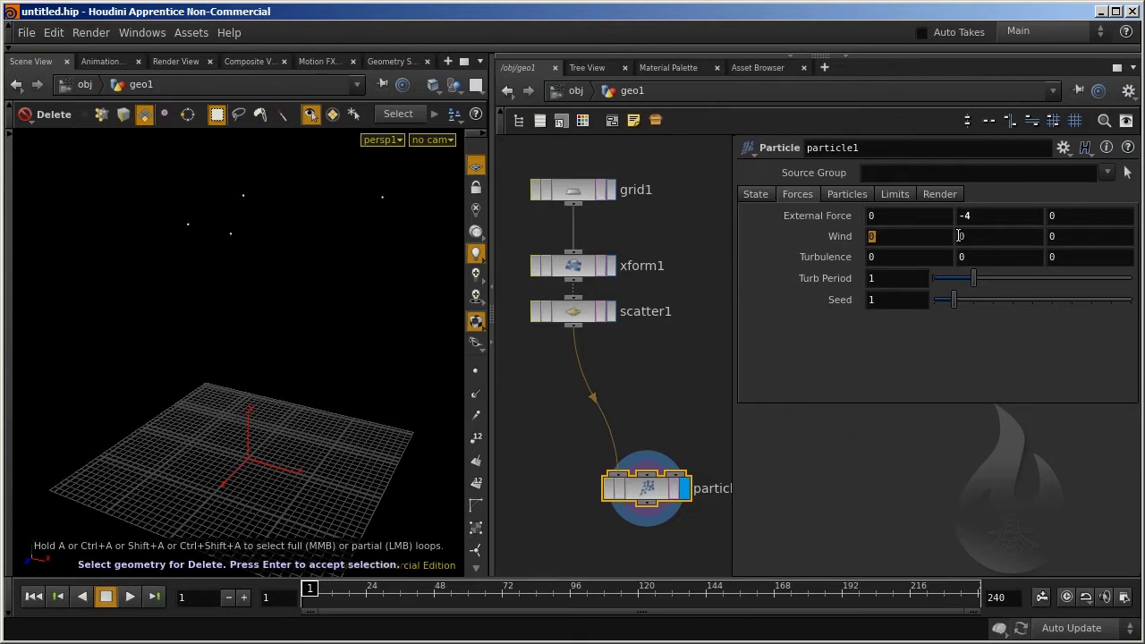
pyautogui.write('2')
pyautogui.press('Return')
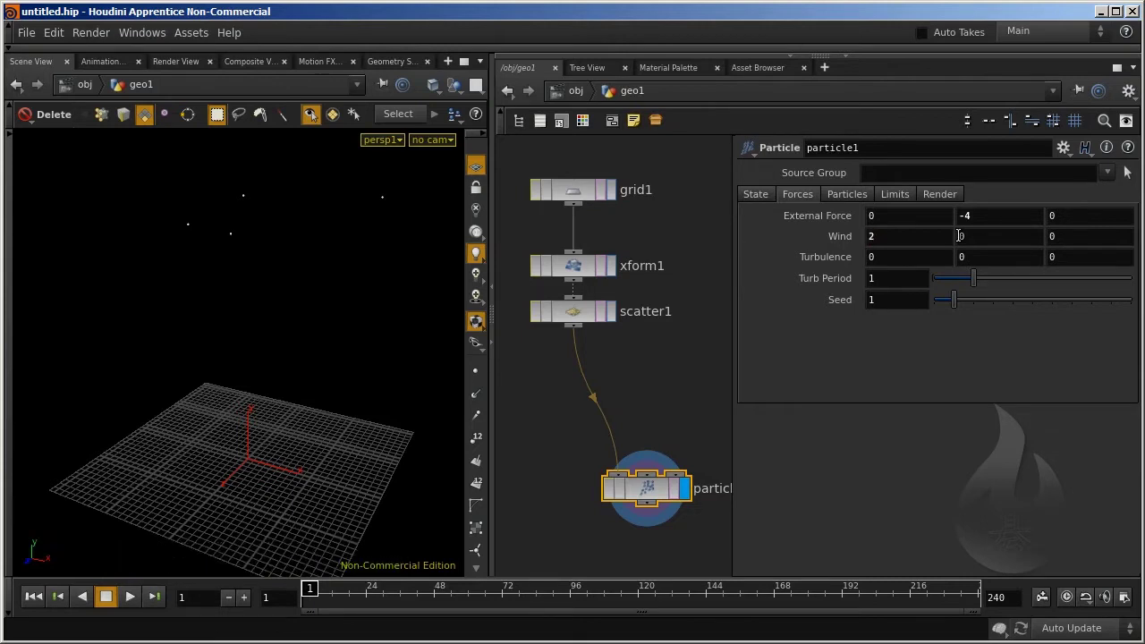
pyautogui.click(1074, 257)
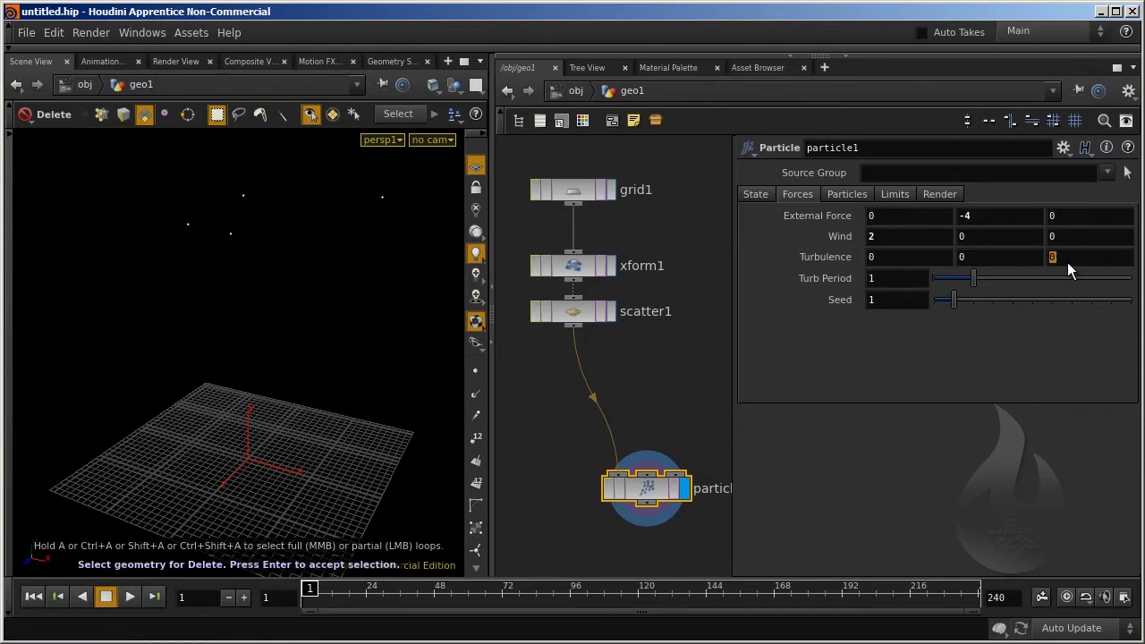
pyautogui.write('10')
pyautogui.press('Return')
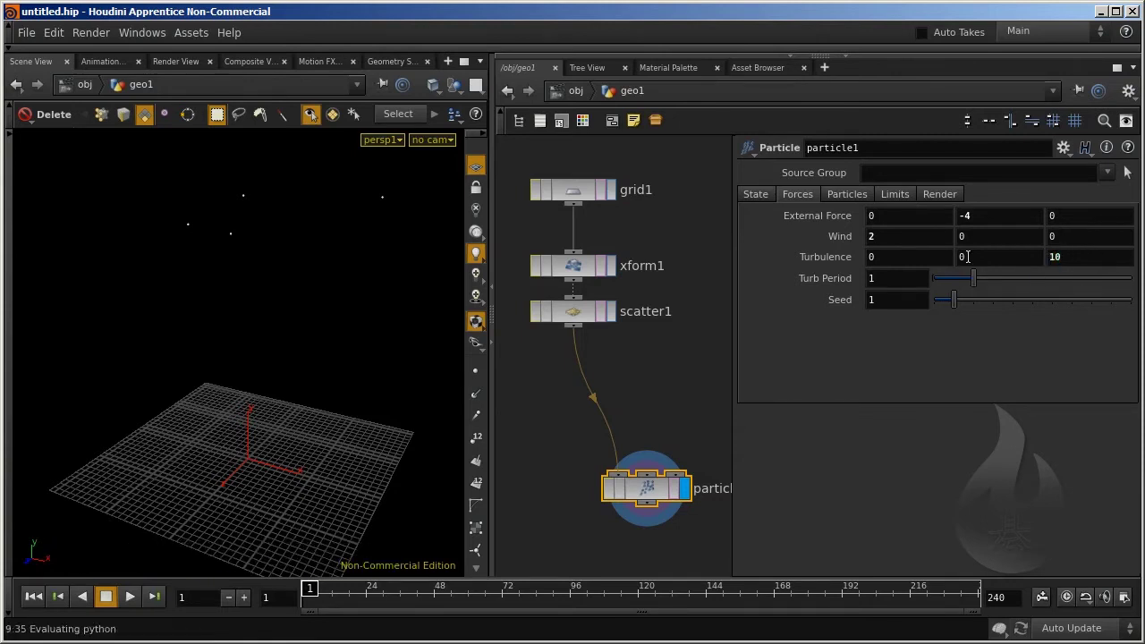
# Play the simulation and orbit around the swirling particles, then stop playback.
pyautogui.click(130, 596)
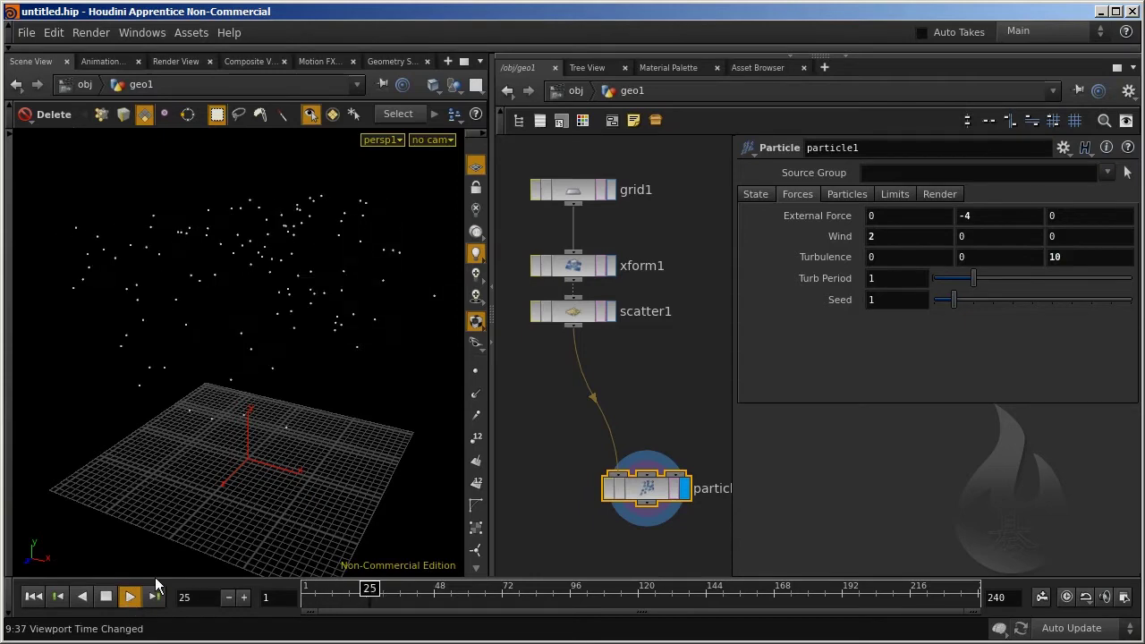
pyautogui.press('Escape')
pyautogui.moveTo(323, 313)
pyautogui.mouseDown()
pyautogui.moveTo(320, 334)
pyautogui.moveTo(338, 337)
pyautogui.moveTo(274, 481)
pyautogui.mouseUp()
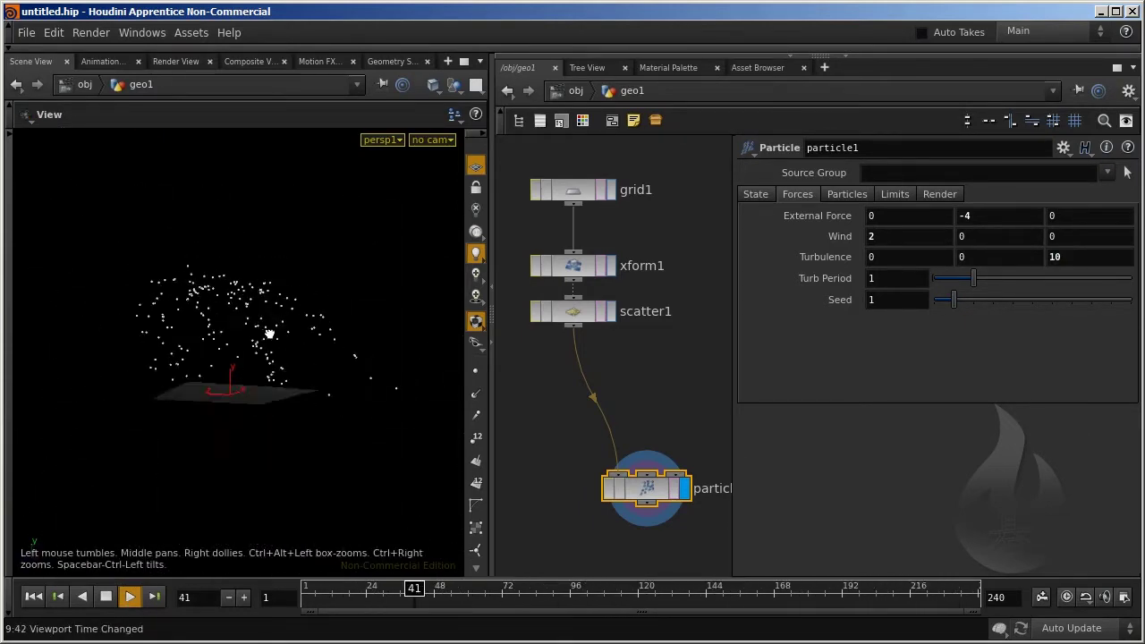
pyautogui.press('q')
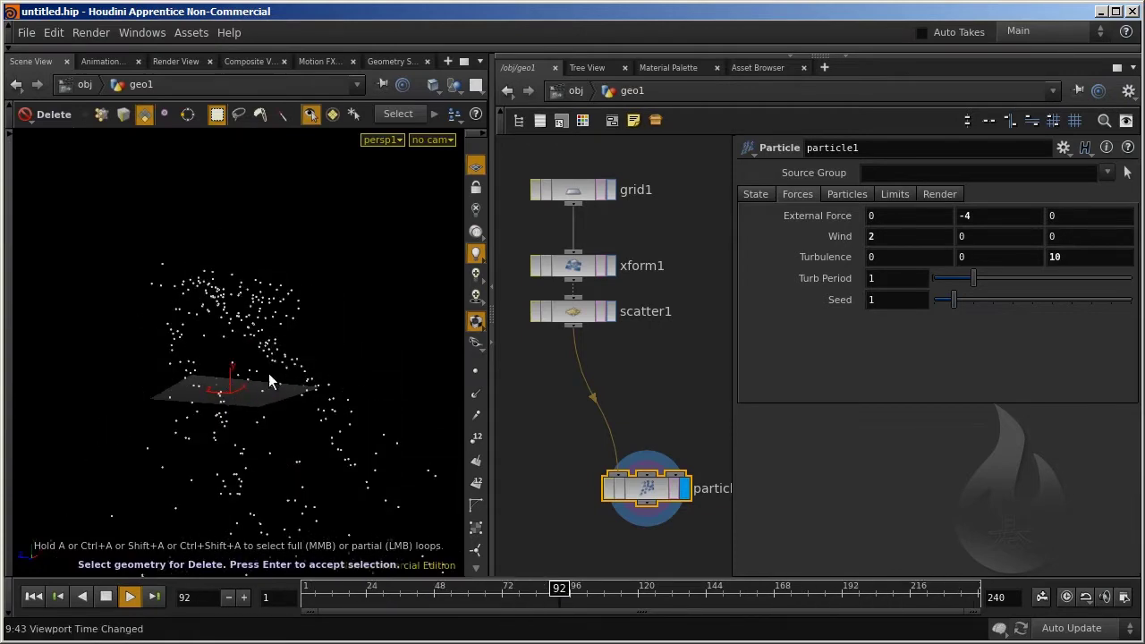
pyautogui.press('Escape')
pyautogui.moveTo(242, 238)
pyautogui.mouseDown()
pyautogui.moveTo(347, 308)
pyautogui.moveTo(348, 220)
pyautogui.moveTo(352, 391)
pyautogui.moveTo(340, 396)
pyautogui.mouseUp()
pyautogui.press('q')
pyautogui.click(105, 597)
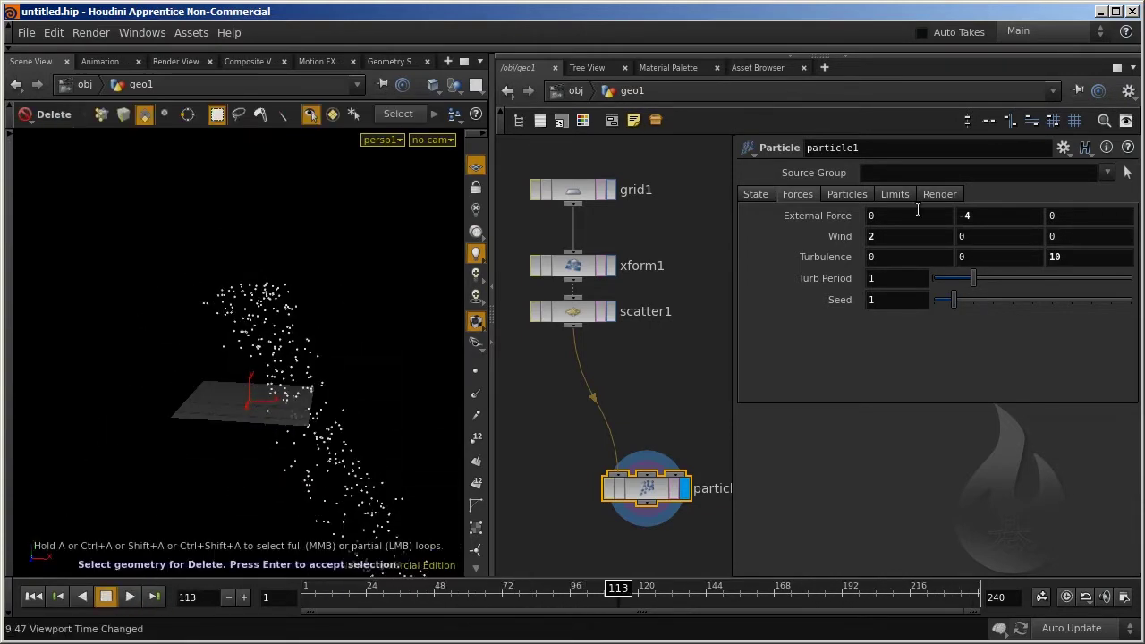
pyautogui.click(840, 194)
pyautogui.moveTo(821, 353)
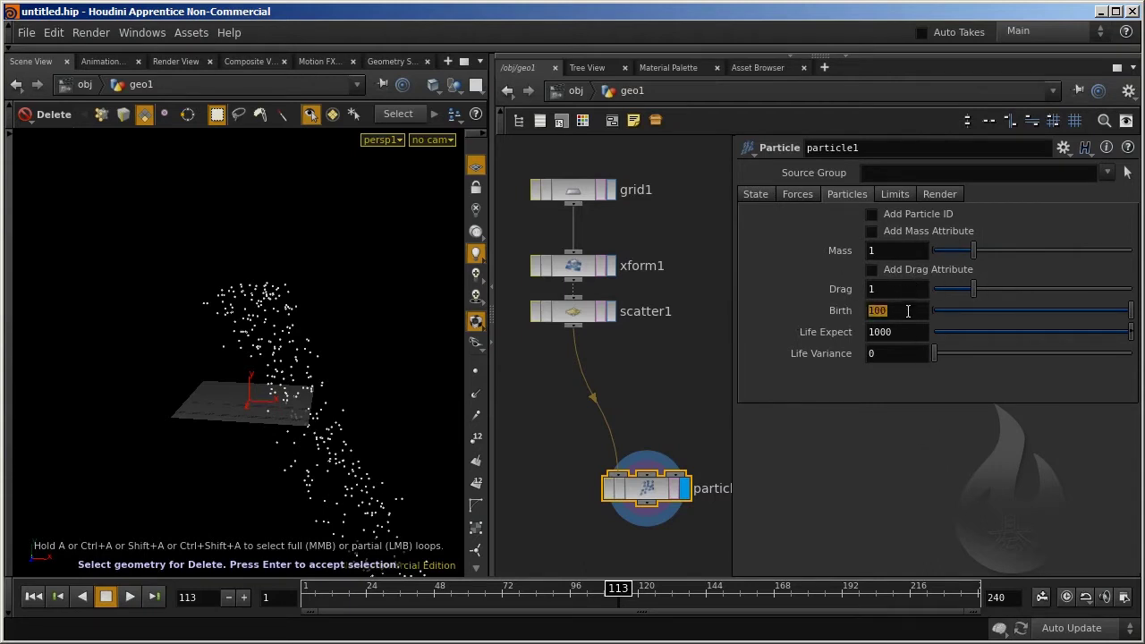
# Set Life Expect to 1 and replay the simulation to see the short-lived particles.
pyautogui.press('Tab')
pyautogui.write('1')
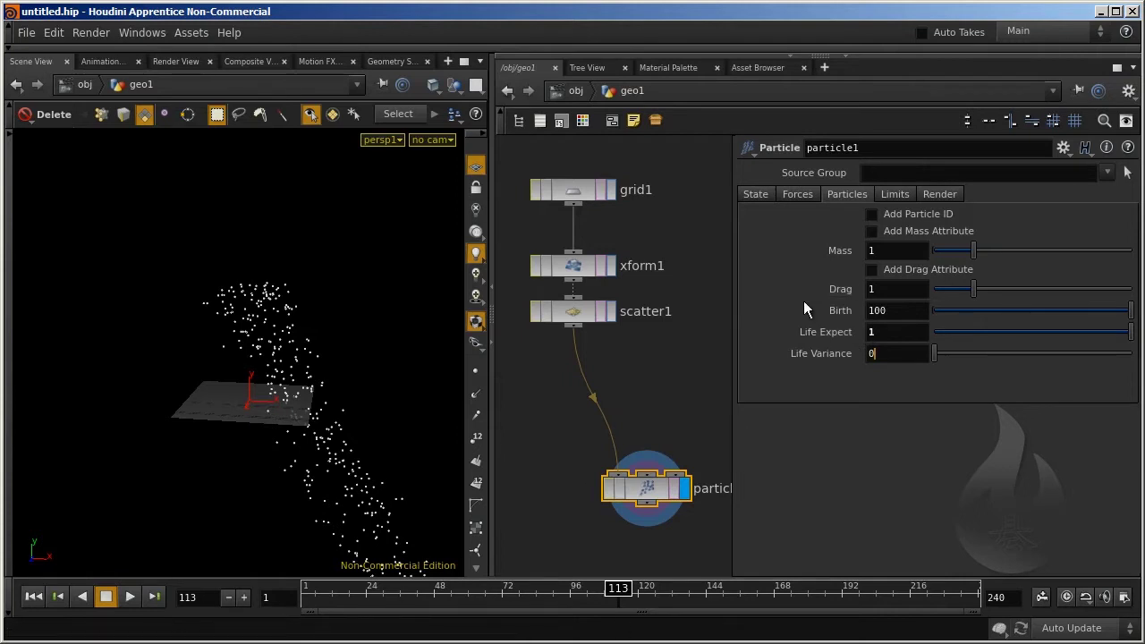
pyautogui.moveTo(627, 594); pyautogui.dragTo(272, 596)
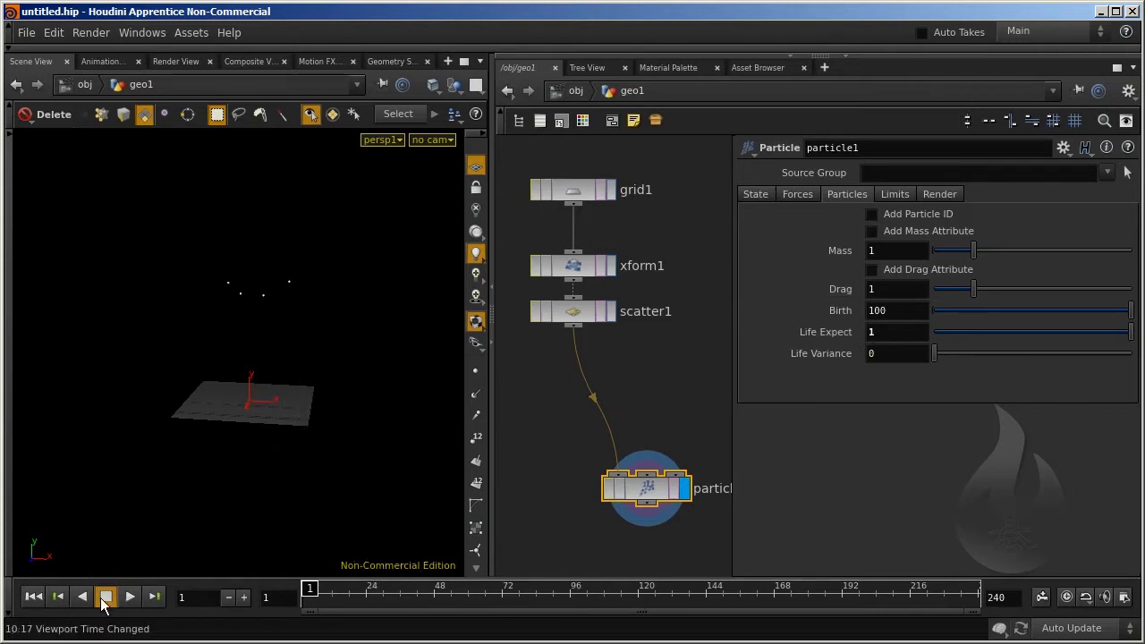
pyautogui.click(133, 598)
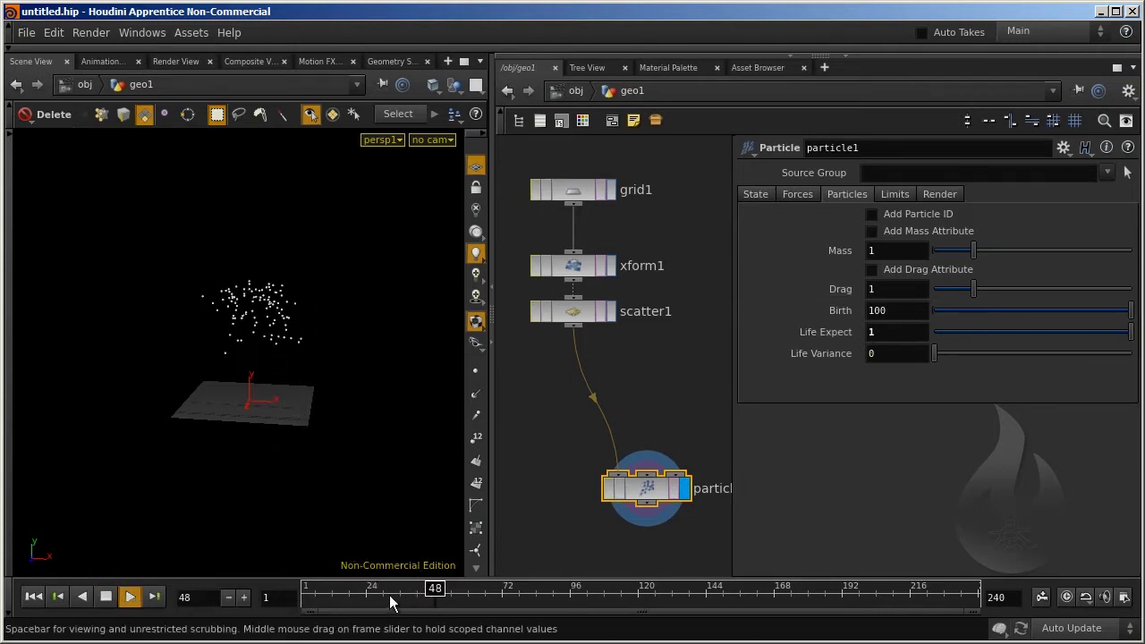
pyautogui.click(105, 597)
pyautogui.moveTo(349, 593)
pyautogui.mouseDown()
pyautogui.moveTo(336, 590)
pyautogui.moveTo(555, 593)
pyautogui.mouseUp()
pyautogui.click(895, 194)
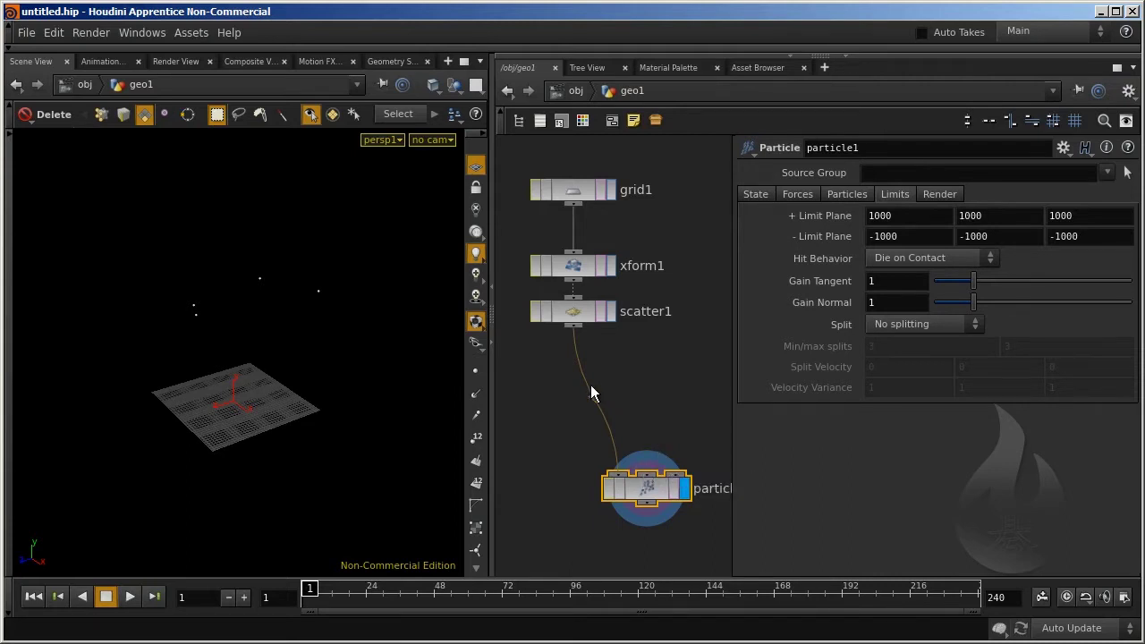
# Add a new Grid node, grid2, to the geo1 network.
pyautogui.scroll(-3, 591, 392)
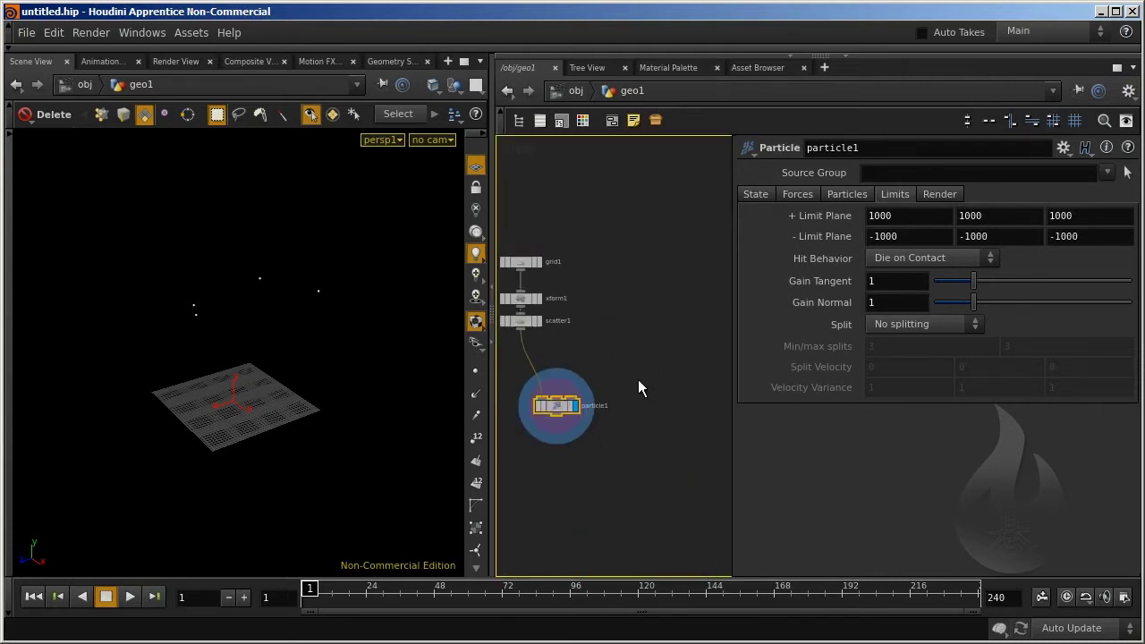
pyautogui.scroll(-1, 631, 358)
pyautogui.rightClick(618, 291)
pyautogui.click(612, 252)
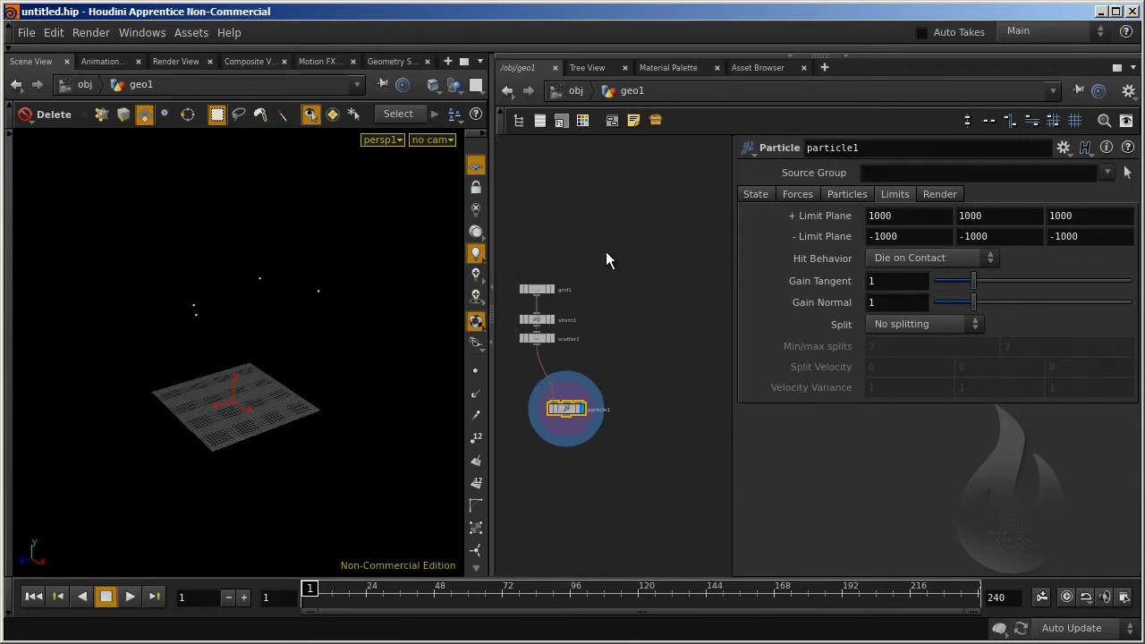
pyautogui.press('Tab')
pyautogui.write('gr')
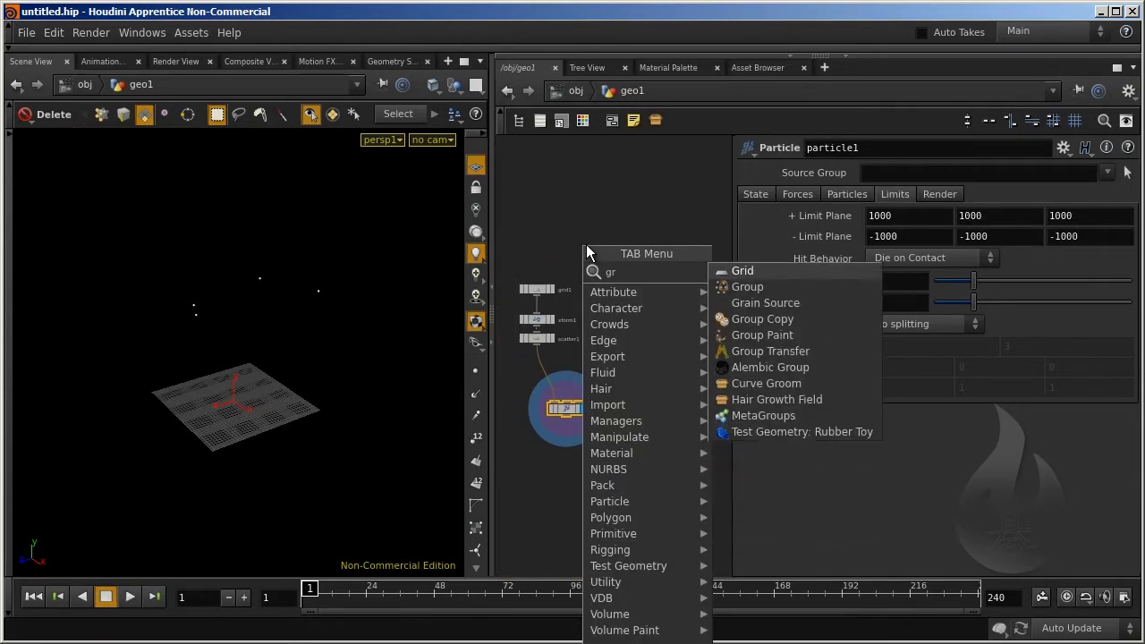
pyautogui.write('id')
pyautogui.press('Return')
pyautogui.click(586, 245)
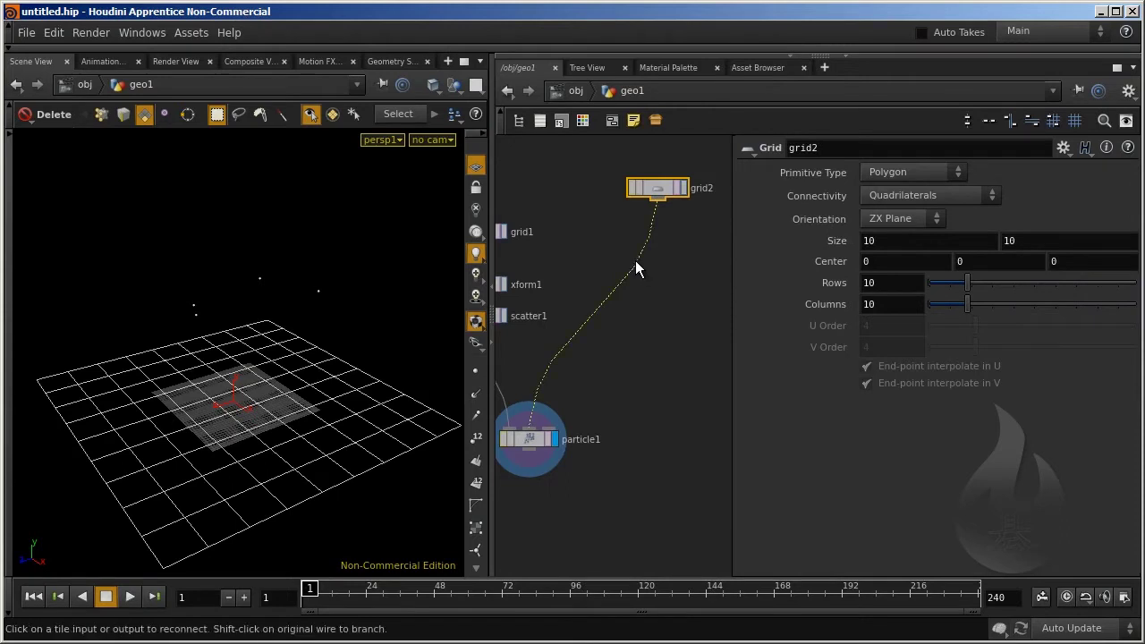
# Chain a Mountain node and then a Subdivide node below grid2.
pyautogui.press('Tab')
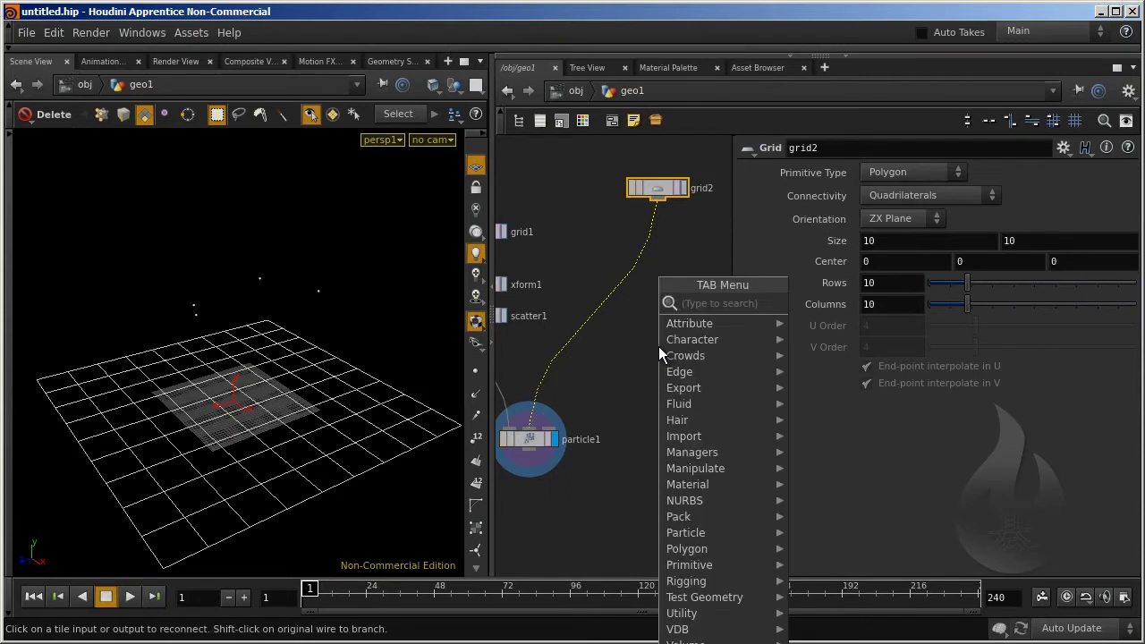
pyautogui.write('mount')
pyautogui.press('Return')
pyautogui.click(672, 349)
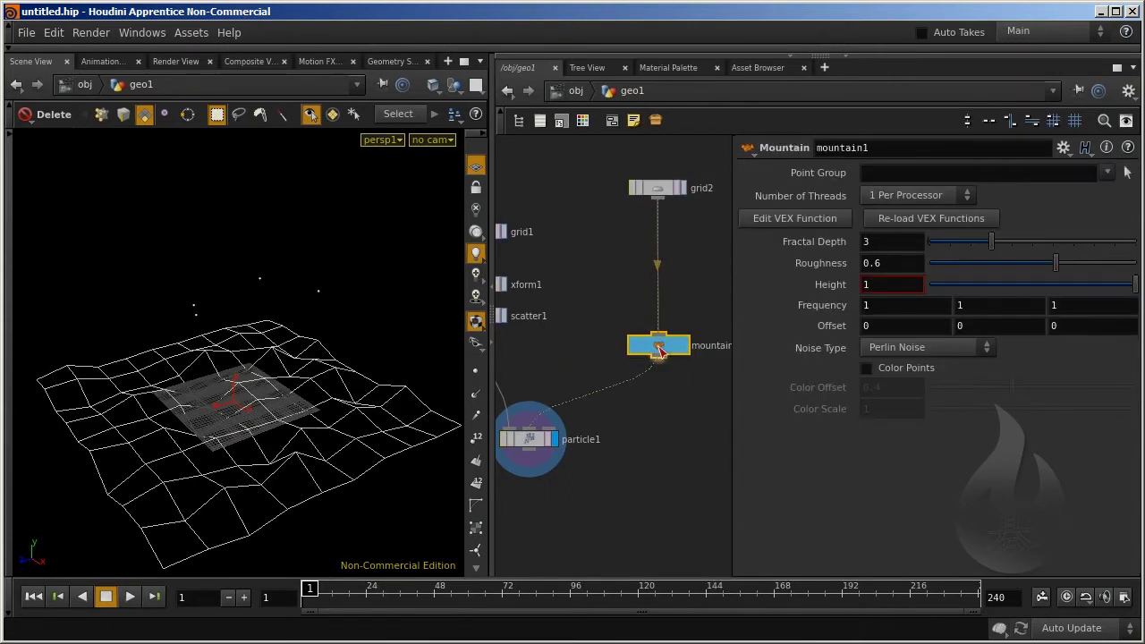
pyautogui.moveTo(671, 349); pyautogui.dragTo(671, 272)
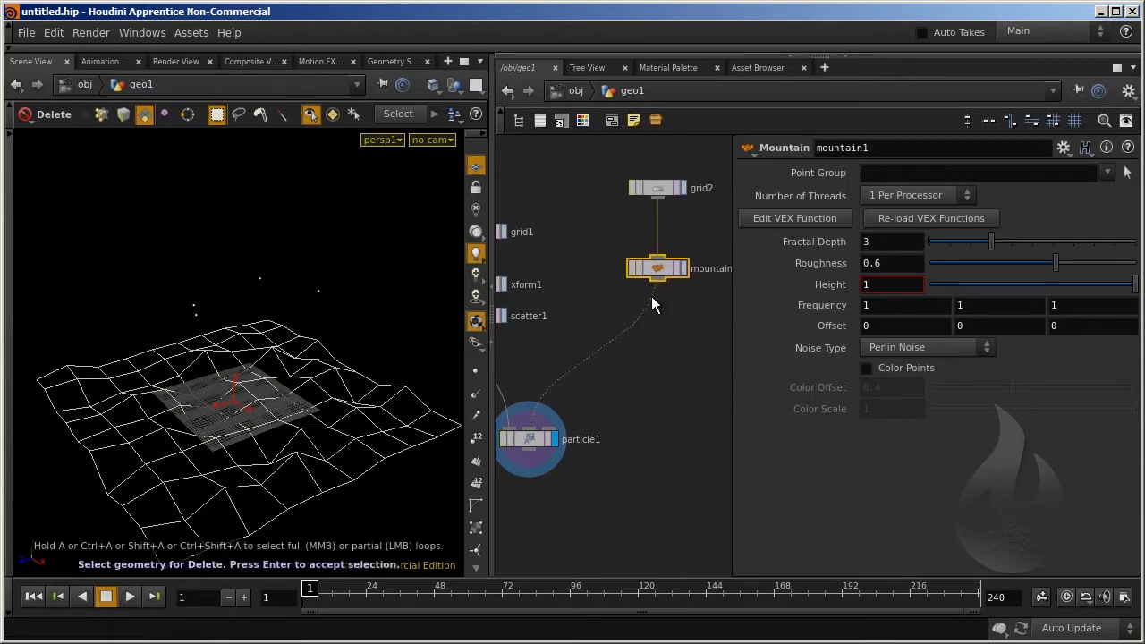
pyautogui.press('Tab')
pyautogui.write('s')
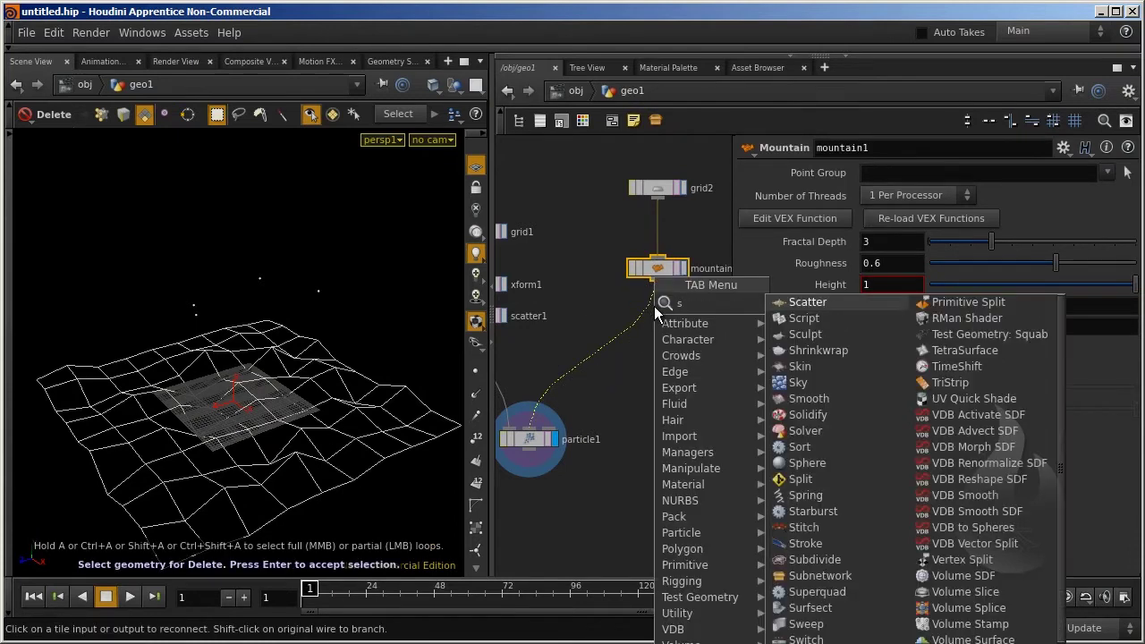
pyautogui.write('u')
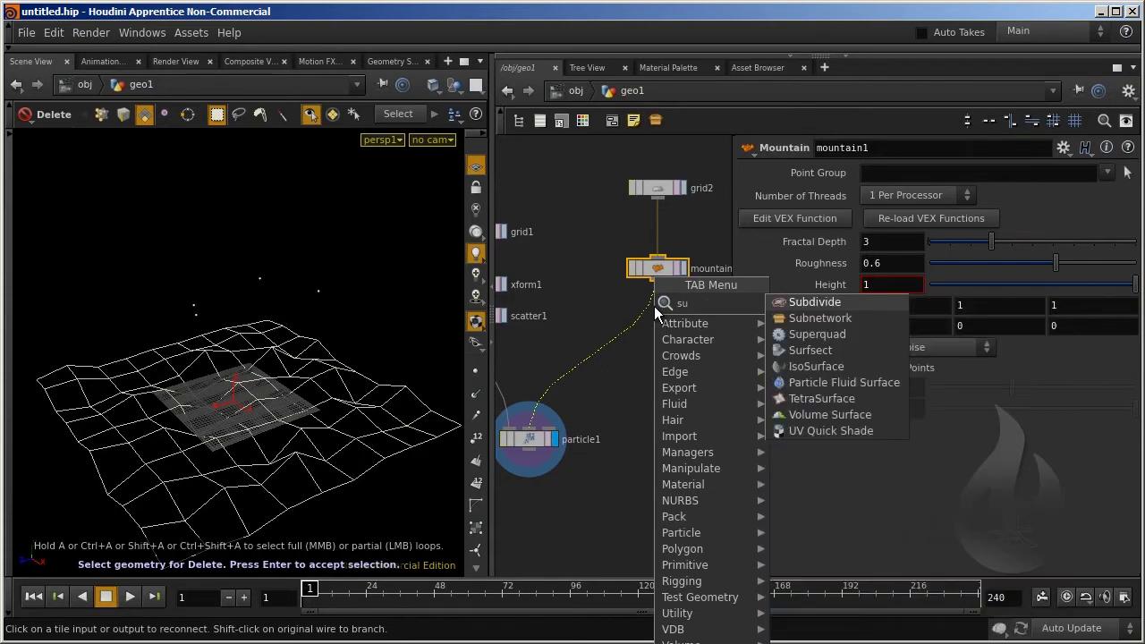
pyautogui.press('Return')
pyautogui.click(654, 306)
# Add a PolyExtrude node (polyextrude1) below subdivide1 in the network.
pyautogui.moveTo(654, 309); pyautogui.dragTo(664, 311)
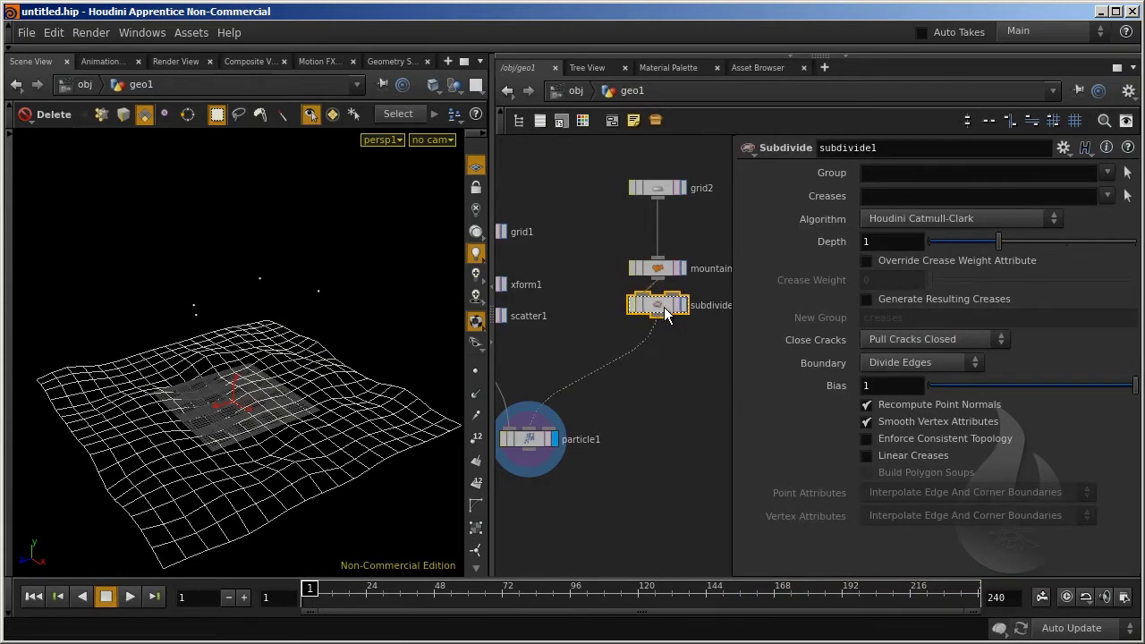
pyautogui.press('Tab')
pyautogui.write('po')
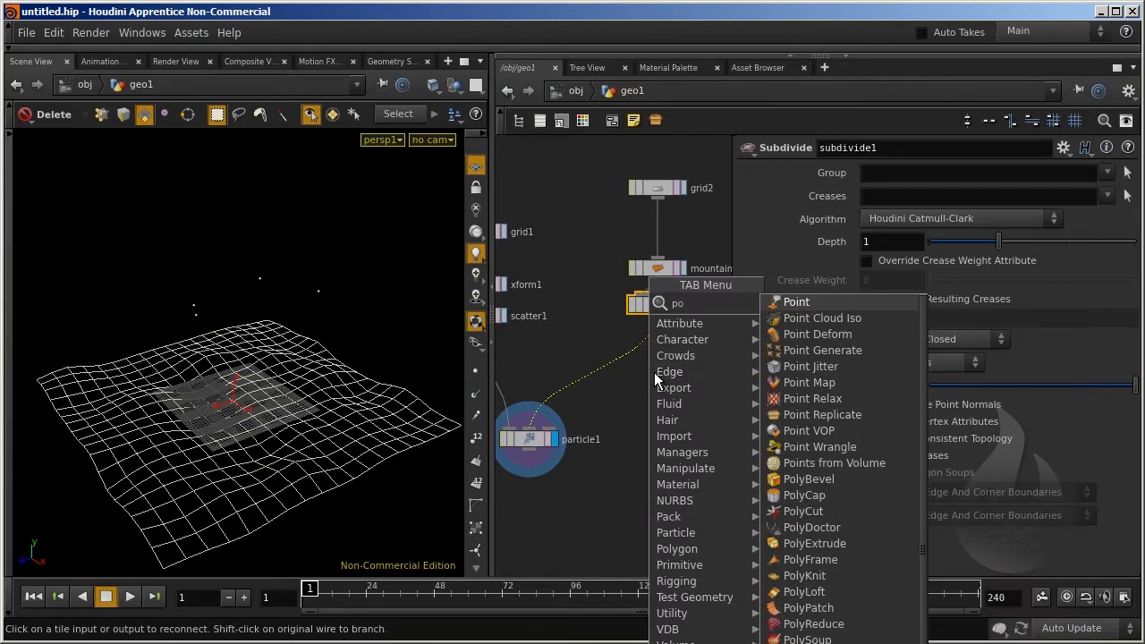
pyautogui.write('ly')
pyautogui.press('Escape')
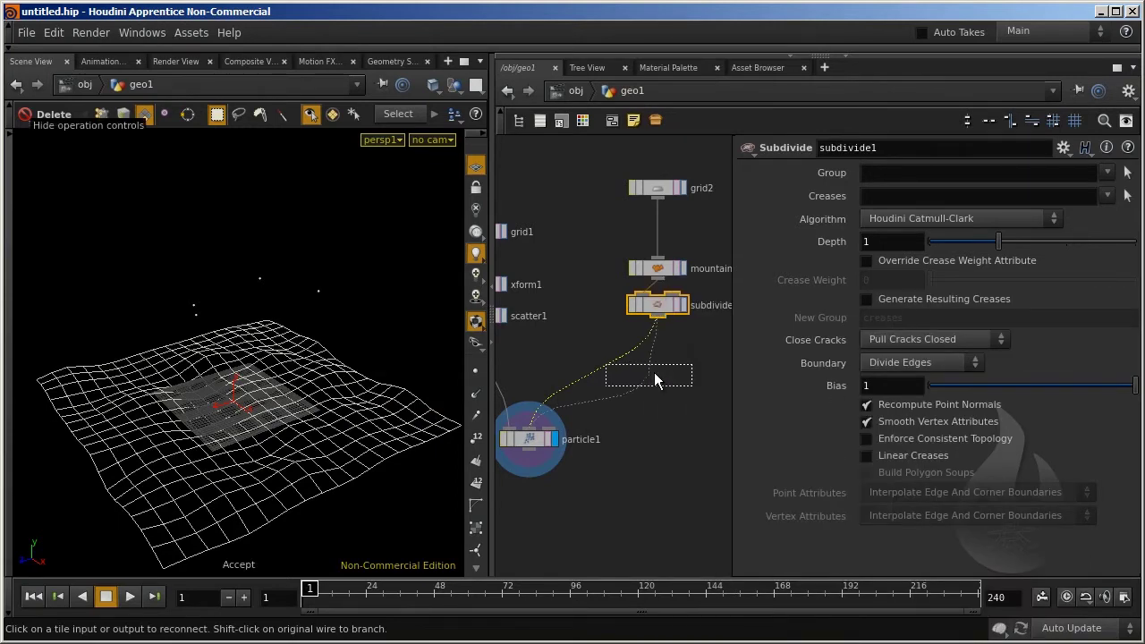
pyautogui.click(659, 378)
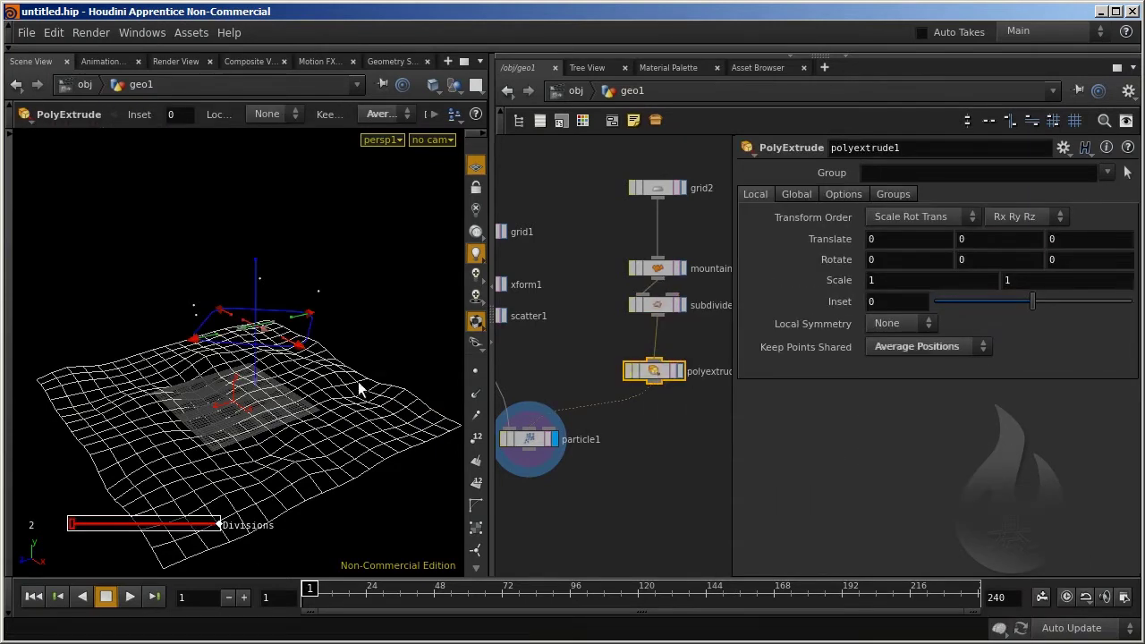
# Set the extrusion's Translate Z offset to 0.1 to give the terrain thickness.
pyautogui.moveTo(358, 381); pyautogui.dragTo(340, 349)
pyautogui.middleClick(1067, 239)
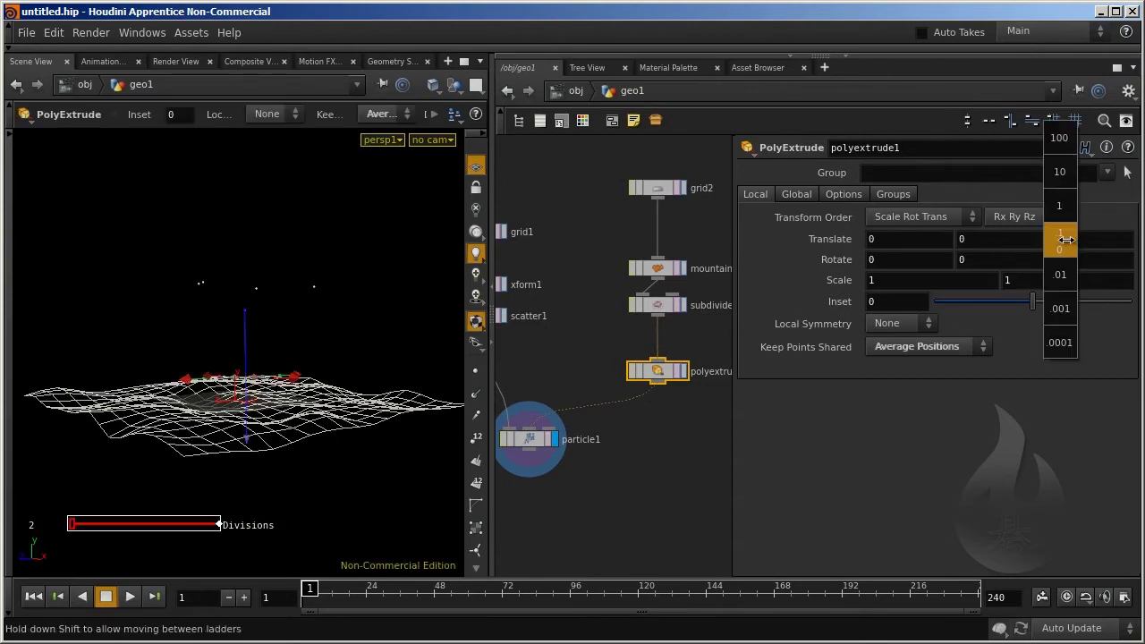
pyautogui.moveTo(1067, 239); pyautogui.dragTo(1086, 240, button='middle')
pyautogui.moveTo(258, 401); pyautogui.dragTo(310, 361)
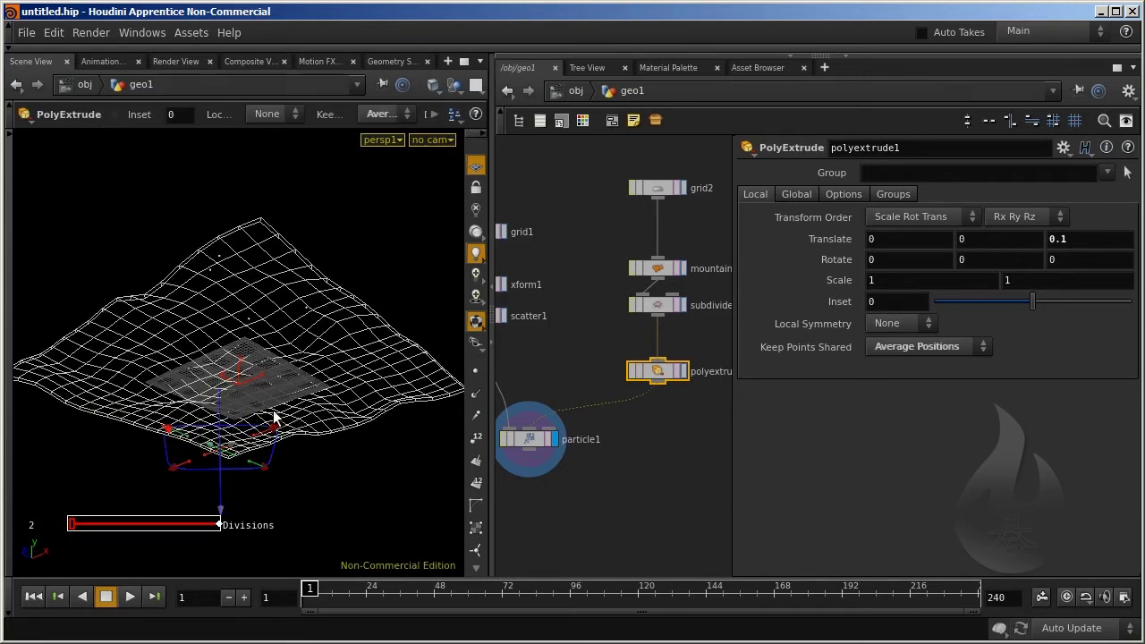
# Enable Output Back on polyextrude1's Options tab.
pyautogui.click(839, 196)
pyautogui.click(800, 196)
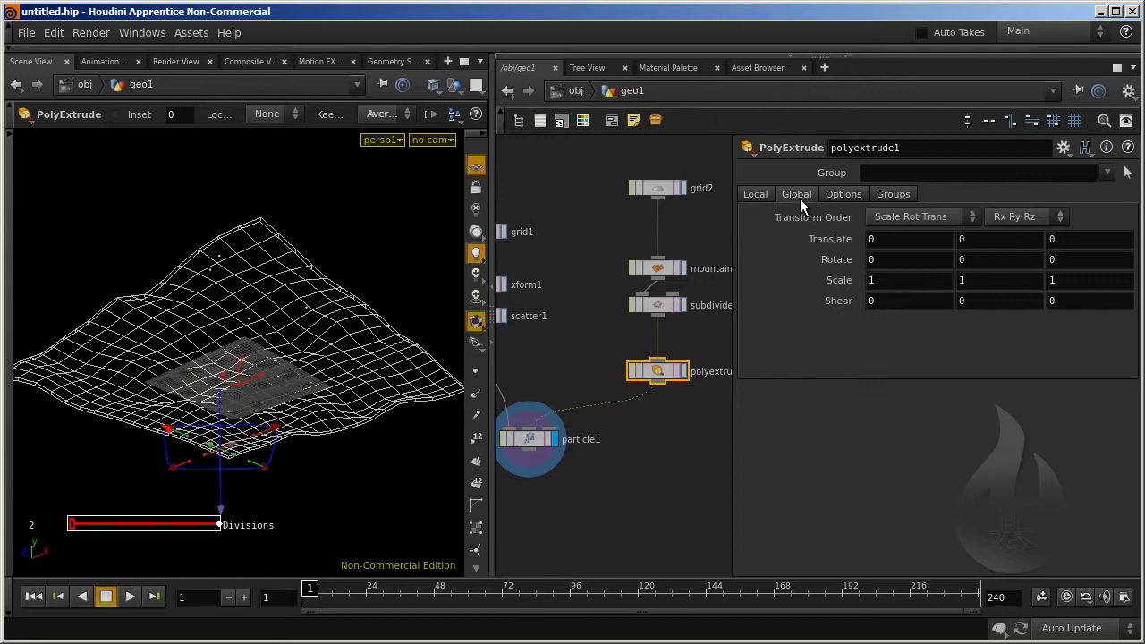
pyautogui.click(848, 195)
pyautogui.click(896, 253)
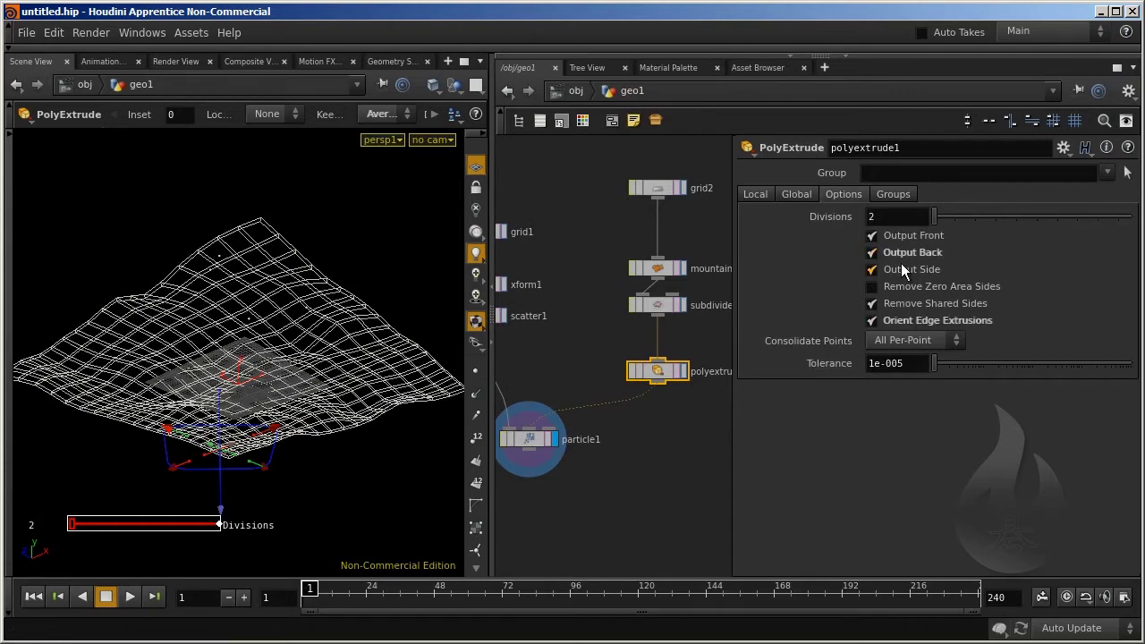
pyautogui.press('Escape')
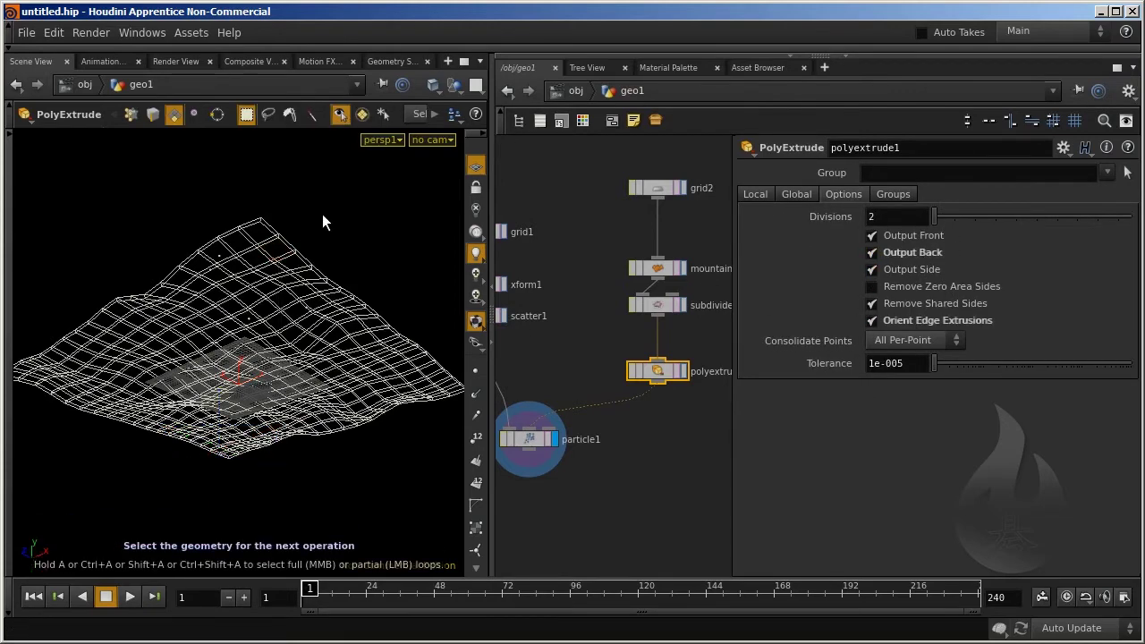
pyautogui.press('Escape')
pyautogui.moveTo(322, 214)
pyautogui.mouseDown()
pyautogui.moveTo(337, 202)
pyautogui.moveTo(302, 207)
pyautogui.moveTo(298, 229)
pyautogui.mouseUp()
pyautogui.press('Return')
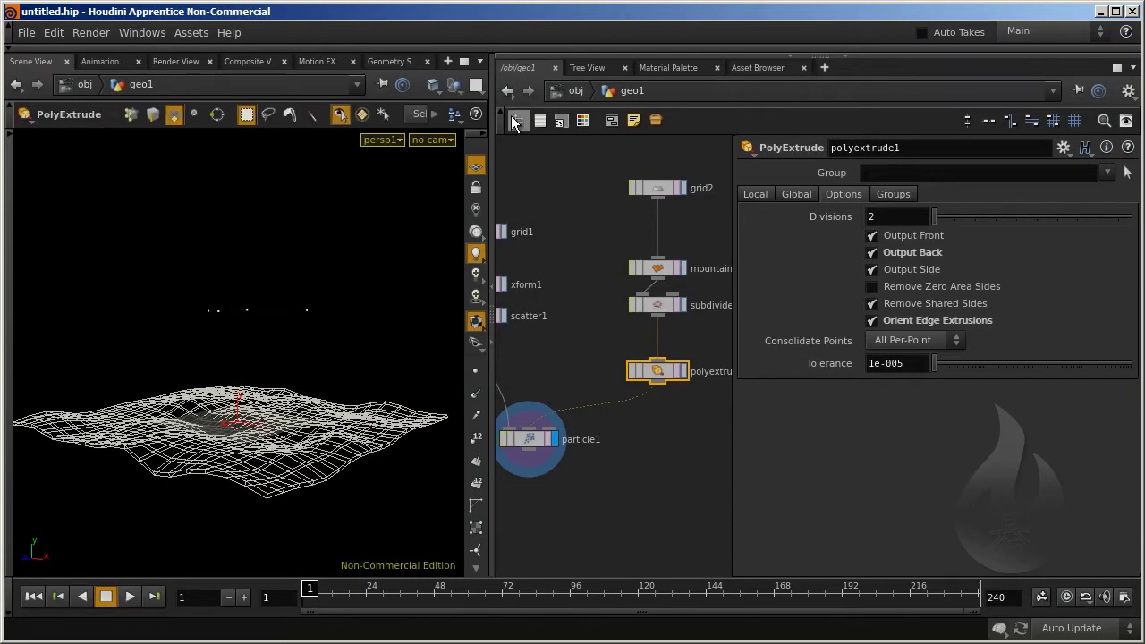
# Widen the viewport and switch shading to Flat Shaded, then back to Wireframe.
pyautogui.moveTo(492, 130); pyautogui.dragTo(642, 130)
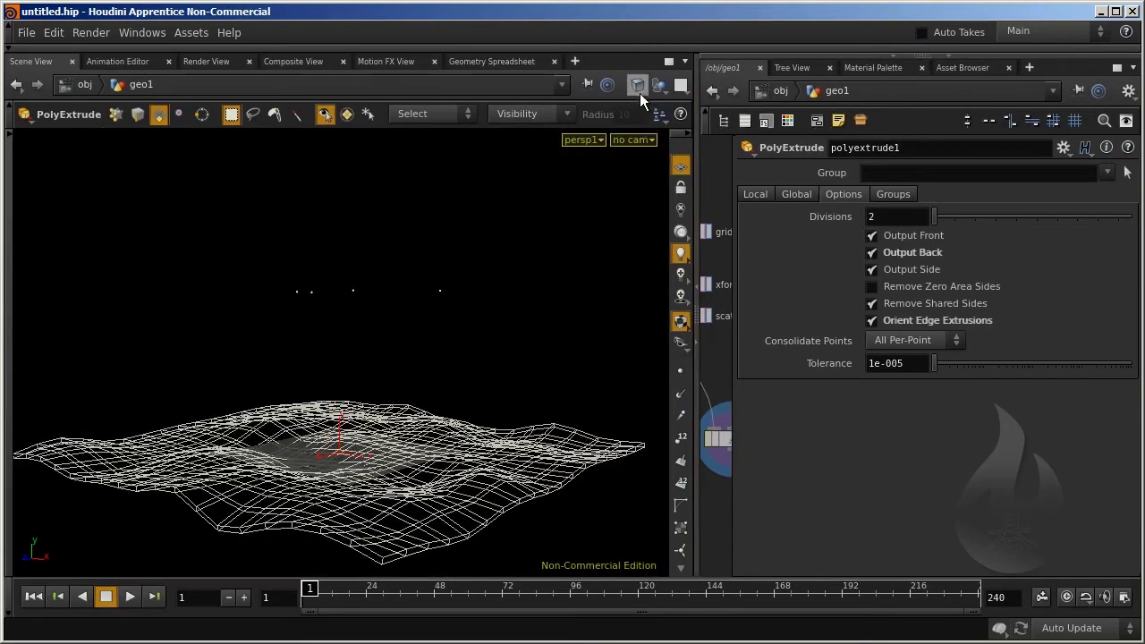
pyautogui.click(636, 88)
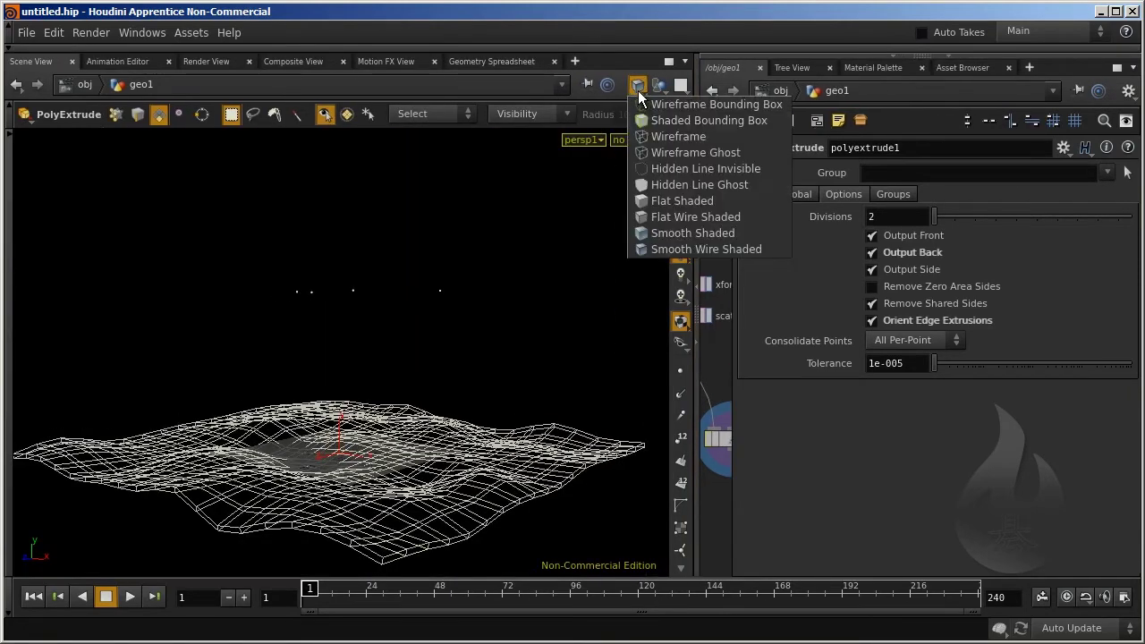
pyautogui.click(670, 201)
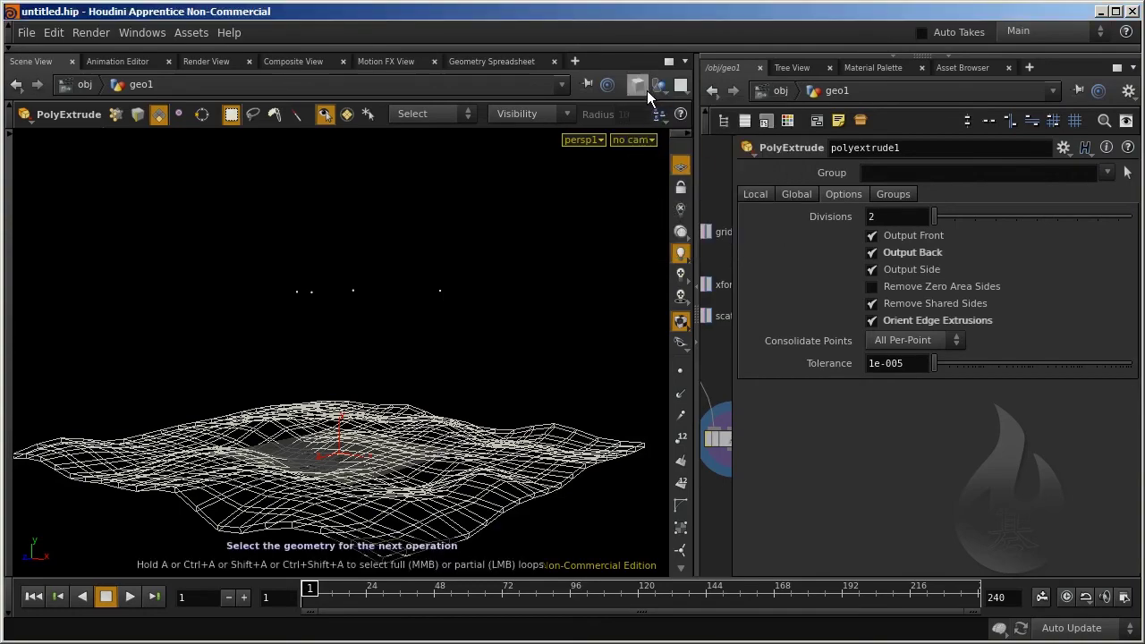
pyautogui.click(645, 90)
pyautogui.click(667, 208)
pyautogui.press('Escape')
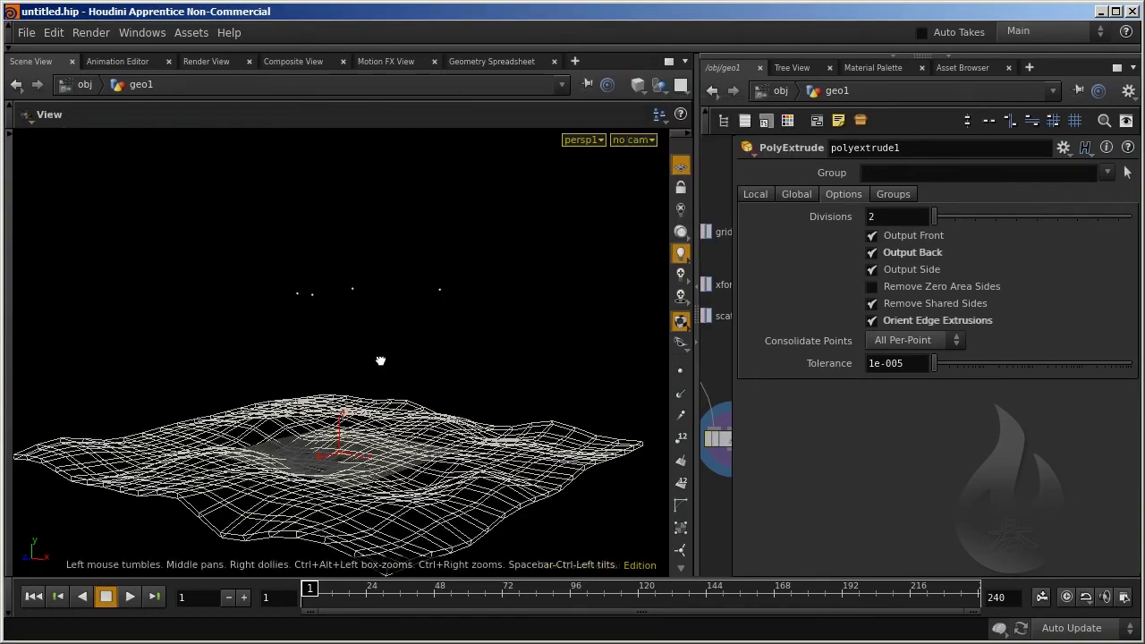
pyautogui.moveTo(380, 361)
pyautogui.mouseDown()
pyautogui.moveTo(396, 379)
pyautogui.moveTo(221, 208)
pyautogui.mouseUp()
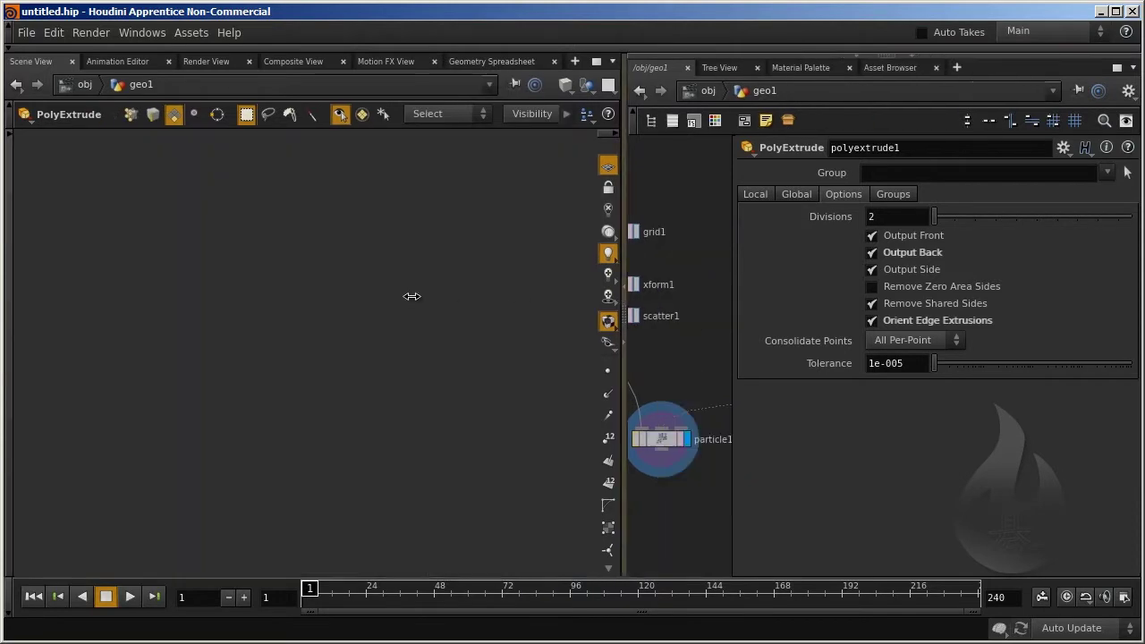
pyautogui.moveTo(699, 304); pyautogui.dragTo(426, 340)
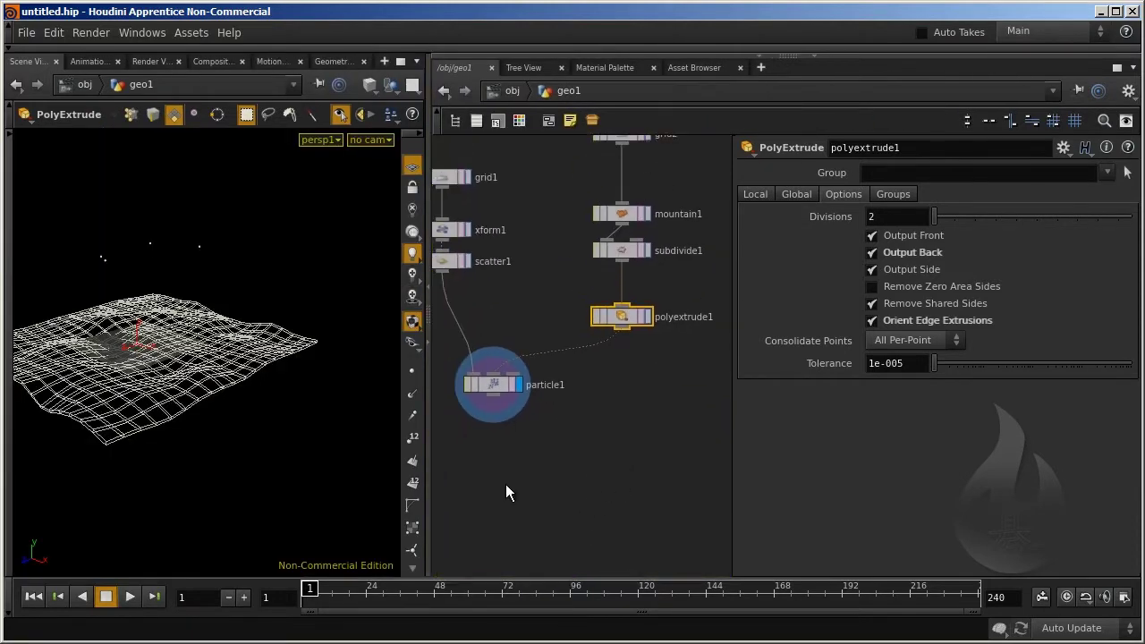
# Create merge1, wire particle1 and polyextrude1 into it, and set its display flag.
pyautogui.press('Tab')
pyautogui.write('mer')
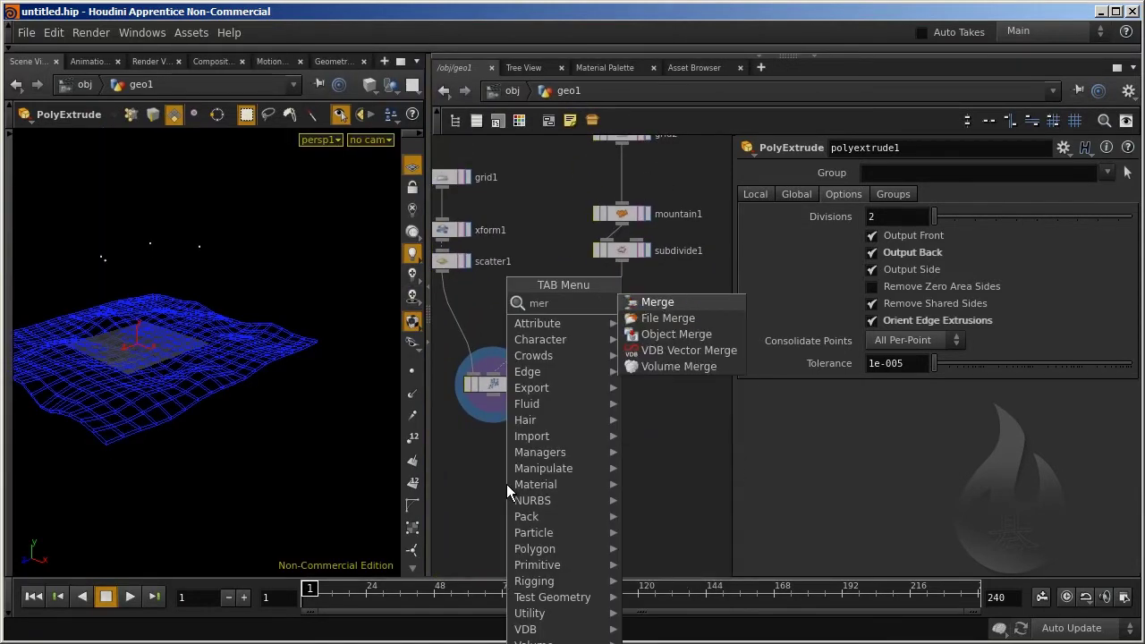
pyautogui.press('Return')
pyautogui.click(507, 484)
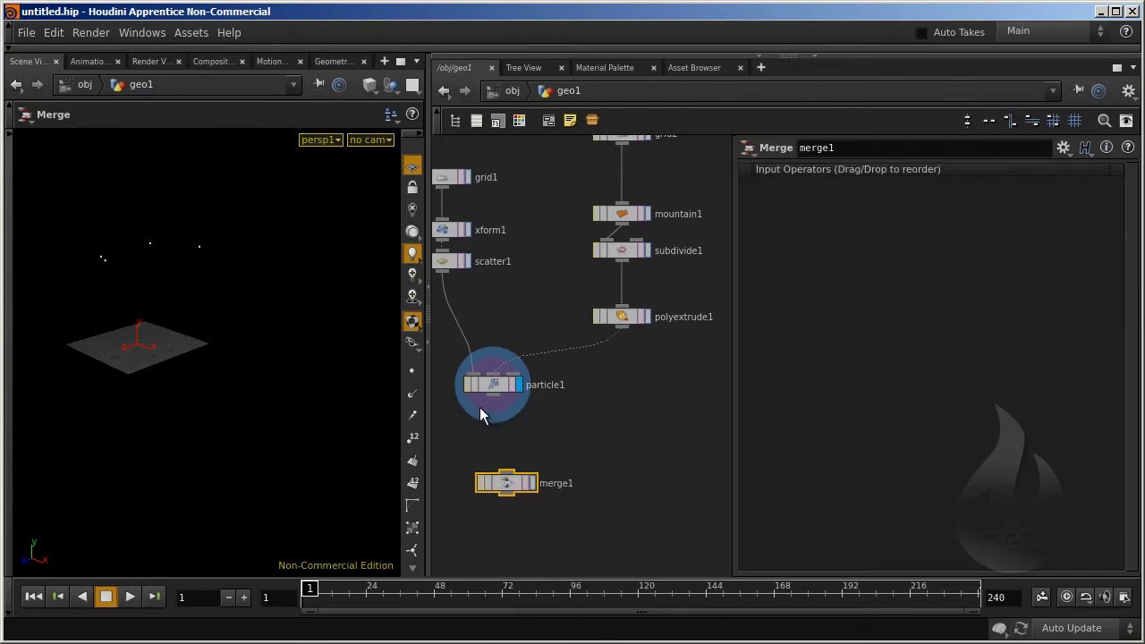
pyautogui.moveTo(490, 402); pyautogui.dragTo(515, 539)
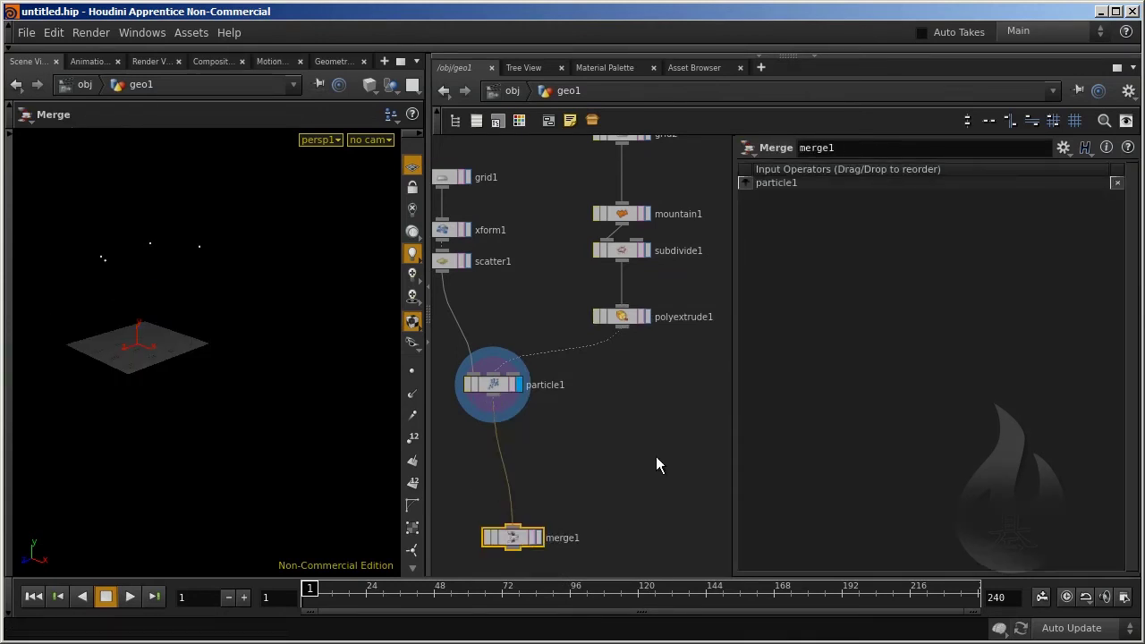
pyautogui.scroll(-3, 647, 215)
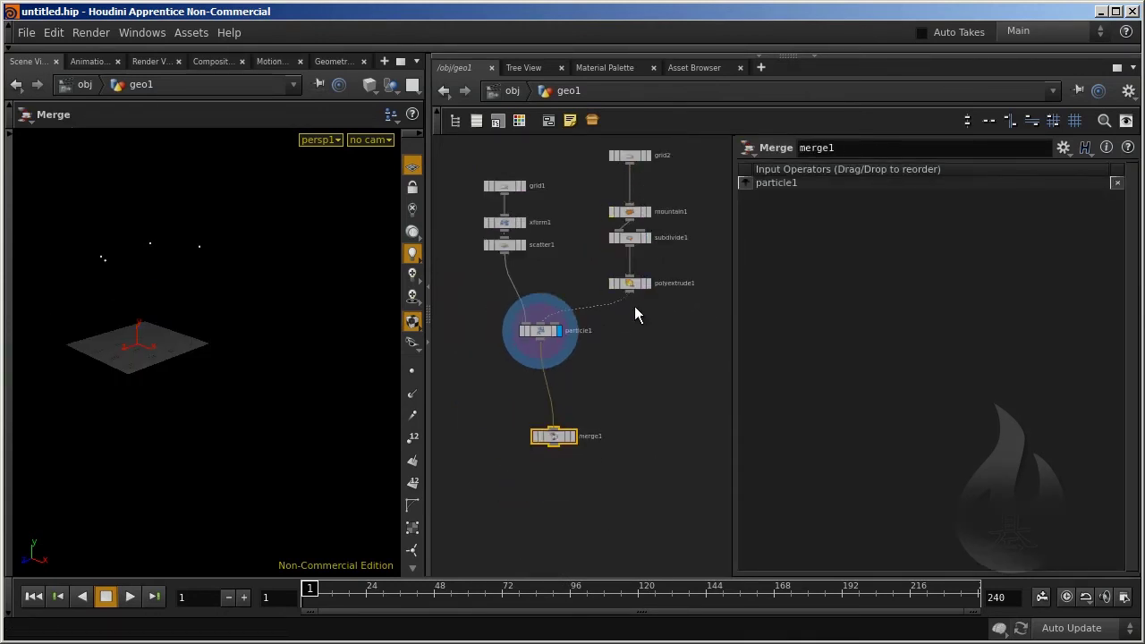
pyautogui.click(559, 435)
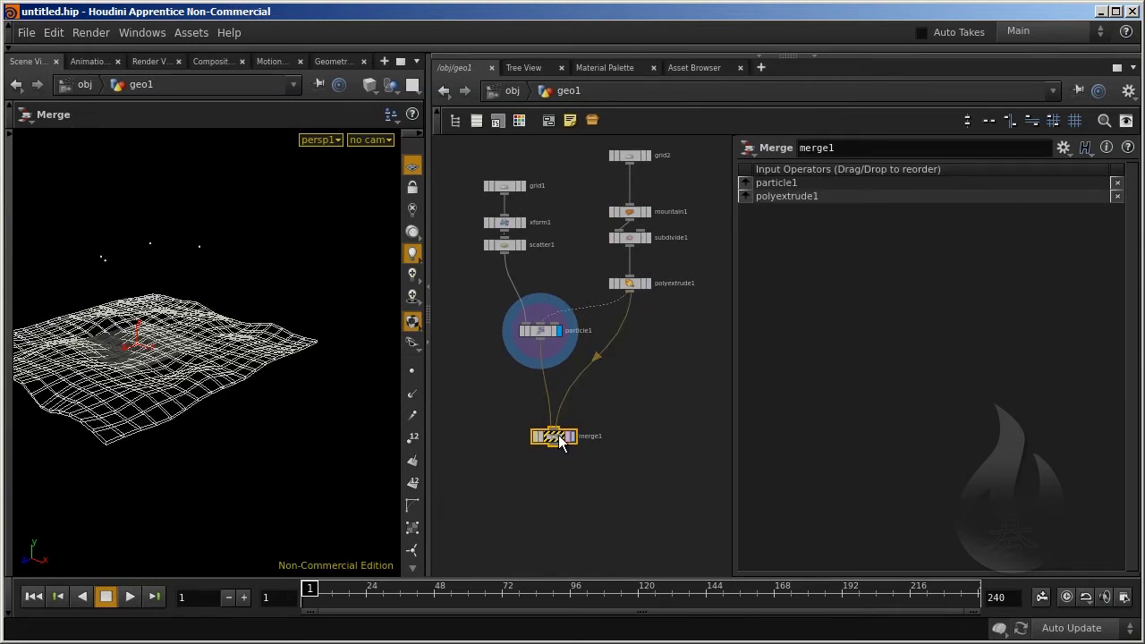
pyautogui.click(573, 436)
# Pull subdivide1 out of the terrain chain and bypass it.
pyautogui.press('Escape')
pyautogui.moveTo(154, 402)
pyautogui.mouseDown()
pyautogui.moveTo(343, 383)
pyautogui.moveTo(271, 366)
pyautogui.moveTo(164, 385)
pyautogui.moveTo(230, 327)
pyautogui.moveTo(209, 340)
pyautogui.moveTo(233, 367)
pyautogui.mouseUp()
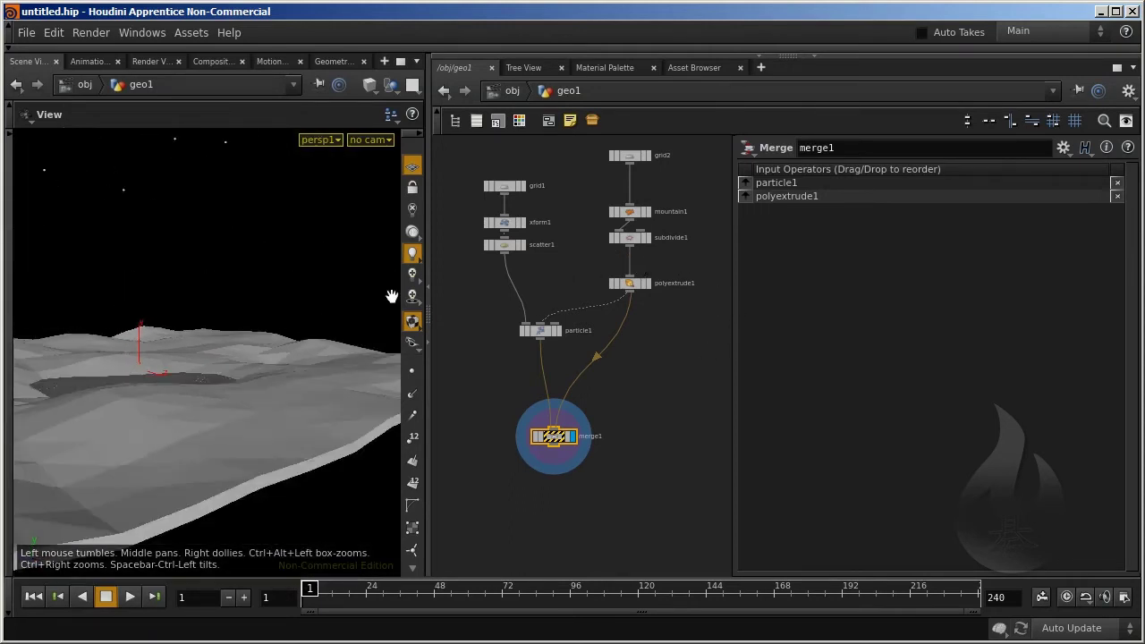
pyautogui.moveTo(392, 296); pyautogui.dragTo(218, 325)
pyautogui.moveTo(634, 287); pyautogui.dragTo(634, 297)
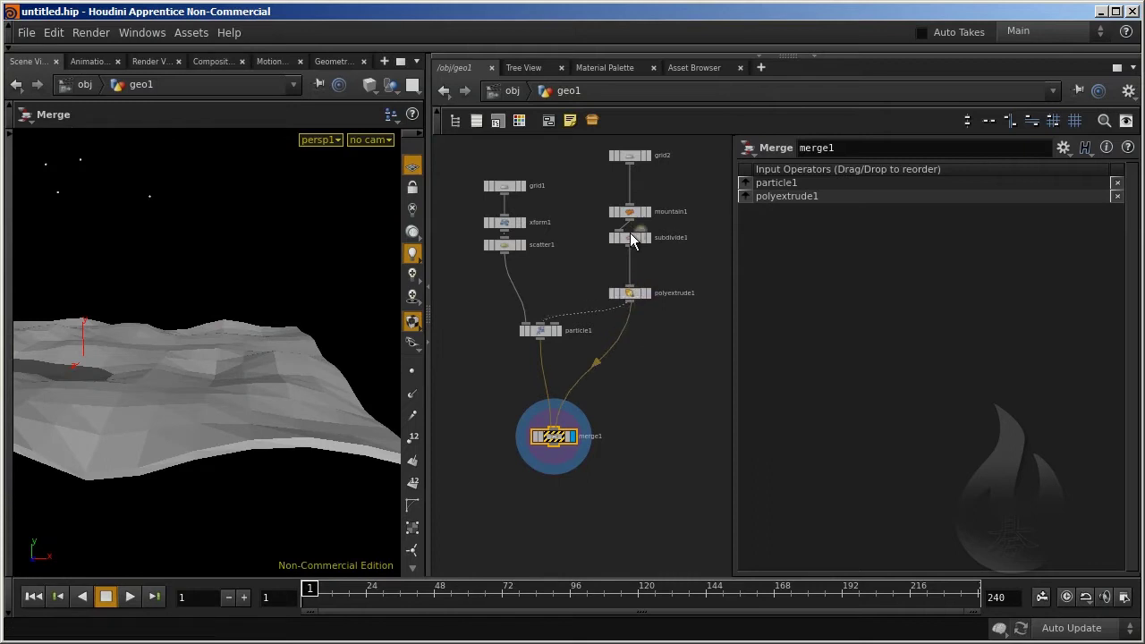
pyautogui.moveTo(632, 240); pyautogui.dragTo(634, 249)
pyautogui.press('q')
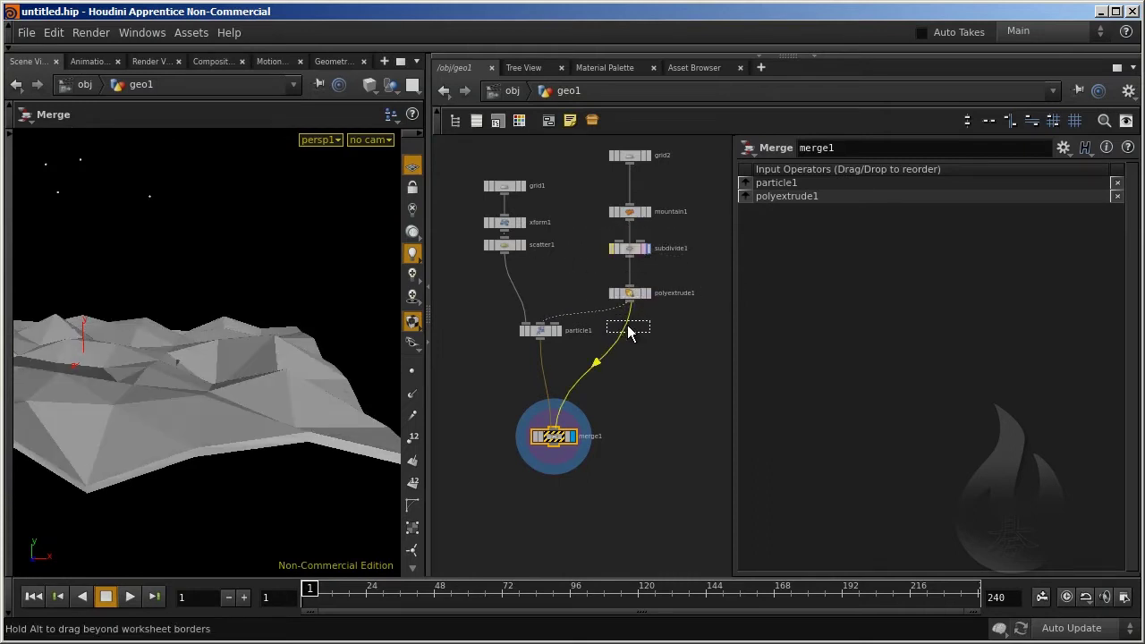
# Insert subdivide1 between polyextrude1 and merge1 and set its Depth to 2.
pyautogui.click(629, 331)
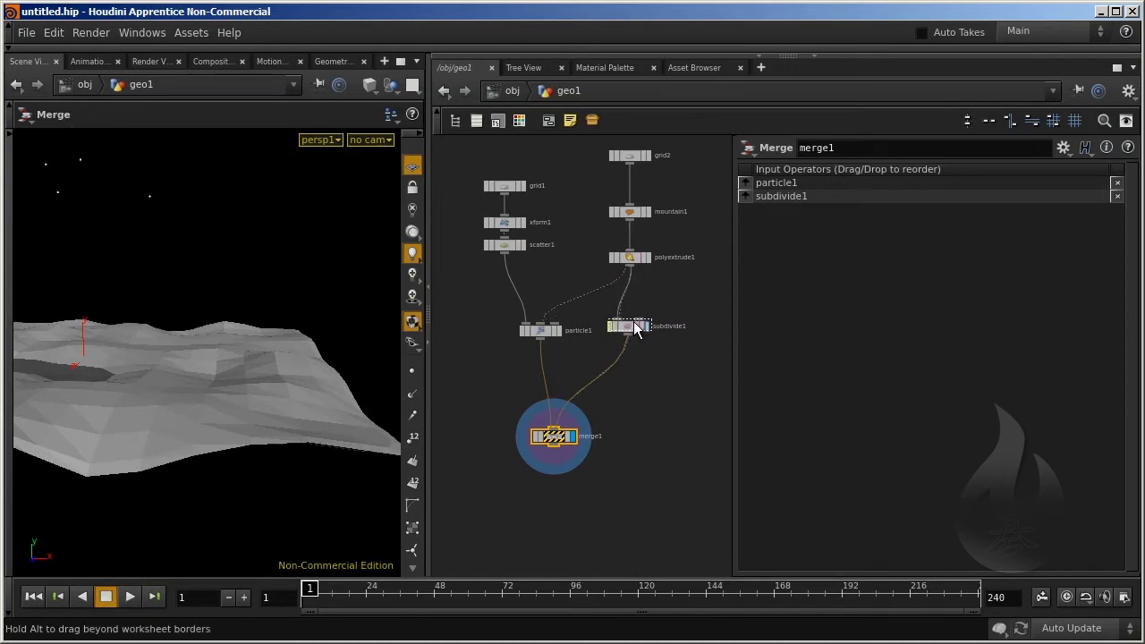
pyautogui.moveTo(636, 329); pyautogui.dragTo(633, 290)
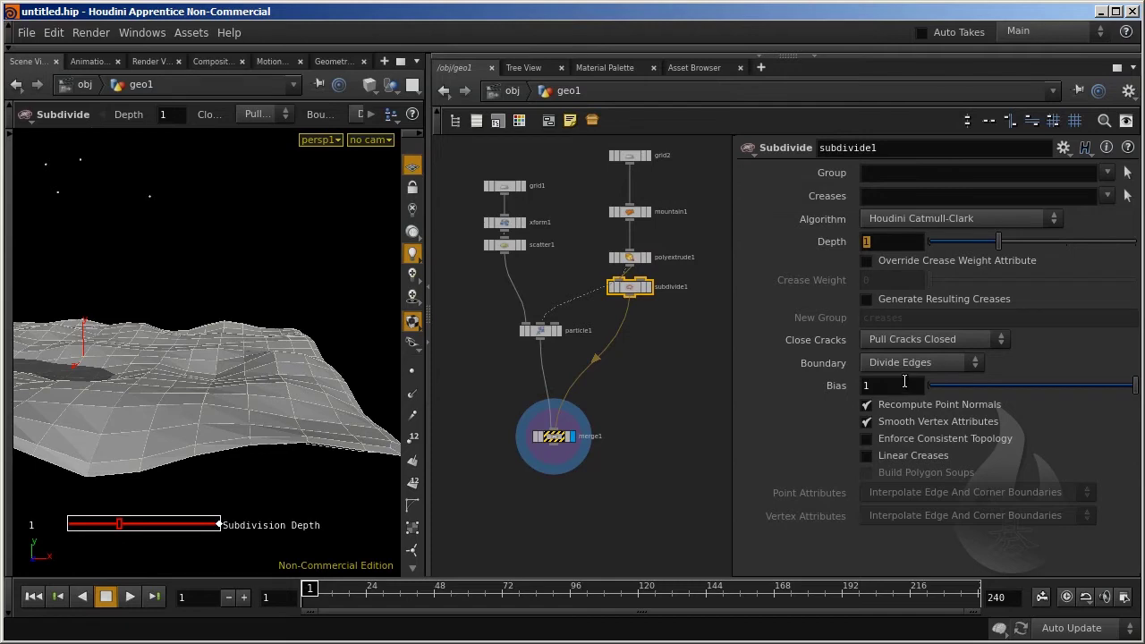
pyautogui.write('2')
pyautogui.press('Return')
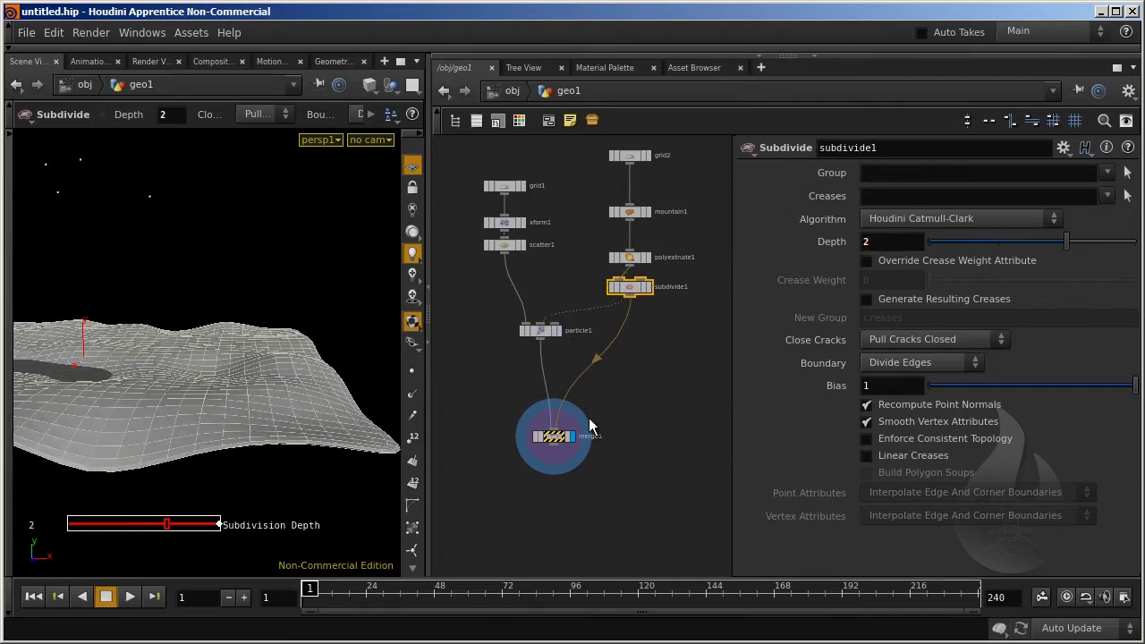
pyautogui.moveTo(345, 391); pyautogui.dragTo(246, 388)
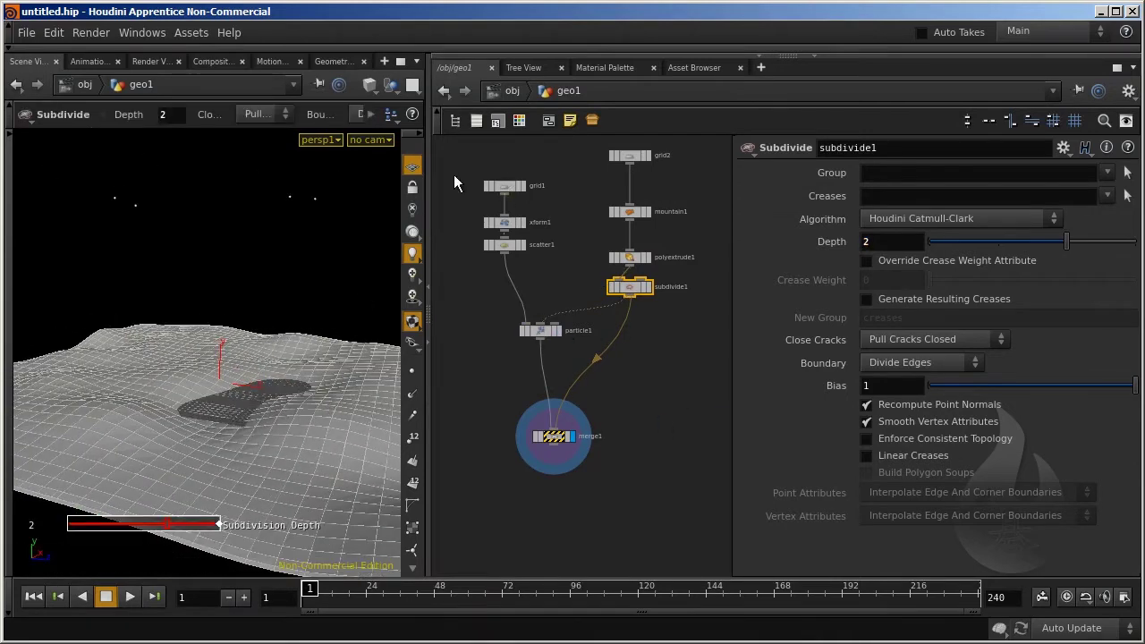
pyautogui.press('Escape')
pyautogui.moveTo(235, 340)
pyautogui.mouseDown()
pyautogui.moveTo(238, 409)
pyautogui.moveTo(238, 391)
pyautogui.moveTo(225, 403)
pyautogui.moveTo(248, 402)
pyautogui.moveTo(232, 390)
pyautogui.mouseUp()
pyautogui.press('Return')
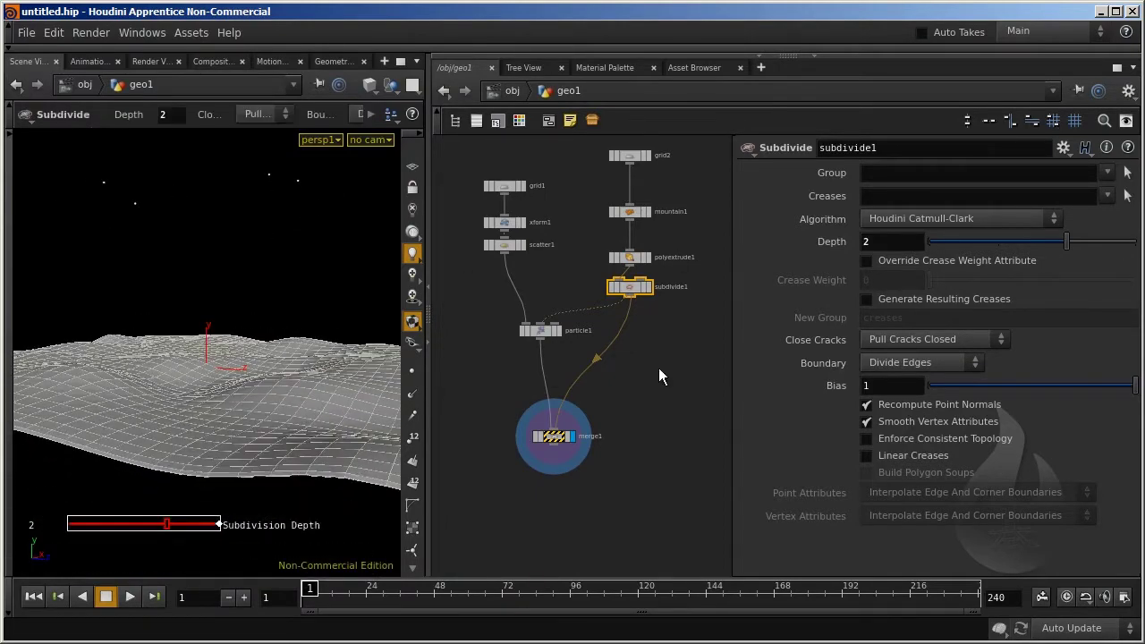
# Select and display particle1, widening the viewport to view the terrain.
pyautogui.click(547, 333)
pyautogui.click(559, 331)
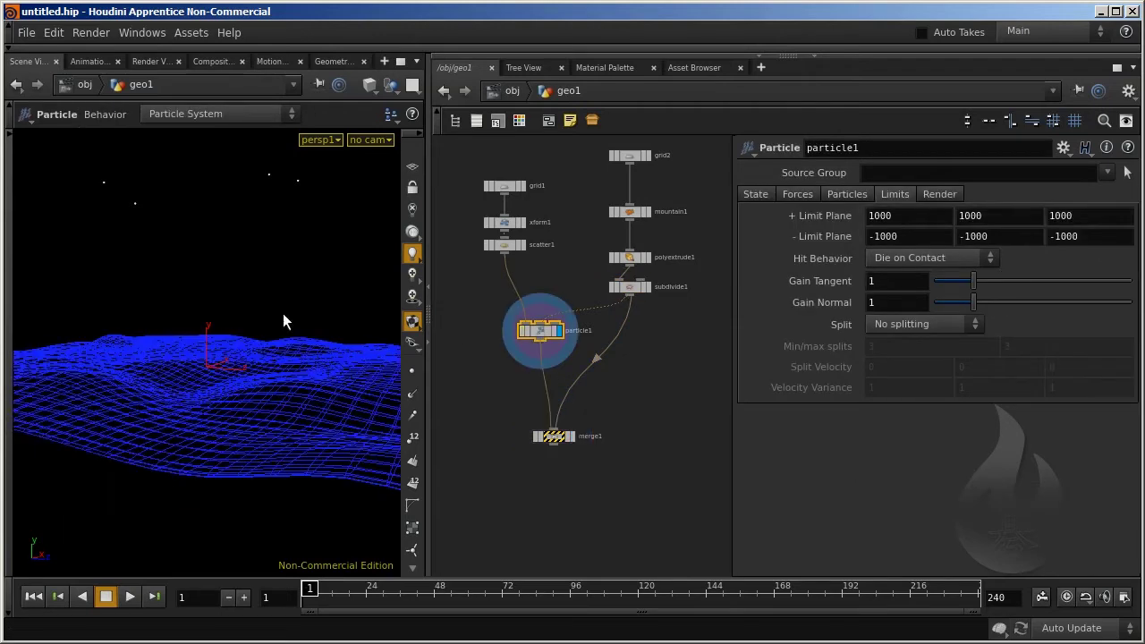
pyautogui.press('Escape')
pyautogui.moveTo(235, 301); pyautogui.dragTo(217, 439)
pyautogui.press('Return')
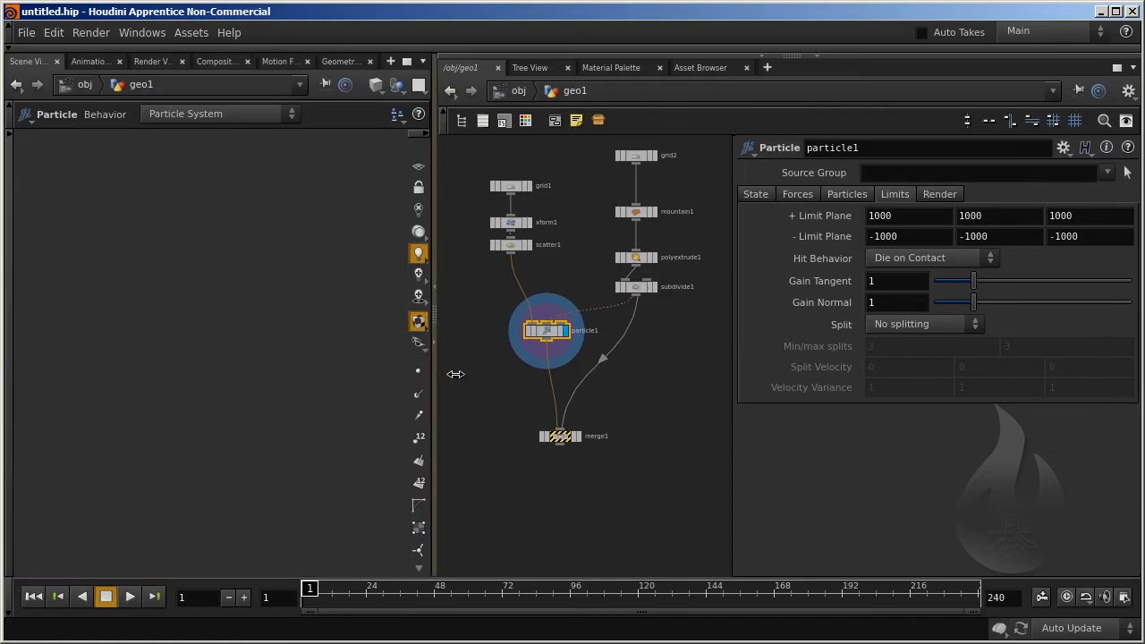
pyautogui.moveTo(428, 373); pyautogui.dragTo(535, 373)
pyautogui.press('Escape')
pyautogui.moveTo(334, 459)
pyautogui.mouseDown()
pyautogui.moveTo(322, 368)
pyautogui.moveTo(307, 388)
pyautogui.mouseUp()
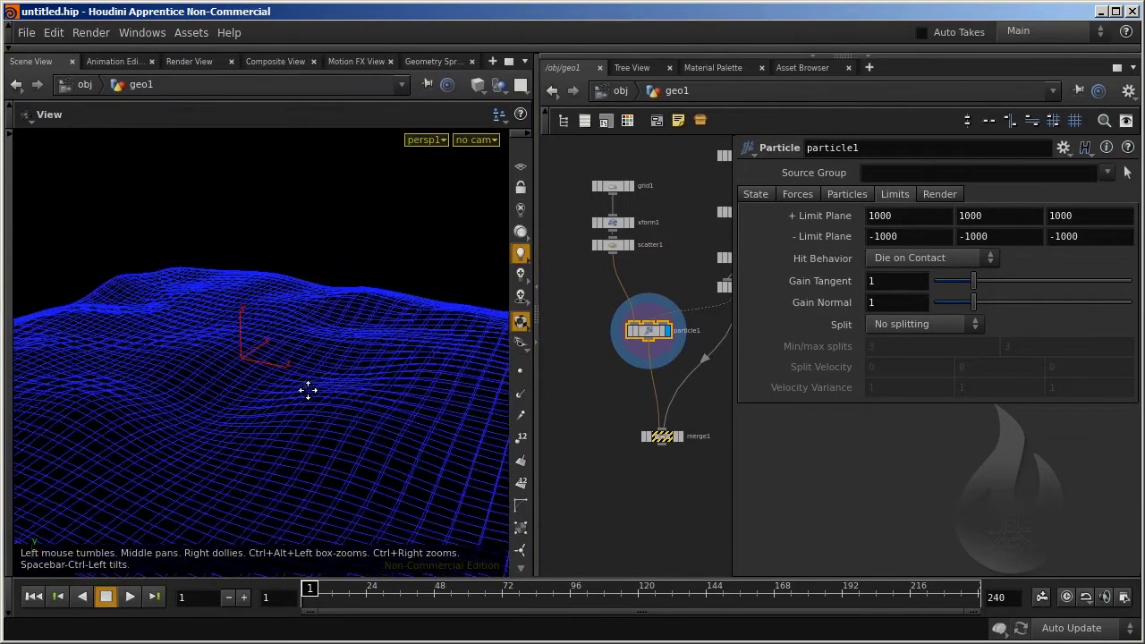
pyautogui.press('Return')
pyautogui.press('Escape')
pyautogui.moveTo(403, 269); pyautogui.dragTo(447, 295)
pyautogui.press('Return')
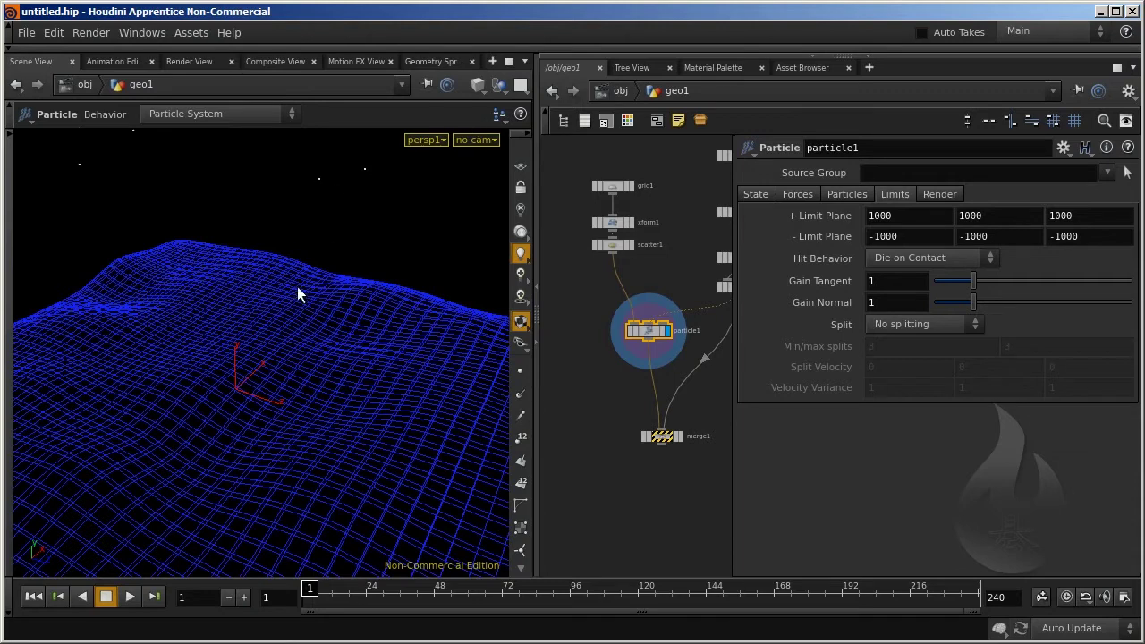
# Step through the upper Limit Plane fields, keeping them at 1, 1, 1.
pyautogui.click(875, 216)
pyautogui.press('Tab')
pyautogui.press('Escape')
pyautogui.press('Tab')
pyautogui.press('Tab')
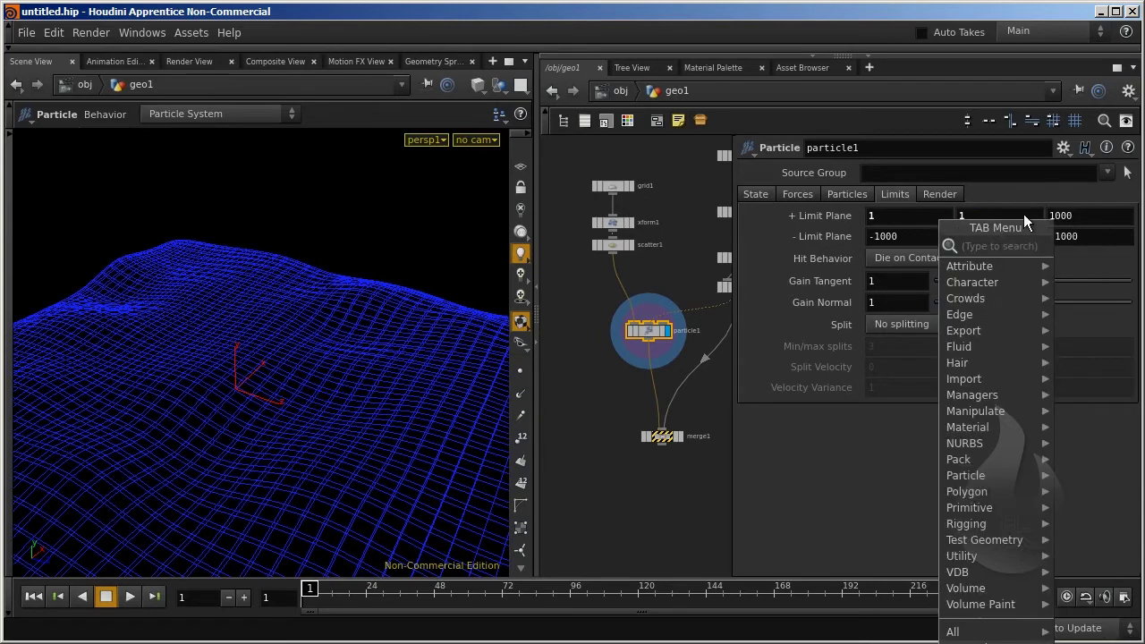
pyautogui.press('Escape')
pyautogui.press('Tab')
pyautogui.write('1')
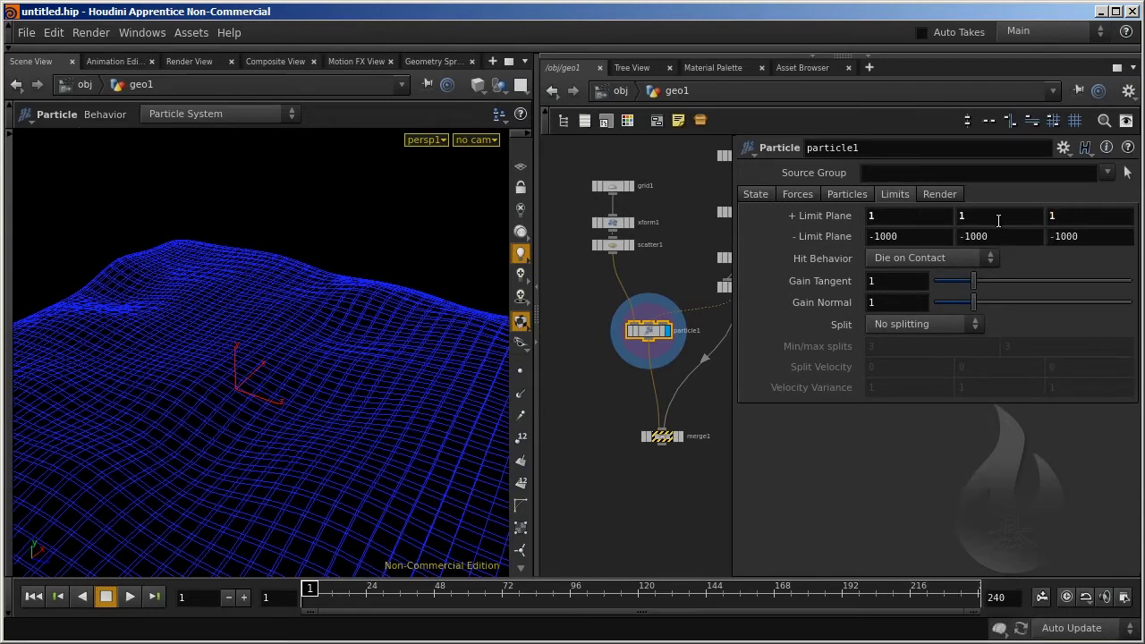
pyautogui.press('Tab')
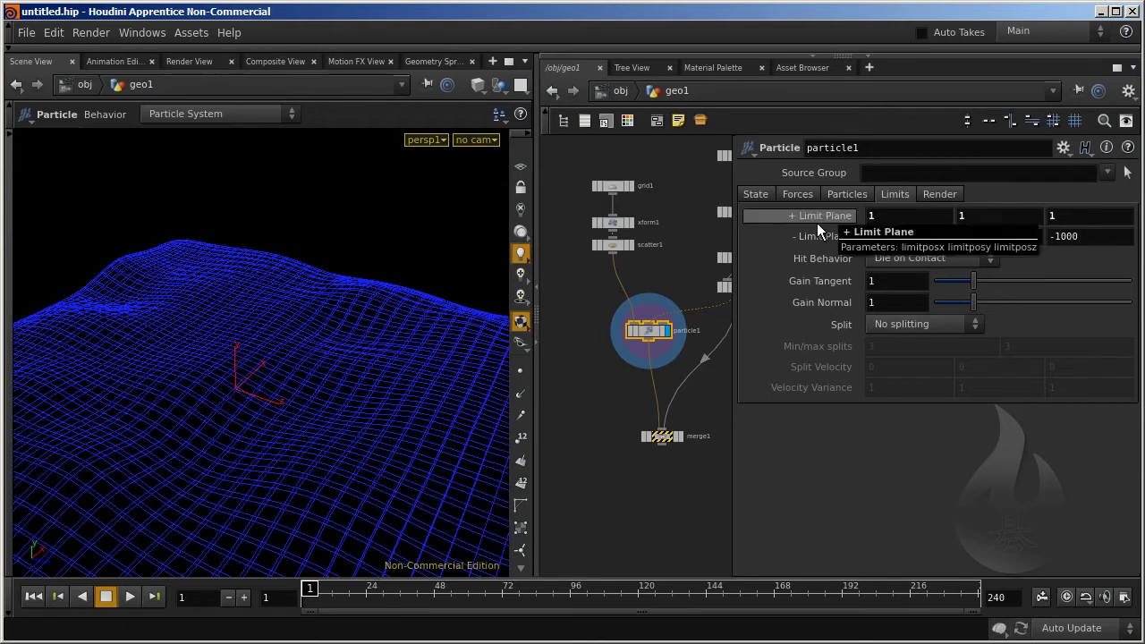
# Enter -1 in each of the three lower Limit Plane fields.
pyautogui.write('-1')
pyautogui.press('Tab')
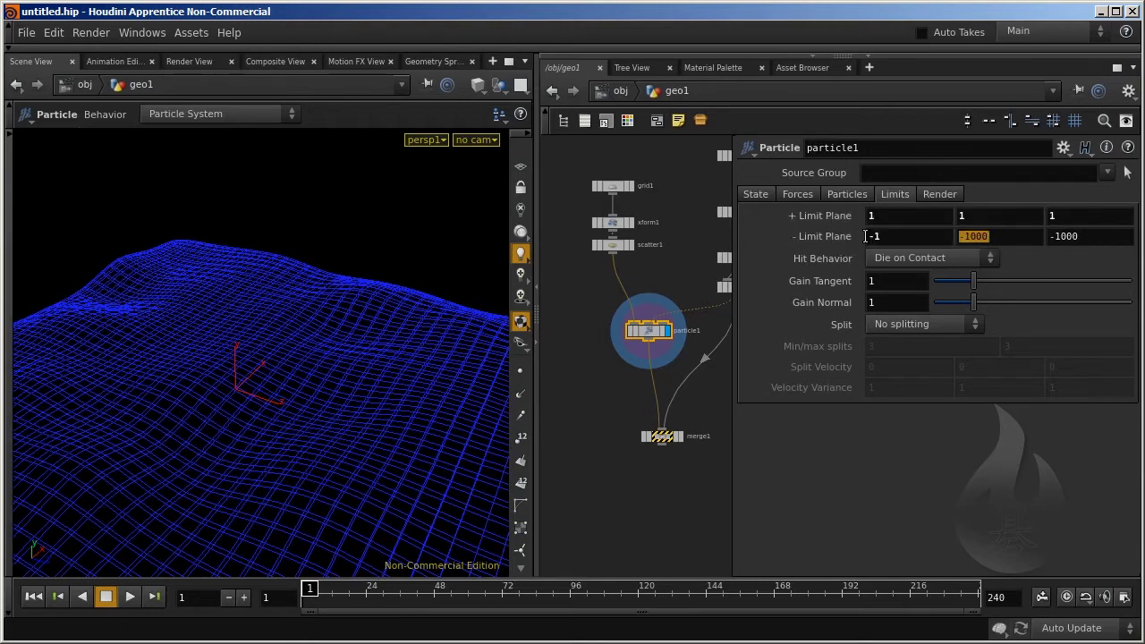
pyautogui.write('-1')
pyautogui.moveTo(1058, 237); pyautogui.dragTo(1080, 236)
pyautogui.press('Escape')
pyautogui.scroll(-5, 258, 289)
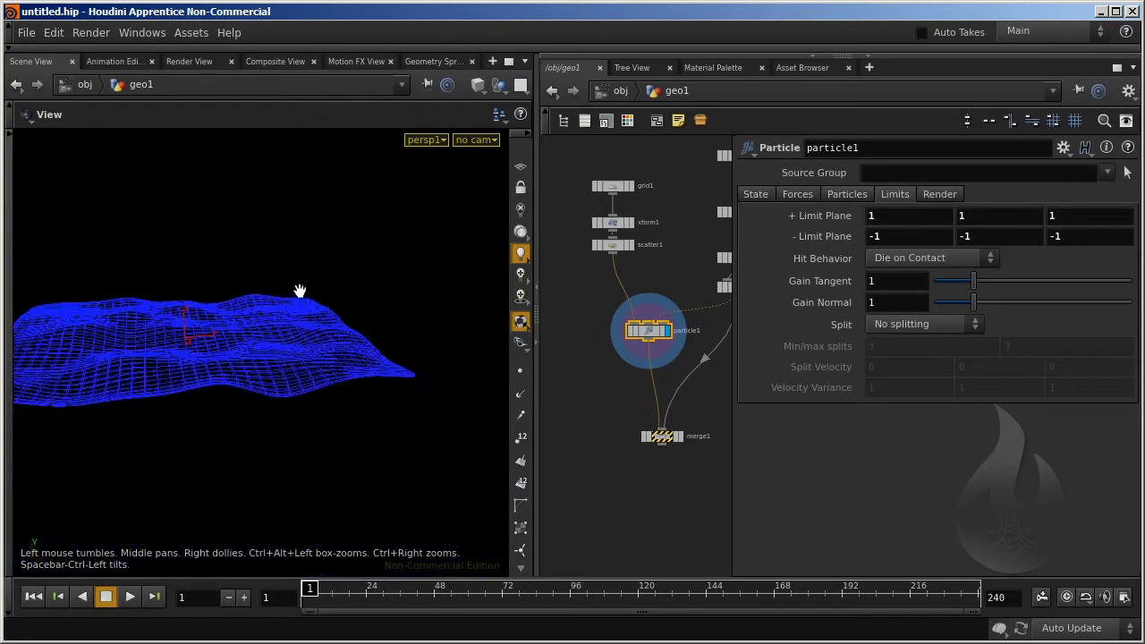
pyautogui.scroll(-3, 299, 289)
pyautogui.click(650, 271)
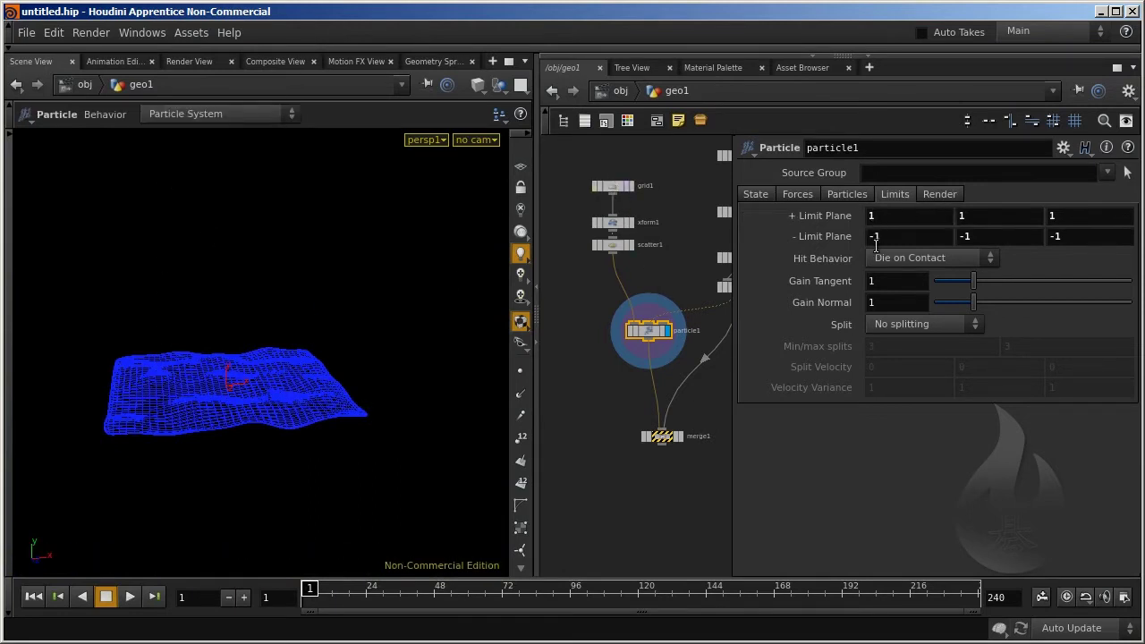
pyautogui.moveTo(269, 412); pyautogui.dragTo(313, 439)
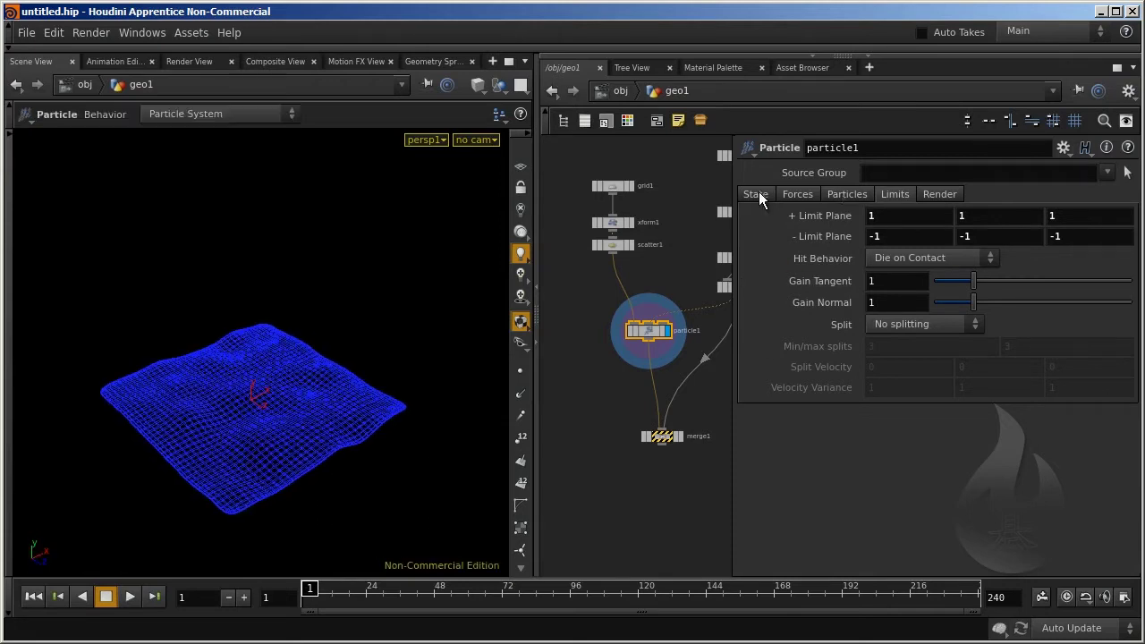
# Widen particle1's limit planes to 1000 and -1000.
pyautogui.moveTo(310, 589)
pyautogui.mouseDown()
pyautogui.moveTo(343, 603)
pyautogui.moveTo(289, 609)
pyautogui.mouseUp()
pyautogui.write('00')
pyautogui.click(947, 239)
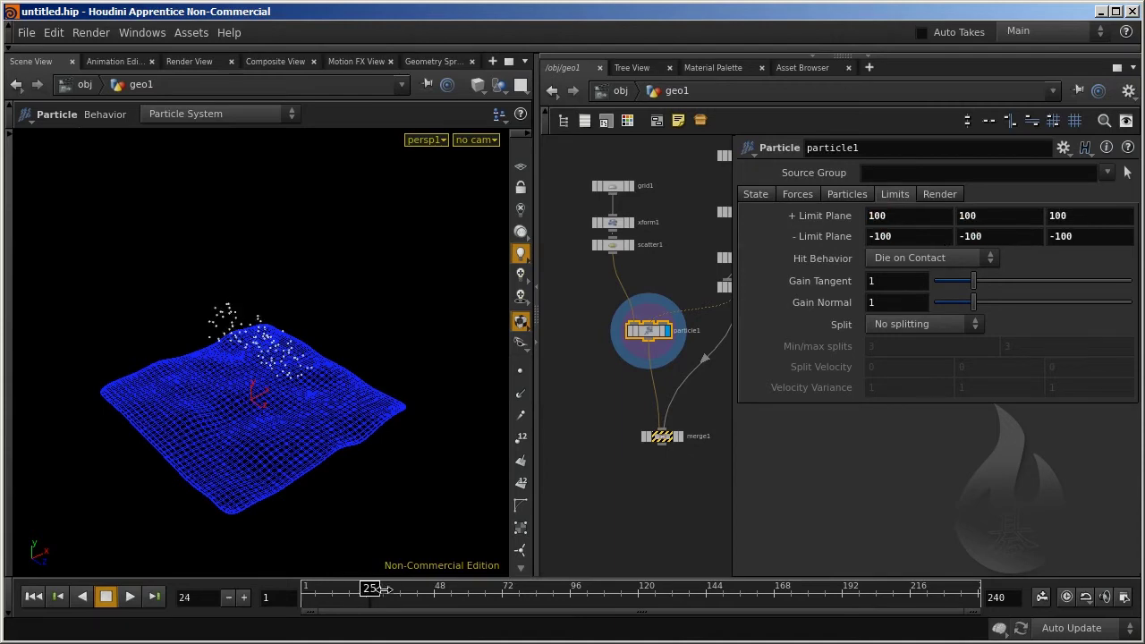
pyautogui.press('Escape')
pyautogui.moveTo(273, 259)
pyautogui.mouseDown()
pyautogui.moveTo(220, 242)
pyautogui.moveTo(252, 336)
pyautogui.mouseUp()
pyautogui.press('Return')
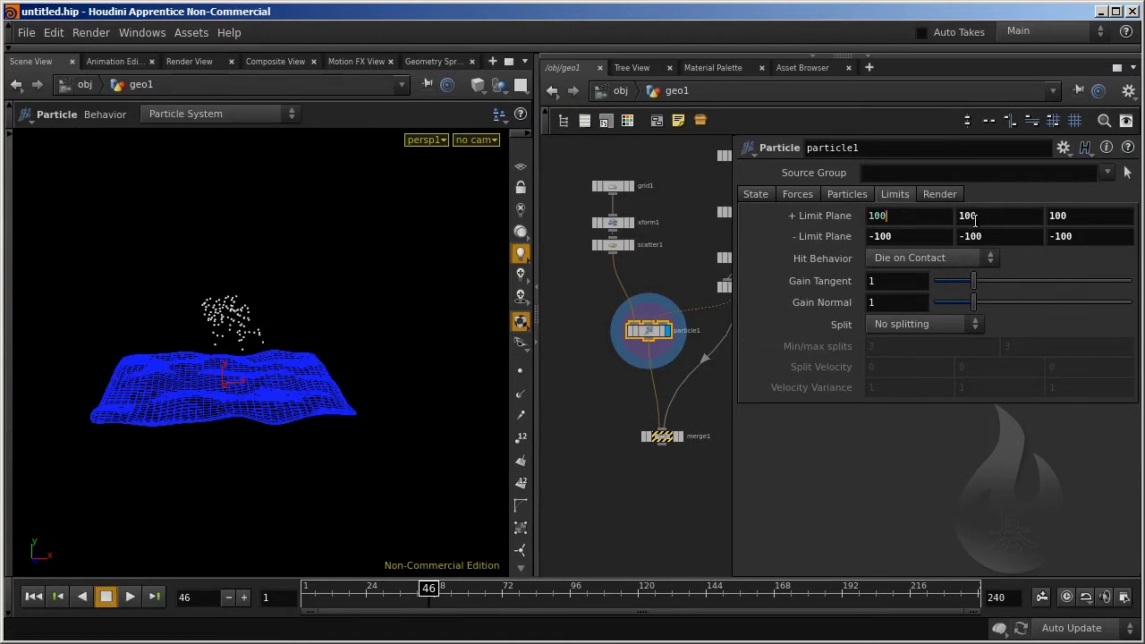
pyautogui.write('0')
pyautogui.press('Return')
# On the Particles tab, try Life Expect 3 and Life Variance 1, scrubbing the simulation.
pyautogui.click(846, 194)
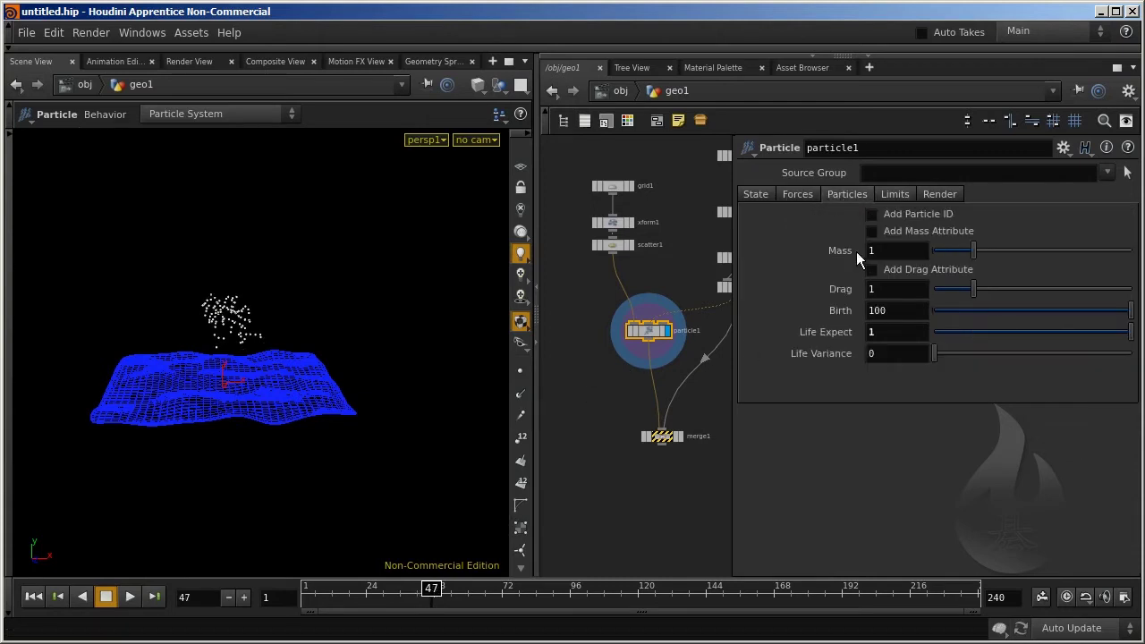
pyautogui.write('3')
pyautogui.write('0')
pyautogui.press('BackSpace')
pyautogui.write('1')
pyautogui.press('Return')
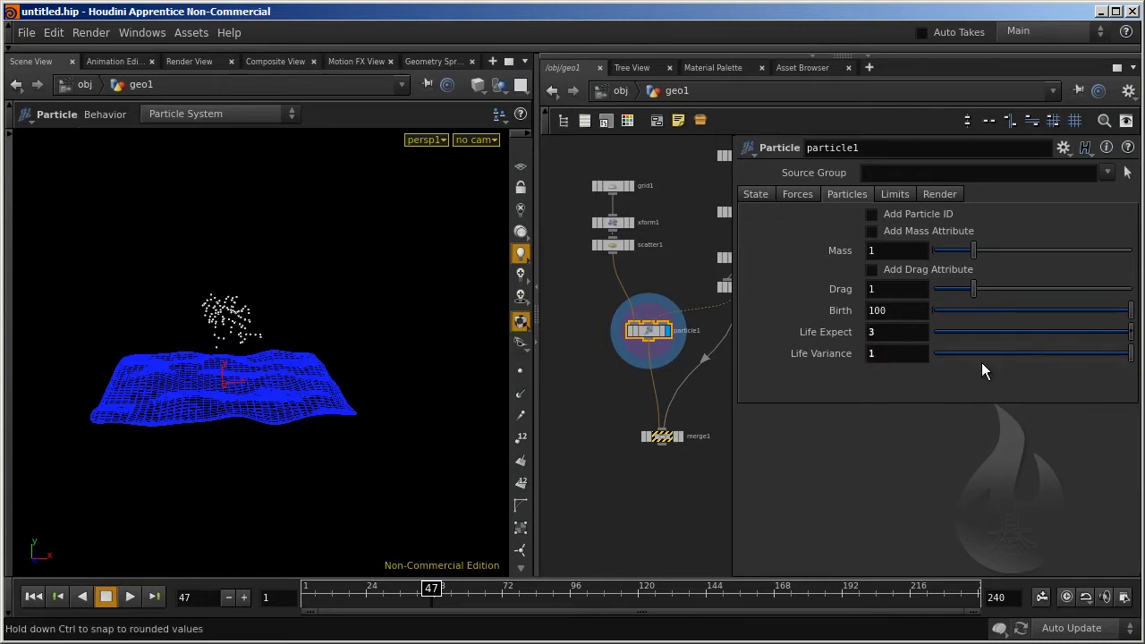
pyautogui.moveTo(442, 596)
pyautogui.mouseDown()
pyautogui.moveTo(307, 589)
pyautogui.moveTo(488, 588)
pyautogui.mouseUp()
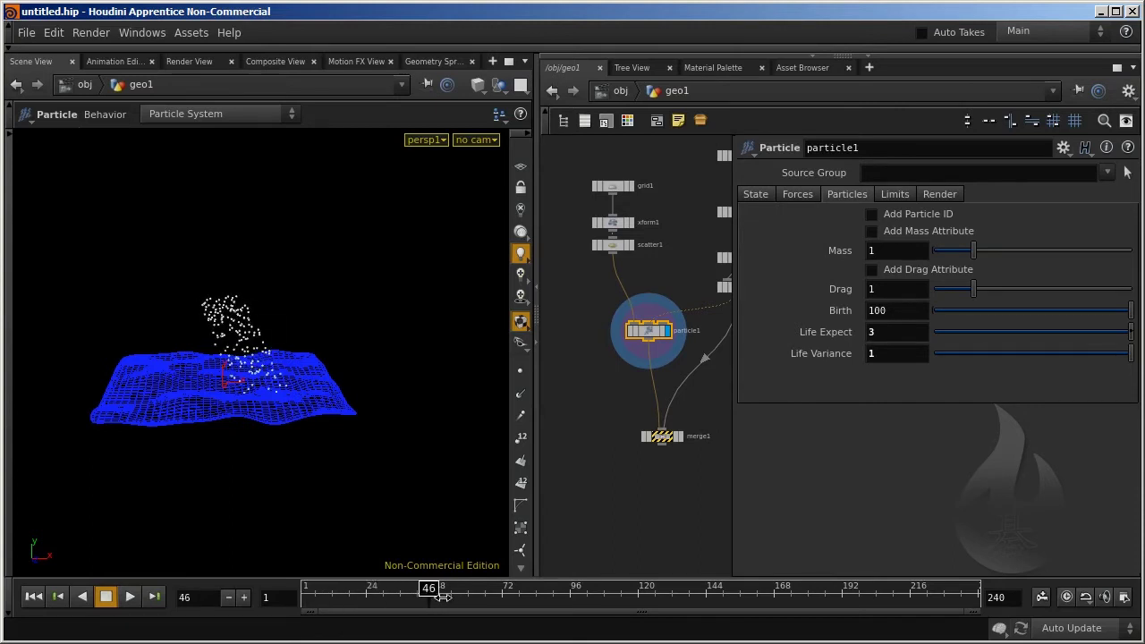
pyautogui.press('Escape')
pyautogui.moveTo(278, 403)
pyautogui.mouseDown()
pyautogui.moveTo(329, 447)
pyautogui.moveTo(320, 435)
pyautogui.mouseUp()
pyautogui.press('Return')
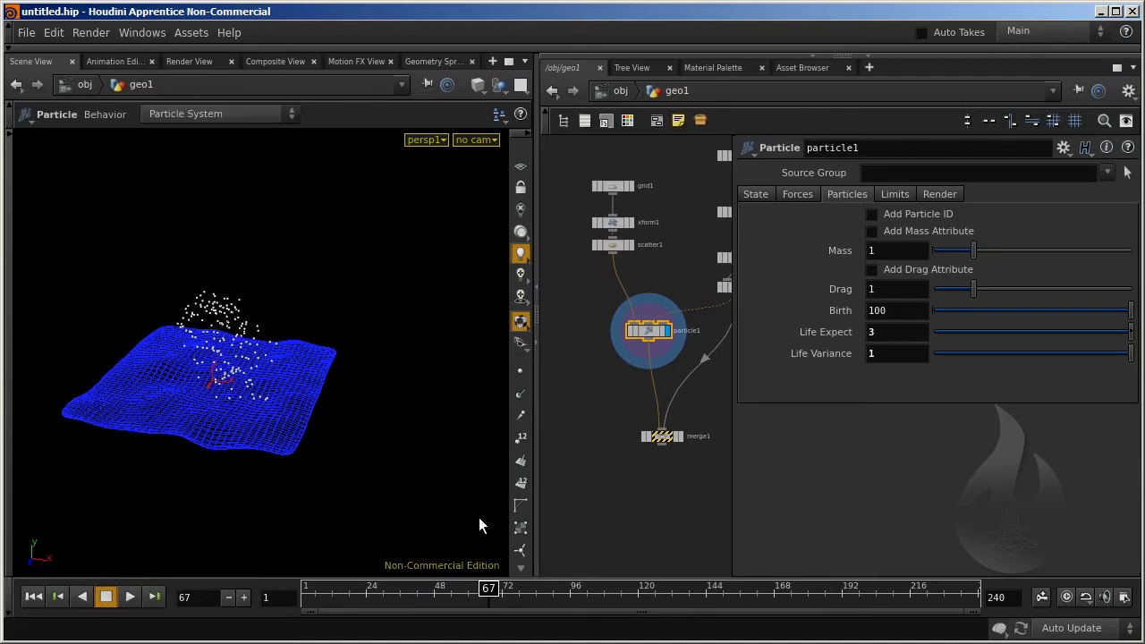
pyautogui.press('s')
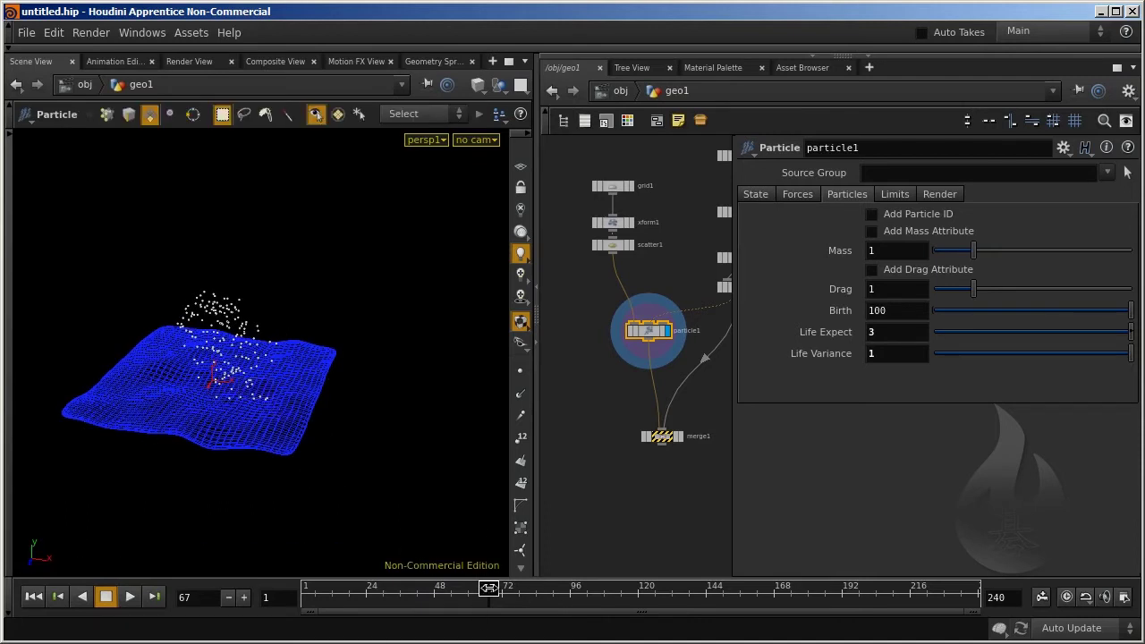
pyautogui.moveTo(490, 588)
pyautogui.mouseDown()
pyautogui.moveTo(554, 588)
pyautogui.moveTo(457, 588)
pyautogui.mouseUp()
pyautogui.moveTo(144, 376); pyautogui.dragTo(241, 407)
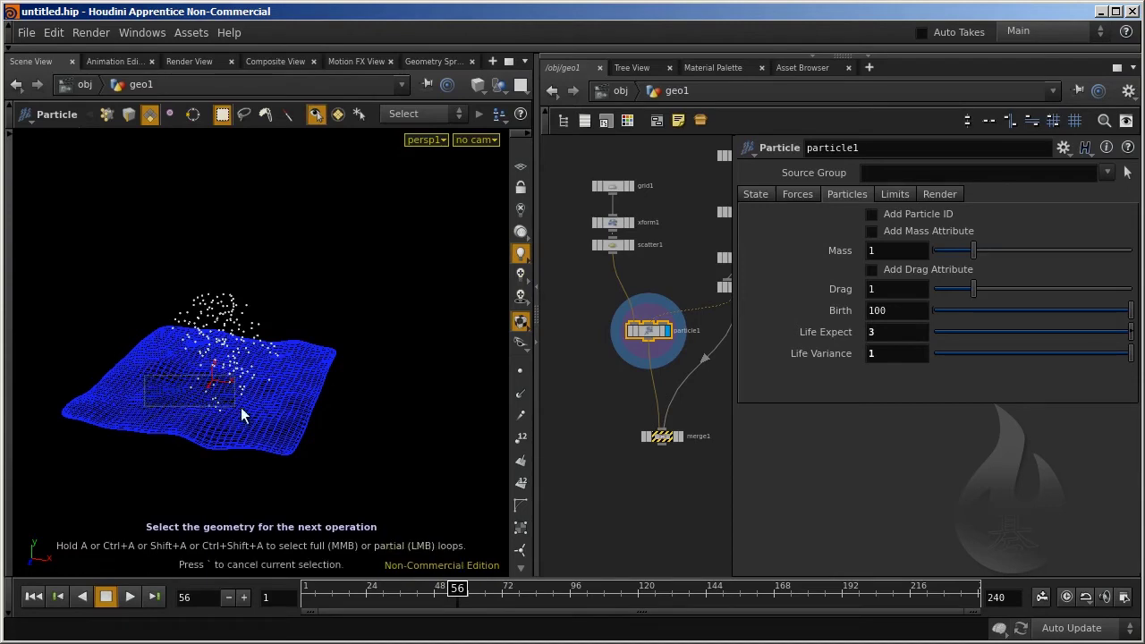
# Set Life Expect 4 and Life Variance 2, then replay frames 1 to 90.
pyautogui.press('Escape')
pyautogui.moveTo(159, 363)
pyautogui.mouseDown()
pyautogui.moveTo(265, 409)
pyautogui.moveTo(268, 363)
pyautogui.mouseUp()
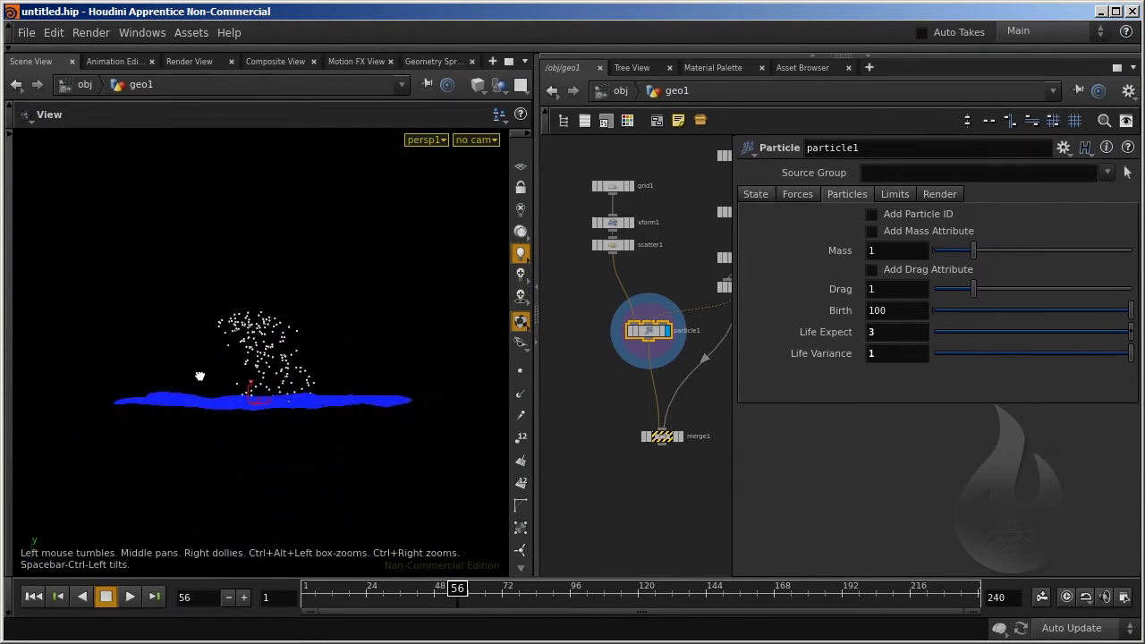
pyautogui.write('4')
pyautogui.doubleClick(902, 352)
pyautogui.write('2')
pyautogui.press('Return')
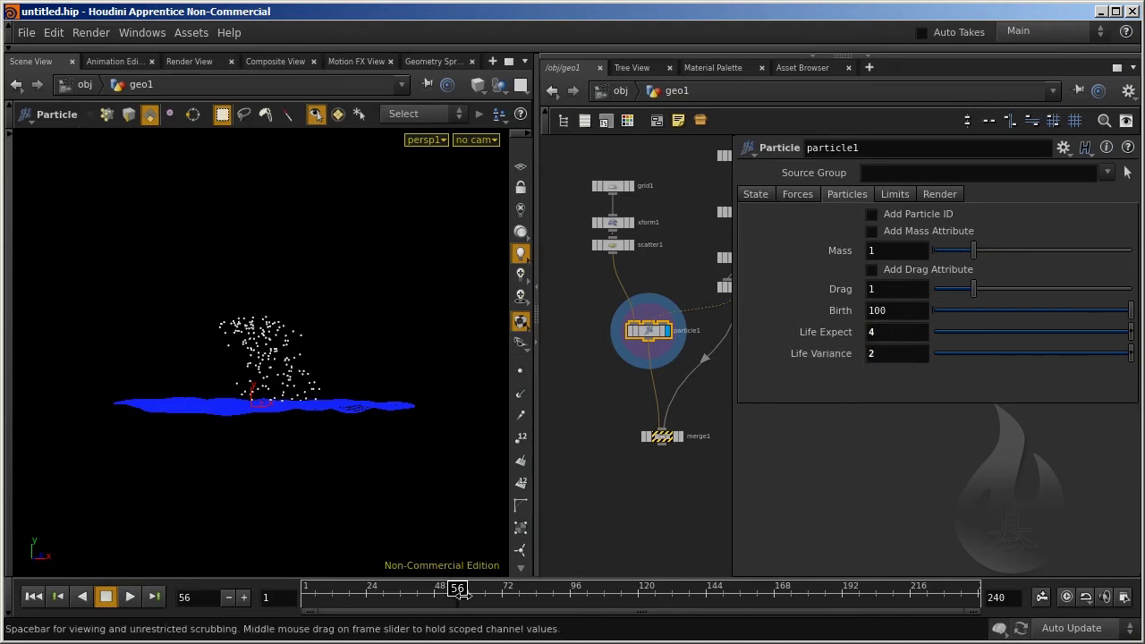
pyautogui.moveTo(458, 595)
pyautogui.mouseDown()
pyautogui.moveTo(307, 595)
pyautogui.moveTo(553, 591)
pyautogui.mouseUp()
pyautogui.press('Escape')
pyautogui.moveTo(327, 422); pyautogui.dragTo(300, 422)
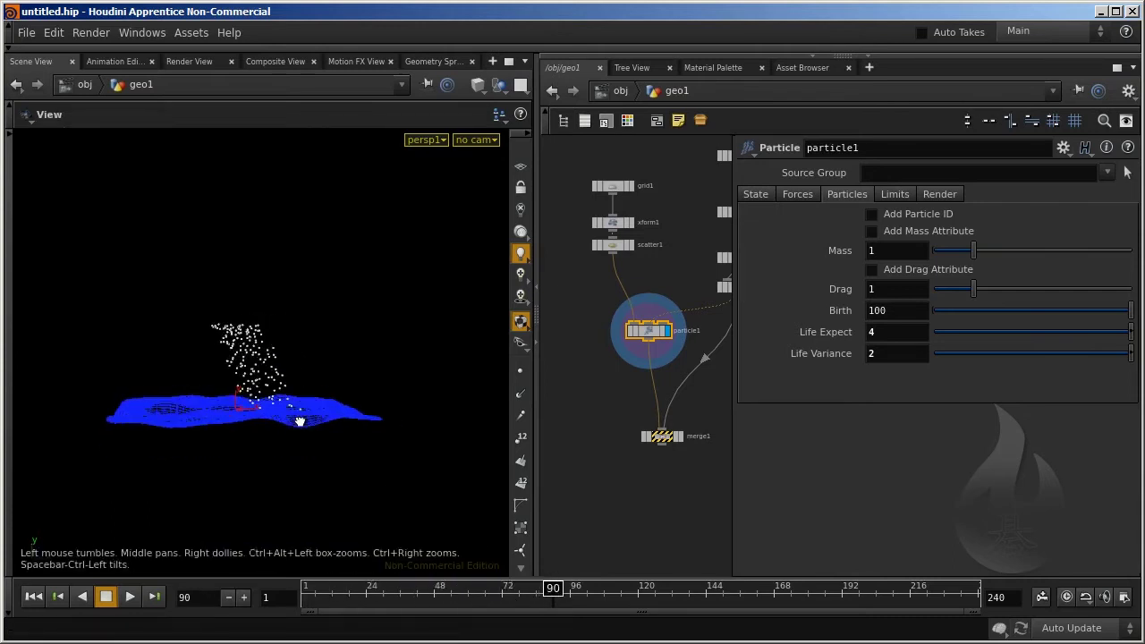
# Lower xform1's Translate Y from 3.6 to 2.7, then reselect particle1 and inspect the scene.
pyautogui.press('Return')
pyautogui.click(613, 221)
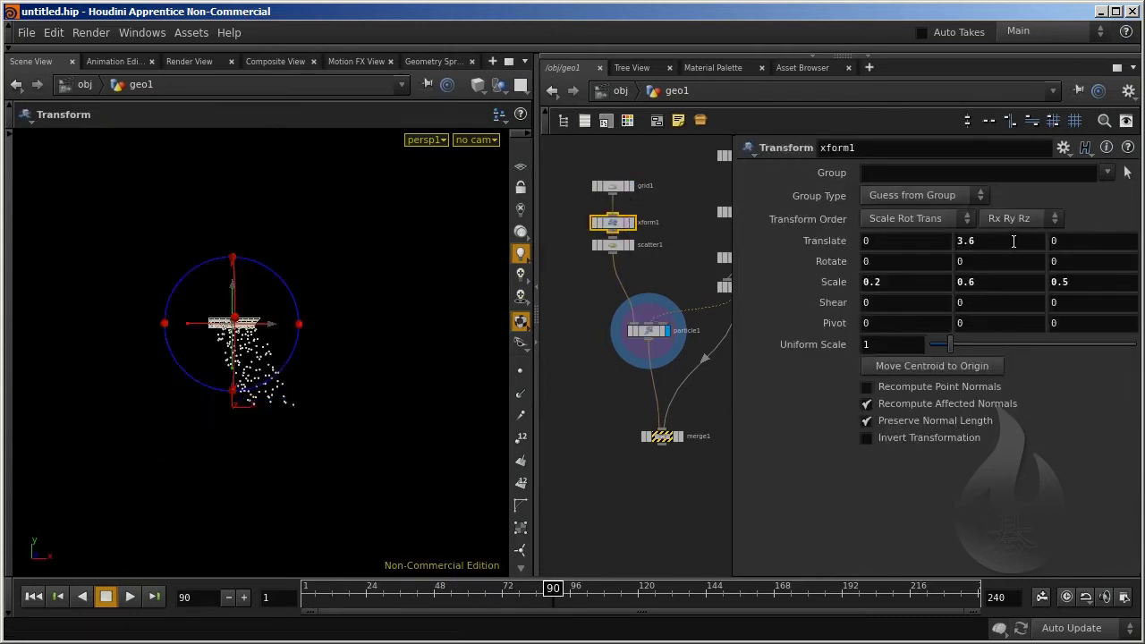
pyautogui.moveTo(1014, 240); pyautogui.dragTo(925, 241, button='middle')
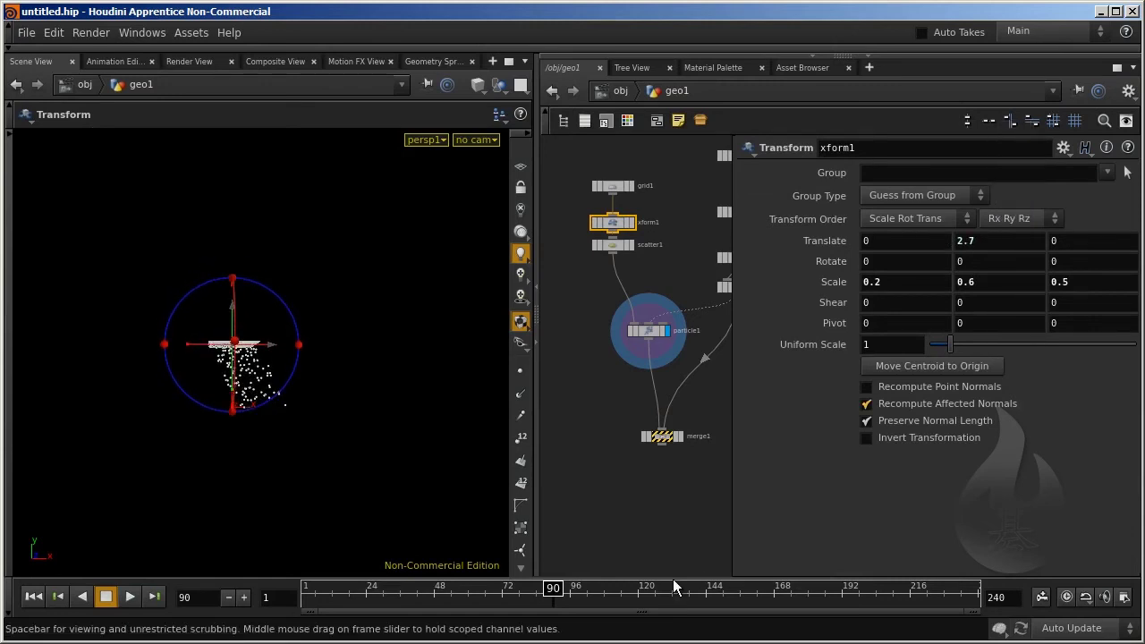
pyautogui.click(646, 333)
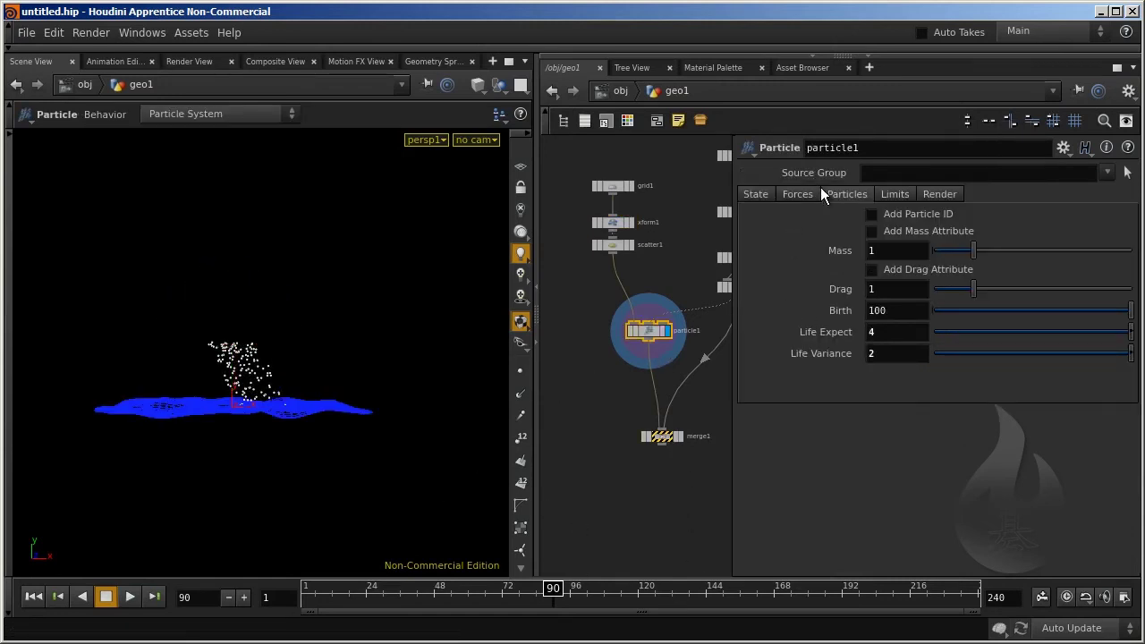
pyautogui.press('Escape')
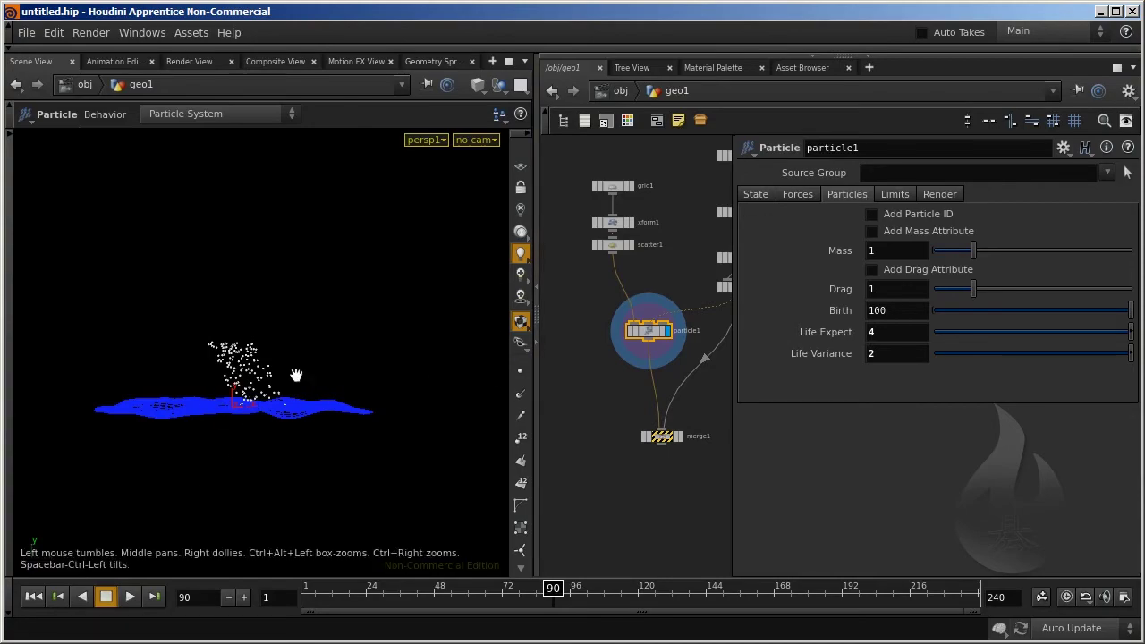
pyautogui.moveTo(295, 376); pyautogui.dragTo(149, 403)
pyautogui.moveTo(148, 404); pyautogui.dragTo(266, 411, button='right')
pyautogui.rightClick(266, 410)
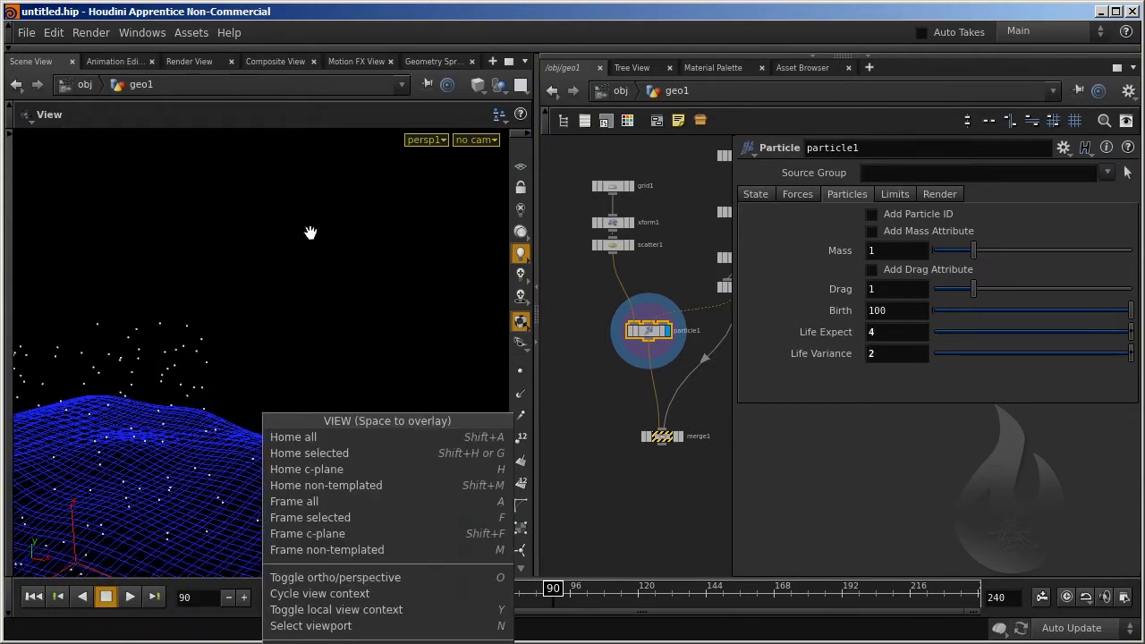
pyautogui.click(256, 392)
pyautogui.moveTo(256, 392)
pyautogui.mouseDown()
pyautogui.moveTo(439, 187)
pyautogui.moveTo(259, 257)
pyautogui.moveTo(265, 287)
pyautogui.mouseUp()
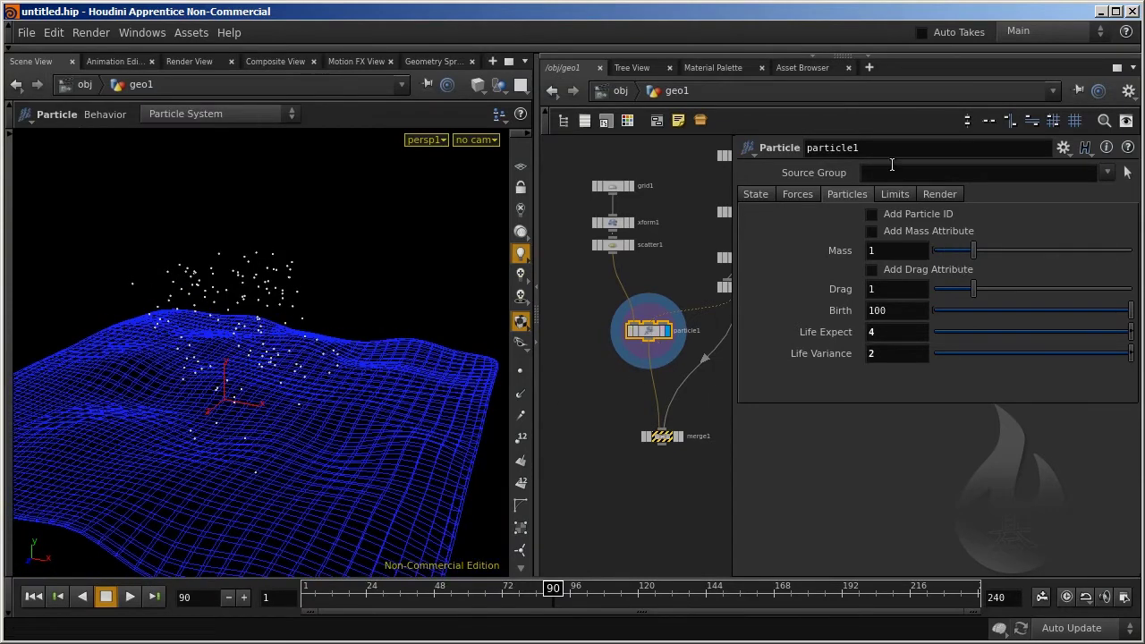
# Set particle1's Hit Behavior to Bounce on Contact and play the simulation from frame 1.
pyautogui.click(904, 199)
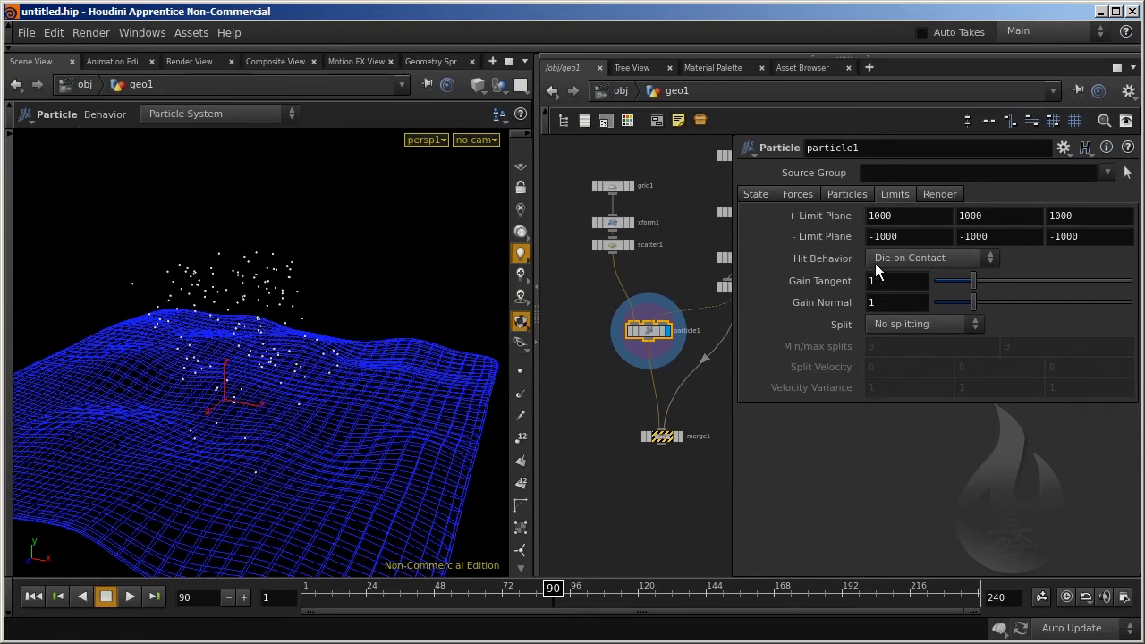
pyautogui.click(966, 260)
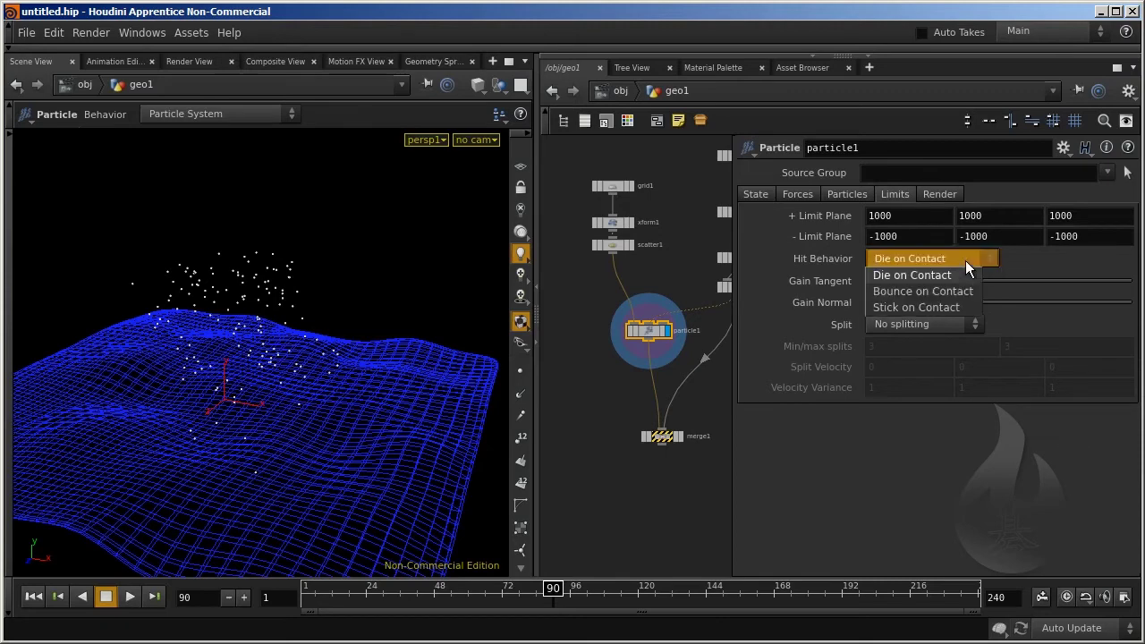
pyautogui.click(920, 289)
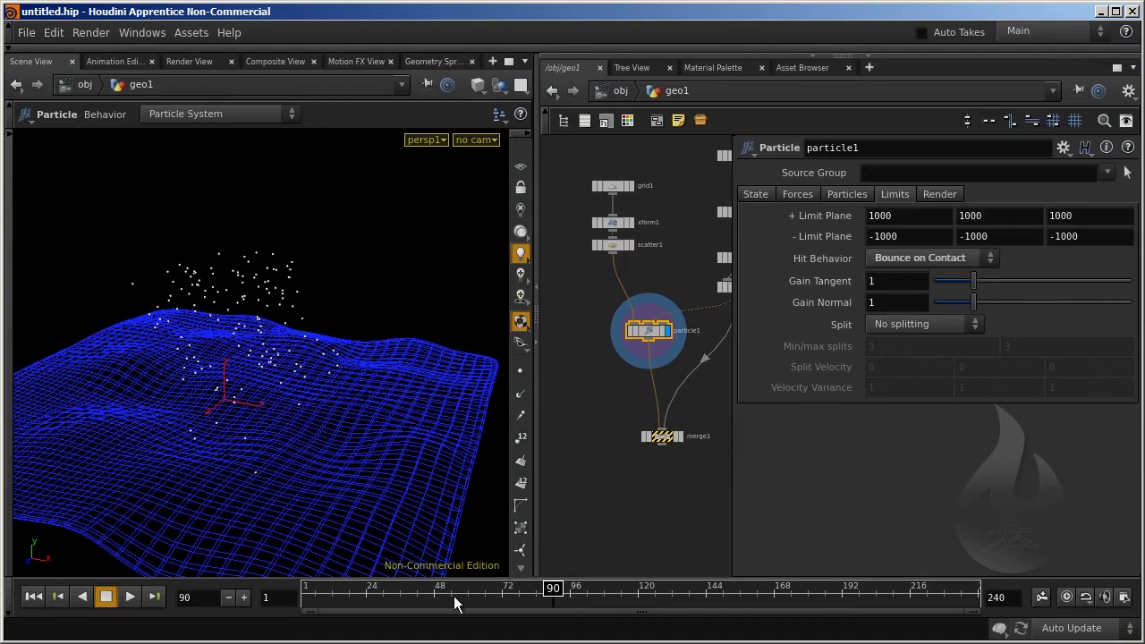
pyautogui.moveTo(455, 605); pyautogui.dragTo(239, 595)
pyautogui.click(129, 597)
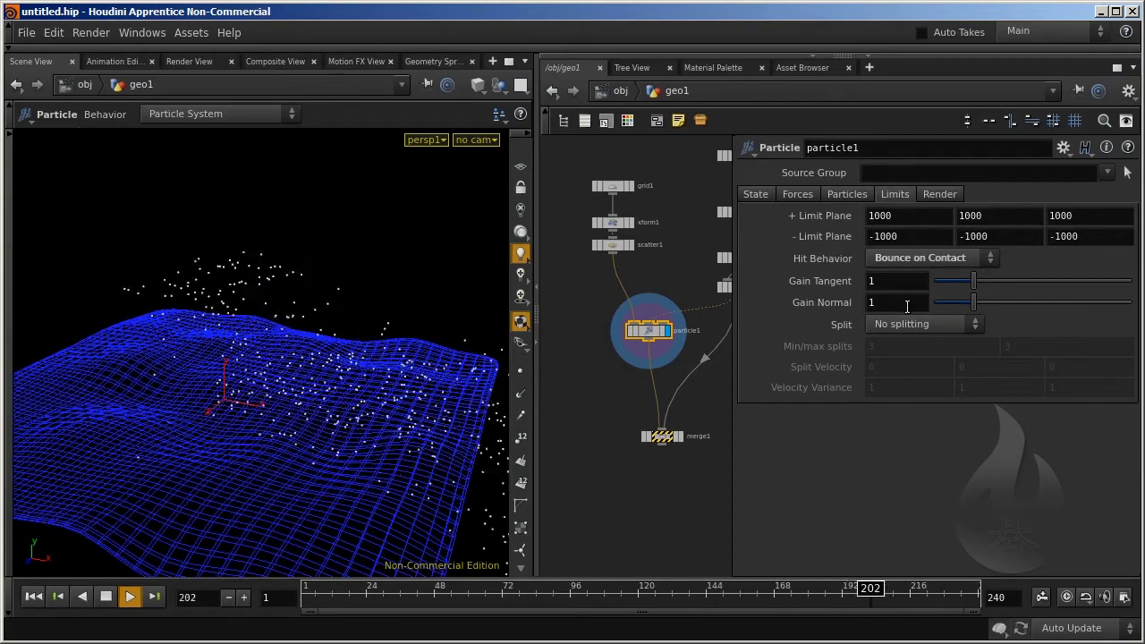
# Try Gain Normal values of 2 and then 4 on particle1's Limits tab.
pyautogui.click(892, 283)
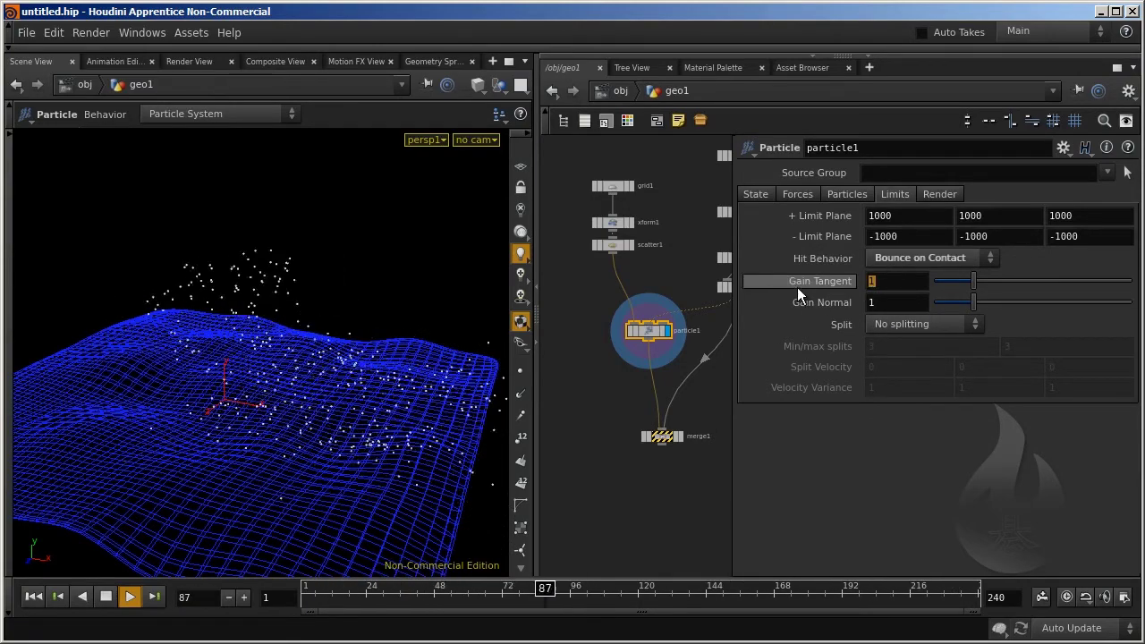
pyautogui.press('Tab')
pyautogui.write('2')
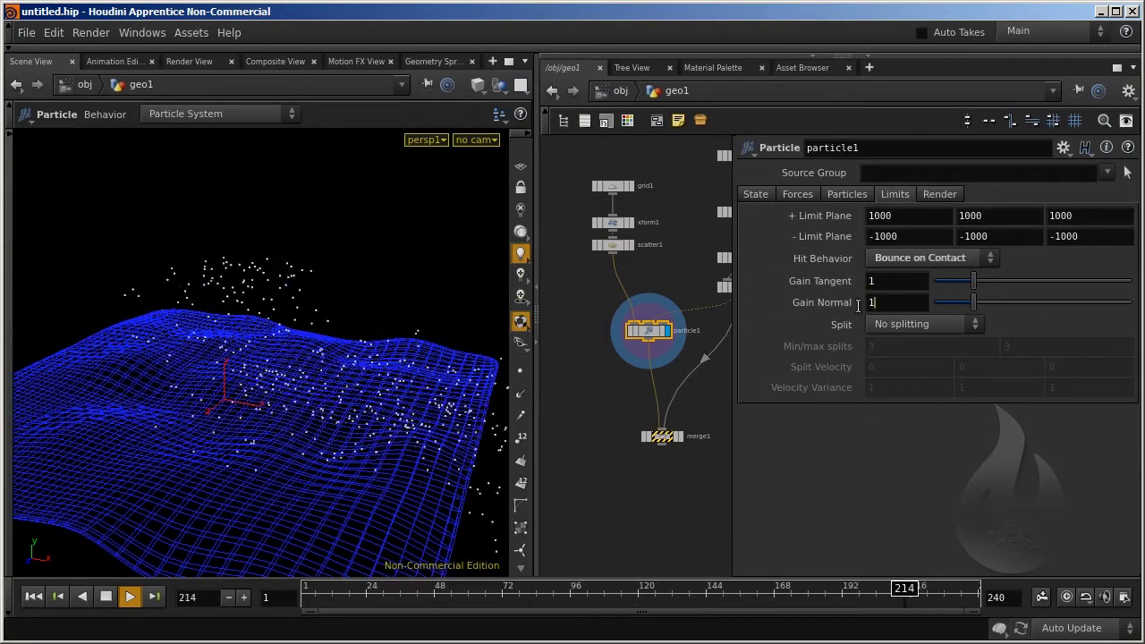
pyautogui.press('Return')
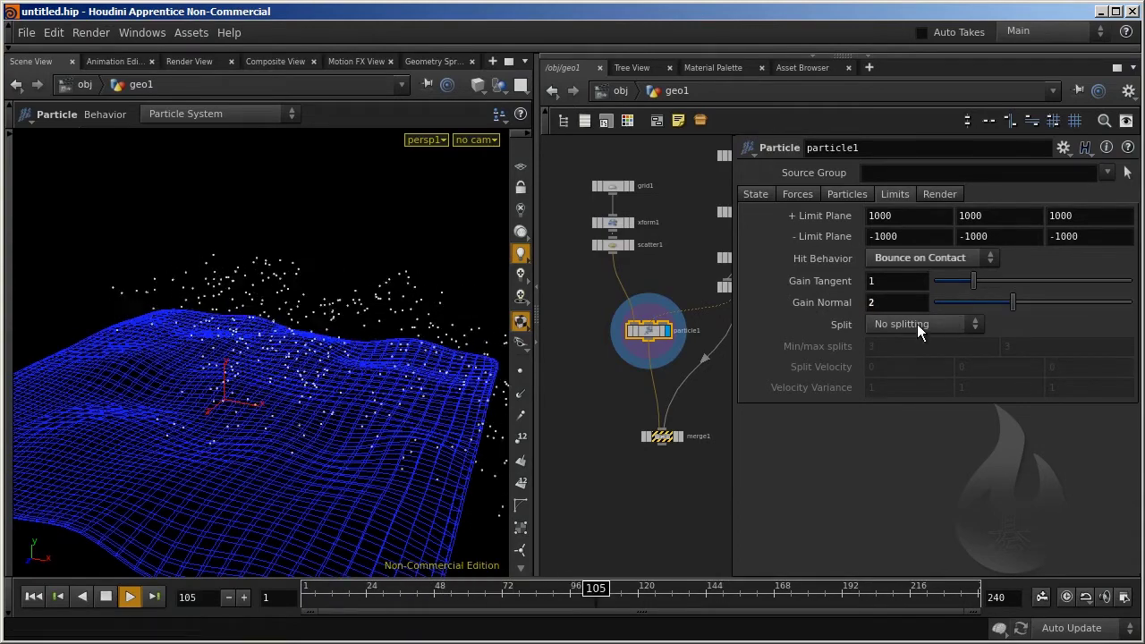
pyautogui.click(895, 281)
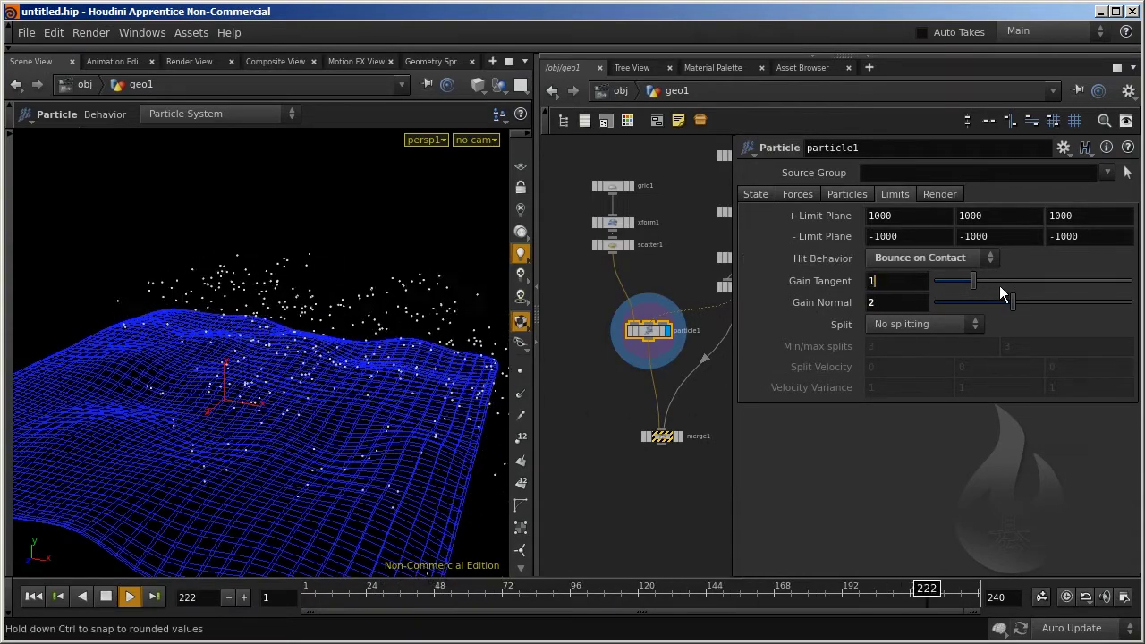
pyautogui.press('Tab')
pyautogui.write('4')
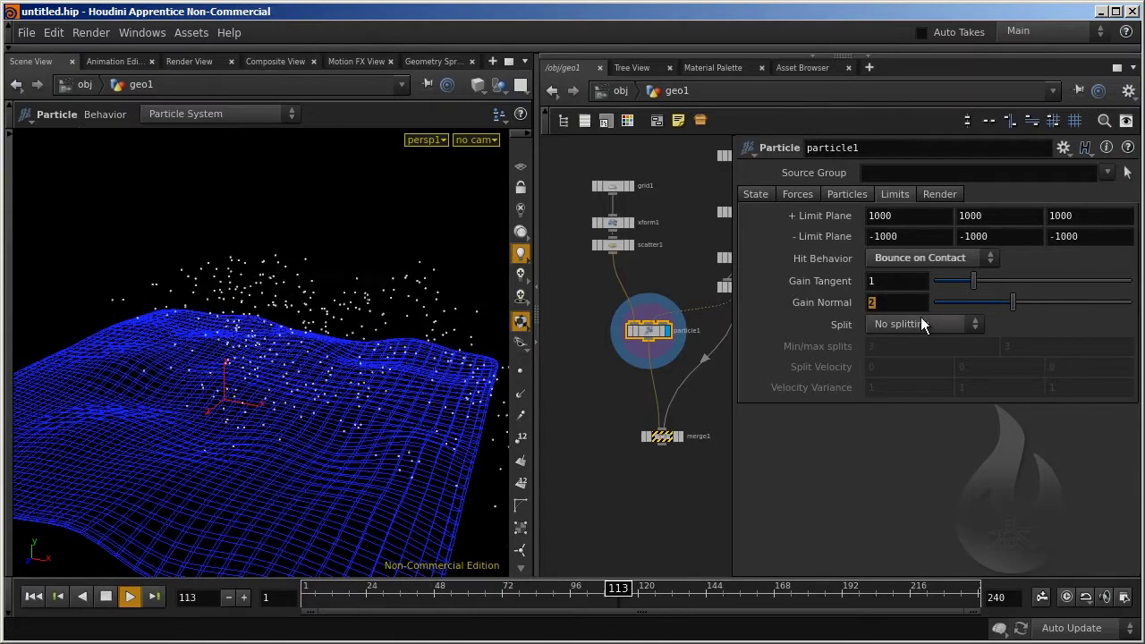
pyautogui.press('Return')
pyautogui.press('Escape')
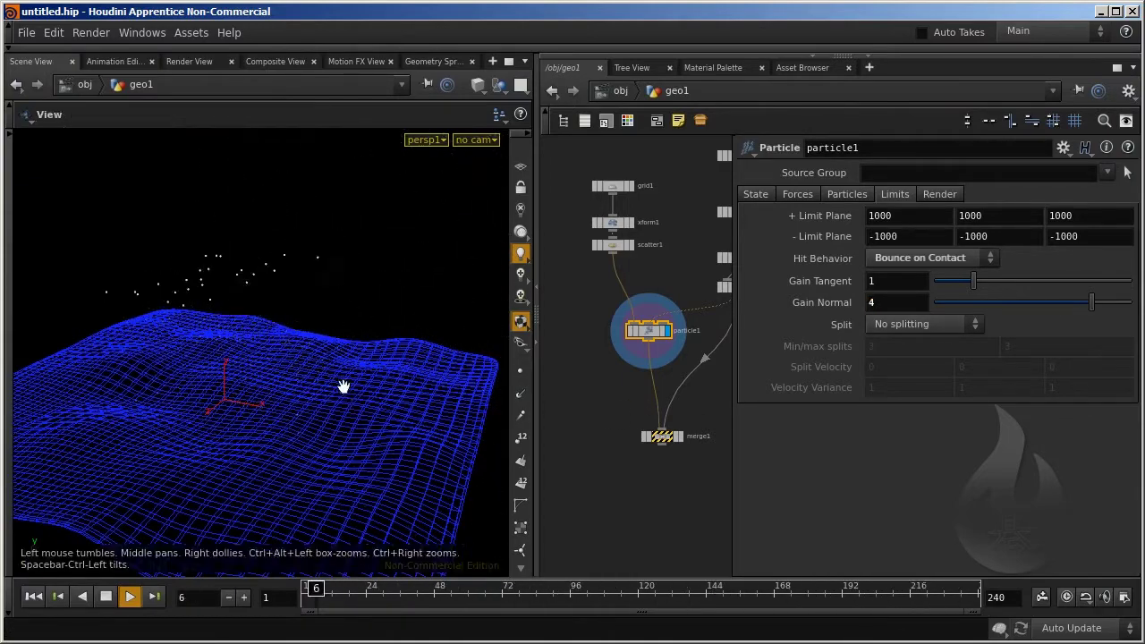
pyautogui.moveTo(345, 389)
pyautogui.mouseDown()
pyautogui.moveTo(379, 365)
pyautogui.moveTo(337, 356)
pyautogui.mouseUp()
pyautogui.press('Return')
# Try Gain Normal 1 and 0, then settle on a Gain Normal of 0.25.
pyautogui.doubleClick(882, 281)
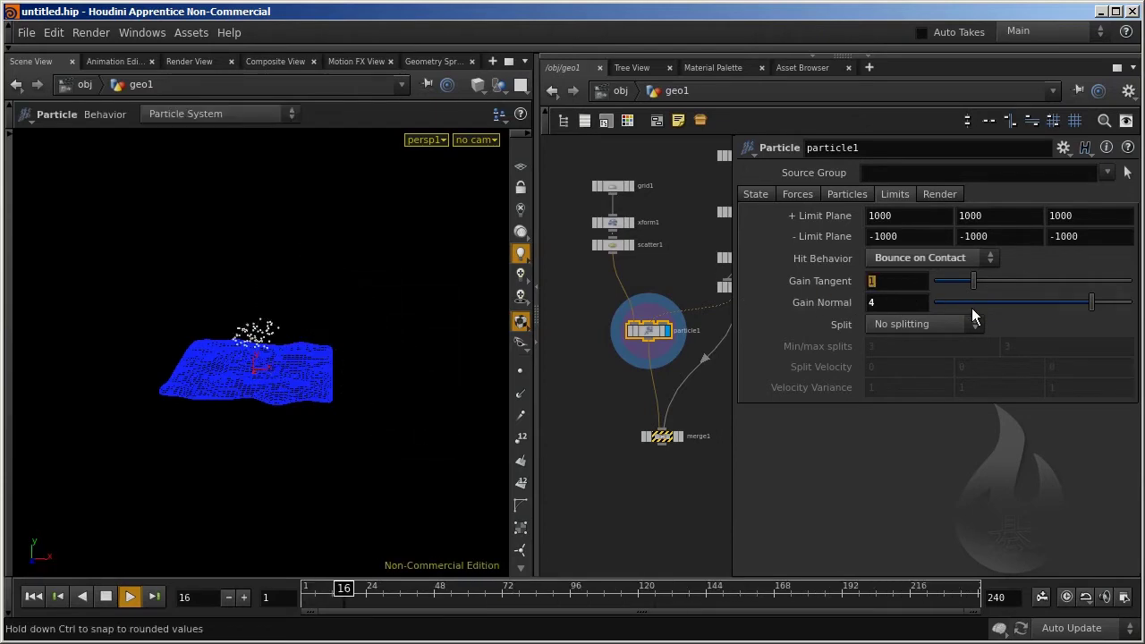
pyautogui.doubleClick(888, 304)
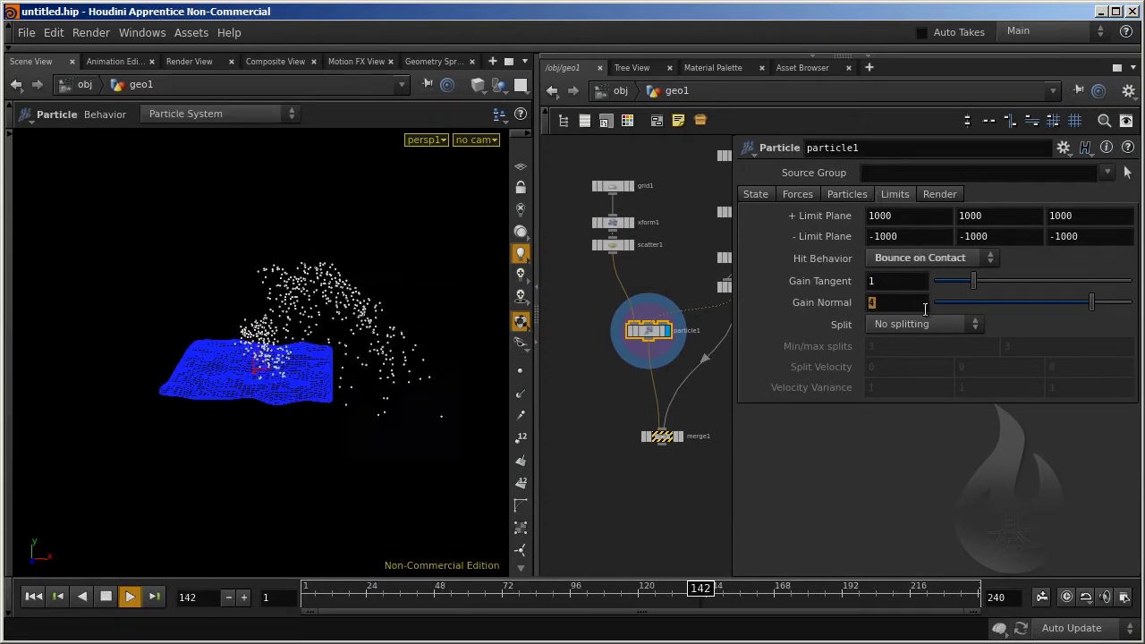
pyautogui.write('1')
pyautogui.press('Return')
pyautogui.doubleClick(922, 304)
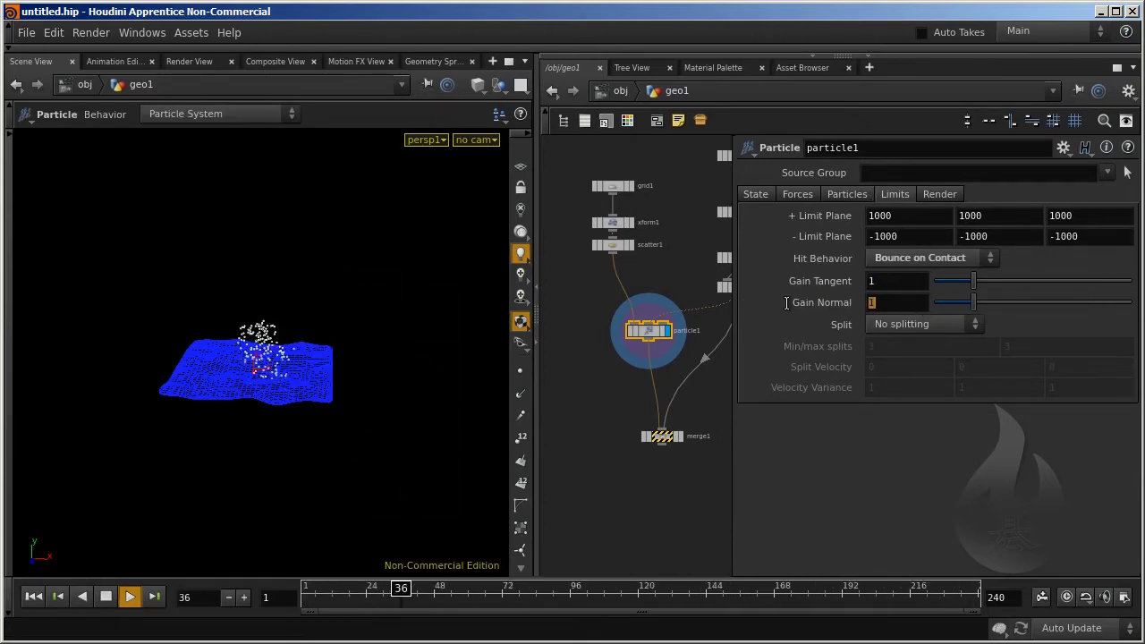
pyautogui.write('0')
pyautogui.press('Return')
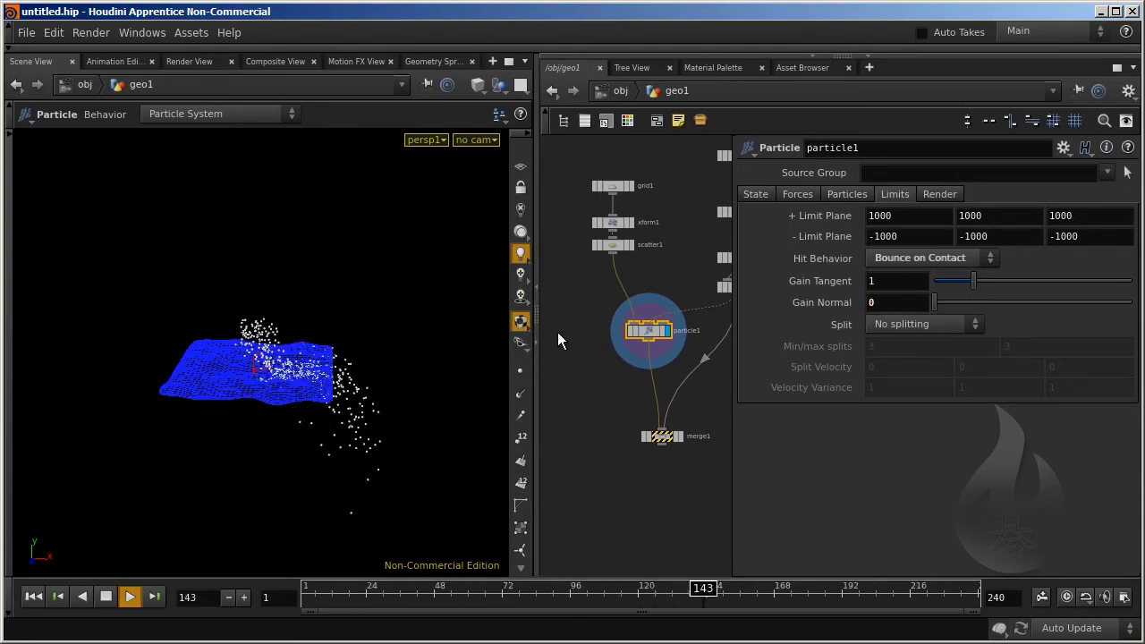
pyautogui.moveTo(291, 322); pyautogui.dragTo(292, 362)
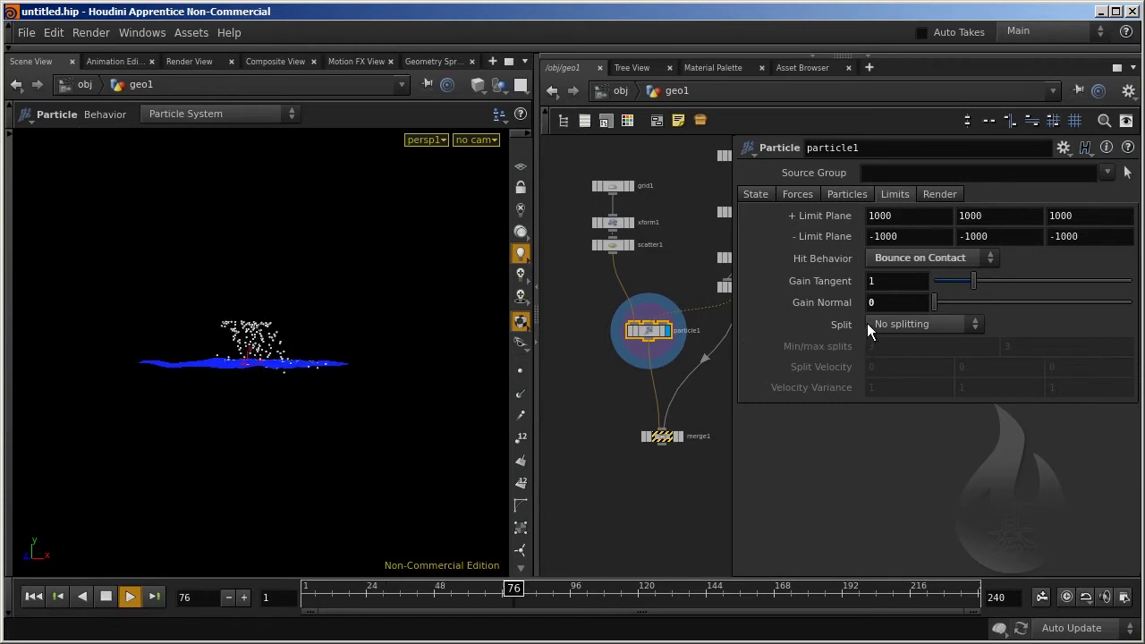
pyautogui.click(886, 304)
pyautogui.write('0.')
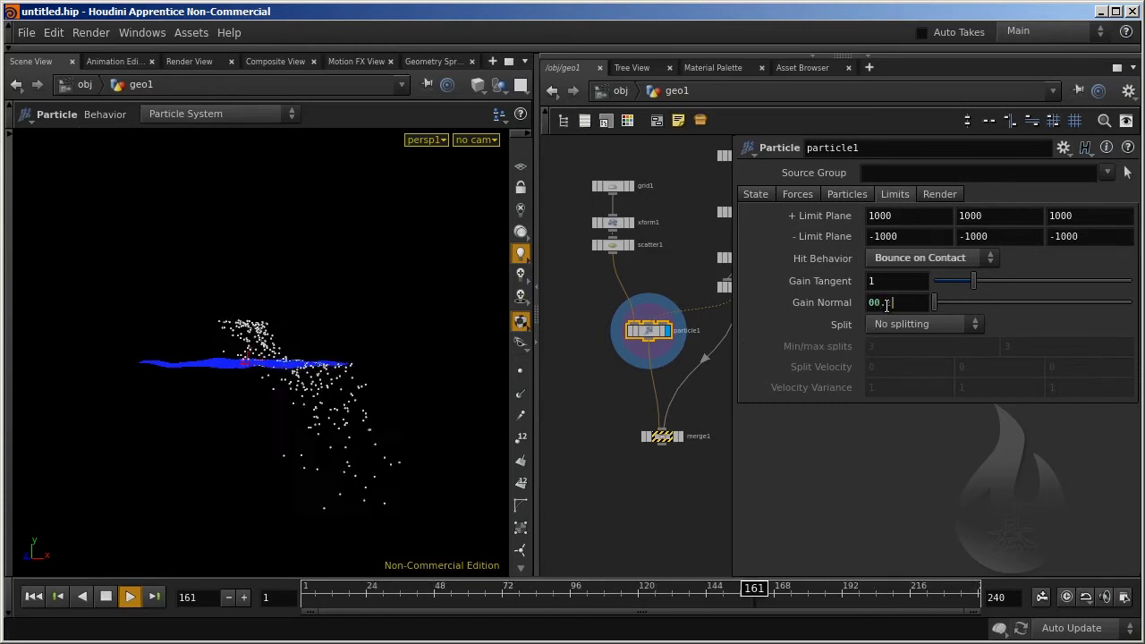
pyautogui.write('5')
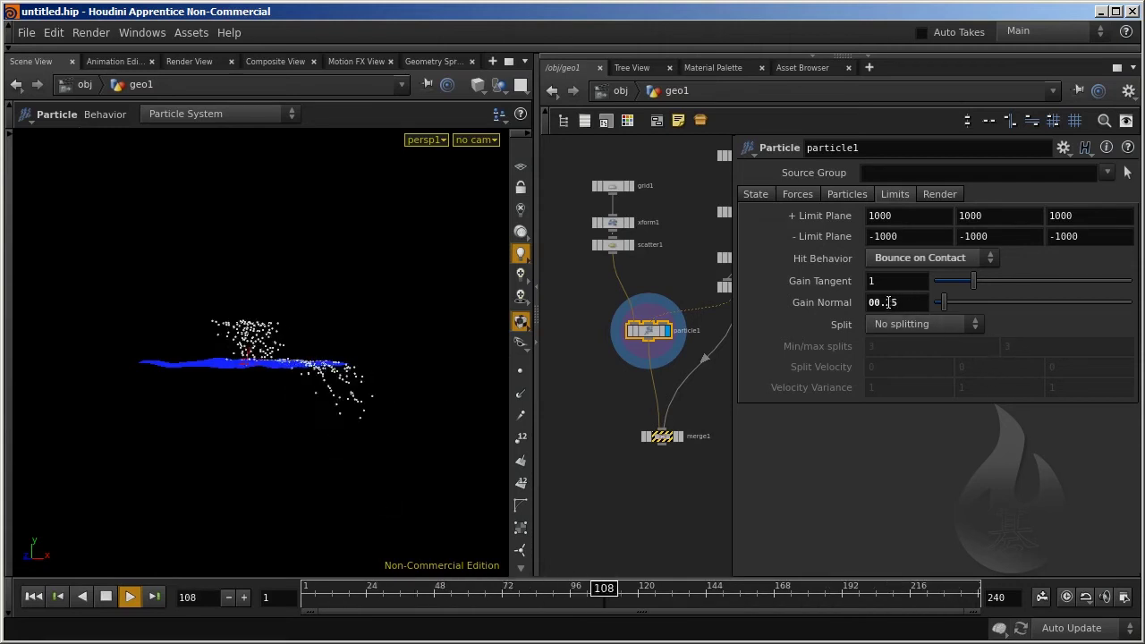
pyautogui.hotkey('shift', 'Tab')
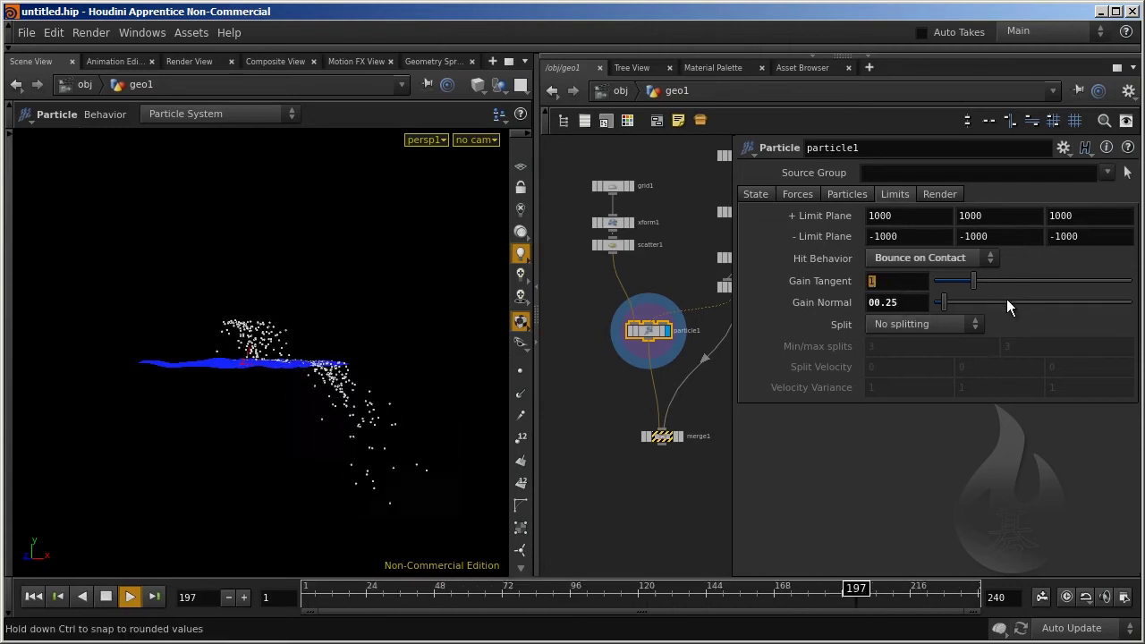
# Try Gain Tangent values 5 and 1, then settle on 1.5 while tumbling to watch the terrain.
pyautogui.write('5')
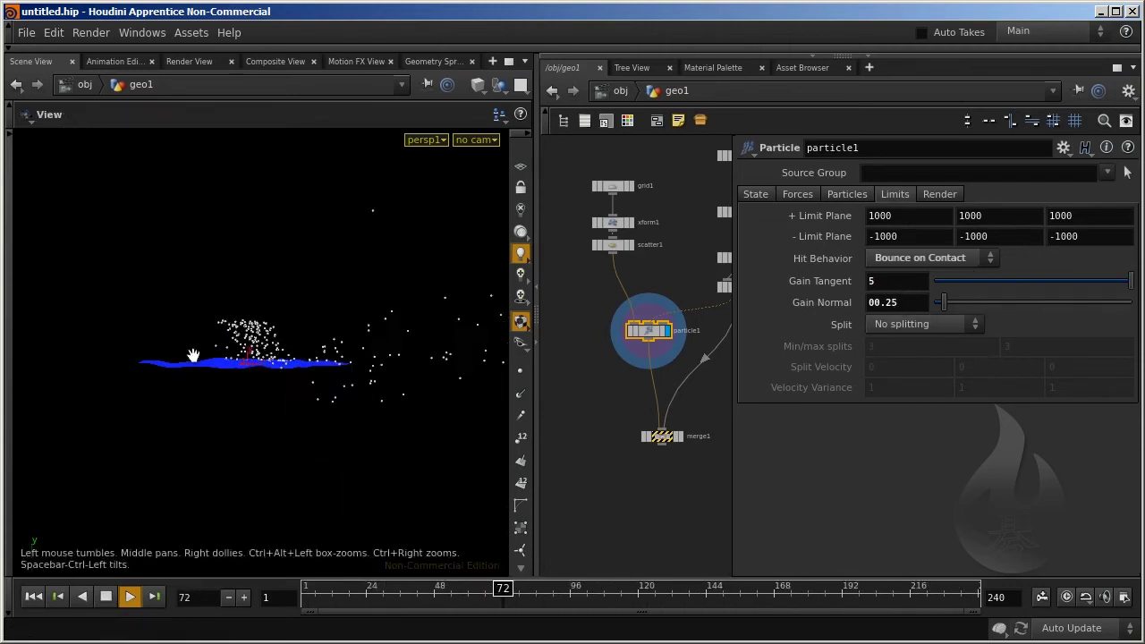
pyautogui.moveTo(260, 376); pyautogui.dragTo(331, 343)
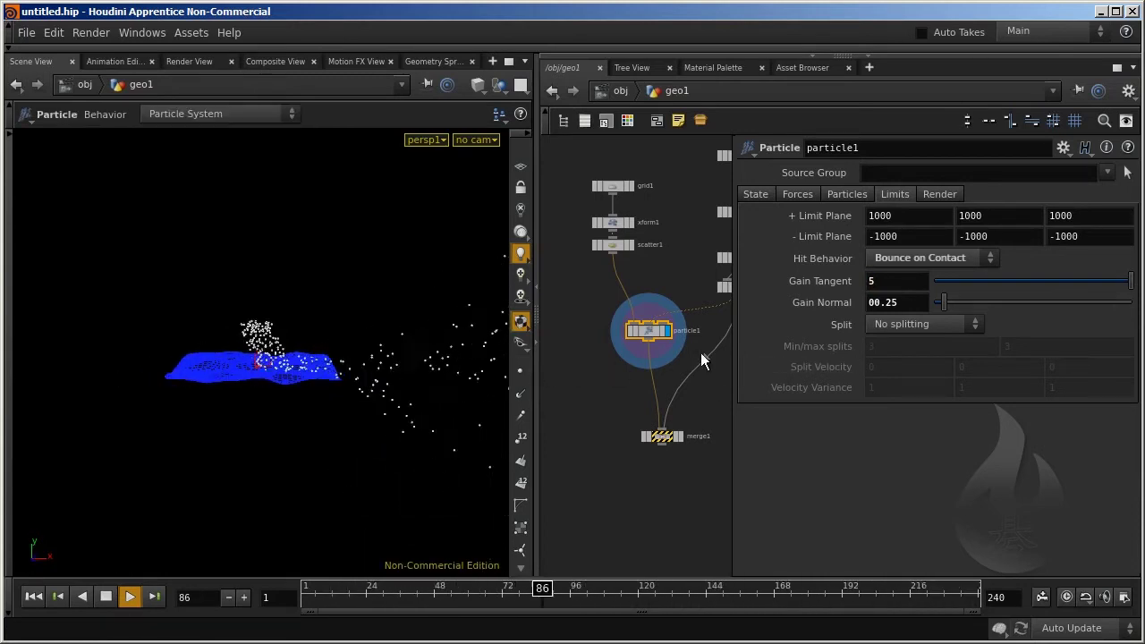
pyautogui.doubleClick(881, 281)
pyautogui.write('1')
pyautogui.press('Return')
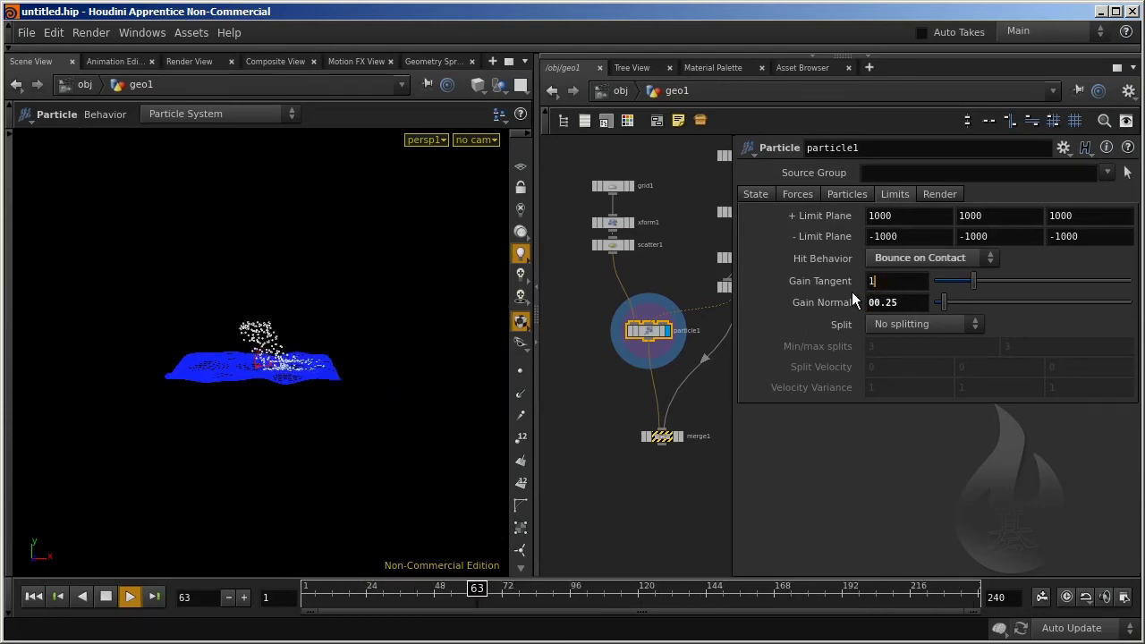
pyautogui.write('1.5')
pyautogui.press('Return')
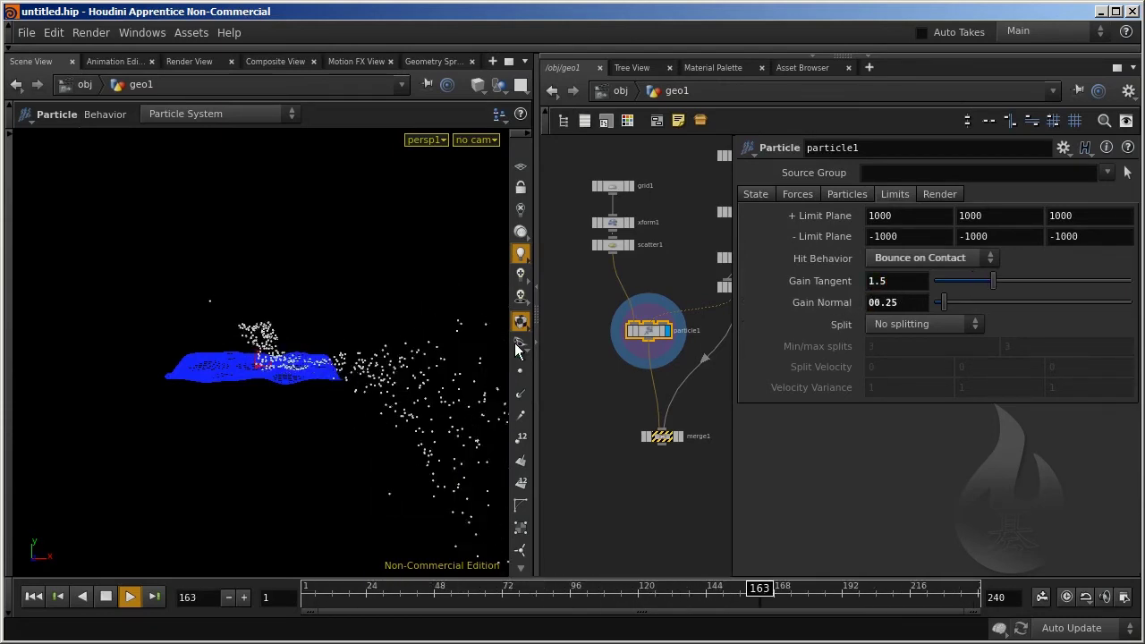
pyautogui.press('Escape')
pyautogui.moveTo(340, 330)
pyautogui.mouseDown()
pyautogui.moveTo(356, 352)
pyautogui.moveTo(328, 358)
pyautogui.moveTo(433, 359)
pyautogui.mouseUp()
pyautogui.press('Return')
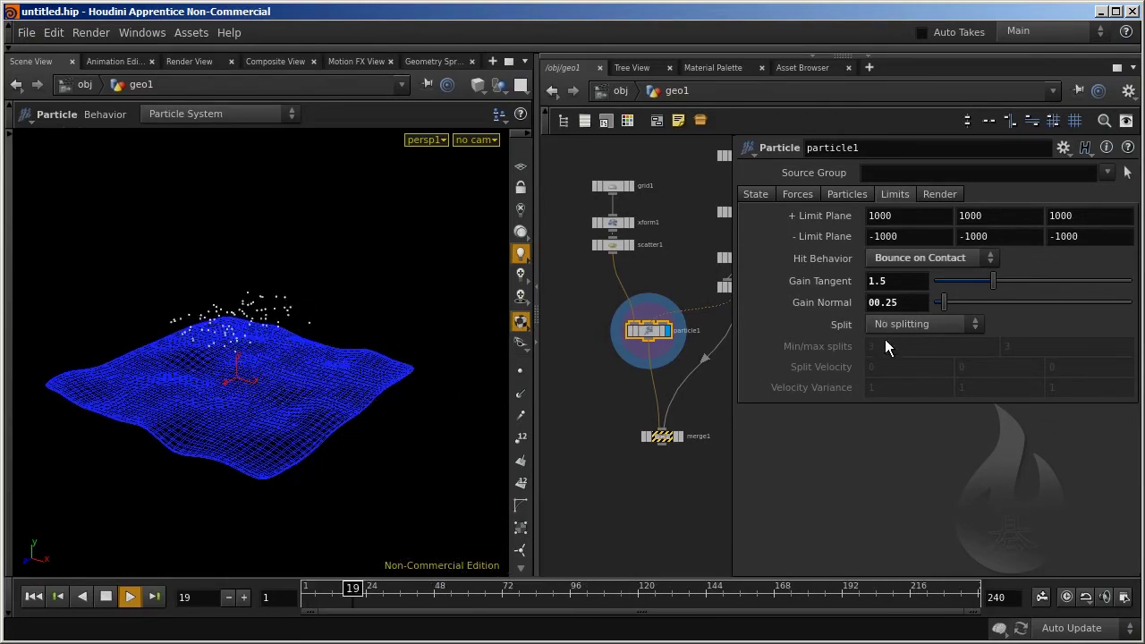
# Stop the particle playback and return Gain Tangent to 1.
pyautogui.click(106, 597)
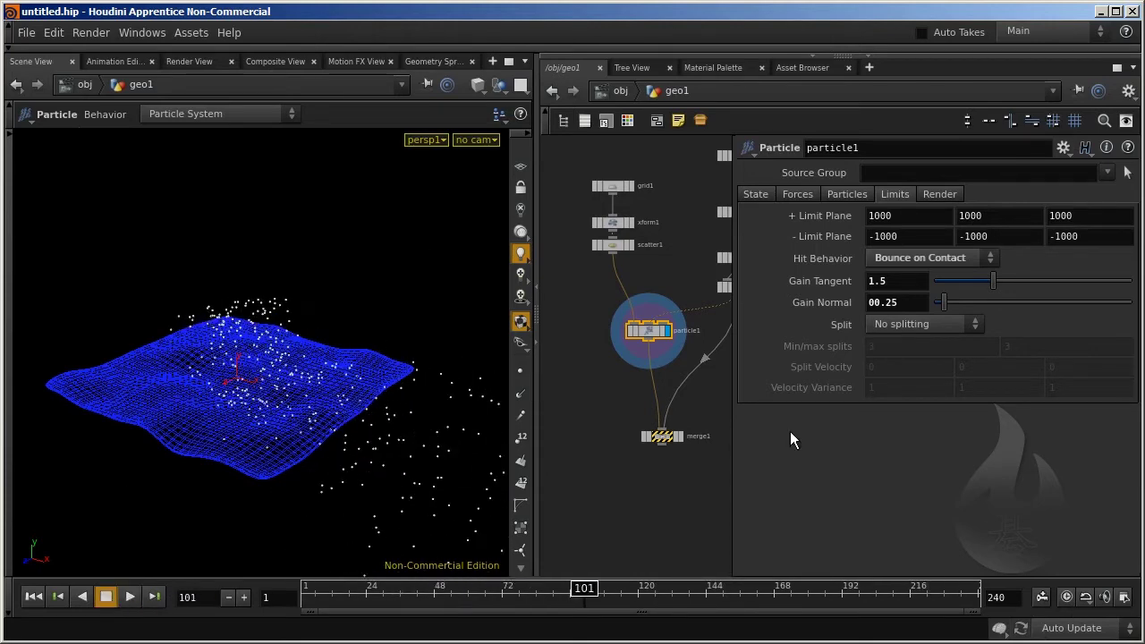
pyautogui.click(920, 324)
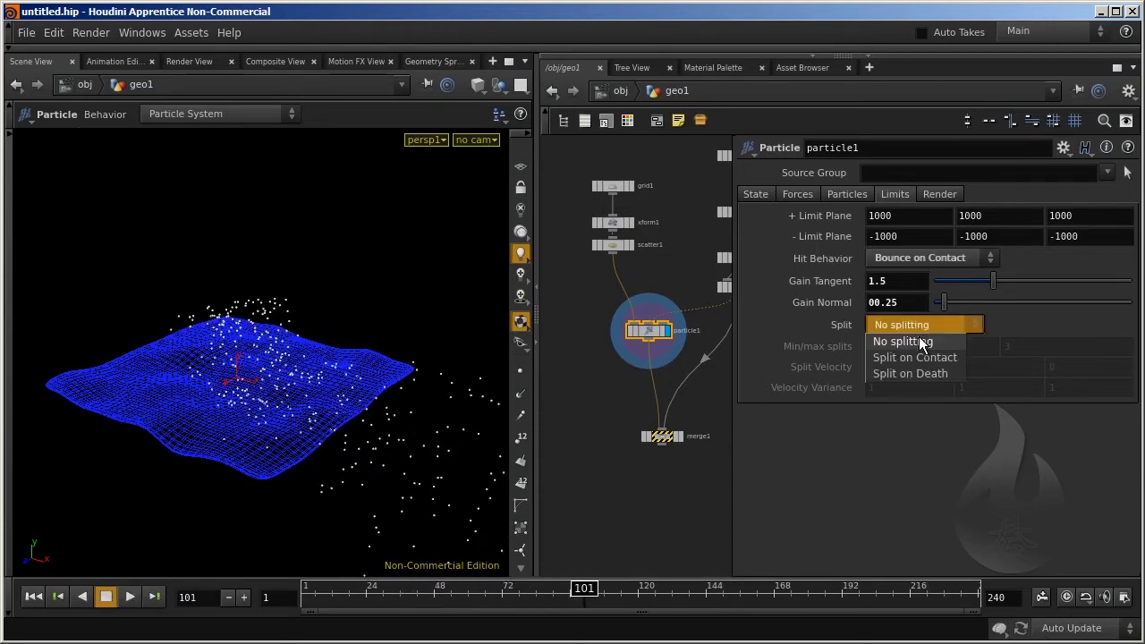
pyautogui.click(895, 281)
pyautogui.write('1')
pyautogui.press('Return')
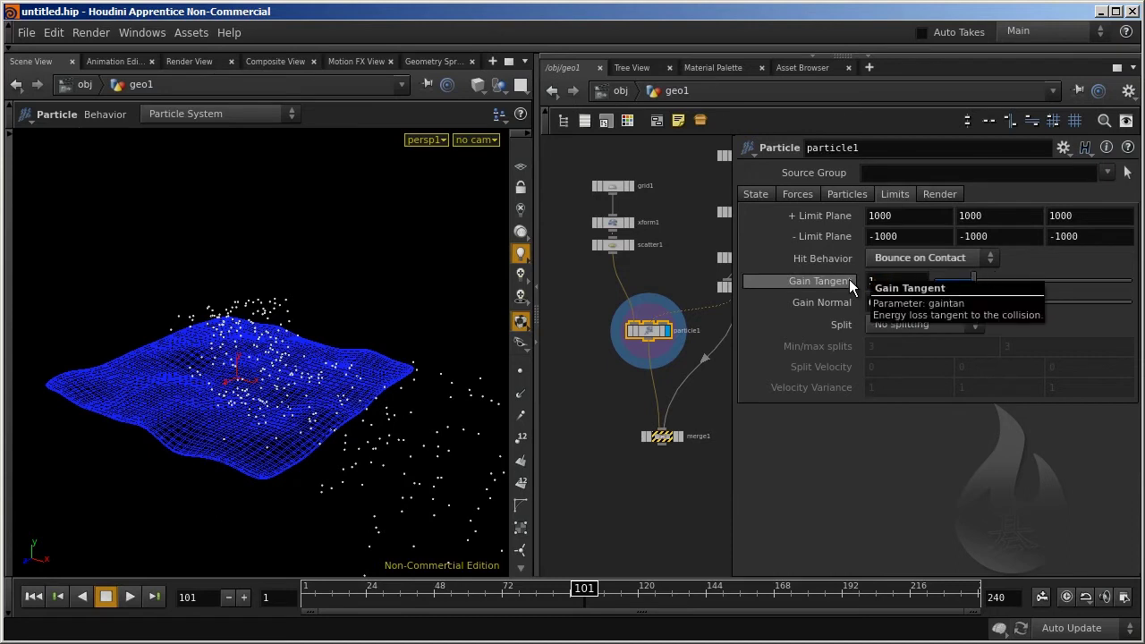
# Set the particle Split behaviour to Split on Contact, after briefly trying Split on Death.
pyautogui.click(919, 324)
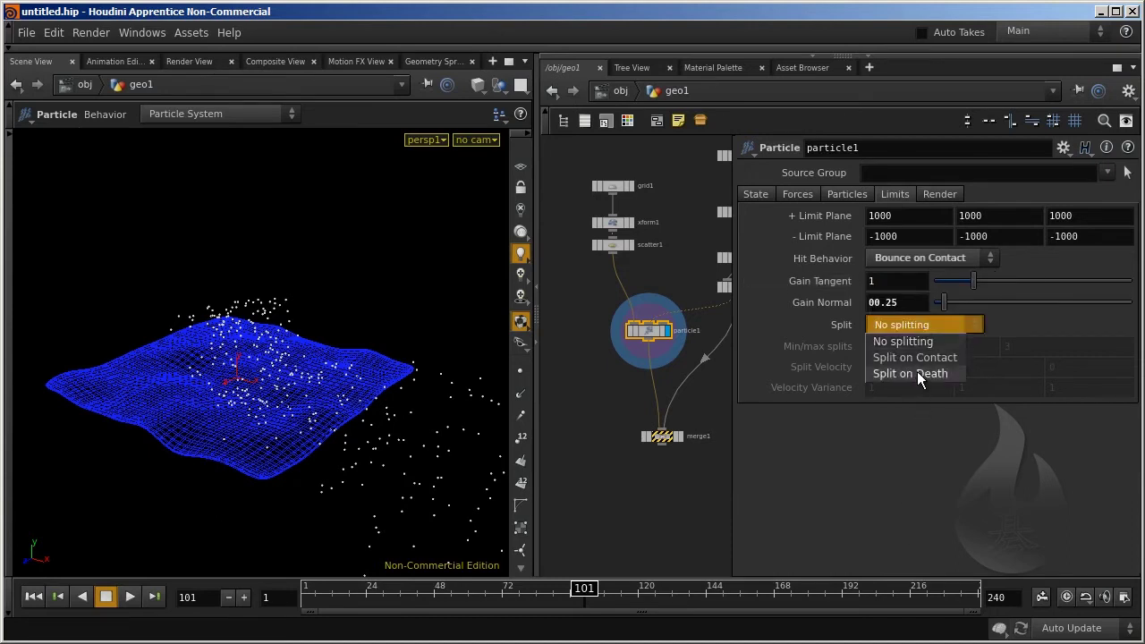
pyautogui.click(905, 341)
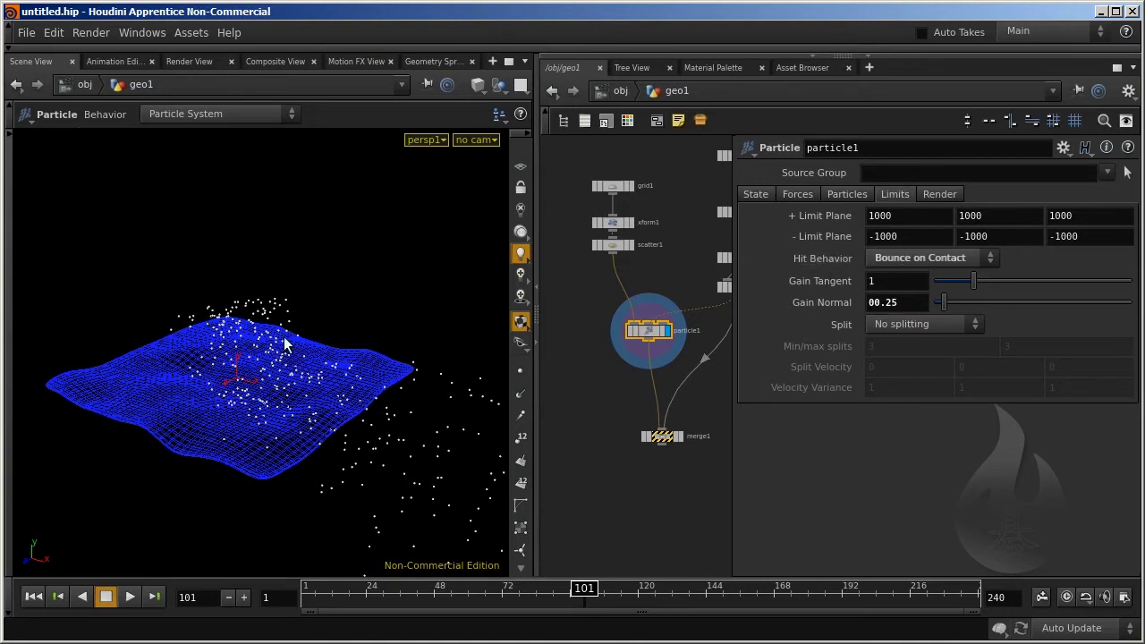
pyautogui.click(904, 324)
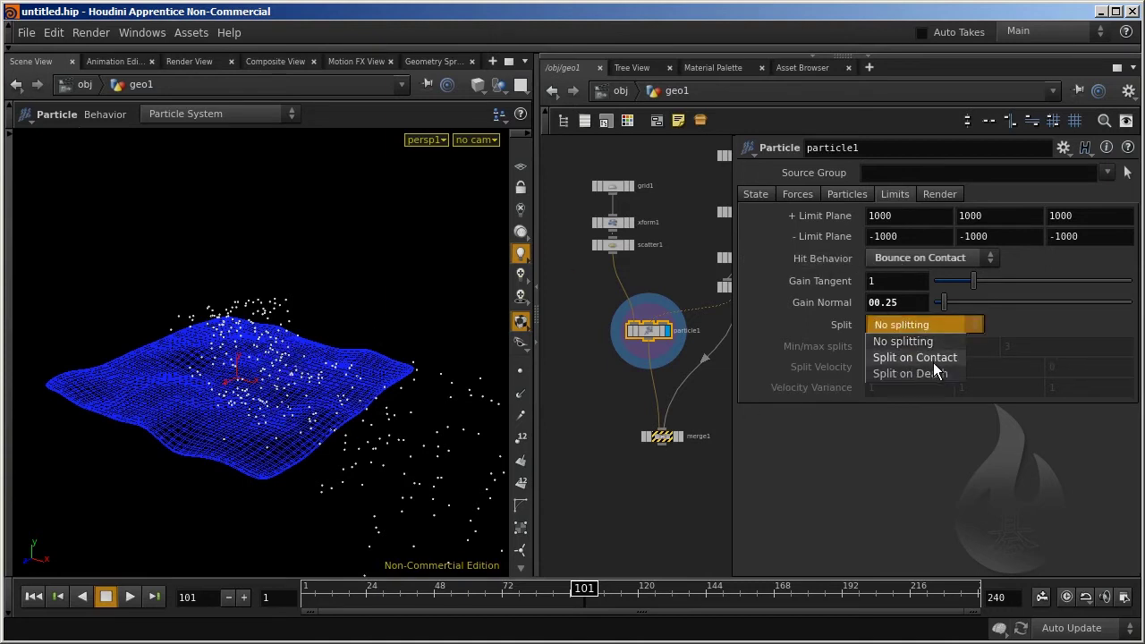
pyautogui.click(905, 370)
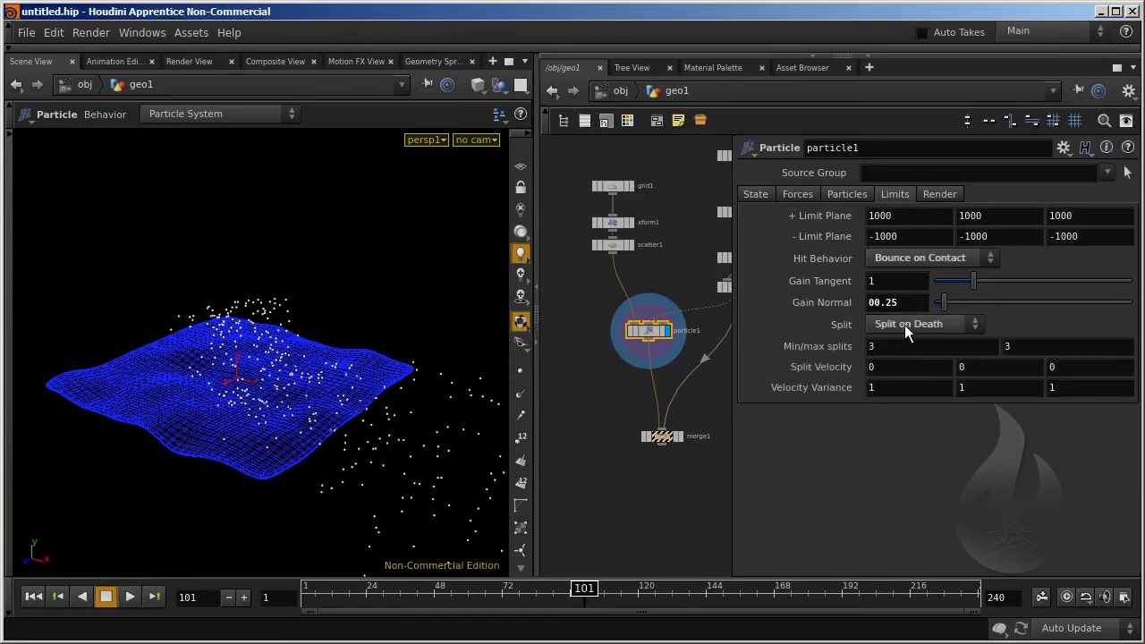
pyautogui.click(904, 324)
pyautogui.click(911, 353)
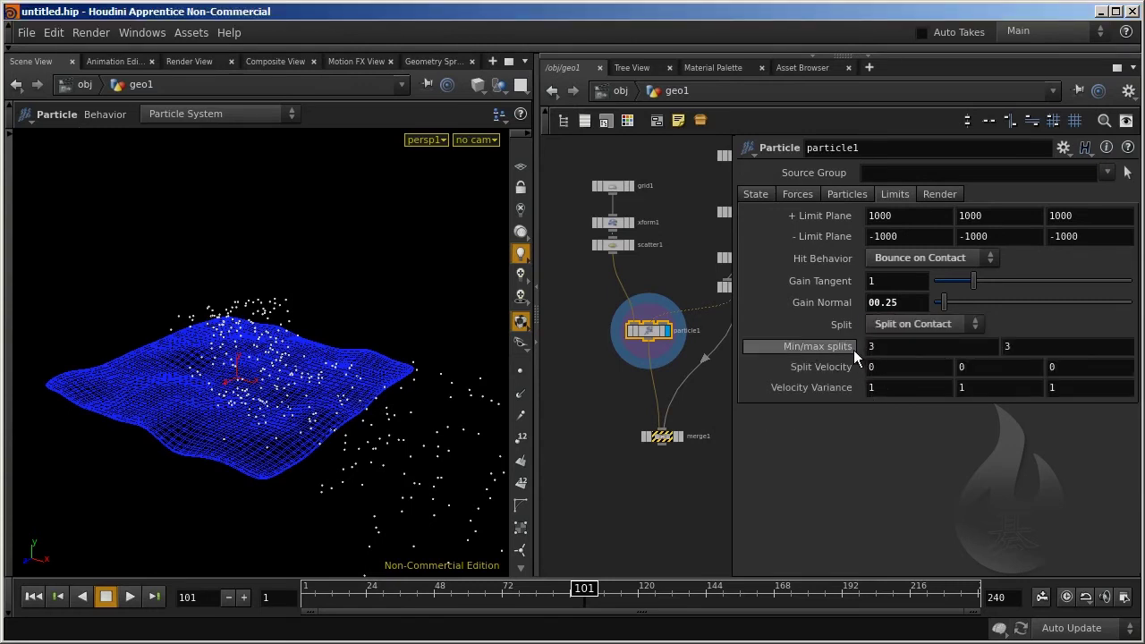
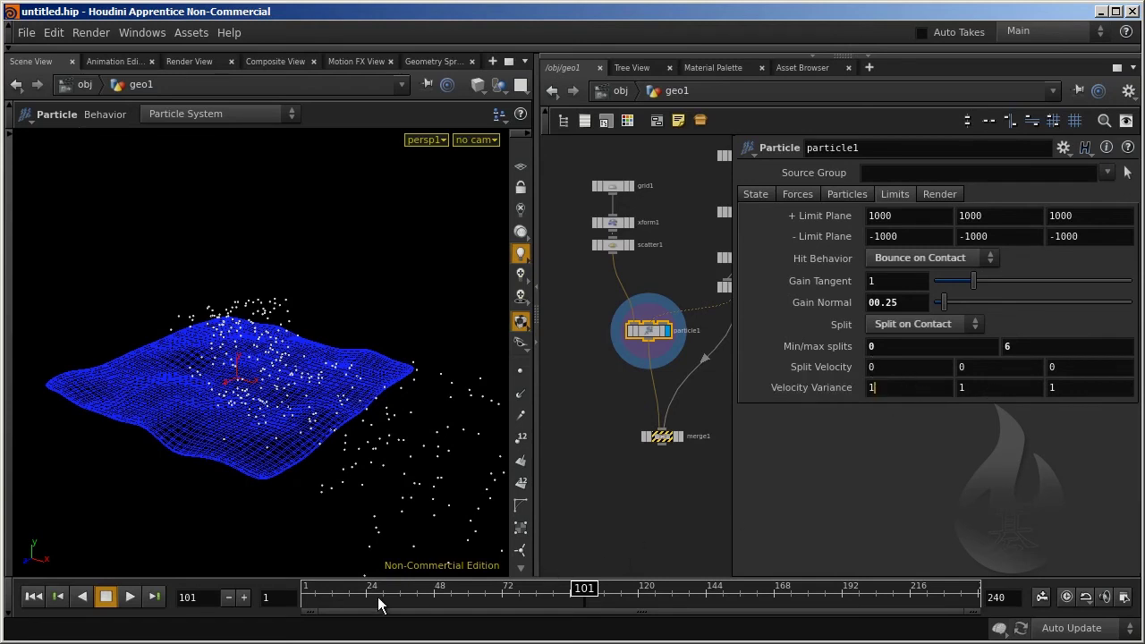
# Replay the simulation from the start and set the maximum splits to 2.
pyautogui.click(32, 599)
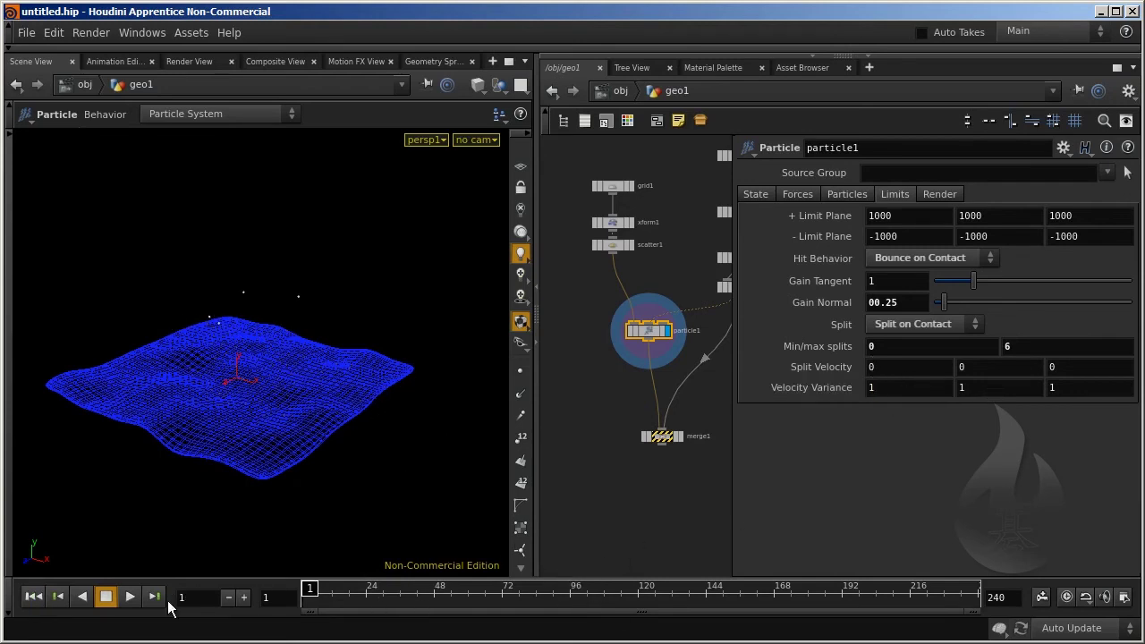
pyautogui.click(132, 599)
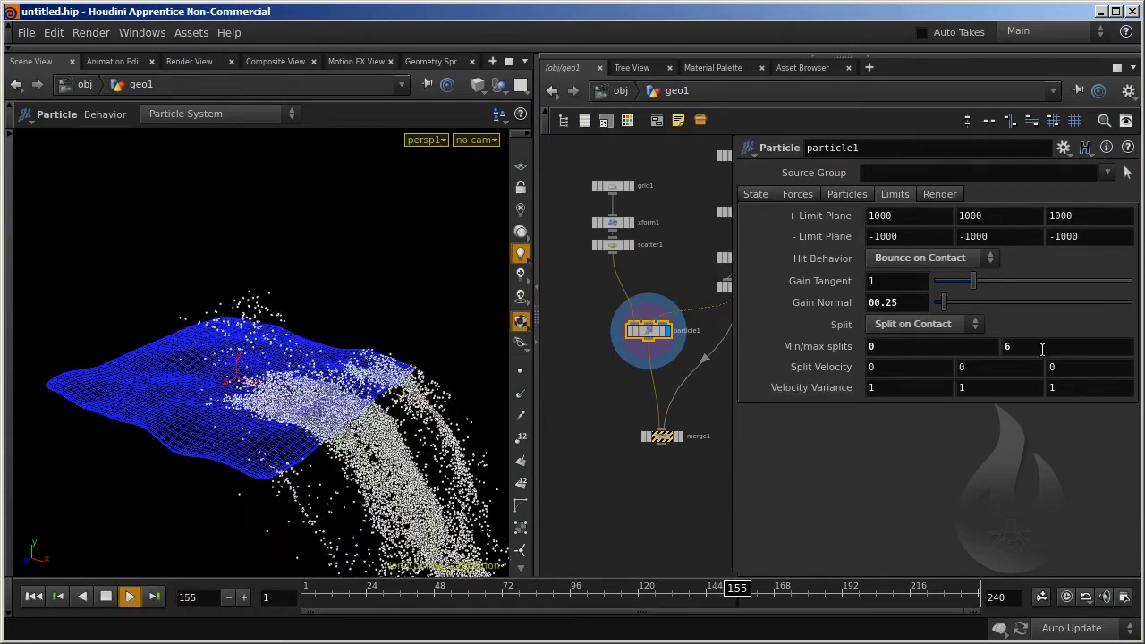
pyautogui.click(1010, 346)
pyautogui.press('BackSpace')
pyautogui.write('2')
pyautogui.press('Return')
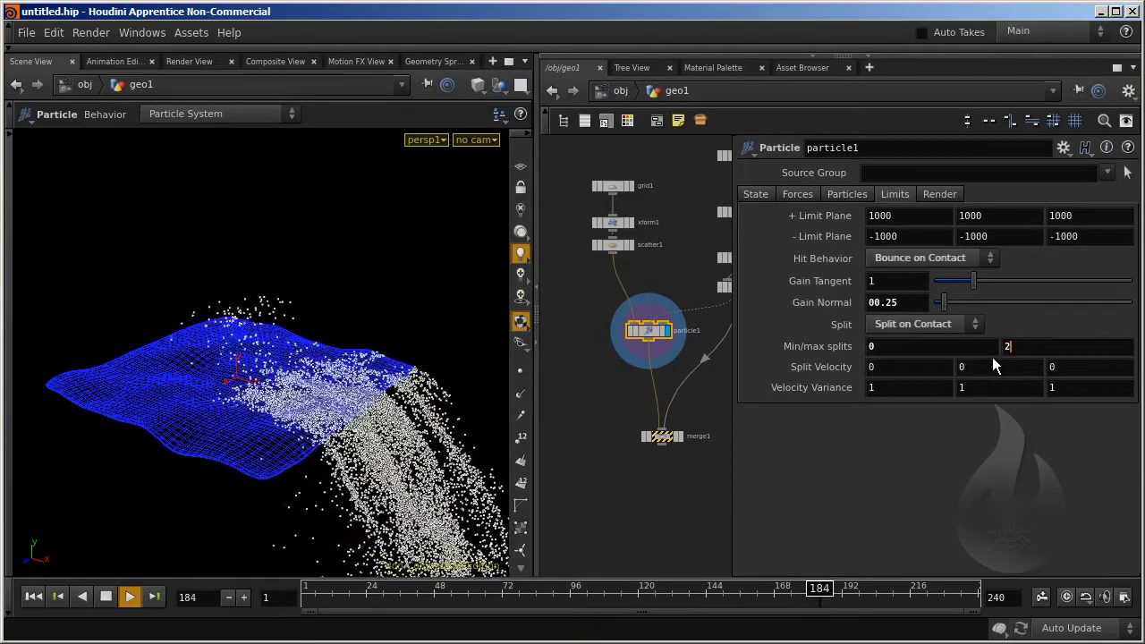
# Stop and rewind the simulation, then set the middle Velocity Variance to 3.
pyautogui.click(309, 592)
pyautogui.click(35, 598)
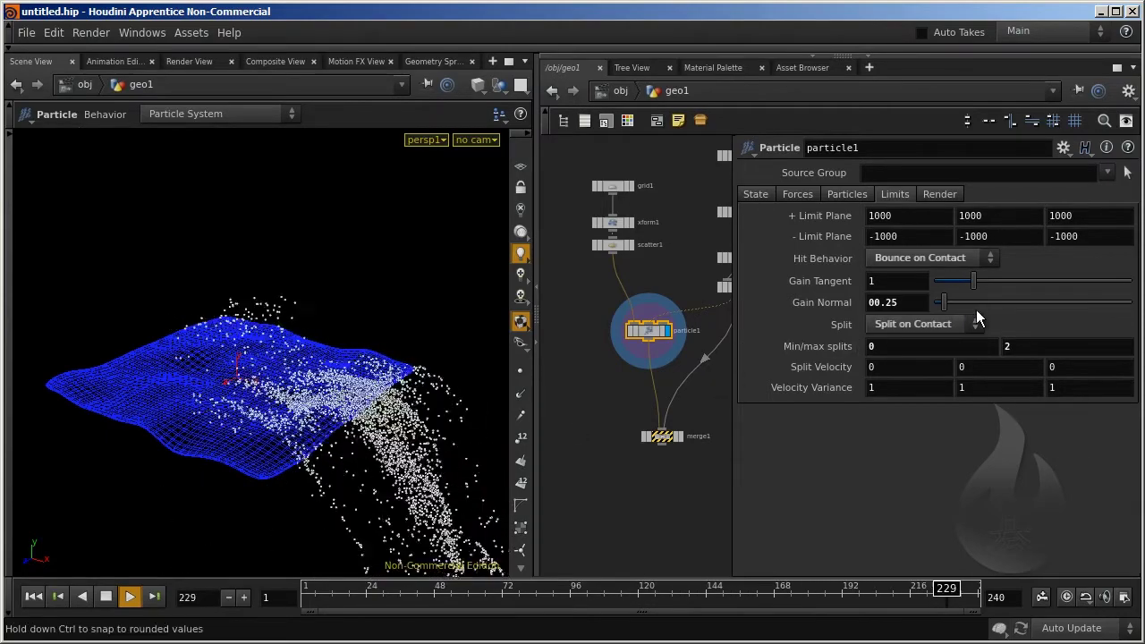
pyautogui.doubleClick(966, 388)
pyautogui.write('3')
pyautogui.press('Return')
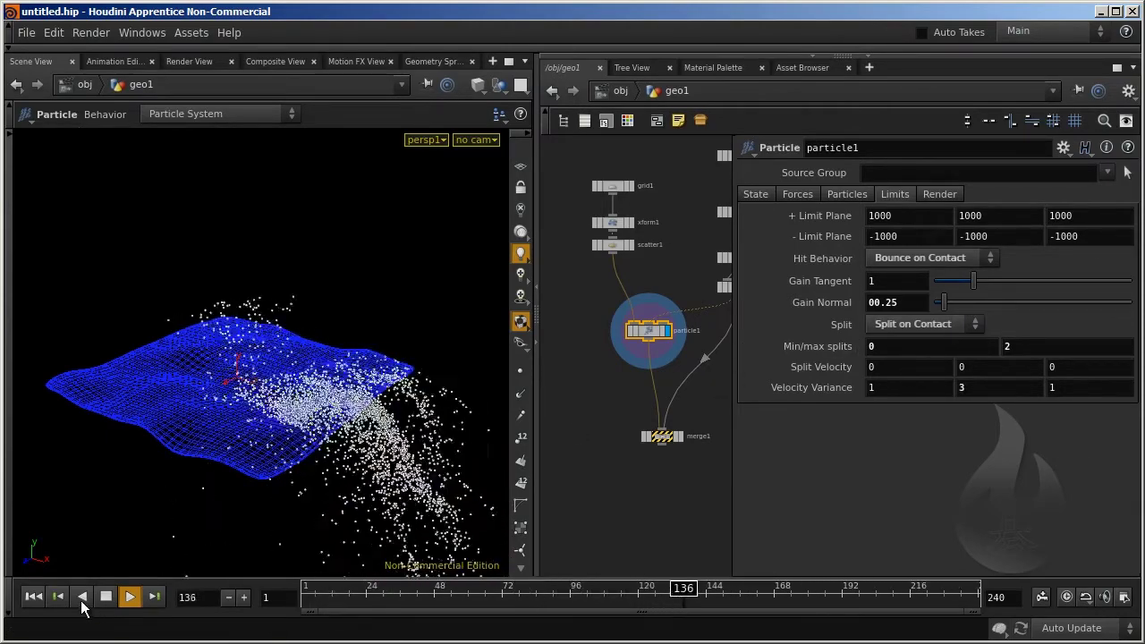
# Stop at frame 171, view the terrain edge-on, and pan the network toward the terrain nodes.
pyautogui.click(105, 597)
pyautogui.press('s')
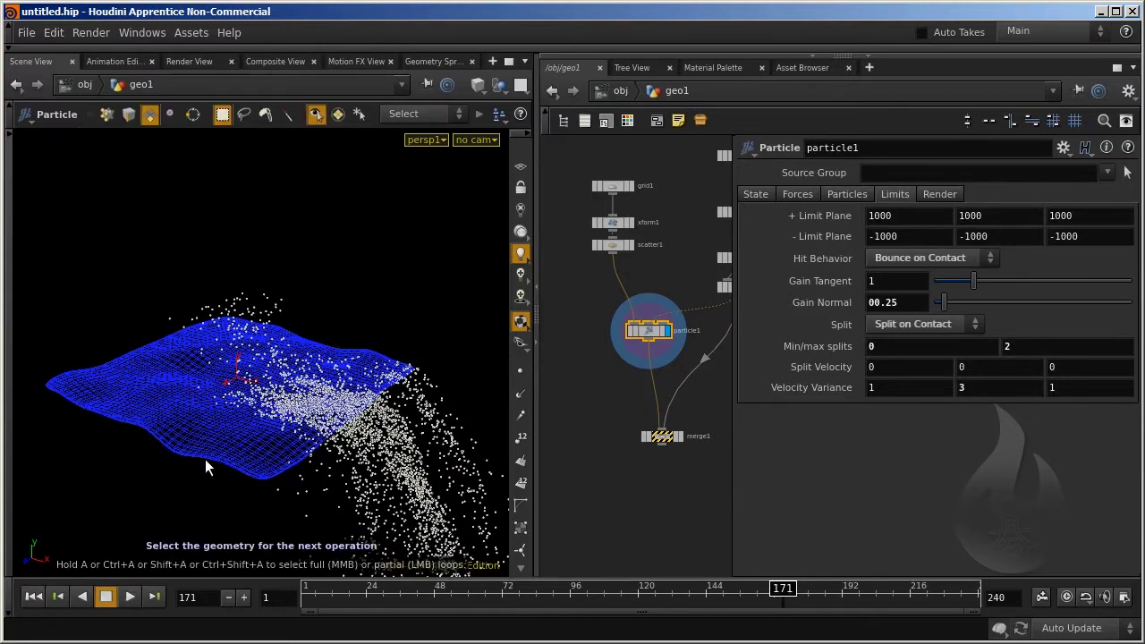
pyautogui.press('Escape')
pyautogui.moveTo(206, 425); pyautogui.dragTo(361, 411)
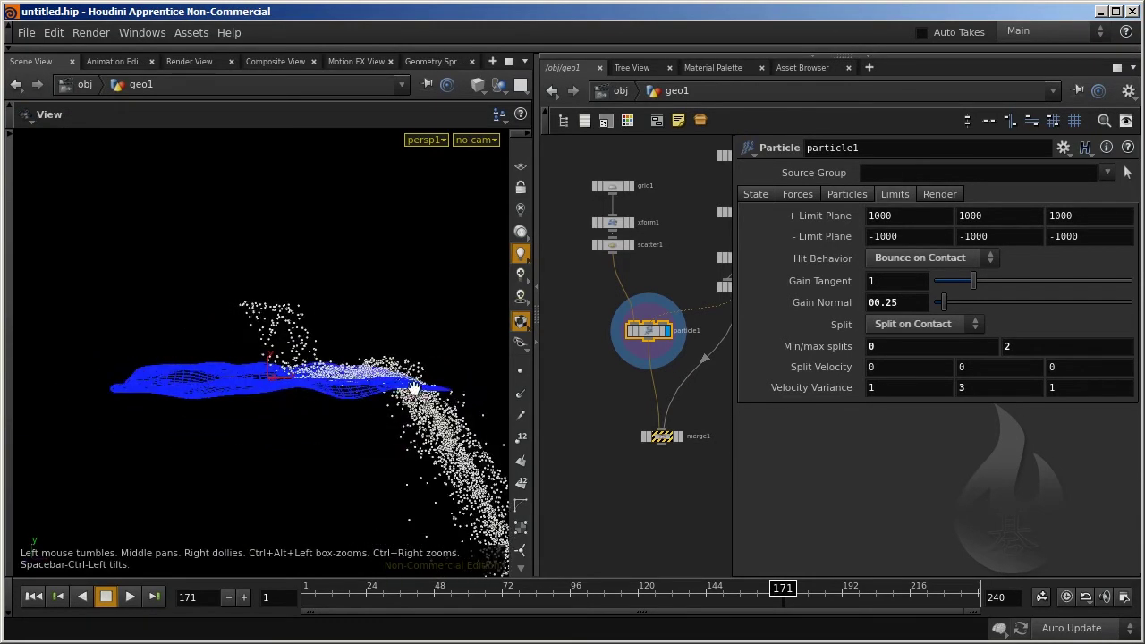
pyautogui.press('Return')
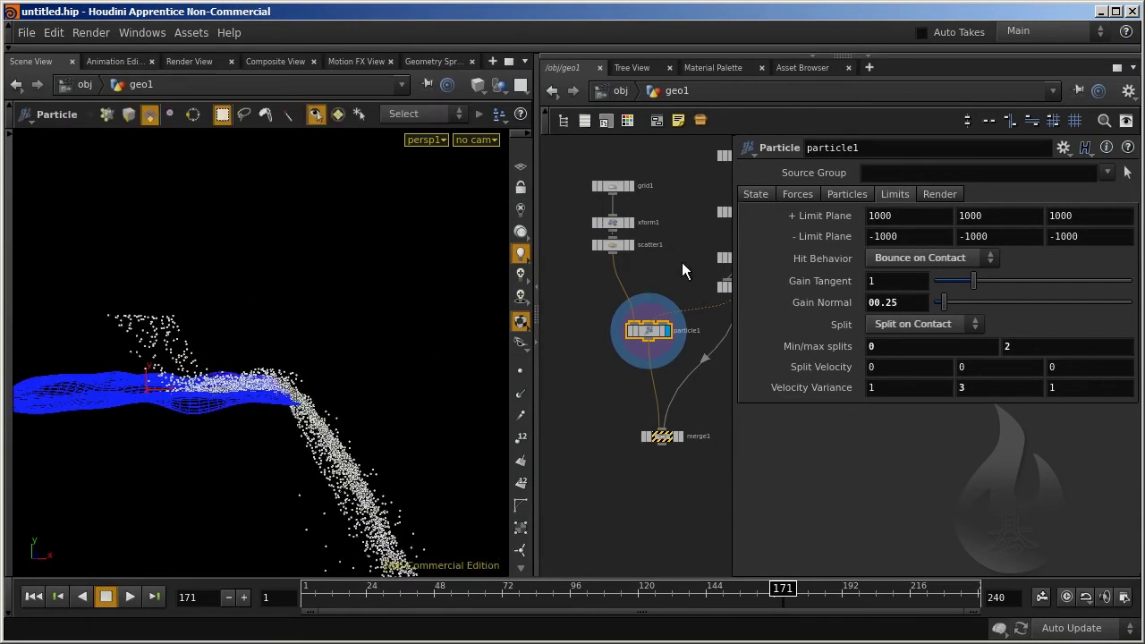
pyautogui.scroll(-2, 626, 304)
pyautogui.moveTo(594, 306); pyautogui.dragTo(633, 322, button='middle')
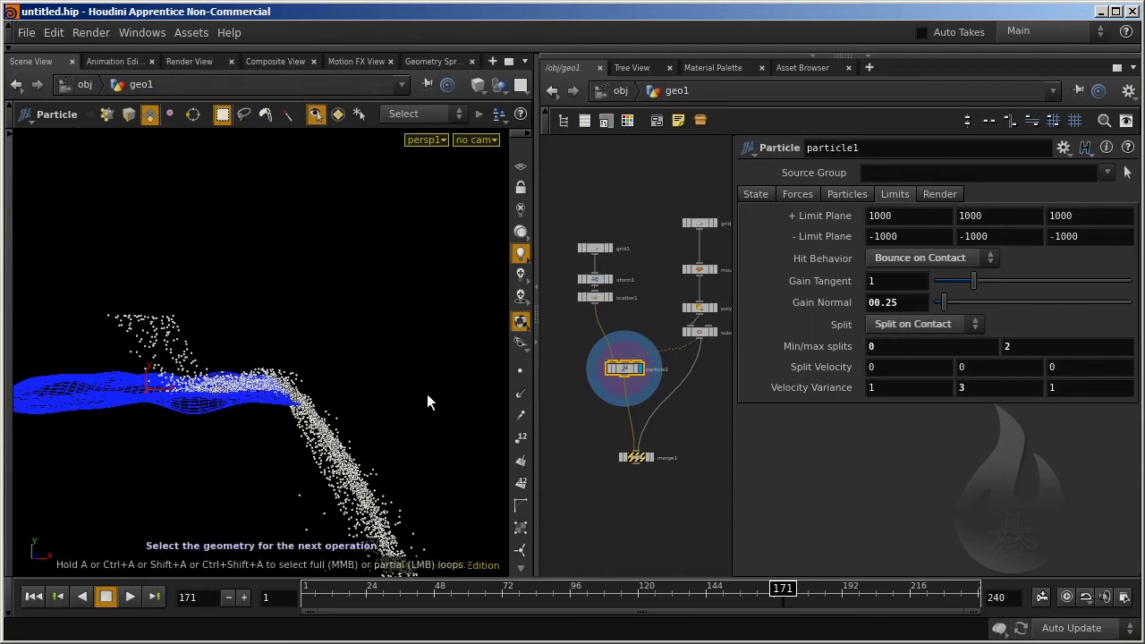
# Orbit around the terrain to view the spilling particles from above.
pyautogui.press('Escape')
pyautogui.moveTo(427, 401)
pyautogui.mouseDown()
pyautogui.moveTo(235, 396)
pyautogui.moveTo(51, 435)
pyautogui.mouseUp()
pyautogui.press('Return')
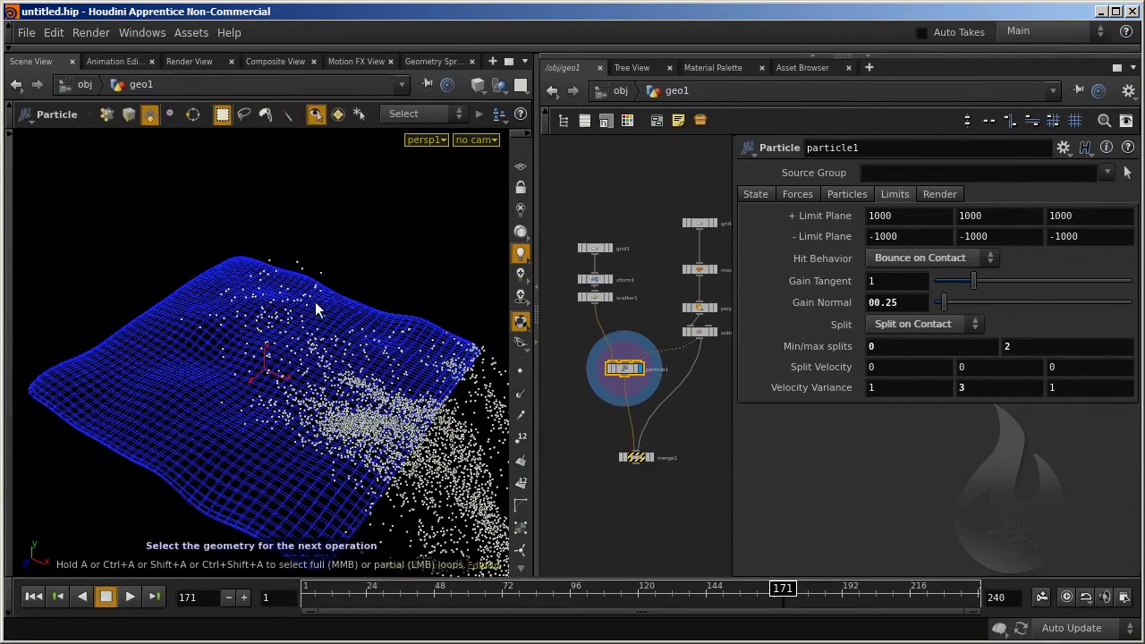
pyautogui.press('Escape')
pyautogui.moveTo(279, 360); pyautogui.dragTo(298, 336)
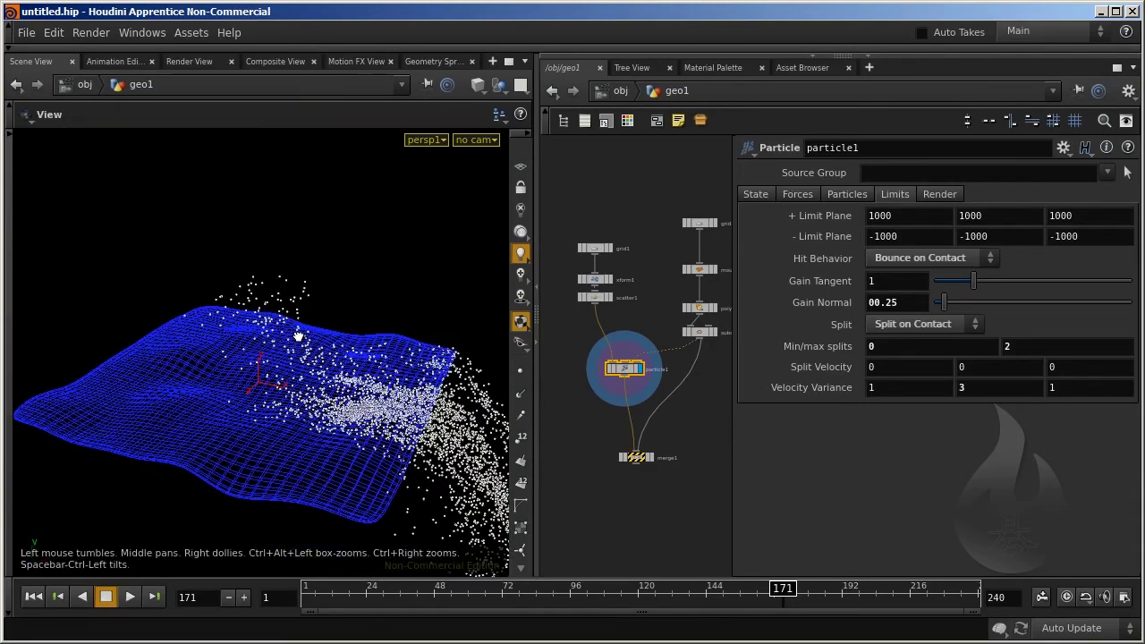
pyautogui.press('Return')
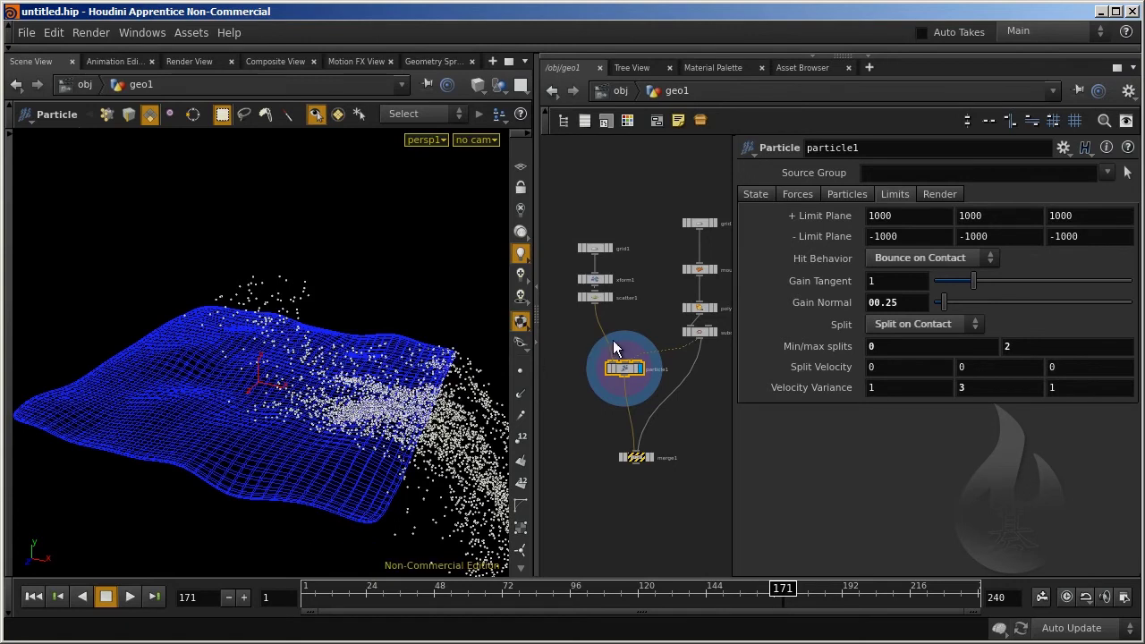
pyautogui.scroll(3, 651, 413)
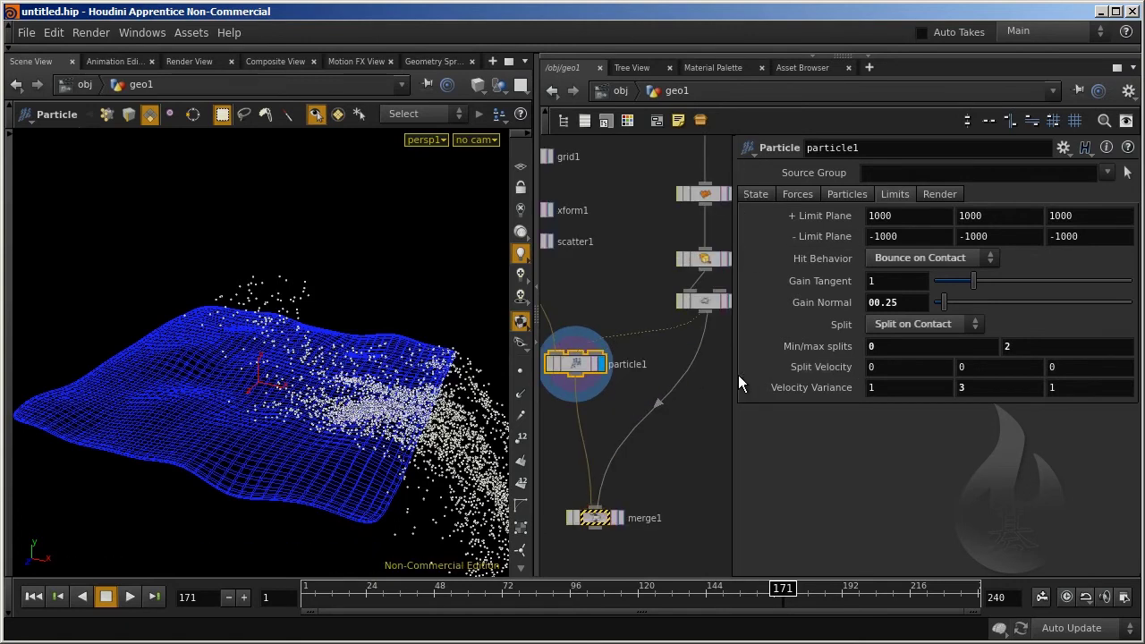
# Hide the particle parameters and bring the whole node network into view.
pyautogui.press('p')
pyautogui.moveTo(670, 396); pyautogui.dragTo(919, 383, button='middle')
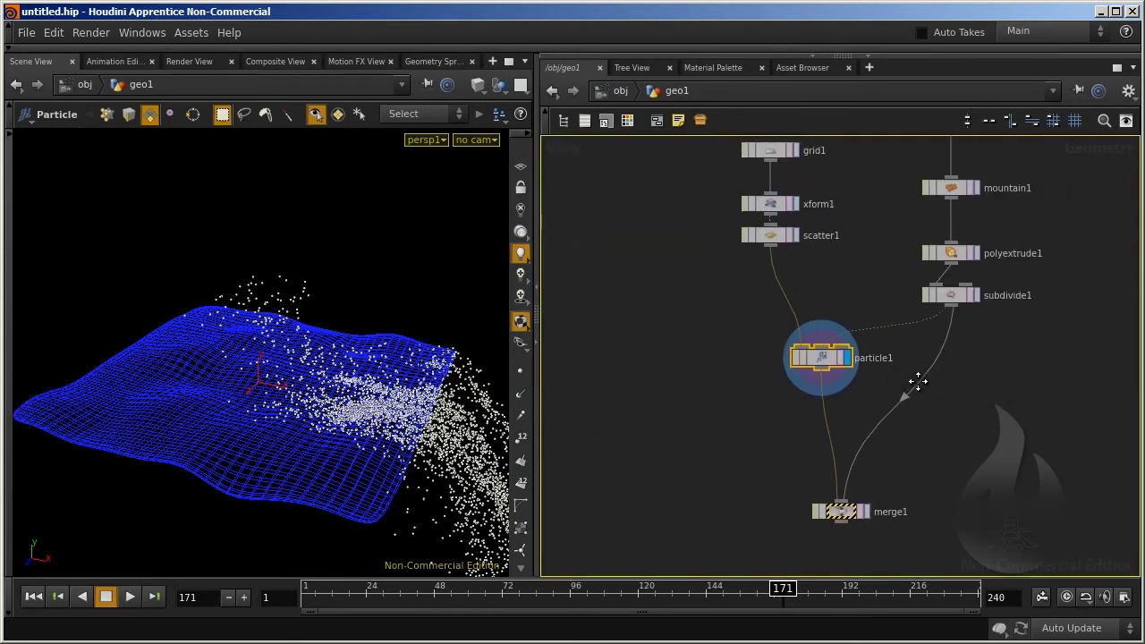
pyautogui.scroll(2, 919, 383)
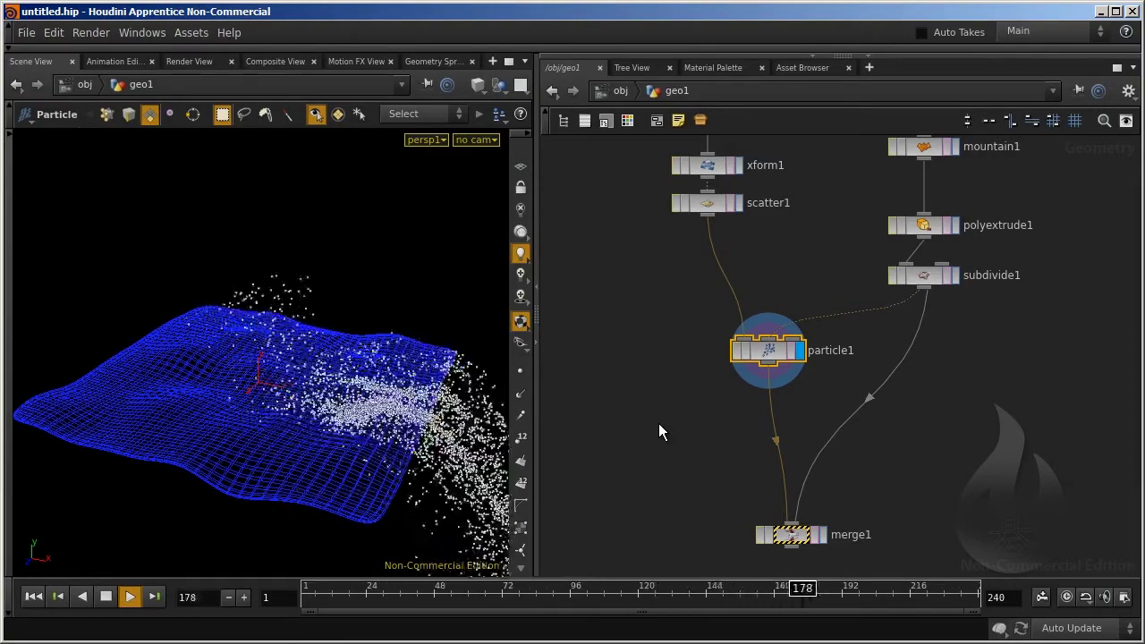
# Add a POP Network node beside particle1 and step inside it.
pyautogui.press('Tab')
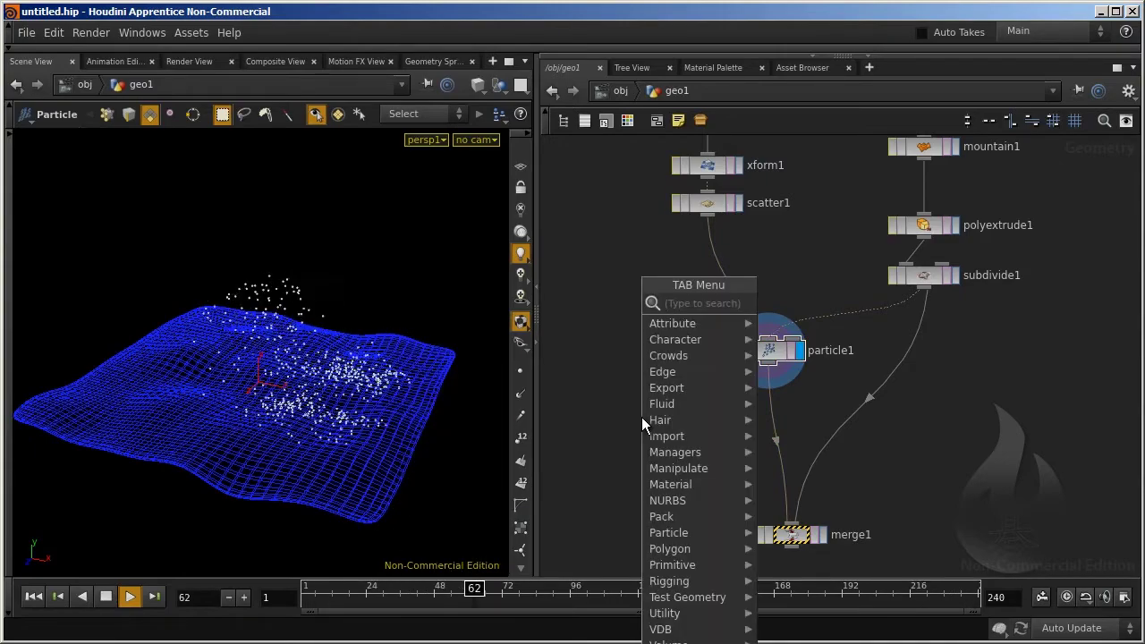
pyautogui.write('pop')
pyautogui.press('Return')
pyautogui.click(642, 417)
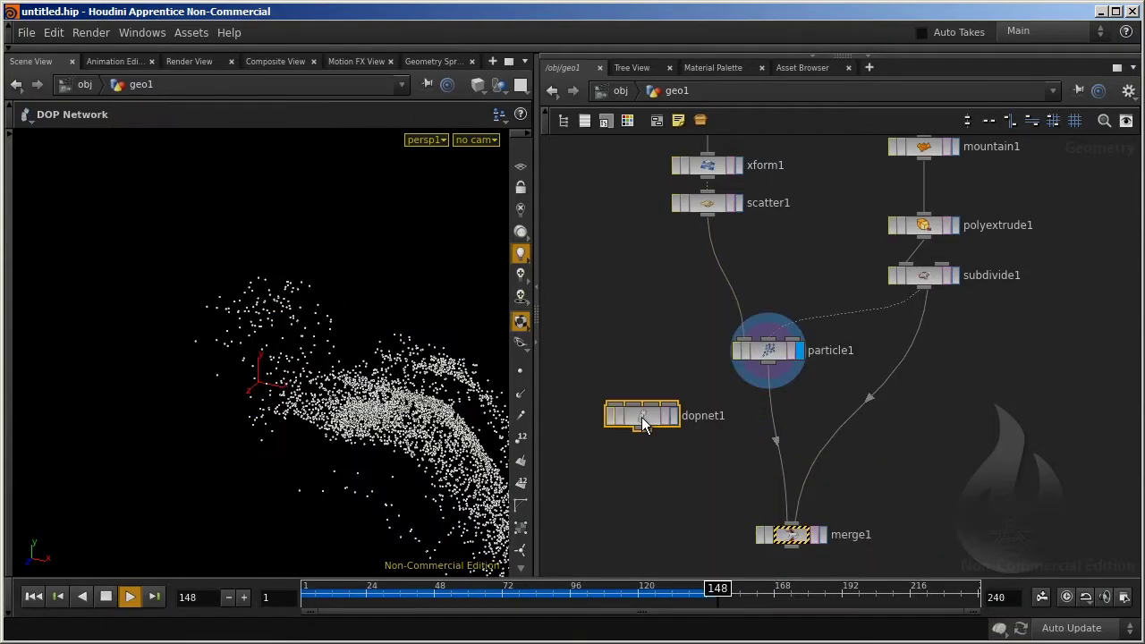
pyautogui.doubleClick(641, 417)
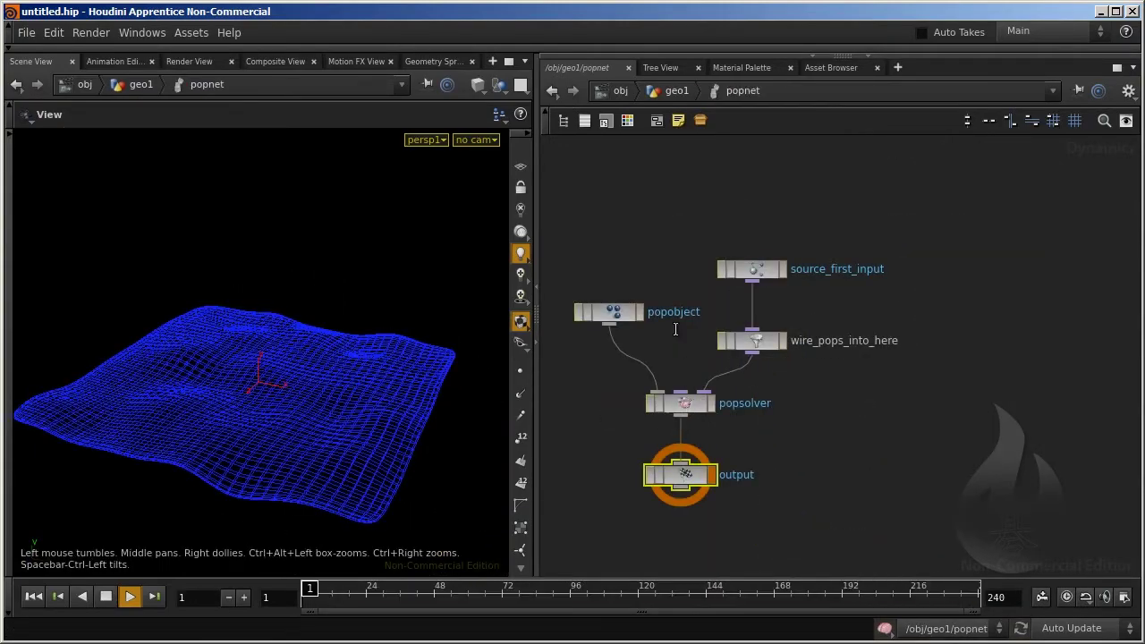
# Stop playback, inspect the popsolver and output nodes, scrub frames, and rewind to frame 1.
pyautogui.click(105, 597)
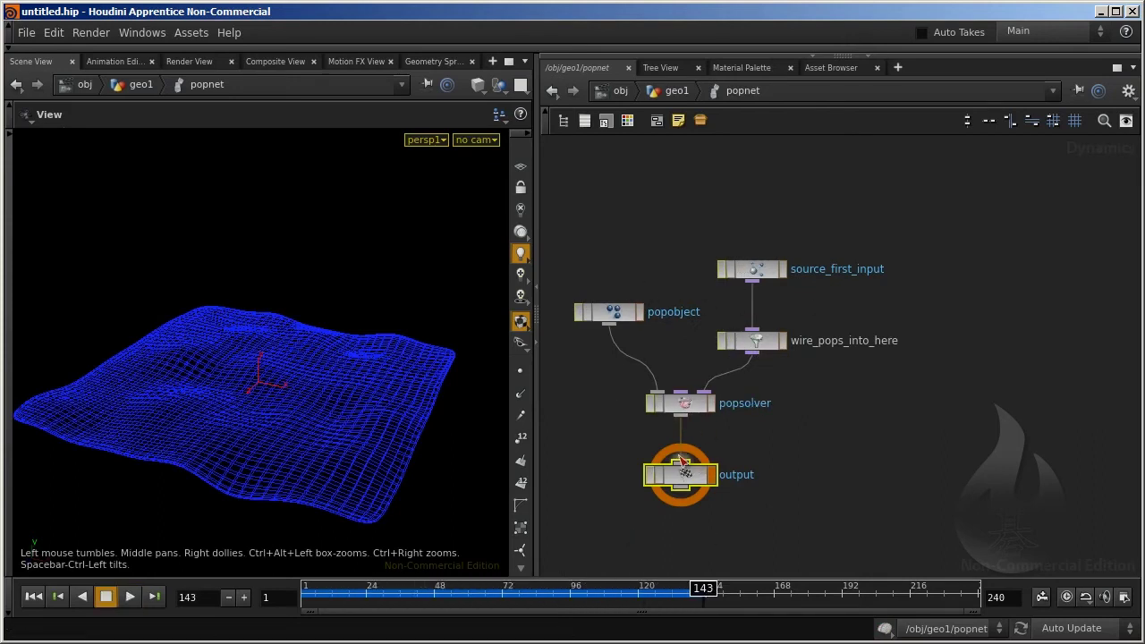
pyautogui.click(689, 405)
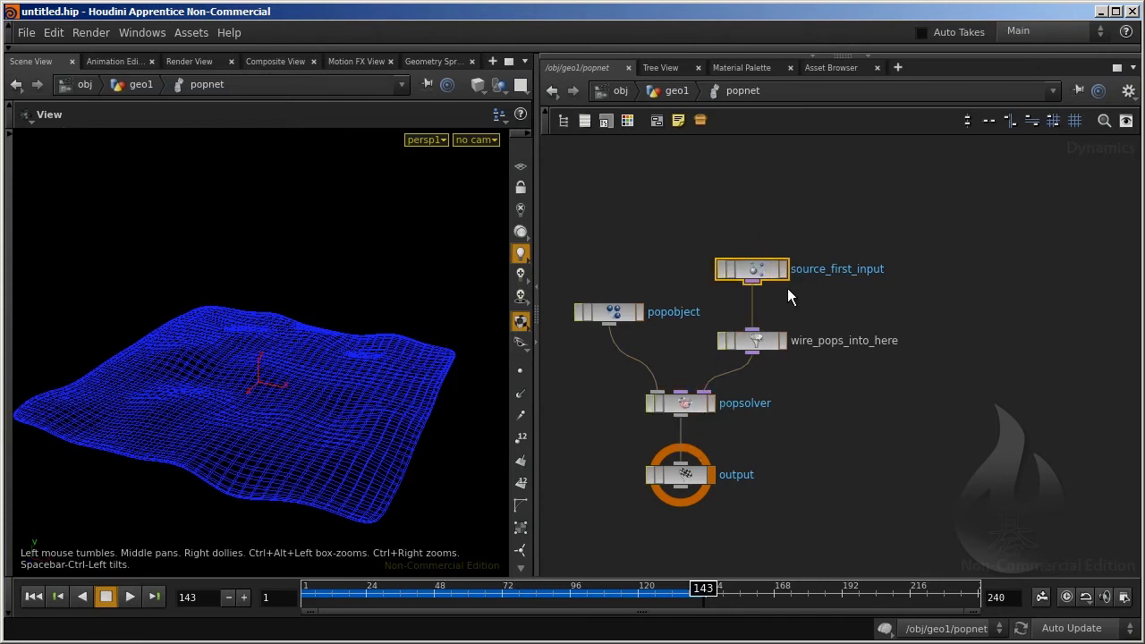
pyautogui.click(687, 488)
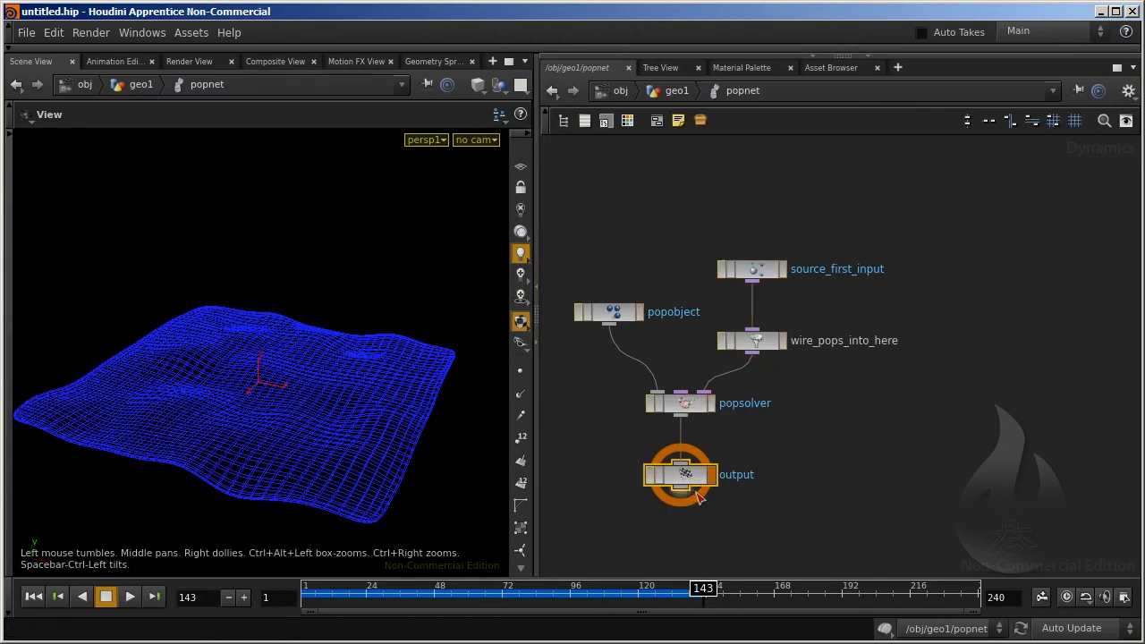
pyautogui.click(343, 589)
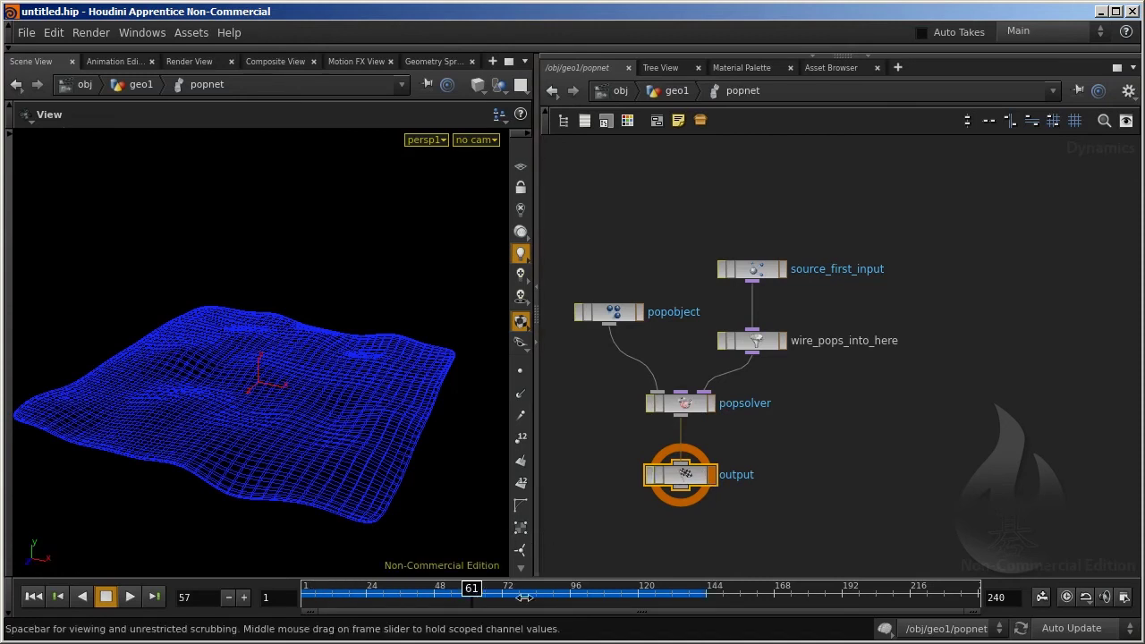
pyautogui.moveTo(716, 600); pyautogui.dragTo(958, 601)
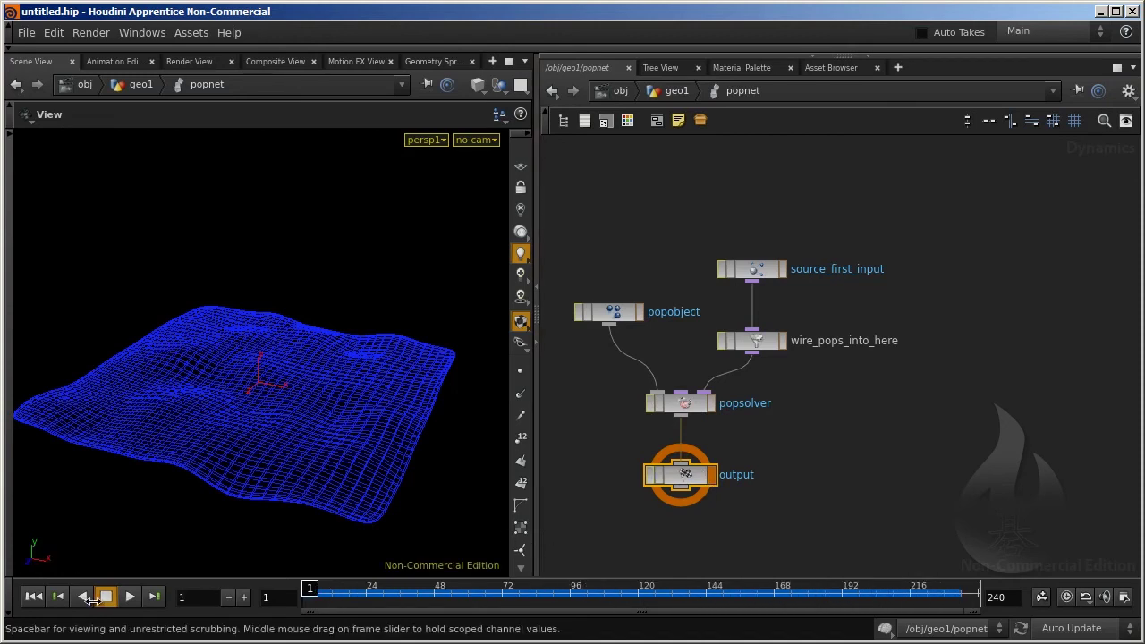
pyautogui.moveTo(526, 596); pyautogui.dragTo(224, 587)
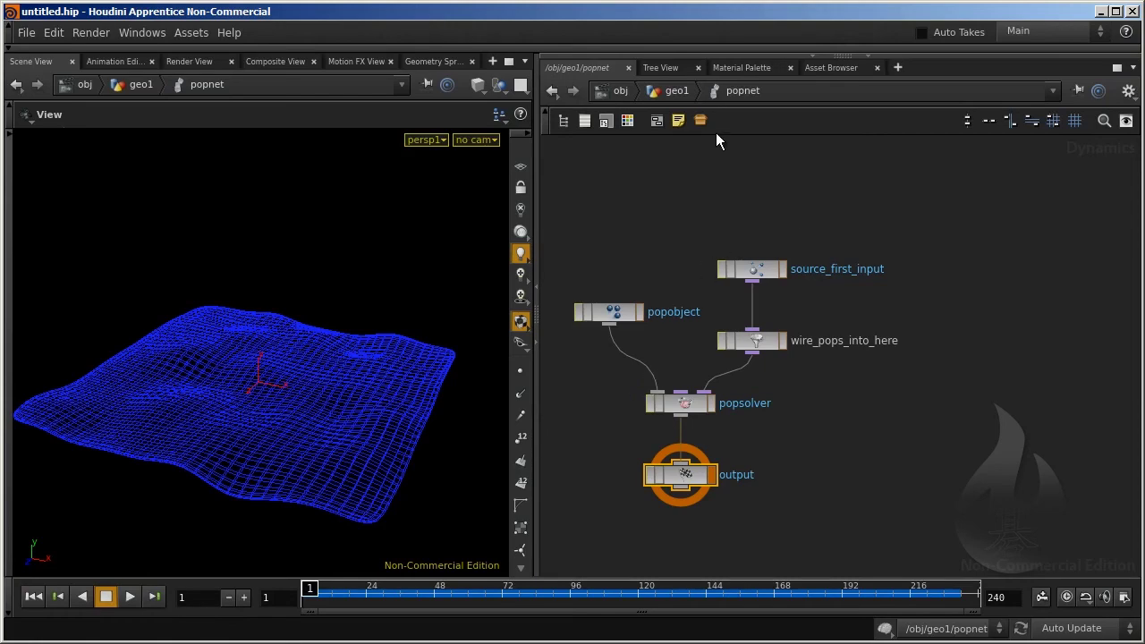
# Back in geo1, play the simulation, view particle1 and merge1, then go up to /obj.
pyautogui.click(676, 91)
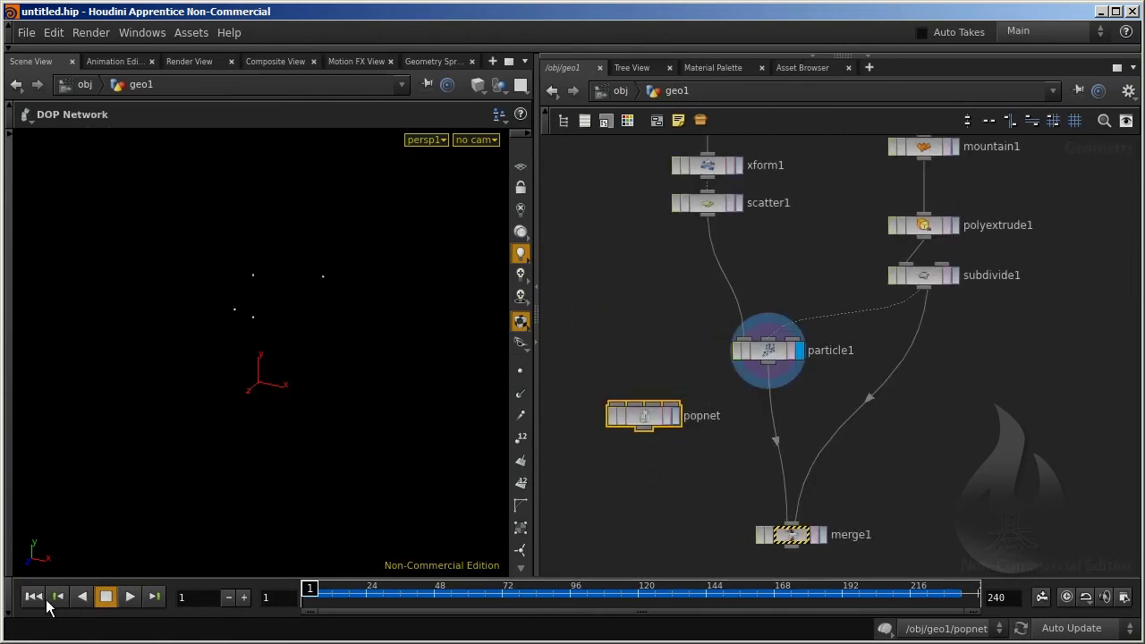
pyautogui.click(131, 598)
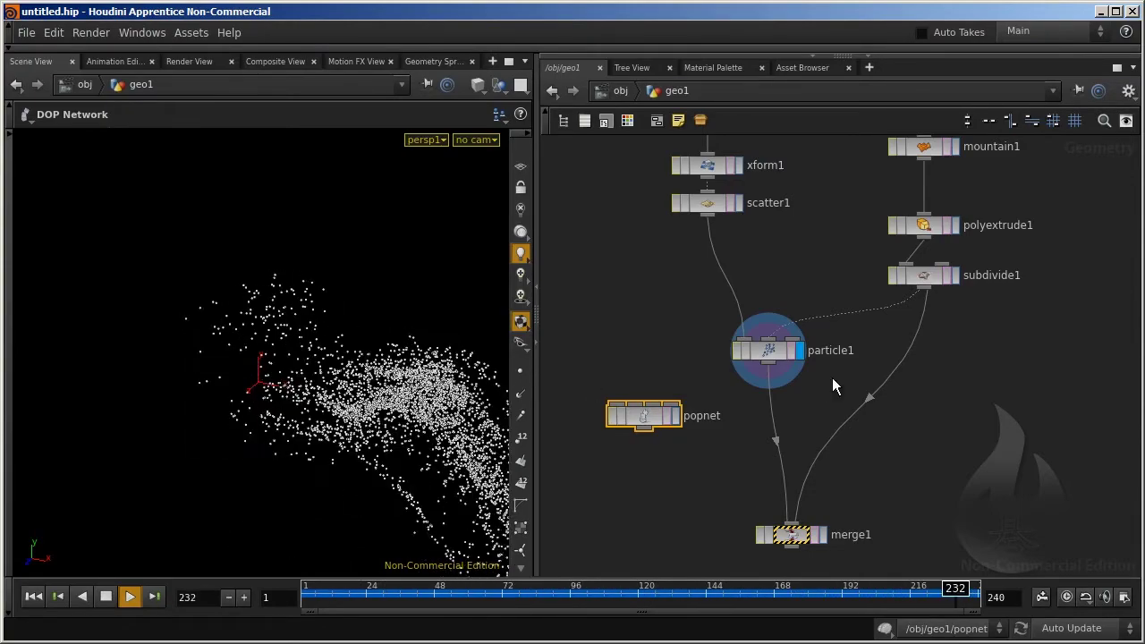
pyautogui.click(773, 349)
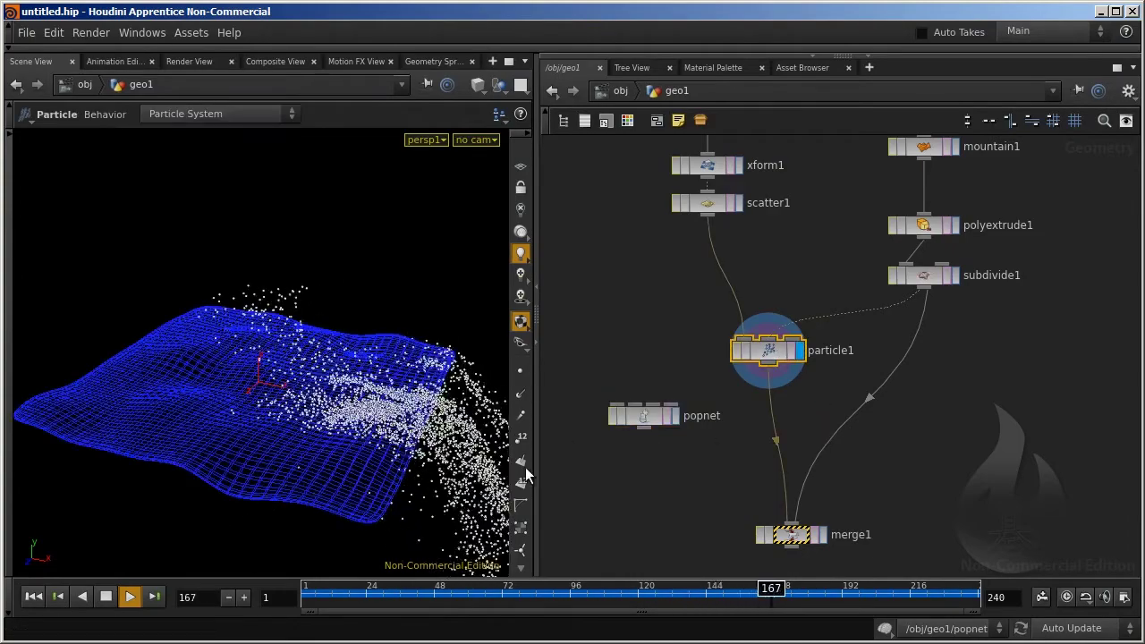
pyautogui.click(779, 534)
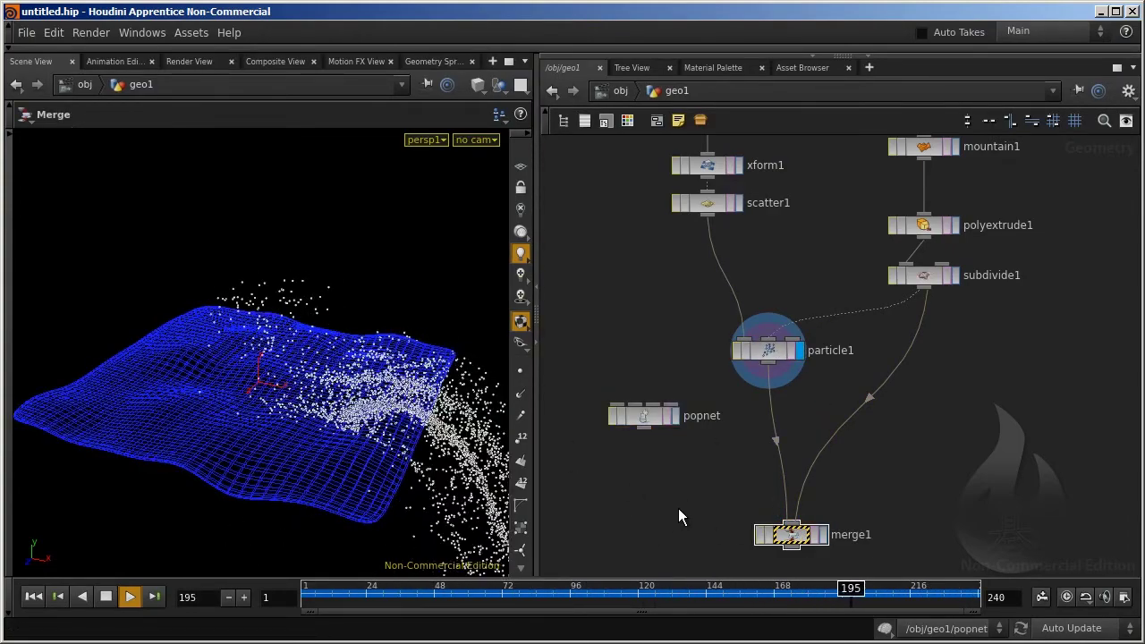
pyautogui.press('u')
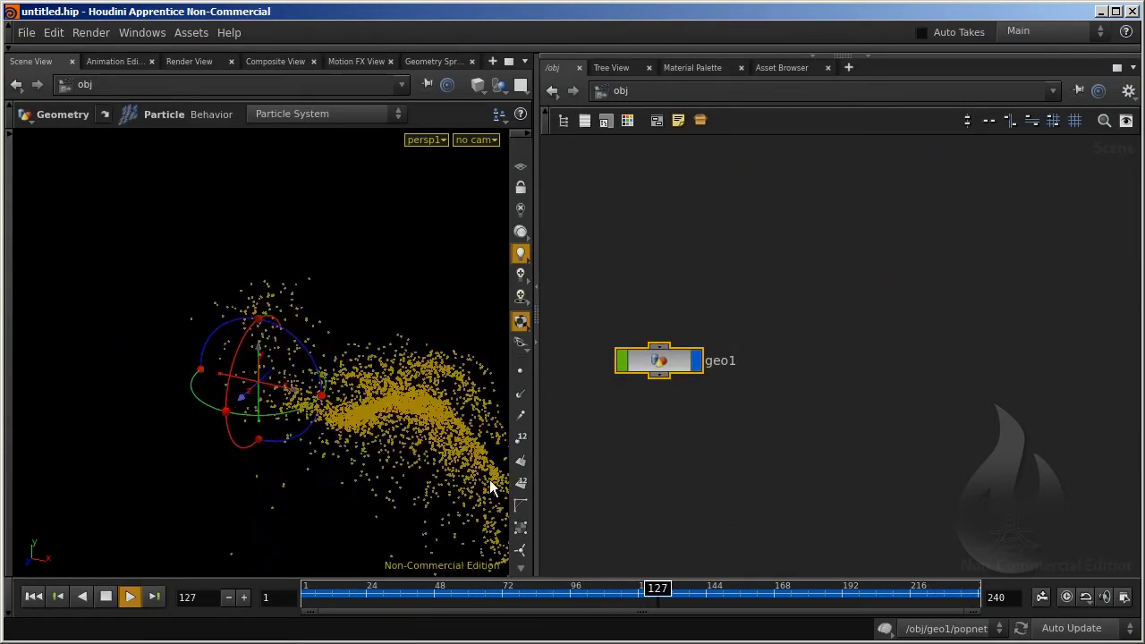
# Delete the popnet node inside geo1, rewind to frame 1, and return to /obj.
pyautogui.press('q')
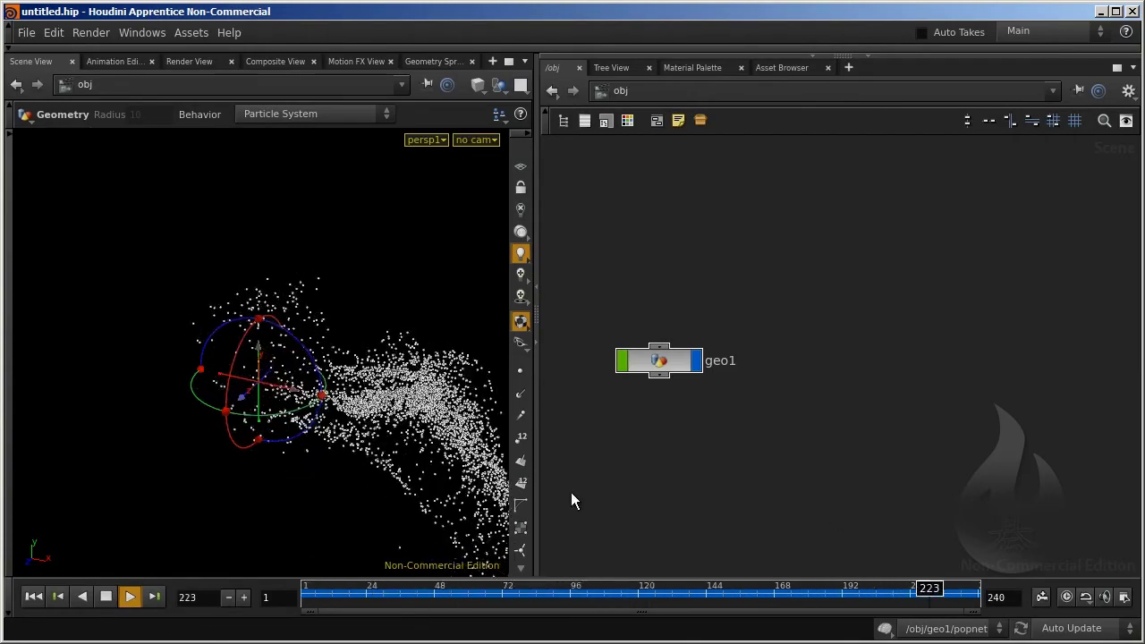
pyautogui.click(412, 586)
pyautogui.doubleClick(658, 361)
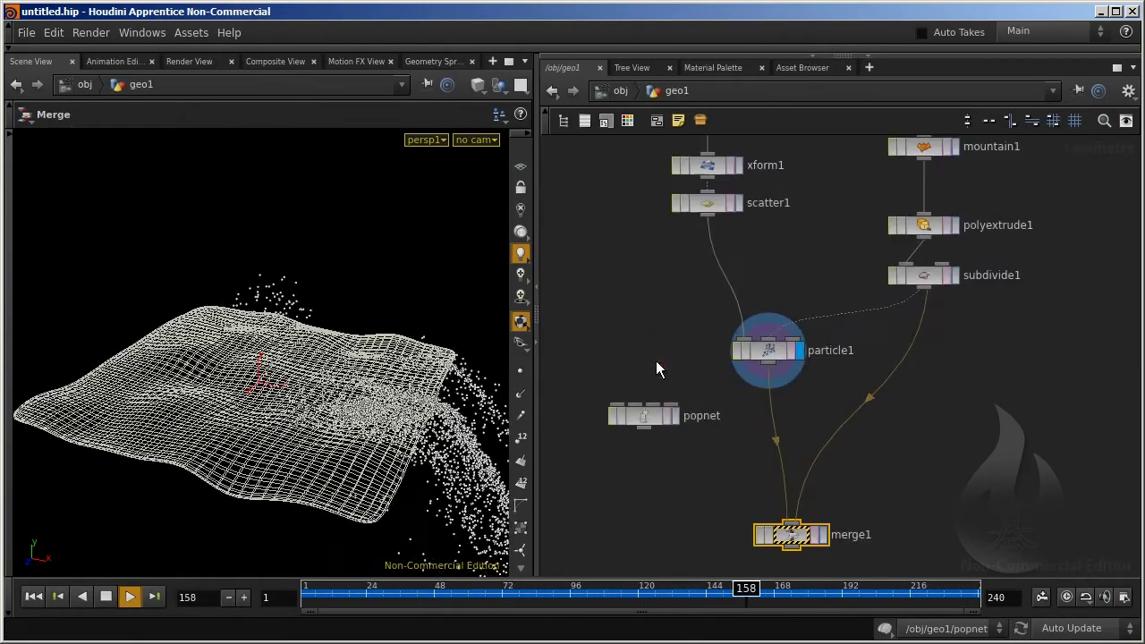
pyautogui.press('Delete')
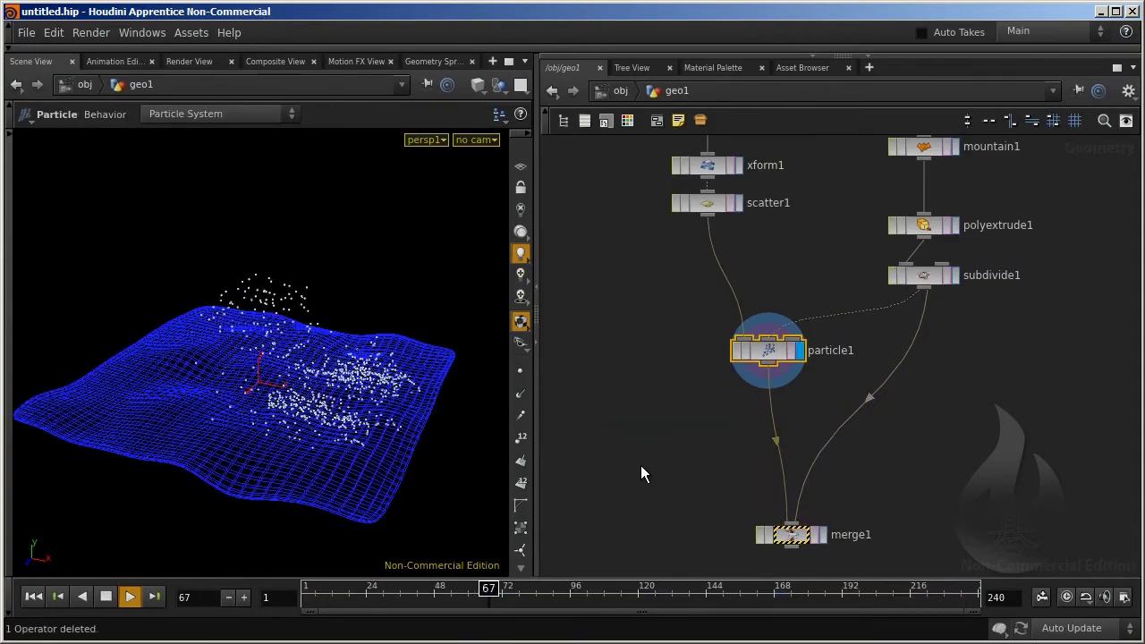
pyautogui.click(34, 598)
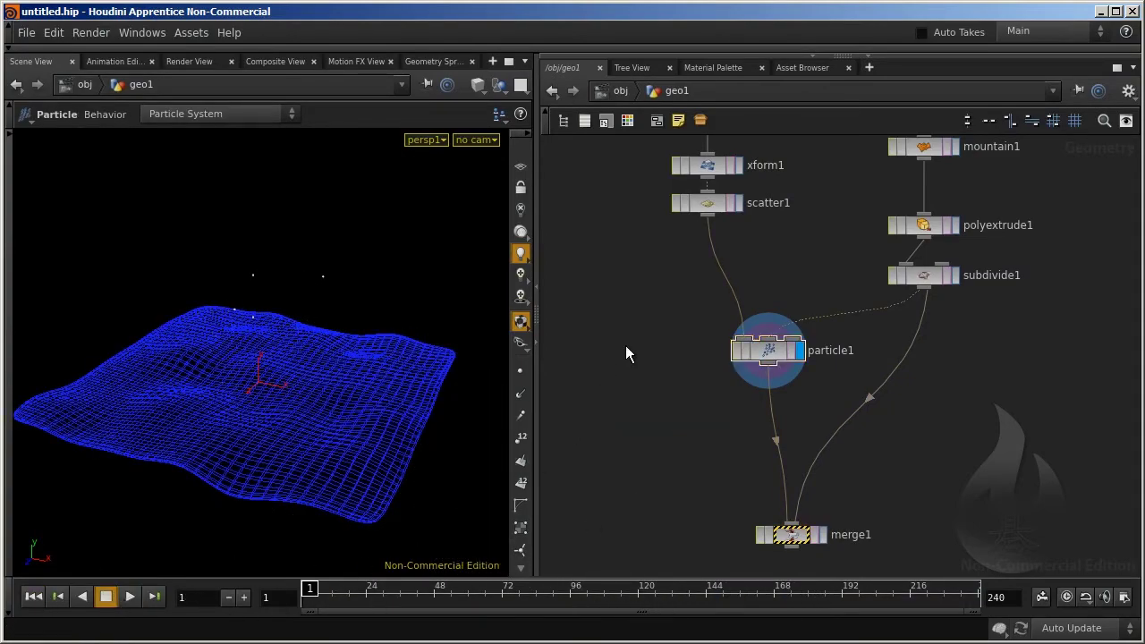
pyautogui.press('u')
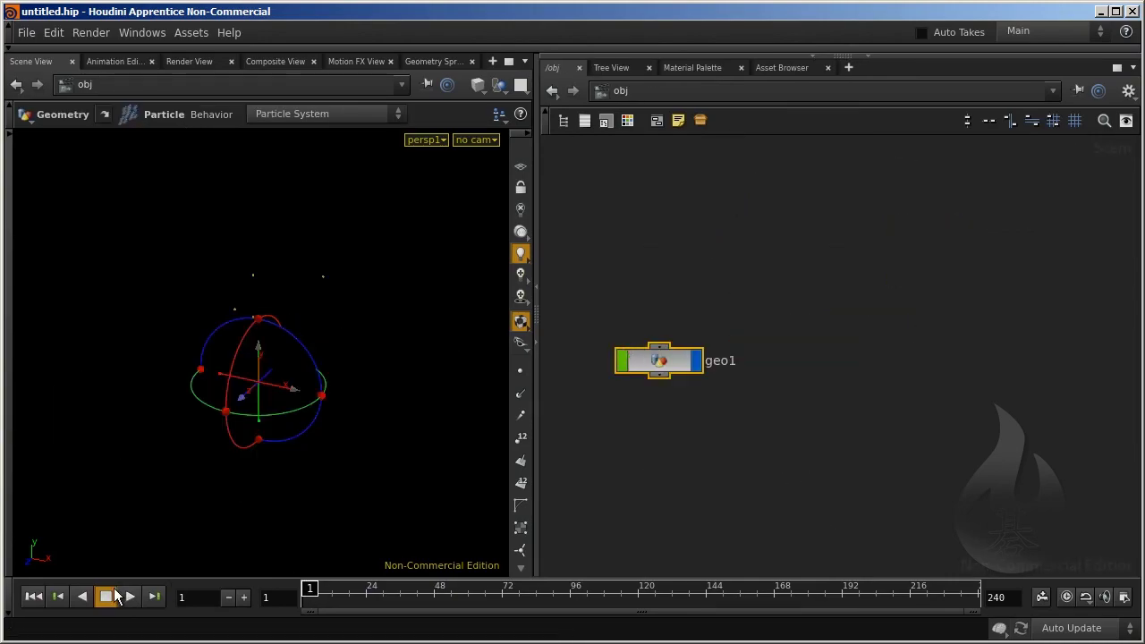